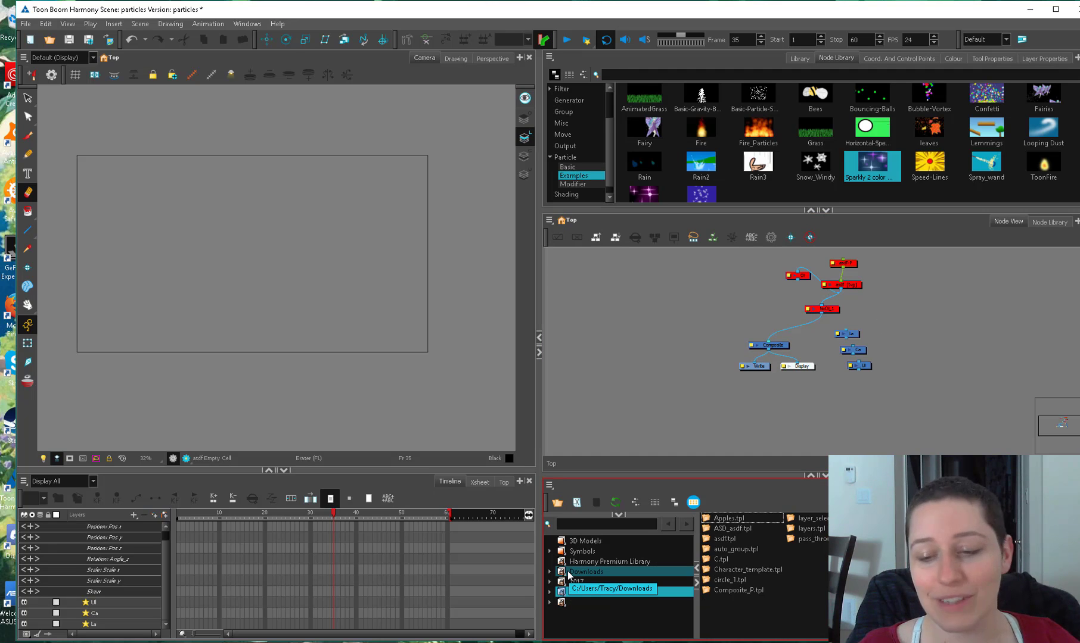
Check the contents and subfolders of the 2017 folder in the template library.
left_click(605, 582)
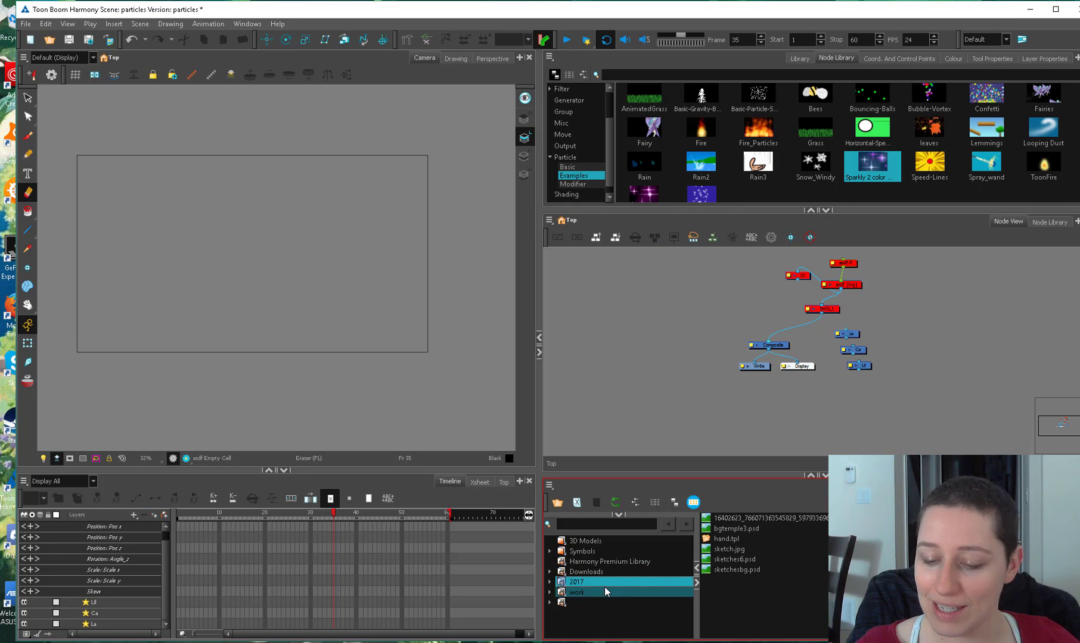
left_click(550, 582)
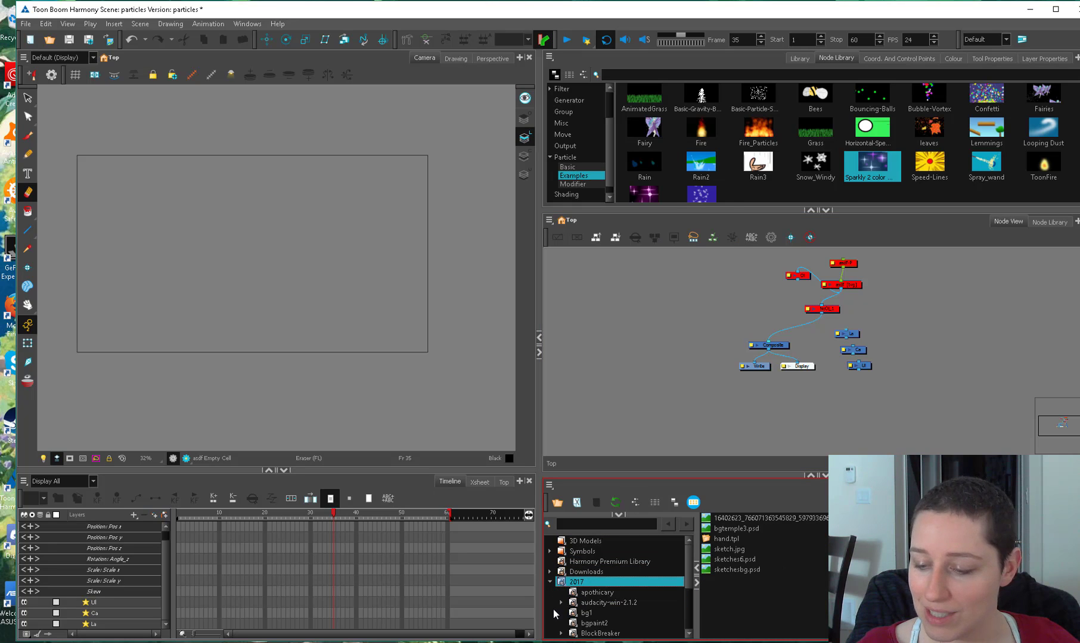
left_click(550, 582)
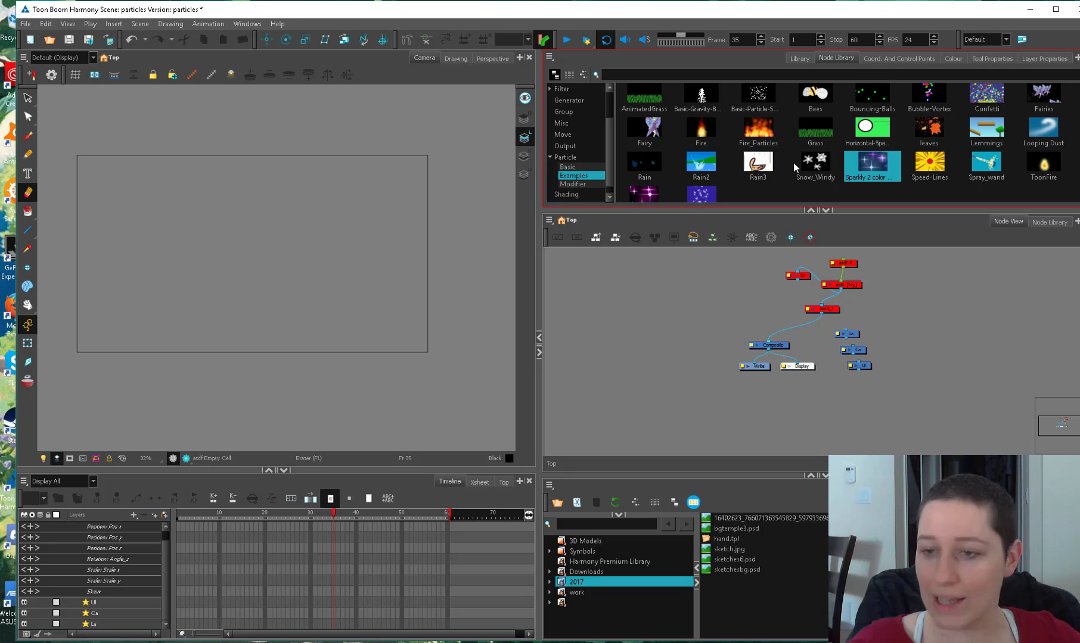
Look through the Modifier, Basic and Examples particle categories in the node library.
left_click(573, 184)
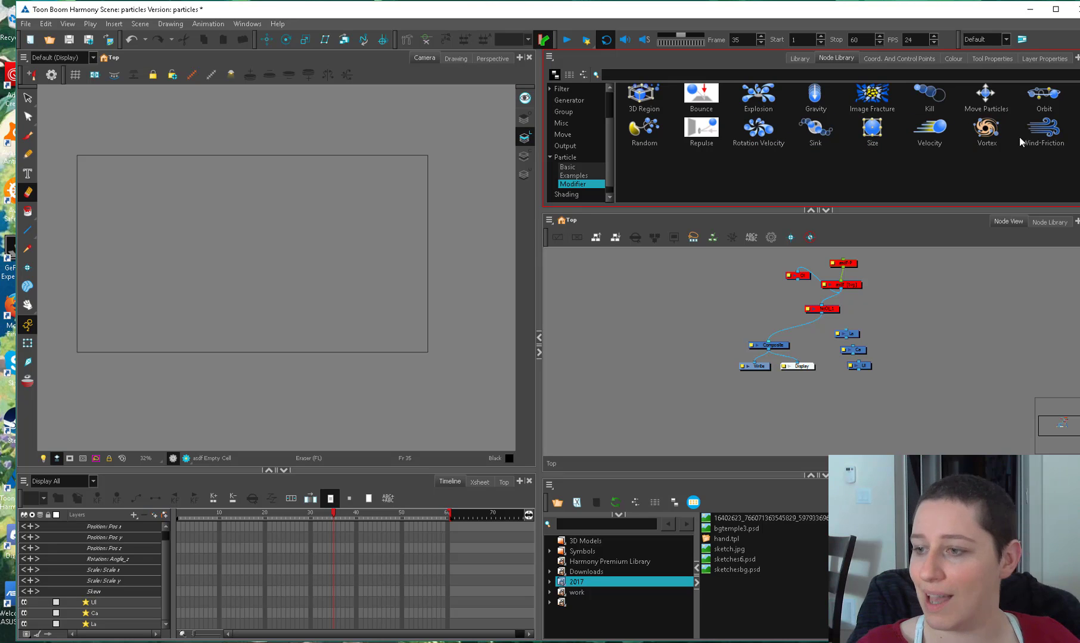
left_click(573, 169)
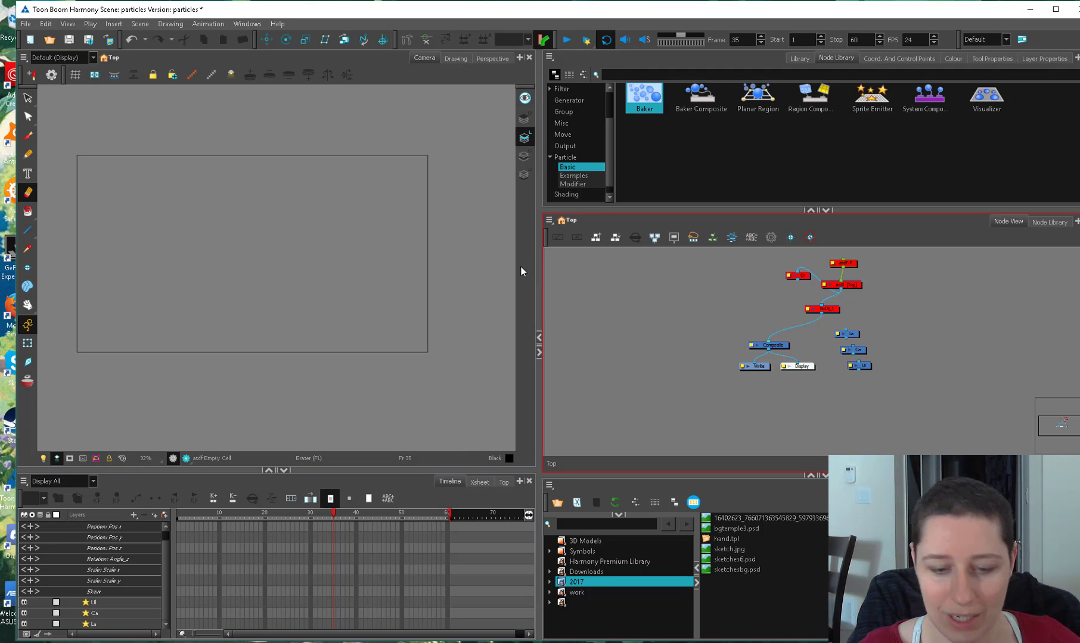
left_click(587, 177)
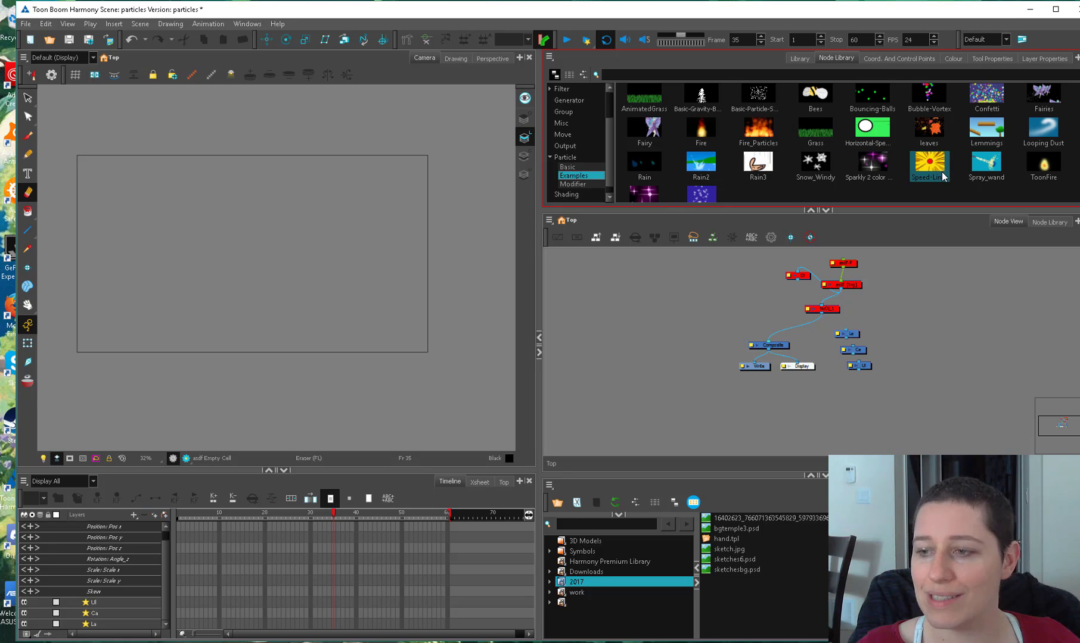
left_click(572, 184)
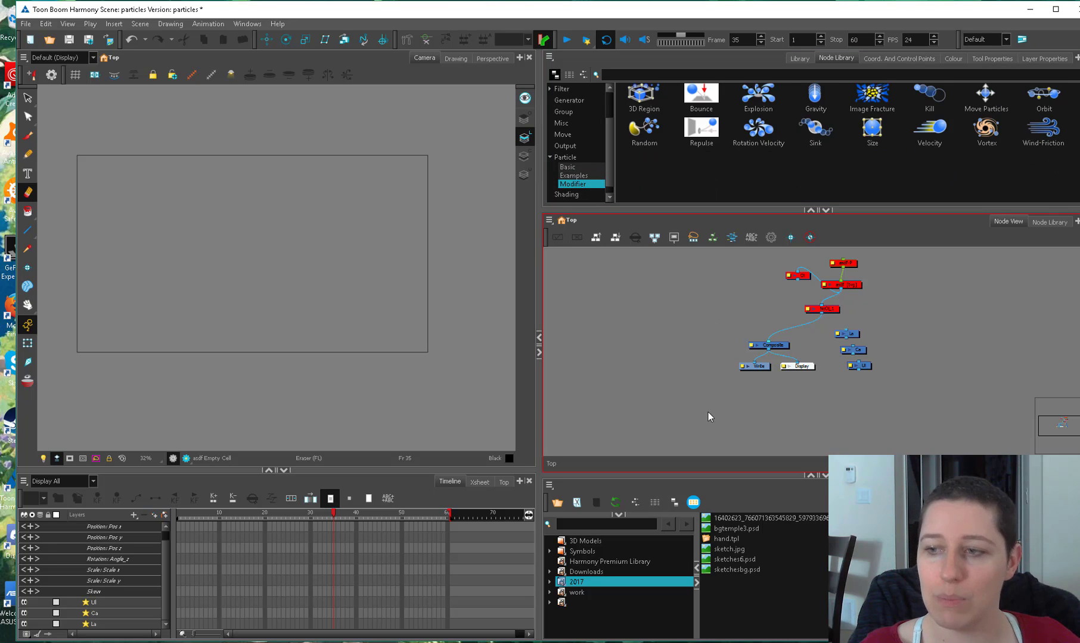
left_click(574, 175)
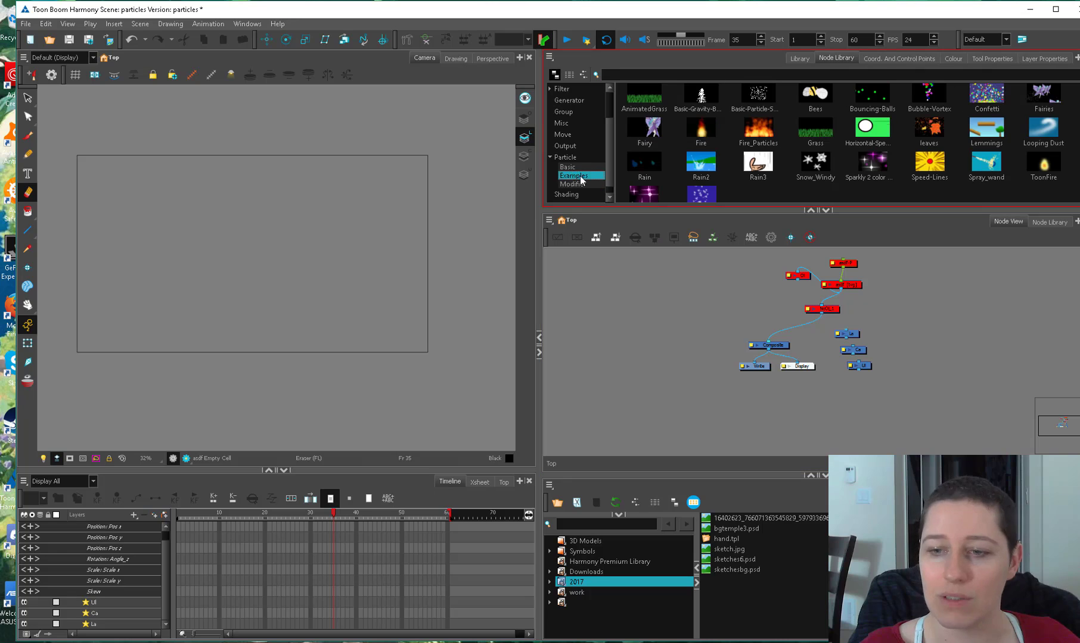
left_click(550, 174)
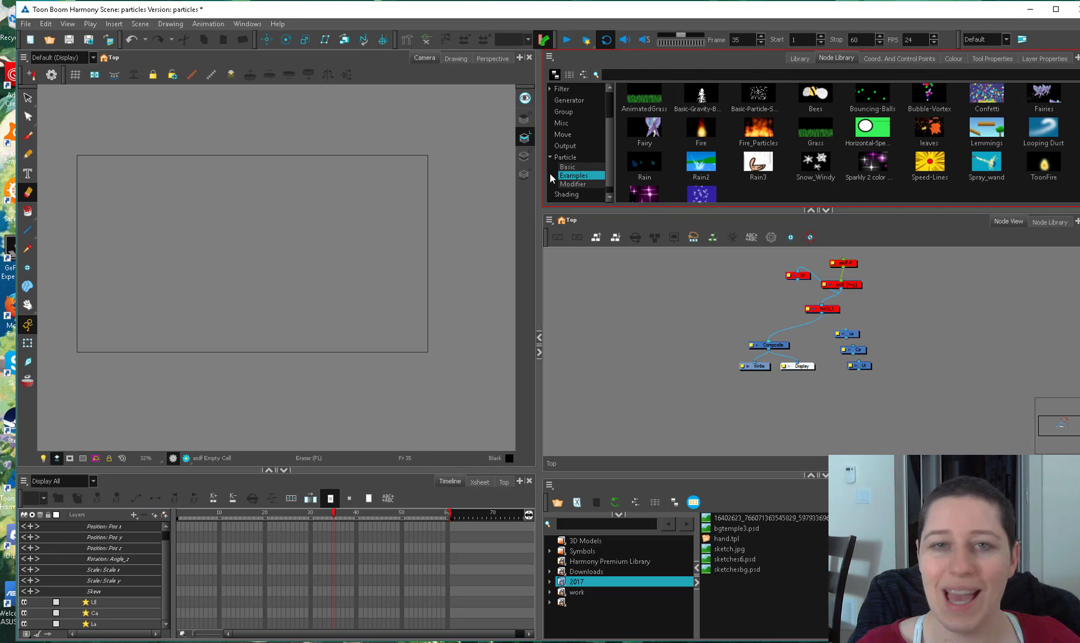
Add the Basic-Gravity-Based particle example to the node network and open its group.
left_click(700, 99)
left_click_drag(702, 102, 752, 338)
scroll(718, 306, "up", 1)
left_click(759, 314)
Shift the Sprite-Emitter node slightly toward Gravity and play back the particle animation.
left_click(567, 40)
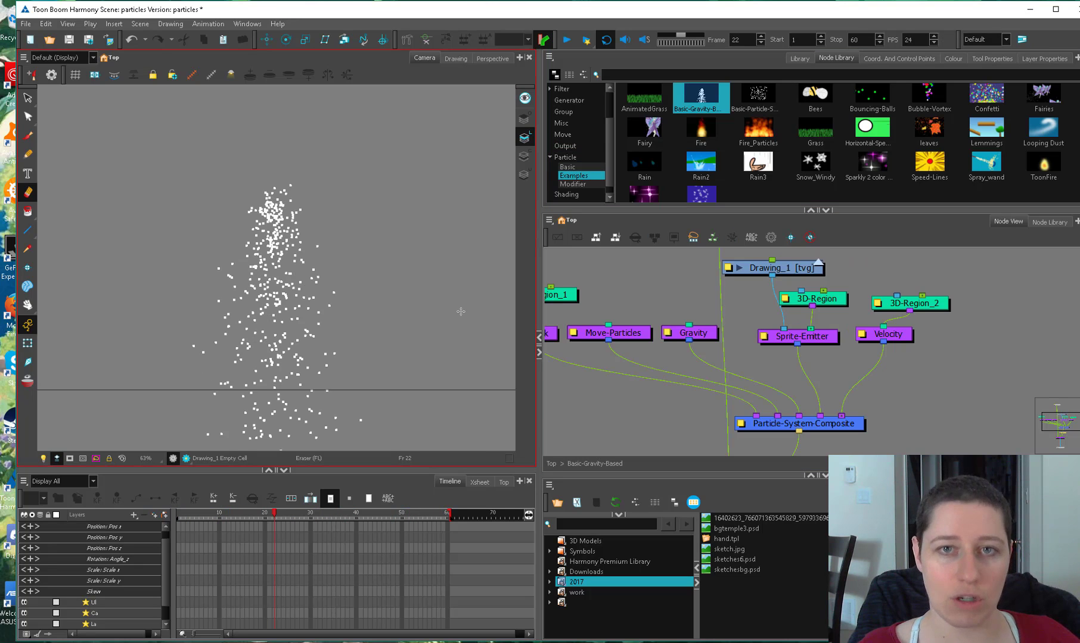
left_click_drag(820, 342, 790, 335)
left_click(339, 260)
key("Return")
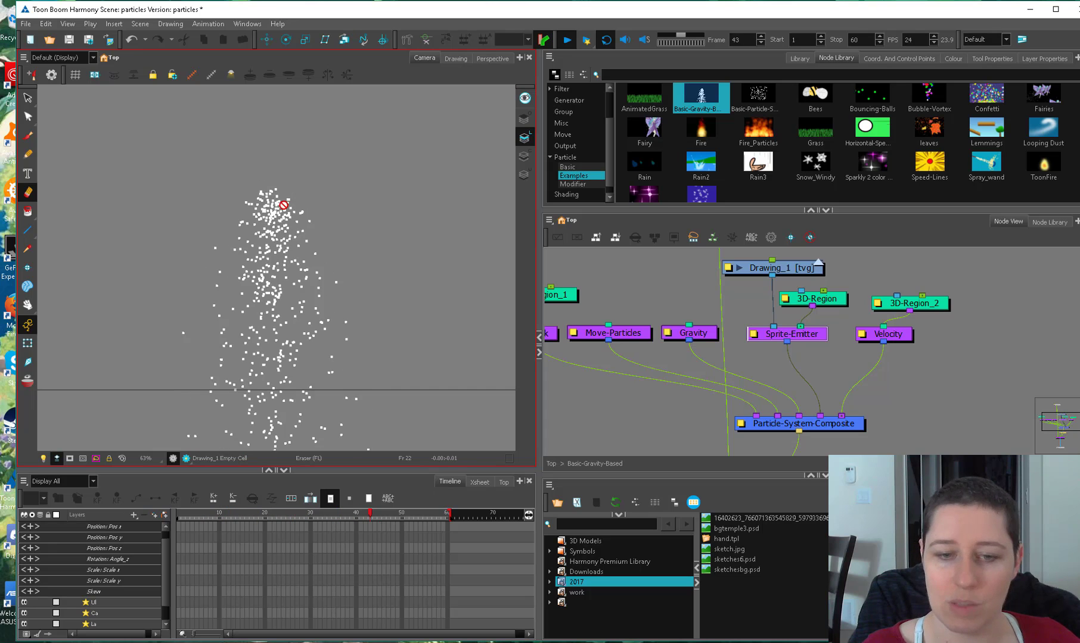
left_click(566, 40)
Delete the modifier and region left of Move-Particles, and the Velocity node with its 3D-Region_2.
scroll(663, 358, "down", 1)
left_click_drag(663, 358, 697, 351)
left_click_drag(587, 285, 602, 343)
key("Delete")
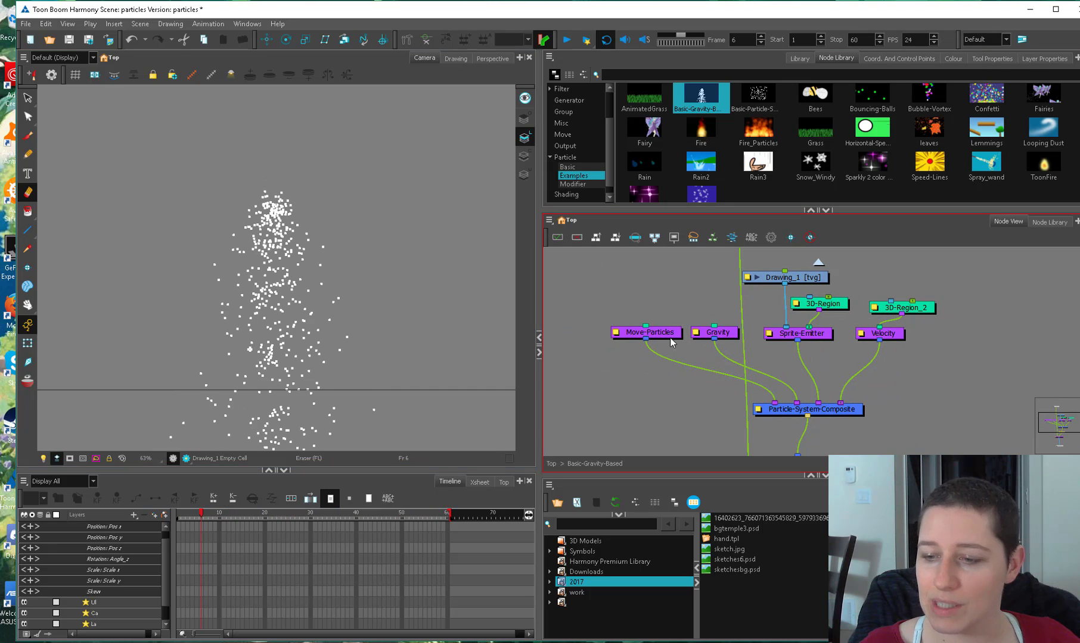
key("Delete")
Line up the Move-Particles, Gravity and Sprite-Emitter nodes and play back the simplified particle effect.
scroll(805, 352, "up", 1)
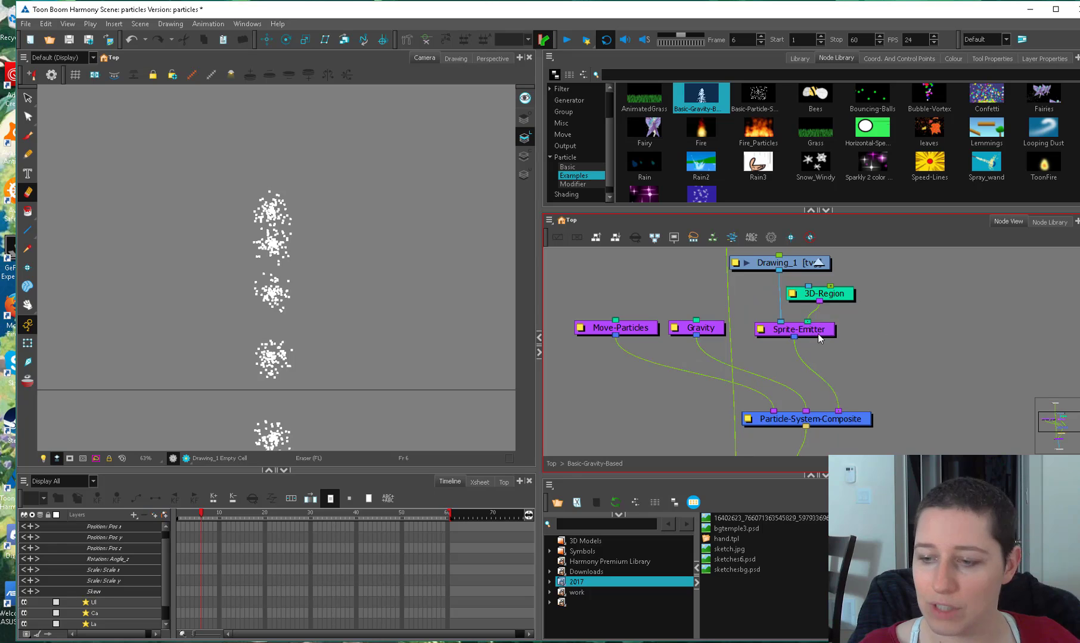
left_click_drag(828, 334, 816, 334)
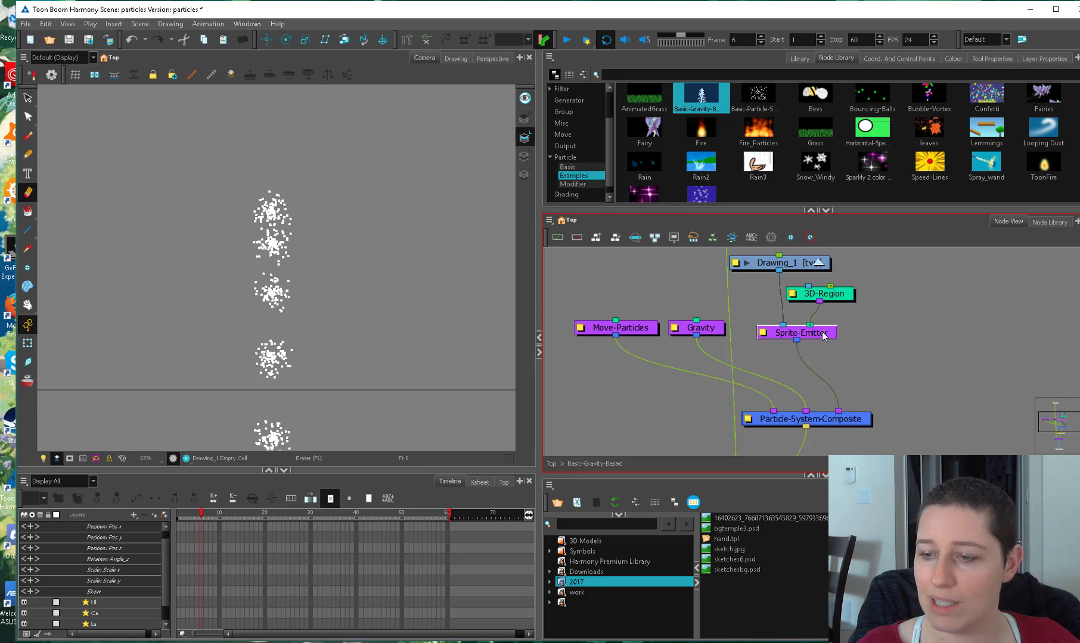
left_click_drag(709, 328, 720, 331)
left_click_drag(631, 328, 635, 332)
left_click_drag(820, 336, 823, 335)
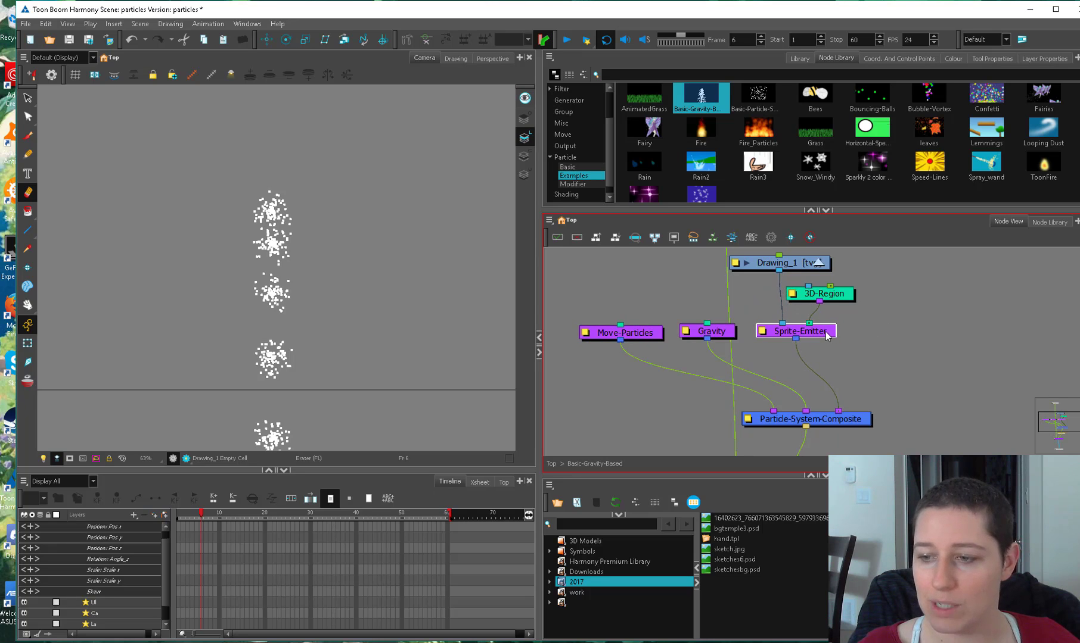
left_click(567, 40)
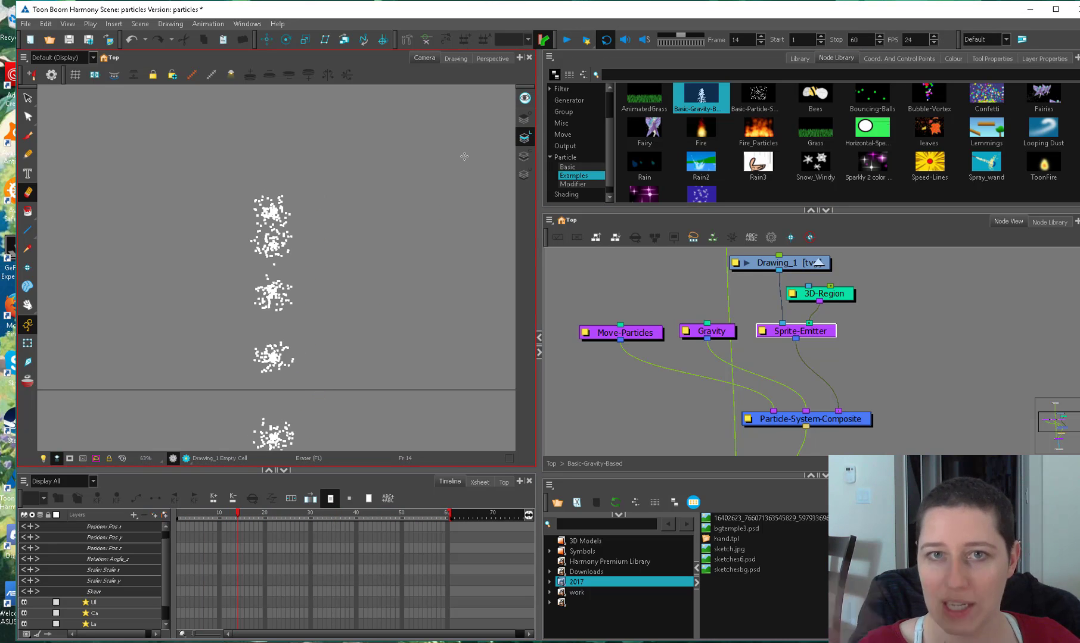
Enlarge the node view by narrowing the camera view and collapsing the node library, with the whole particle network in view.
left_click(897, 294)
scroll(754, 301, "down", 3)
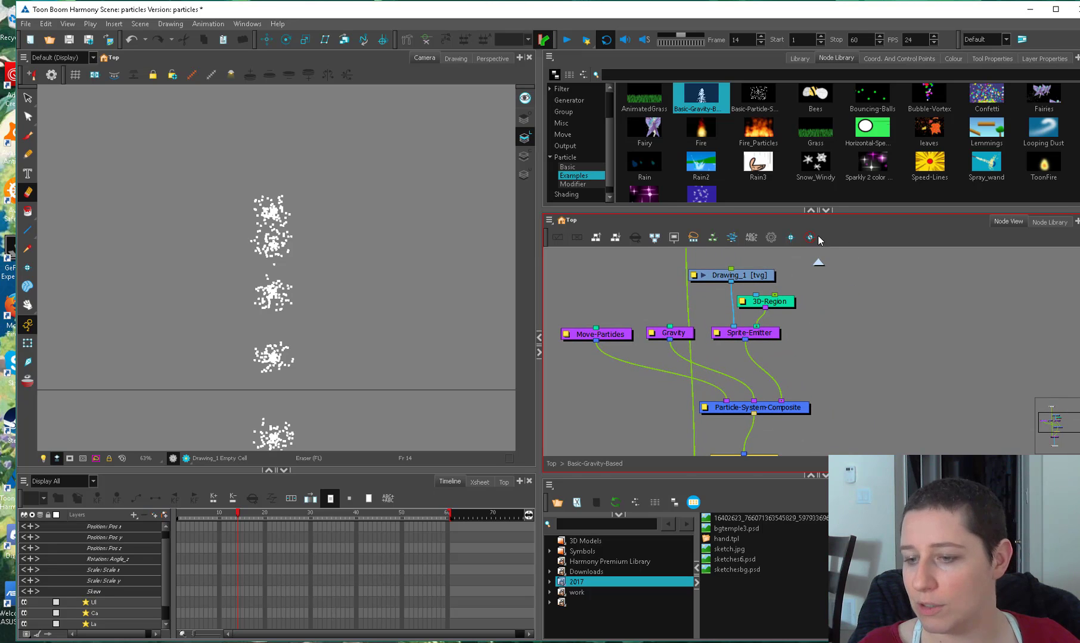
scroll(761, 292, "down", 2)
left_click_drag(816, 210, 816, 113)
left_click_drag(535, 283, 476, 283)
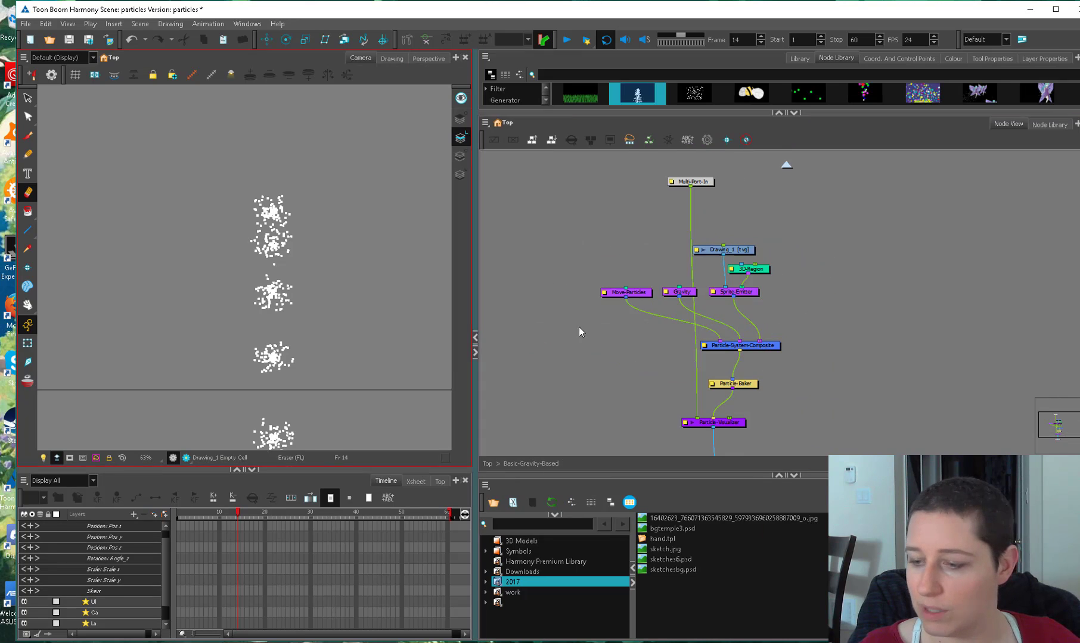
left_click(773, 114)
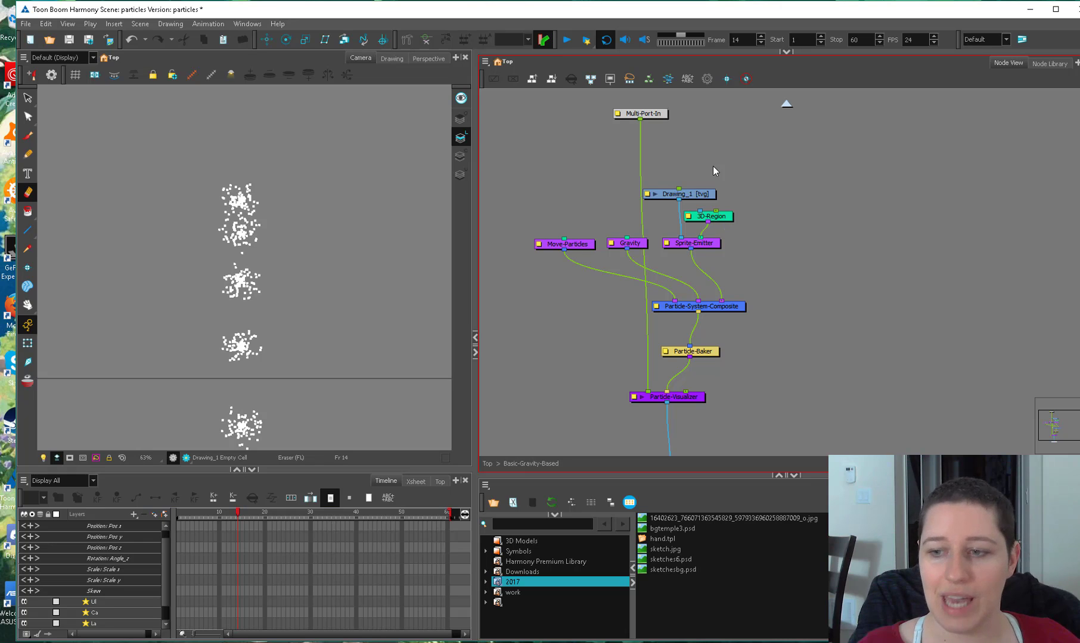
Spread out the Drawing_1, Particle-System-Composite and 3D-Region nodes so their connections are easier to follow.
mouse_move(702, 197)
left_mouse_down()
mouse_move(657, 199)
mouse_move(693, 194)
left_mouse_up()
left_click_drag(700, 307, 684, 301)
mouse_move(741, 209)
left_mouse_down()
mouse_move(707, 225)
mouse_move(740, 210)
left_mouse_up()
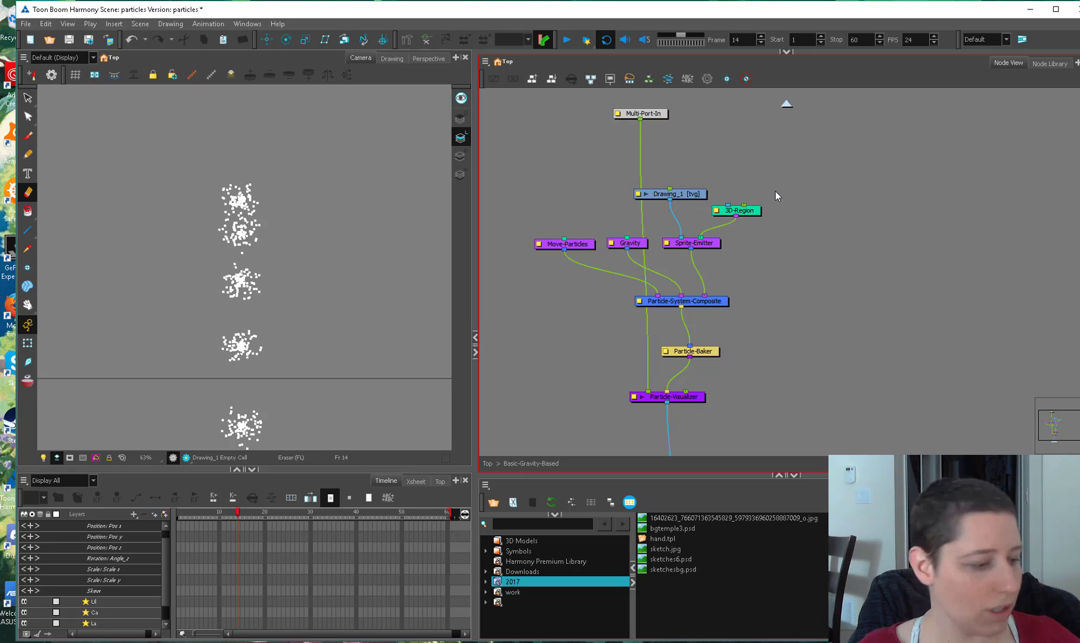
Add a peg above the 3D-Region node and move the region slightly down, closer to the Sprite-Emitter.
key("ctrl+p")
left_click(777, 204)
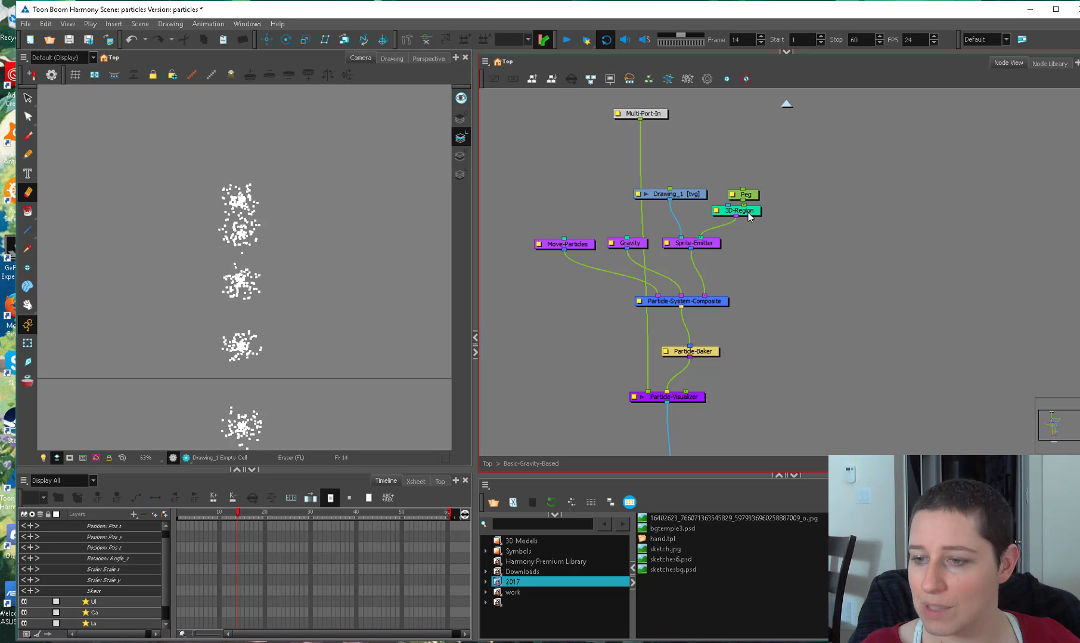
left_click(757, 216)
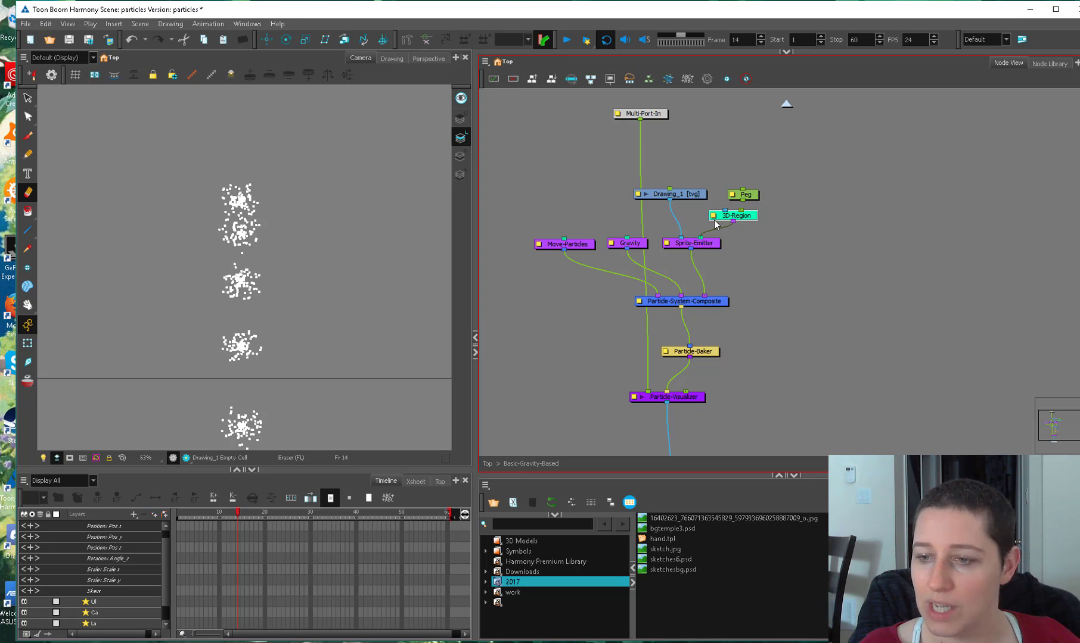
left_click(781, 221)
left_click_drag(758, 215, 750, 221)
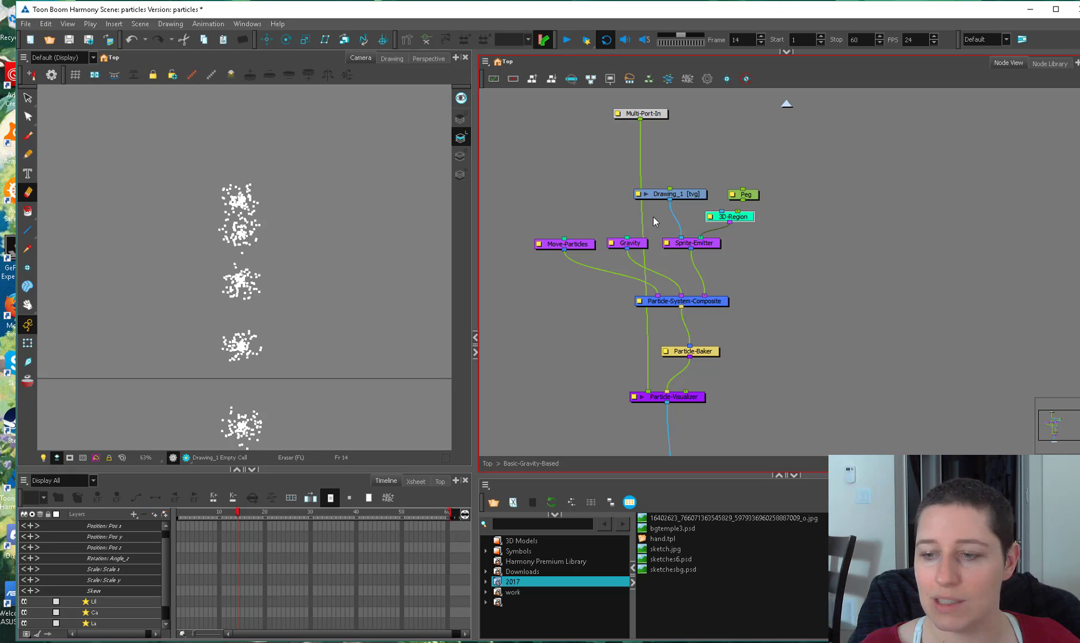
Move the Move-Particles, Gravity and Sprite-Emitter row closer to the composite and space Gravity and Sprite-Emitter further along.
left_click(574, 260)
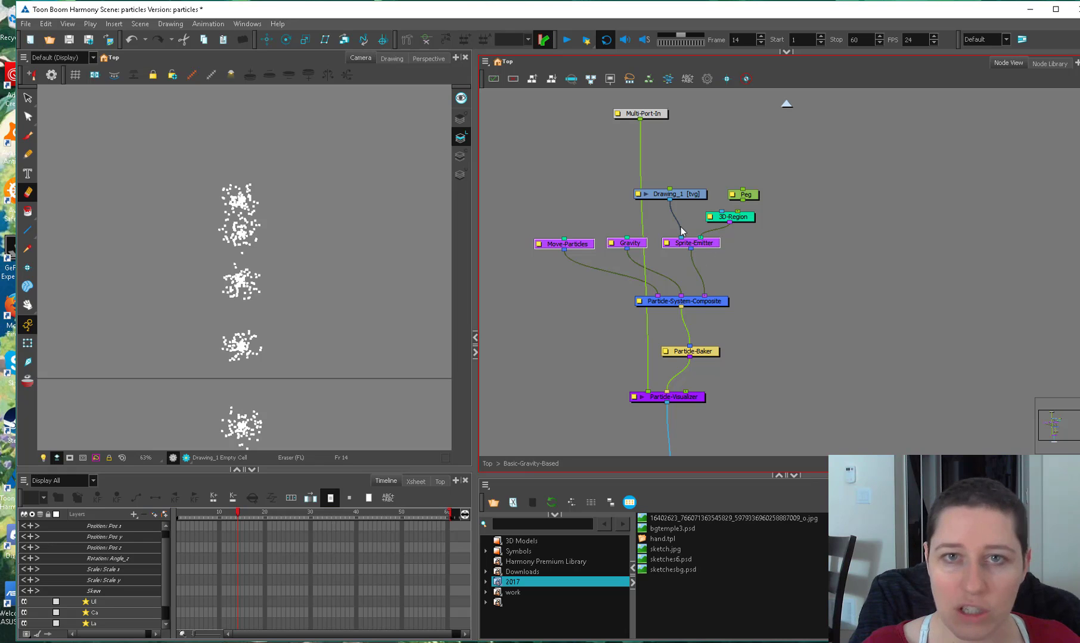
left_click_drag(742, 243, 538, 280)
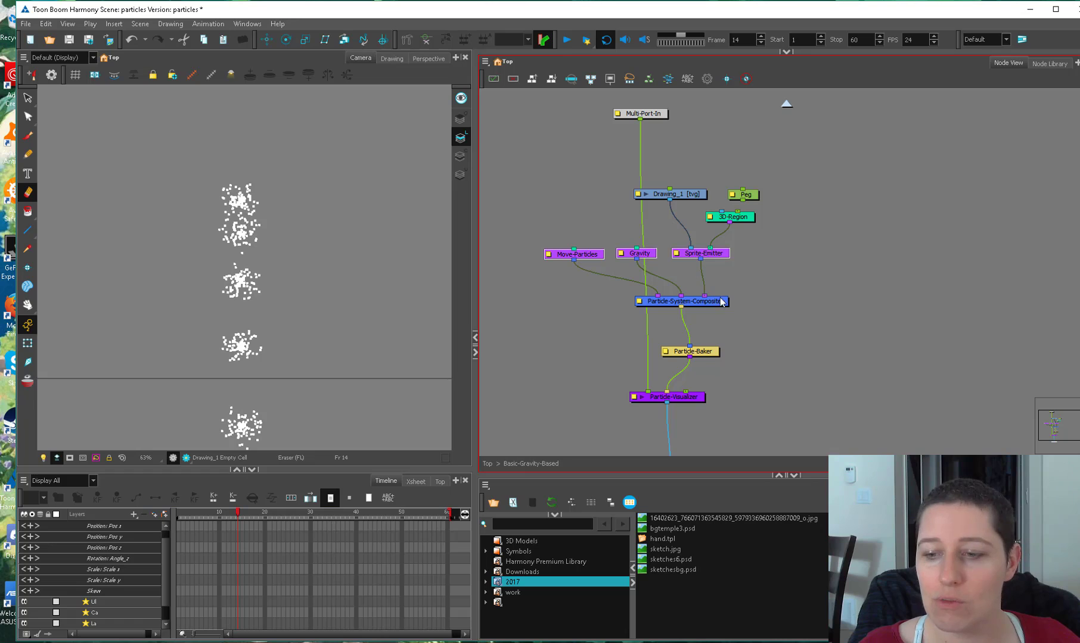
left_click_drag(718, 255, 730, 255)
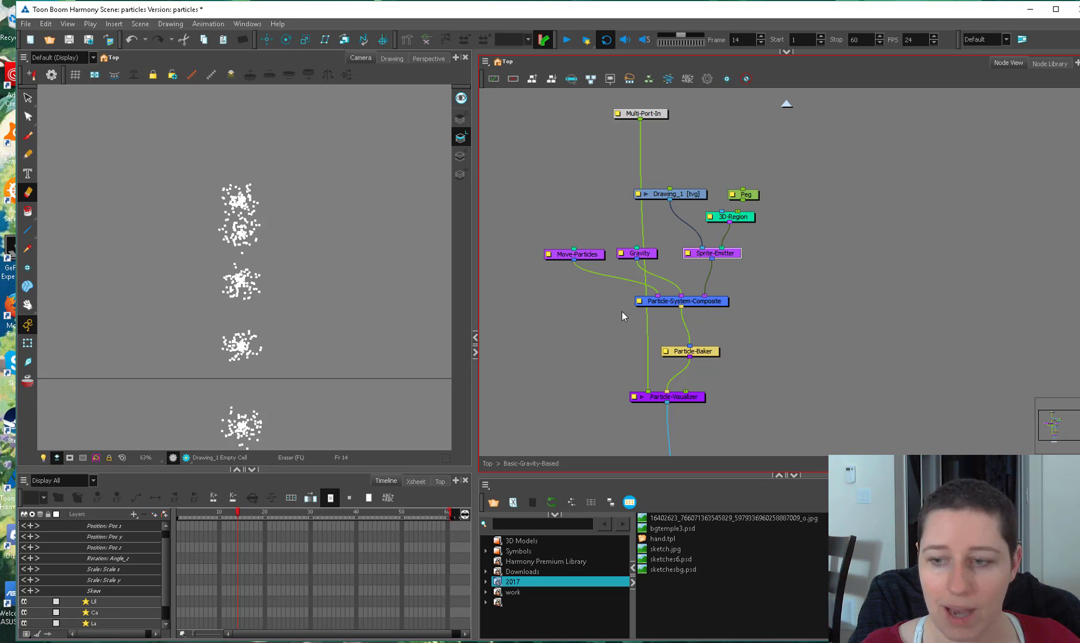
left_click_drag(653, 251, 666, 252)
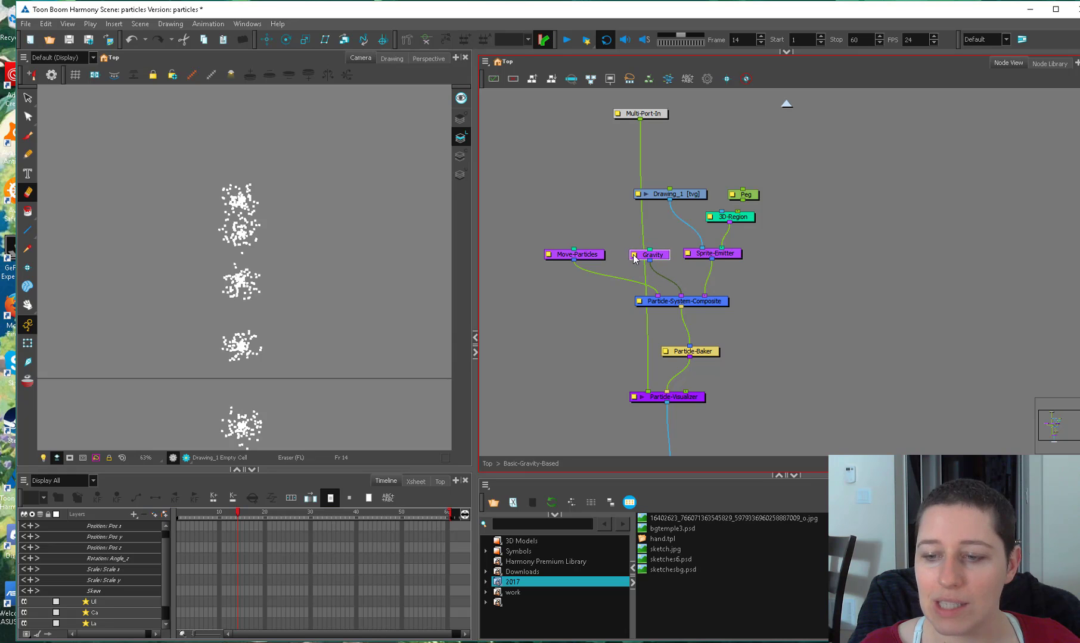
Review the layer properties of the Gravity and Move-Particles nodes.
left_click(634, 255)
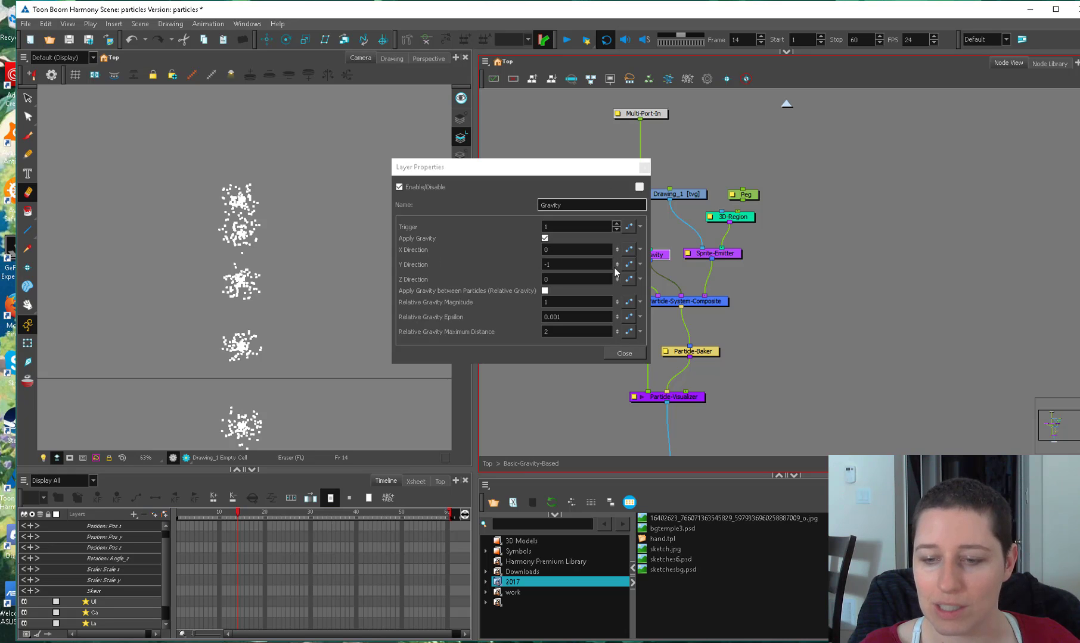
left_click(624, 354)
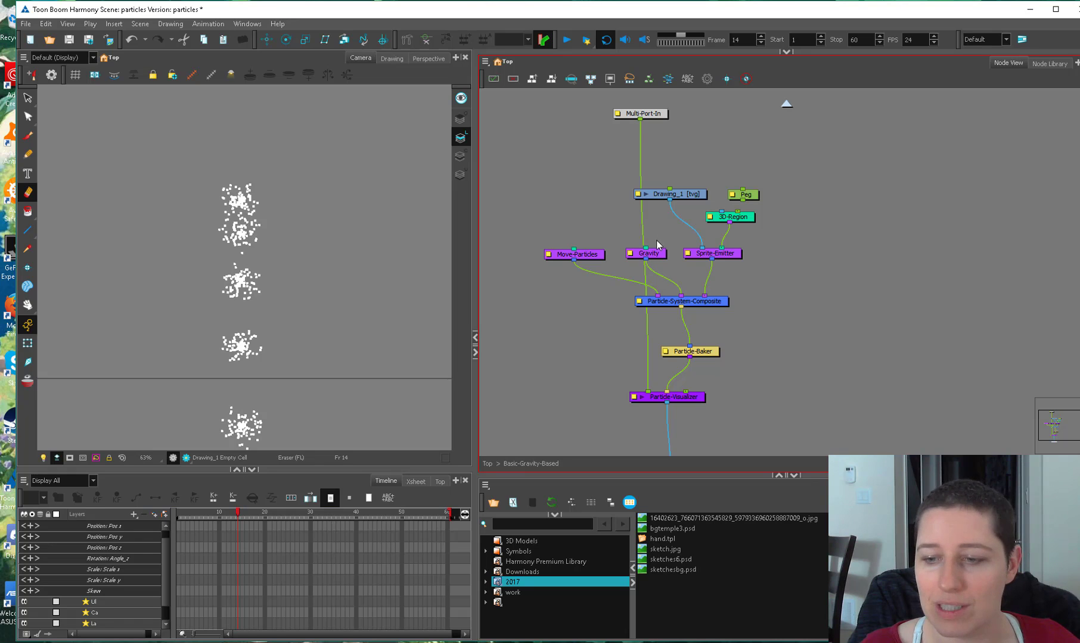
right_click(555, 245)
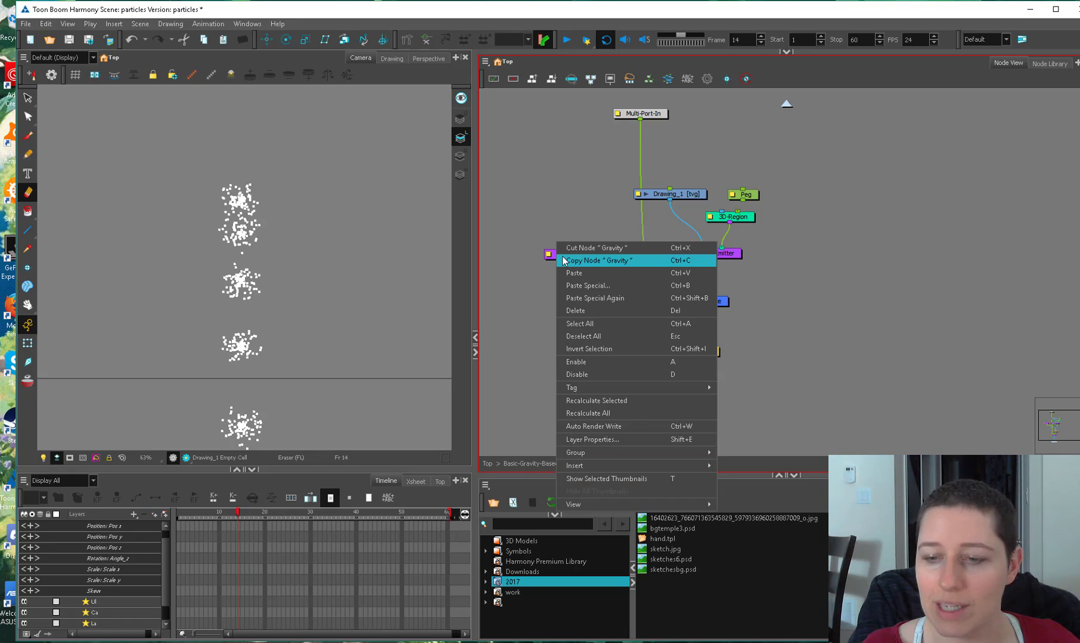
left_click(562, 260)
left_click(548, 254)
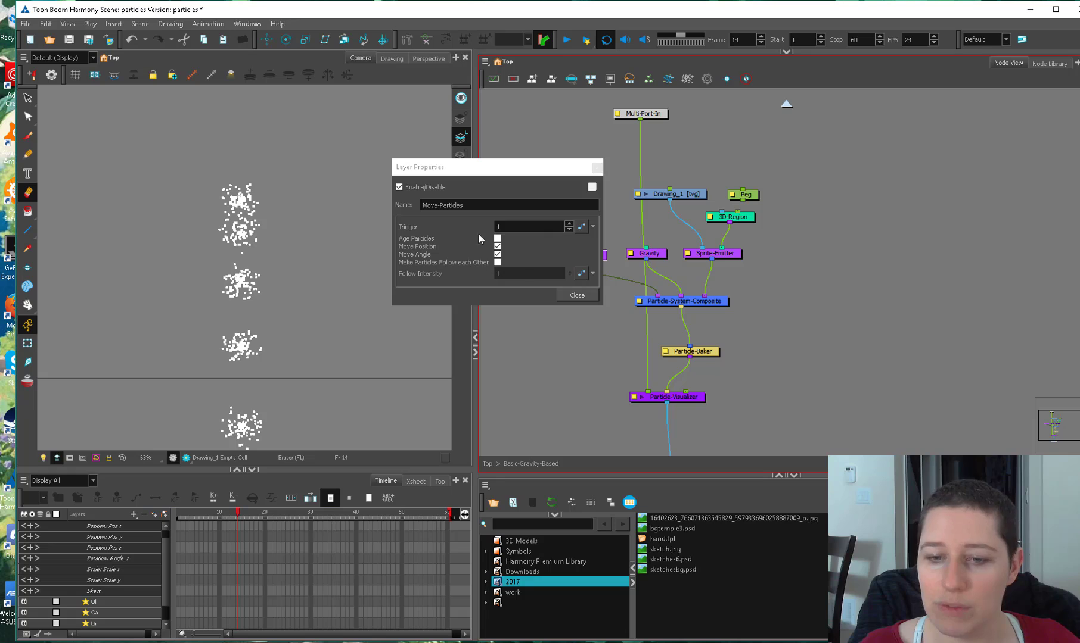
left_click(576, 296)
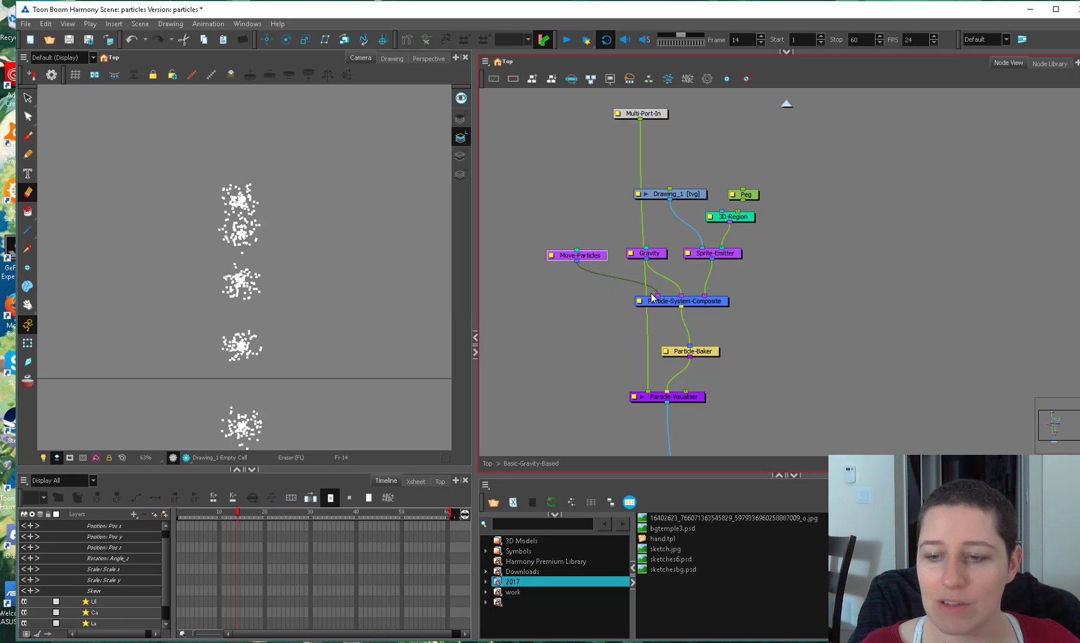
Disconnect Move-Particles from Particle-System-Composite, play the animation to see the effect, and reconnect it to the composite's first port.
left_click_drag(653, 296, 653, 297)
key("Return")
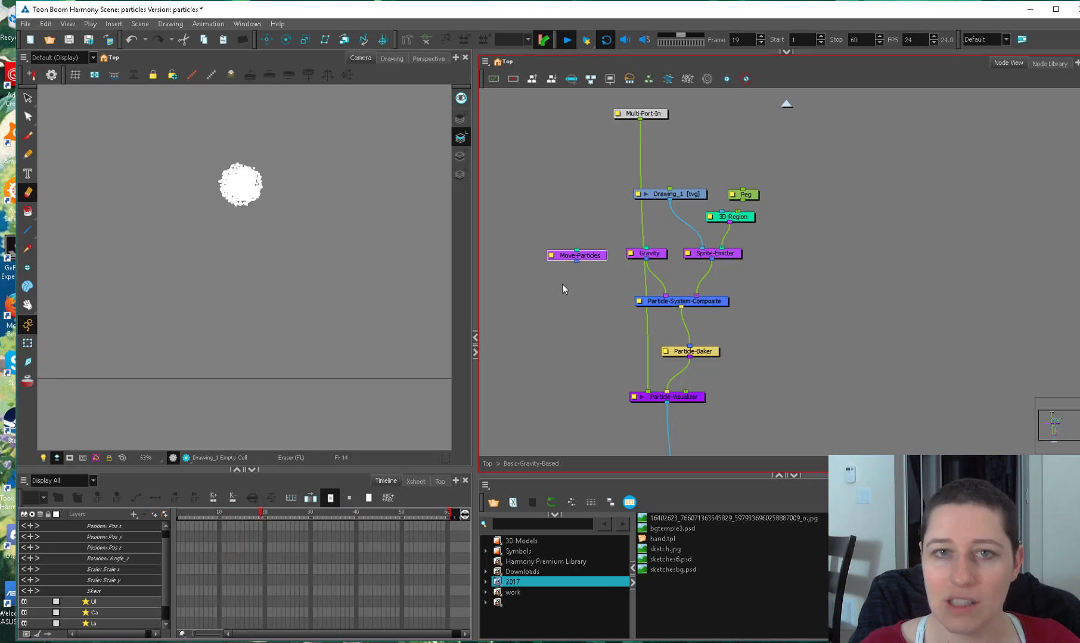
left_click_drag(594, 281, 656, 296)
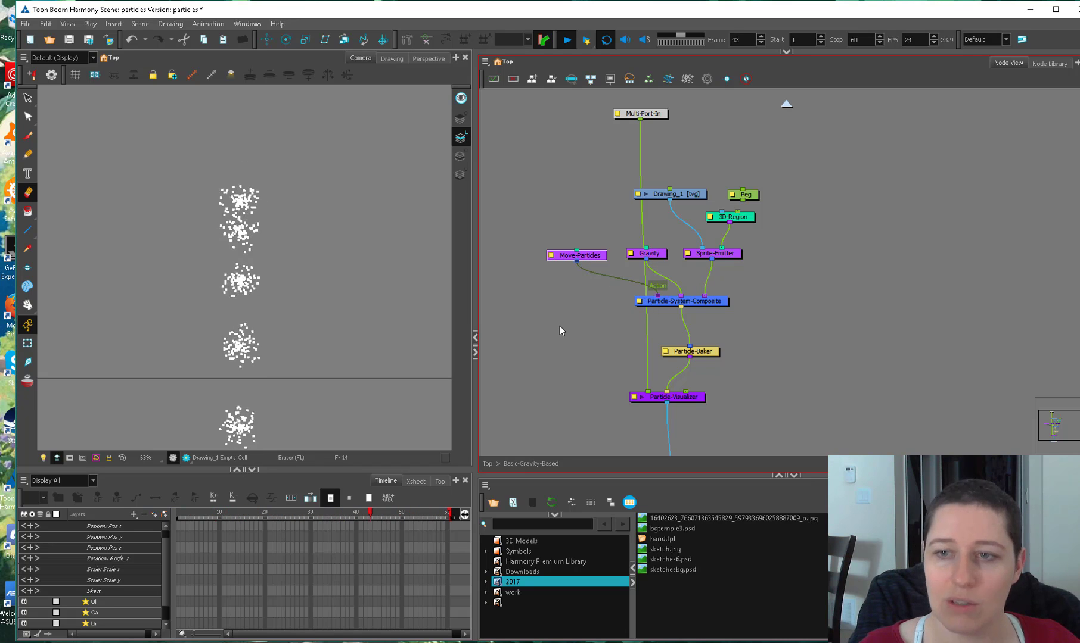
Disconnect the Gravity node from Particle-System-Composite while the animation plays.
mouse_move(681, 295)
left_mouse_down()
mouse_move(677, 274)
mouse_move(698, 282)
left_mouse_up()
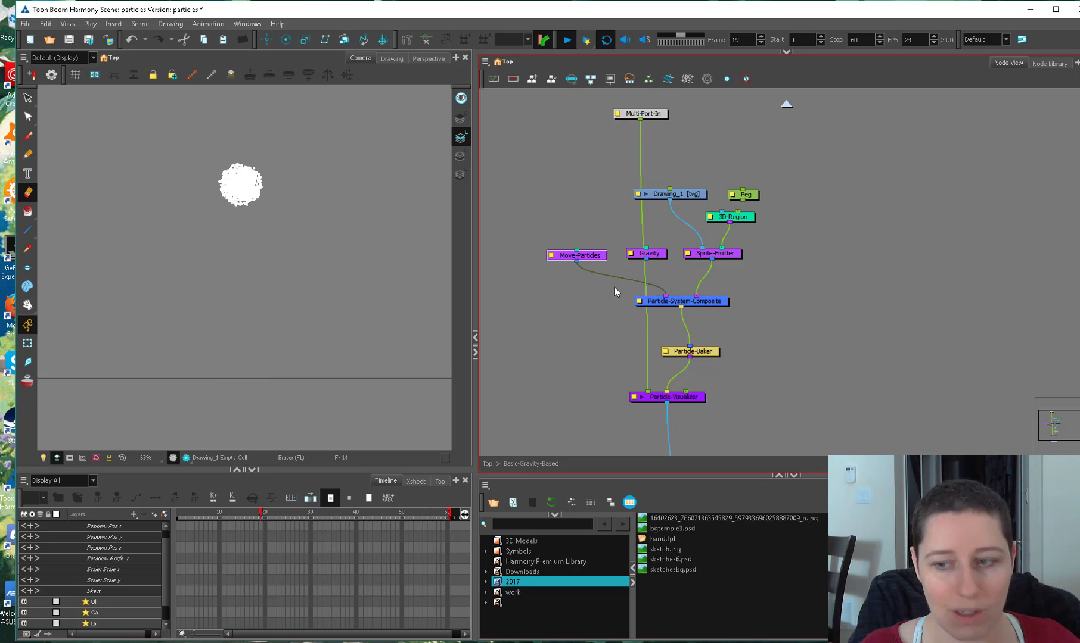
Reconnect Gravity to Particle-System-Composite's middle port and play the animation with both Move-Particles and Gravity attached.
left_click_drag(646, 259, 674, 299)
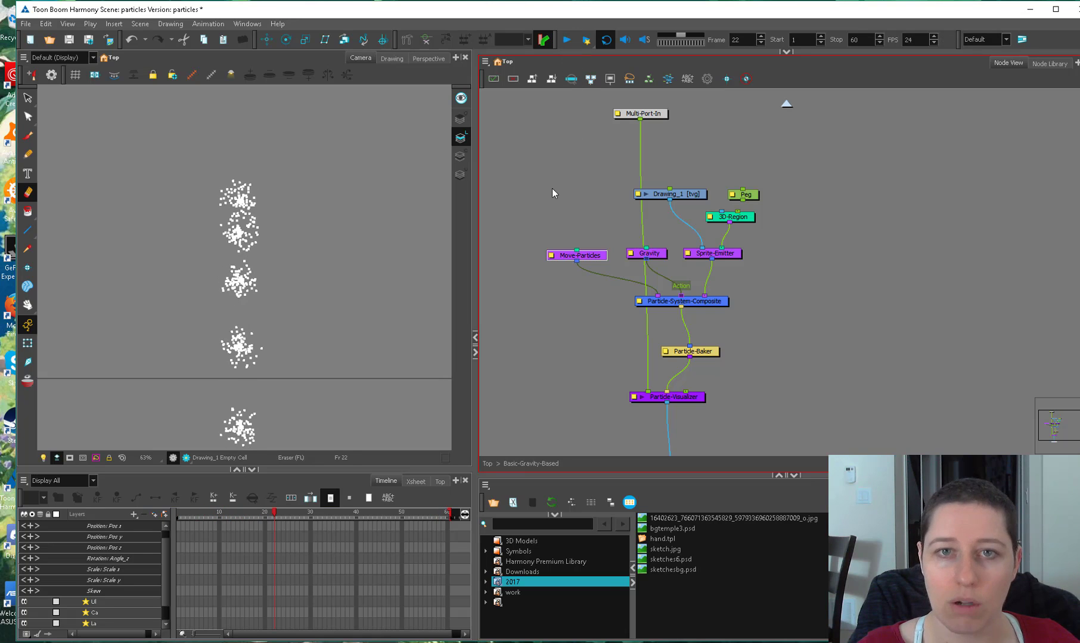
left_click_drag(588, 266, 565, 280)
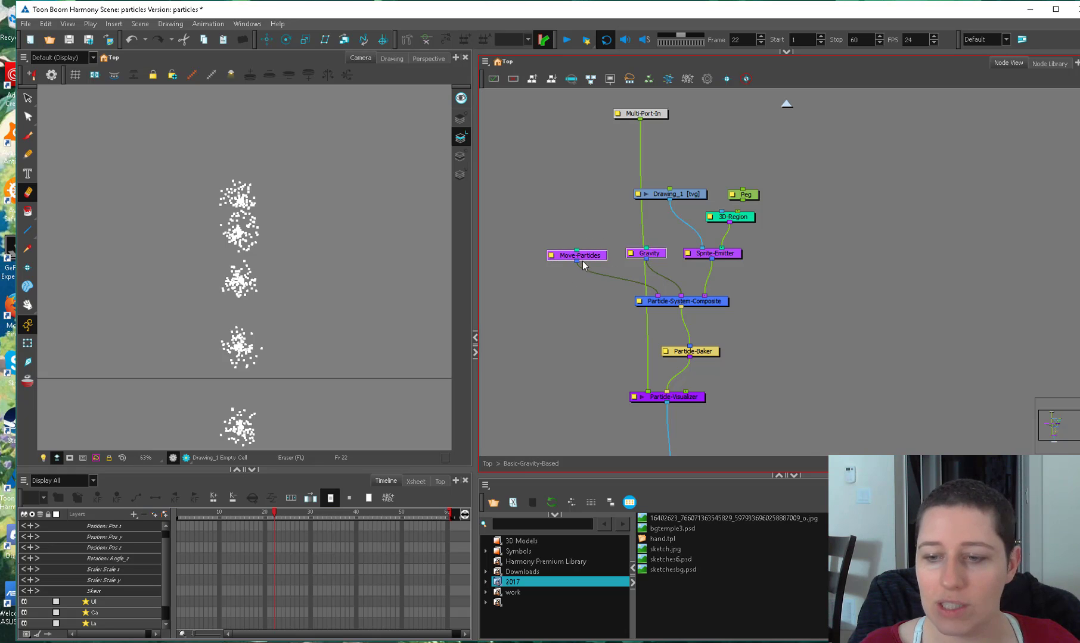
left_click_drag(598, 259, 596, 258)
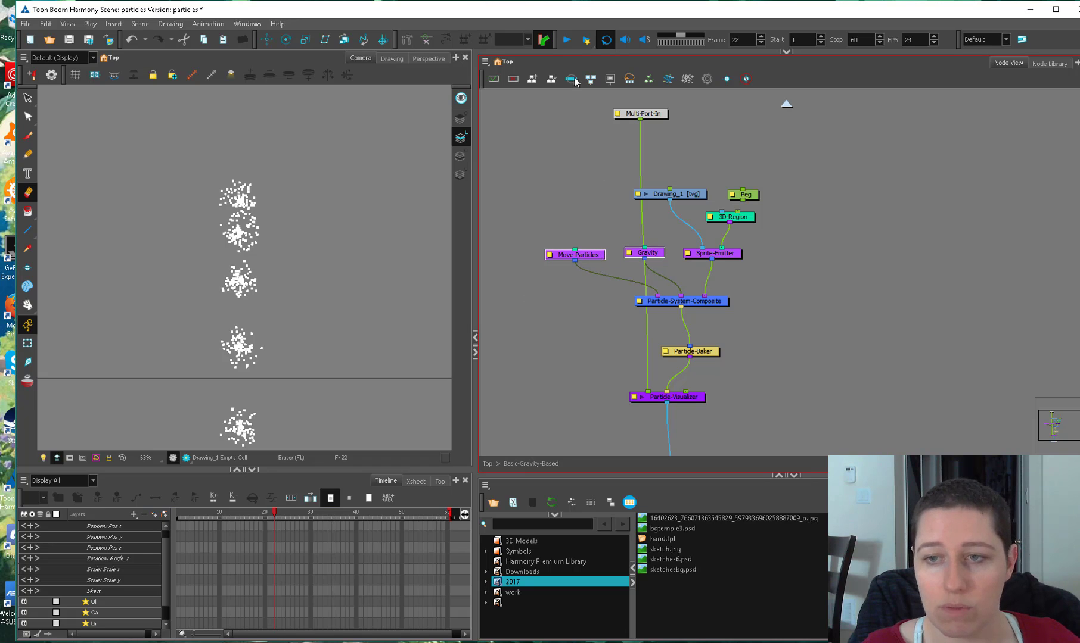
left_click(567, 40)
left_click(567, 40)
Try chaining two copies of Particle-System-Composite between the original composite and Particle-Baker.
left_click_drag(716, 300, 669, 261)
left_click_drag(645, 264, 638, 274)
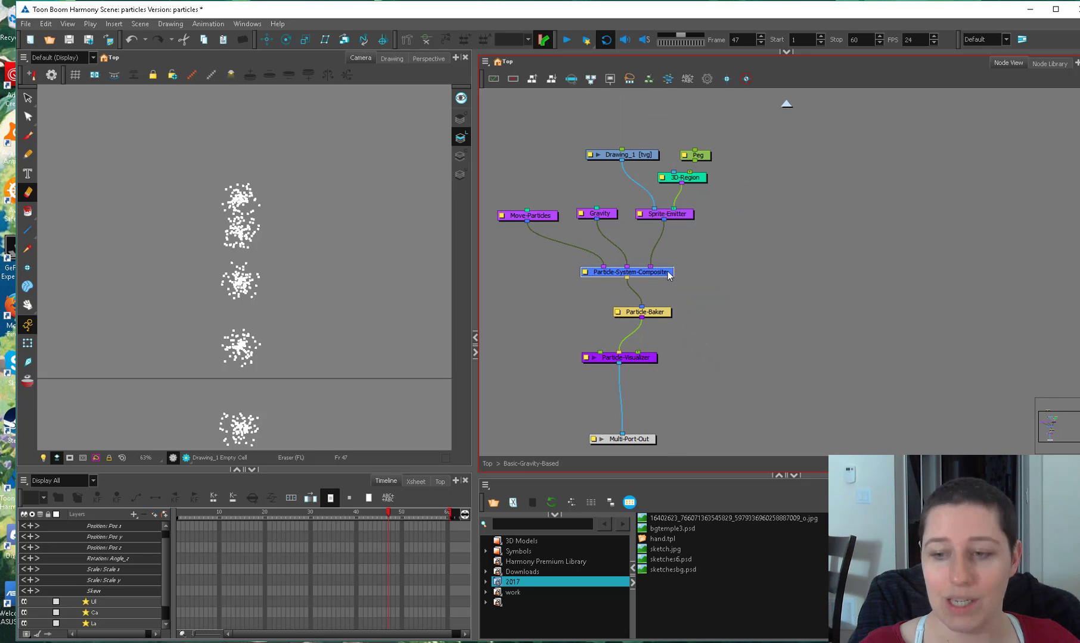
left_click(746, 184)
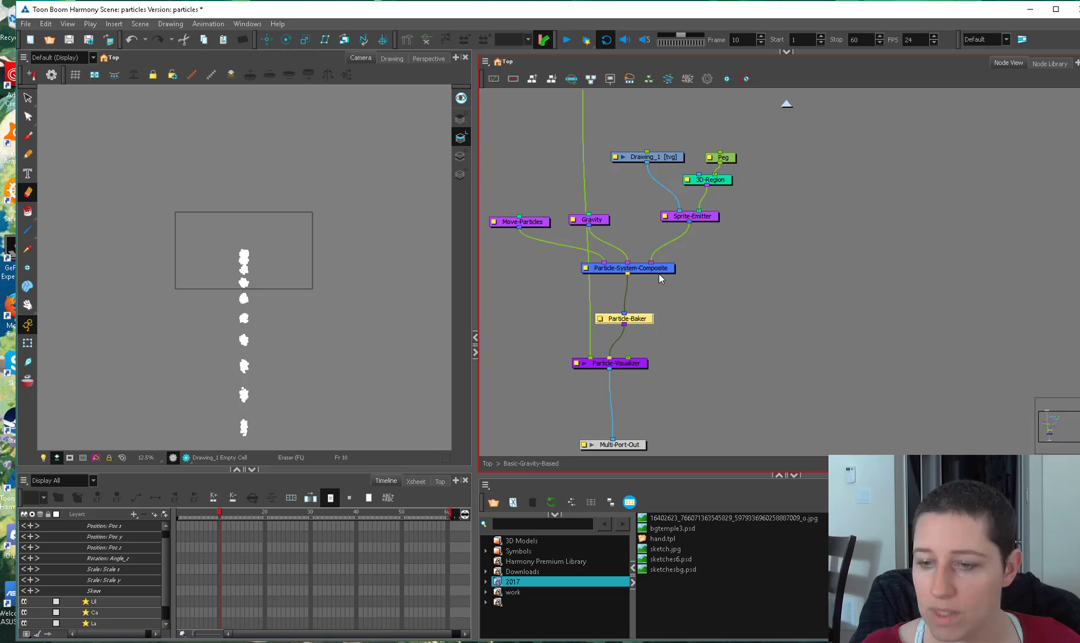
left_click(655, 271)
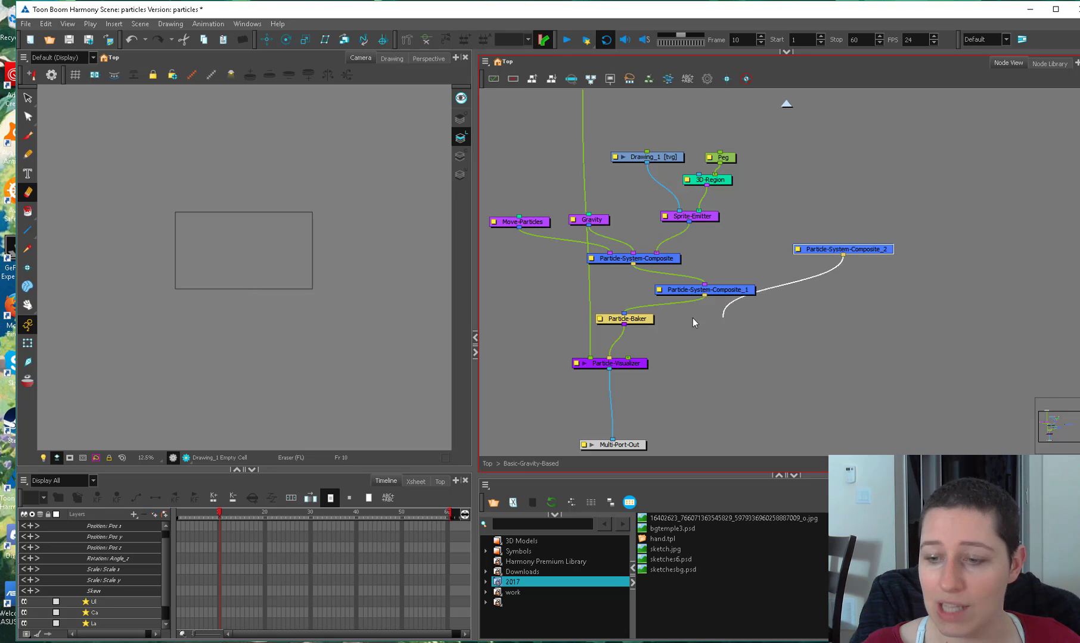
left_click_drag(692, 319, 647, 312)
Undo the added composite copies and reconnect the original Particle-System-Composite to Particle-Baker.
key("ctrl+z")
key("ctrl+z")
key("ctrl+z")
key("ctrl+z")
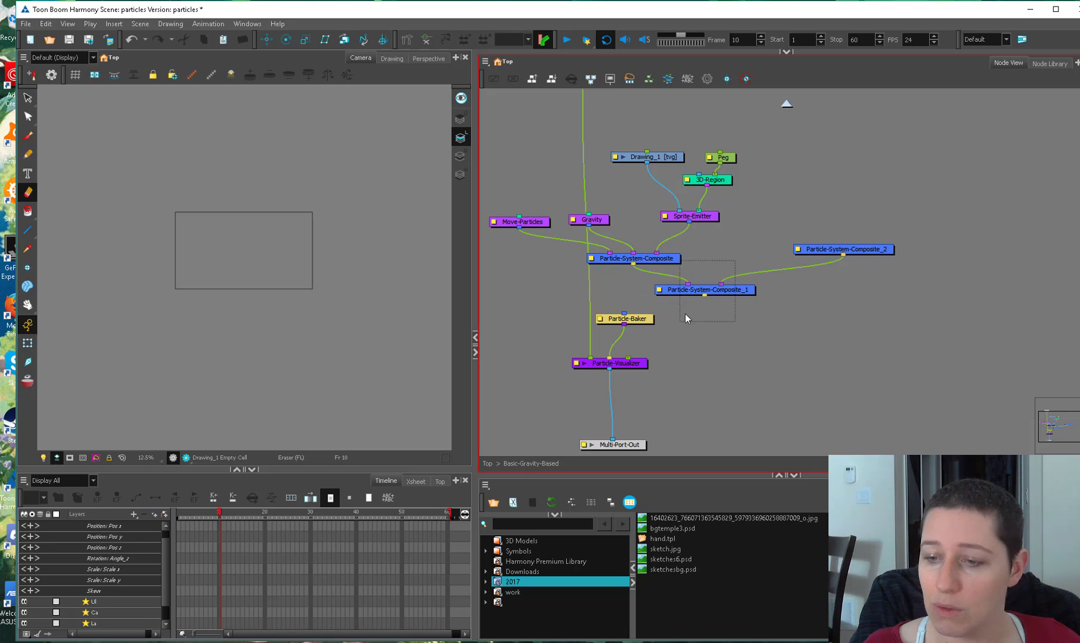
key("ctrl+z")
key("ctrl+z")
key("ctrl+z")
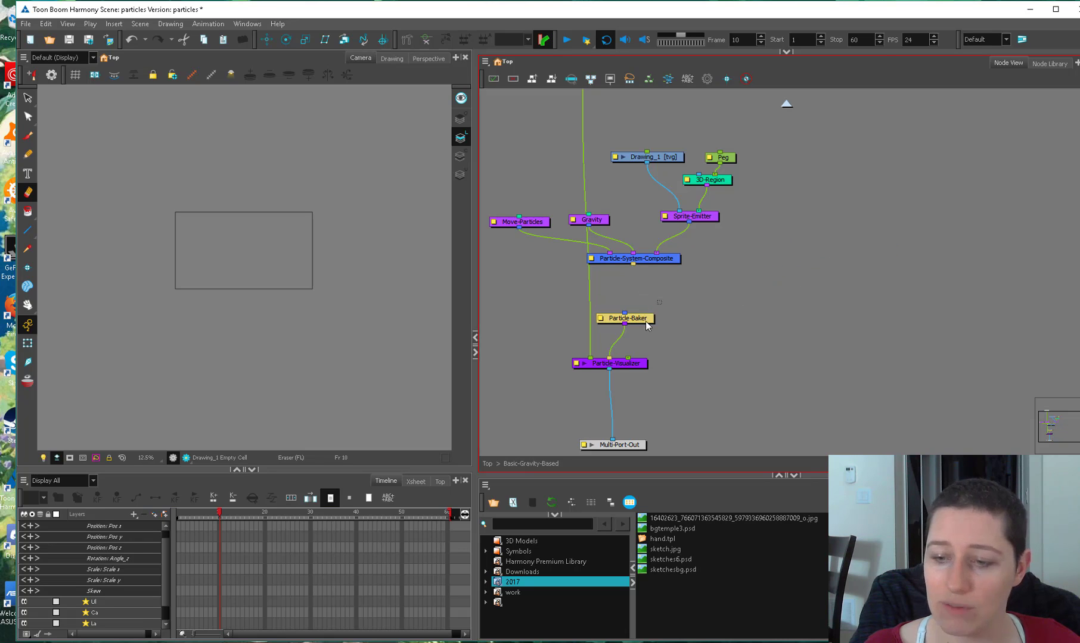
left_click_drag(634, 265, 629, 311)
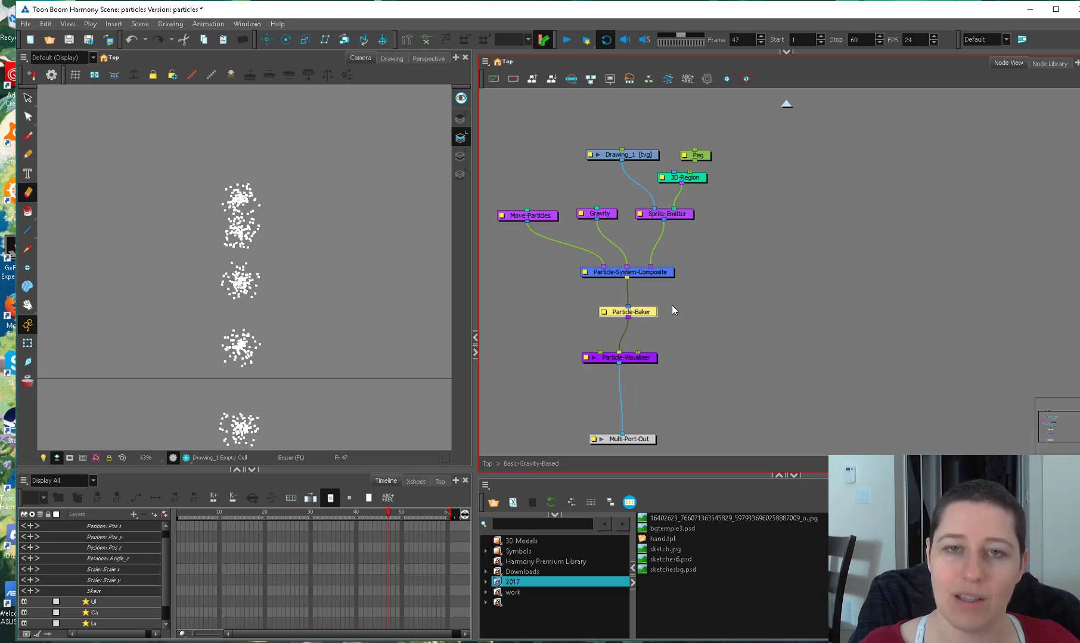
Review the Particle-Baker node's layer properties, especially Maximum Number of Particles, and close them.
double_click(605, 314)
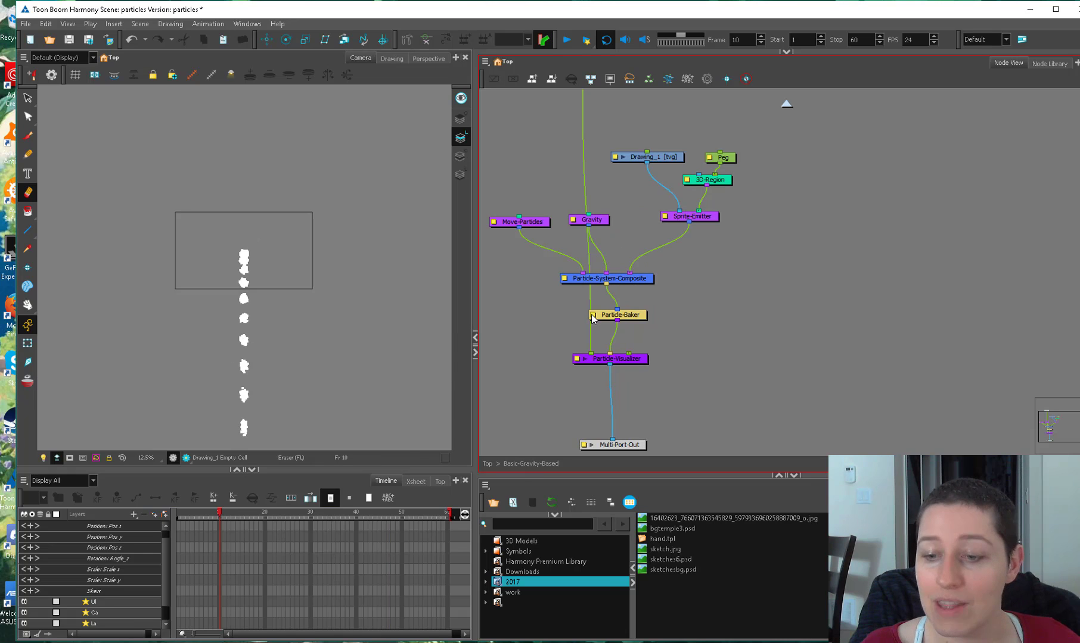
double_click(593, 318)
left_click_drag(484, 334, 426, 267)
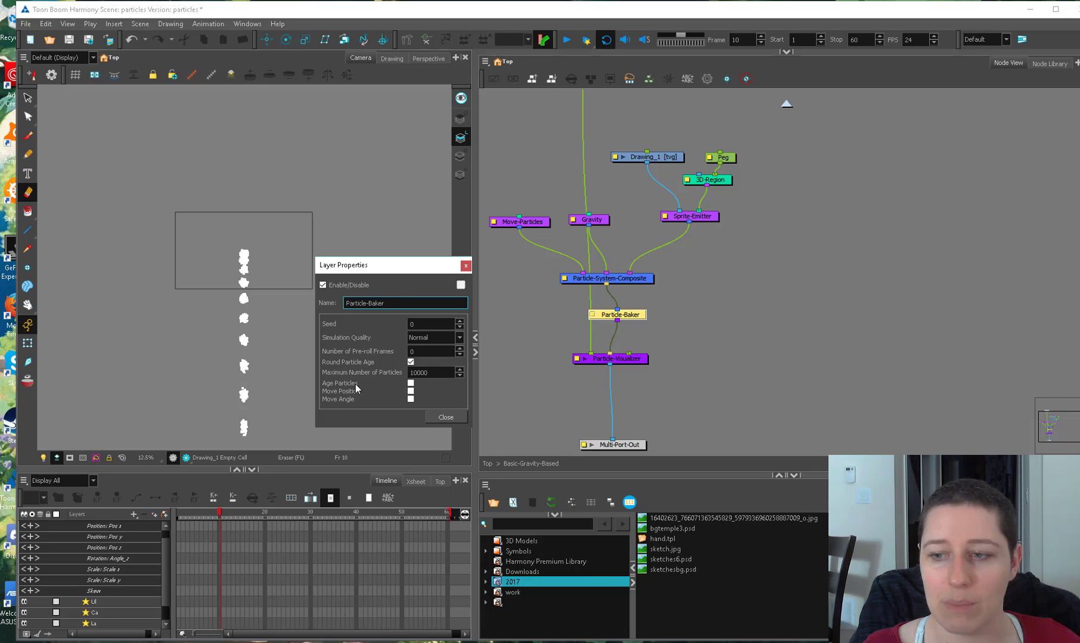
left_click_drag(715, 220, 709, 225)
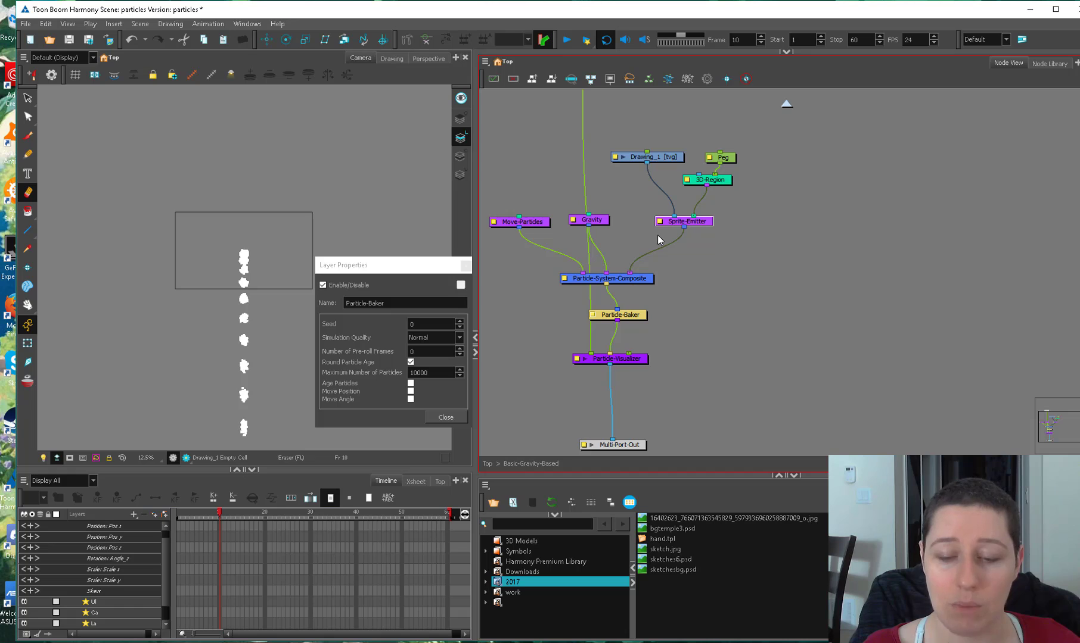
left_click_drag(429, 373, 420, 373)
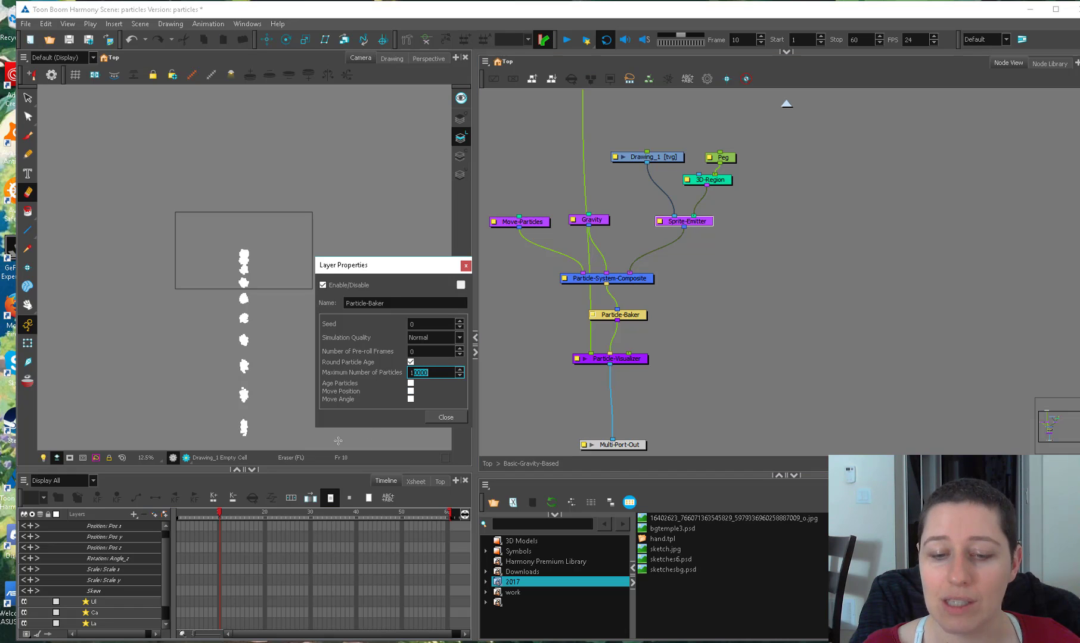
left_click(636, 347)
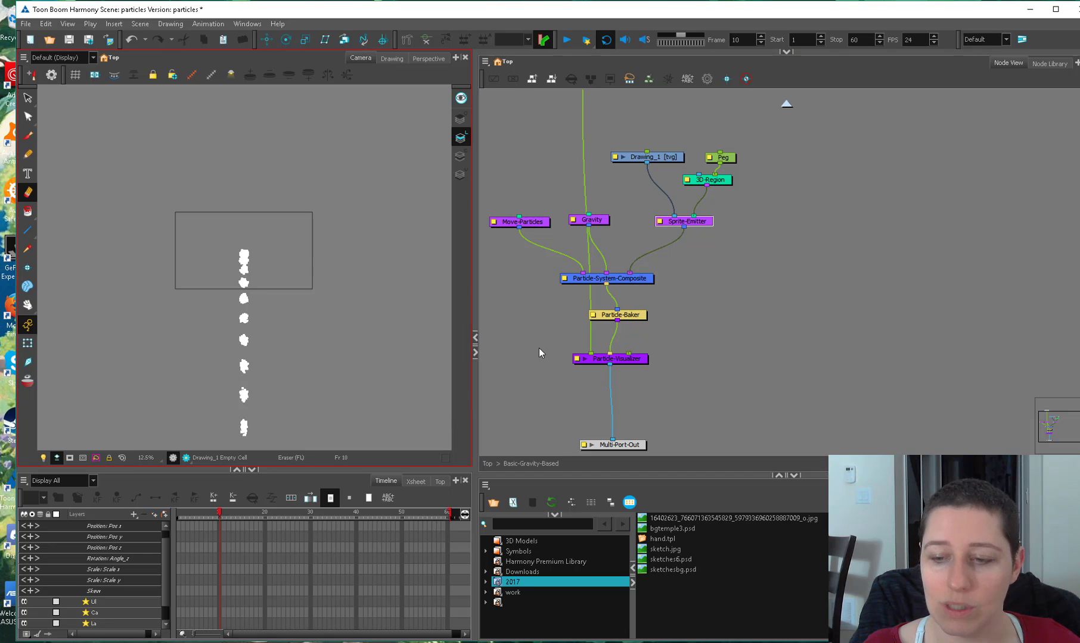
Duplicate the Sprite-Emitter branch with its drawing, 3D-Region and Peg, and connect the copied emitter to Particle-System-Composite's last port.
left_click_drag(639, 320, 688, 146)
left_click(650, 278)
left_click(368, 362)
key("ctrl+c")
key("ctrl+v")
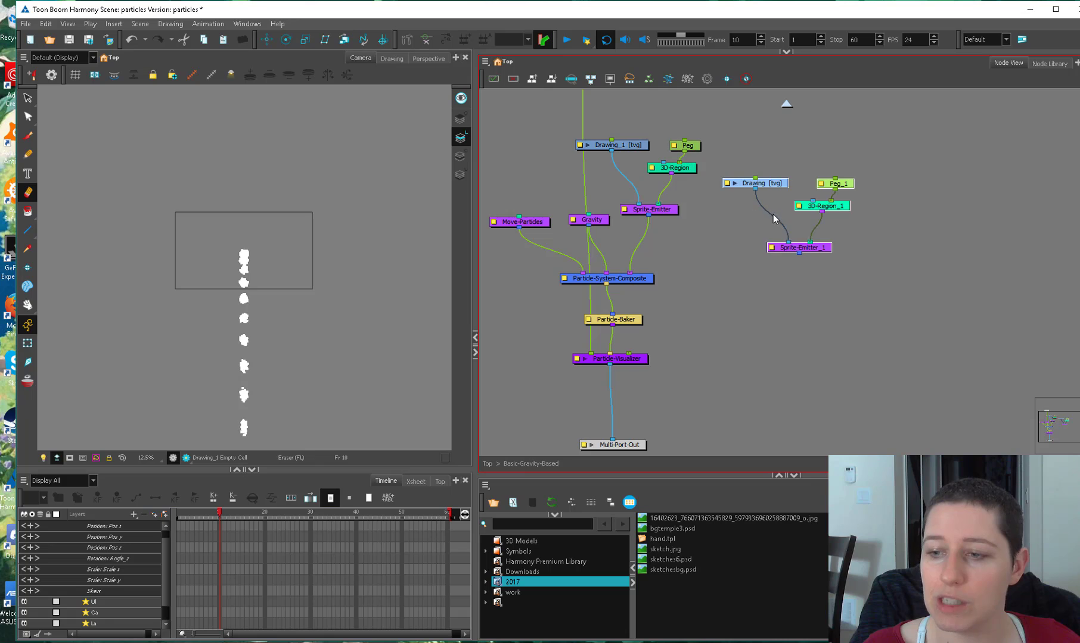
left_click_drag(773, 214, 770, 182)
left_click_drag(789, 221, 634, 272)
left_click(734, 267)
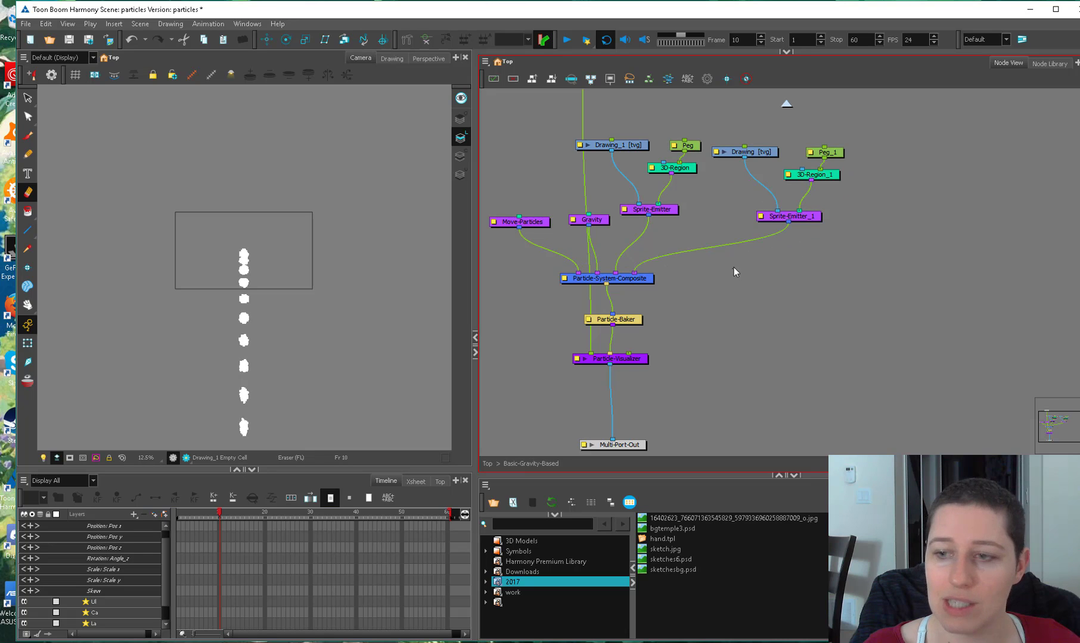
Shift the second emitter's peg to the right of the first particle stream, play the animation, and check Particle-Baker's Maximum Number of Particles.
left_click(830, 155)
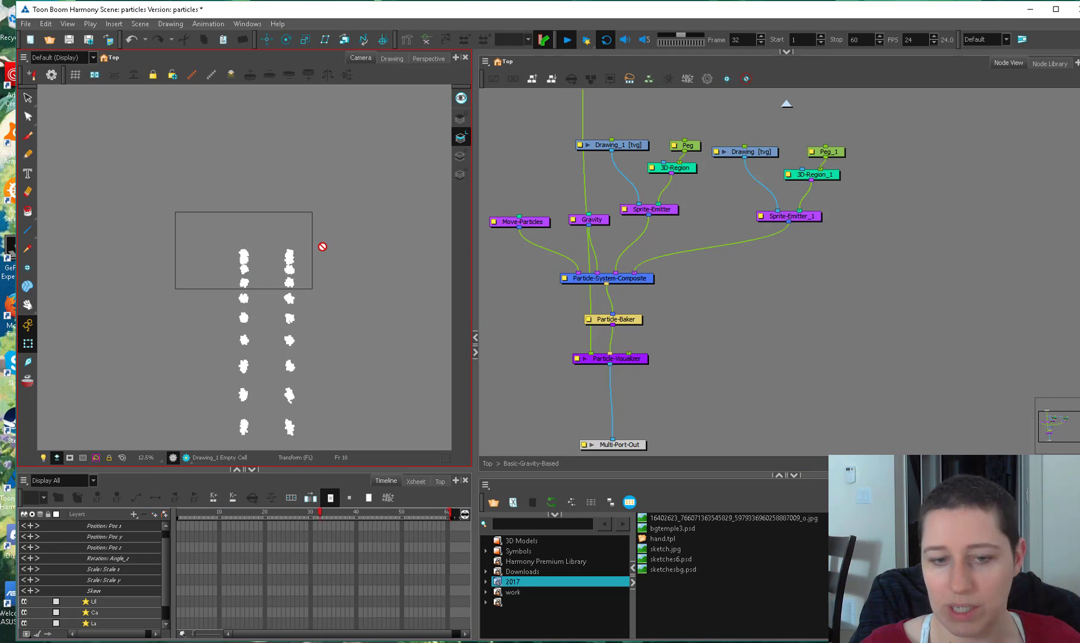
left_click_drag(692, 273, 665, 284)
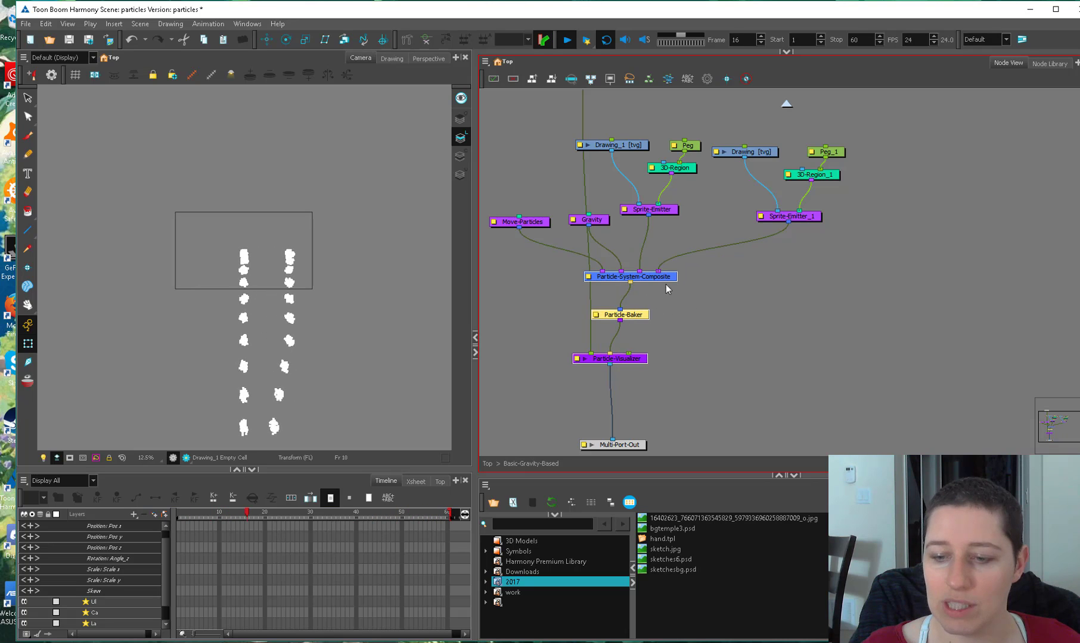
double_click(594, 315)
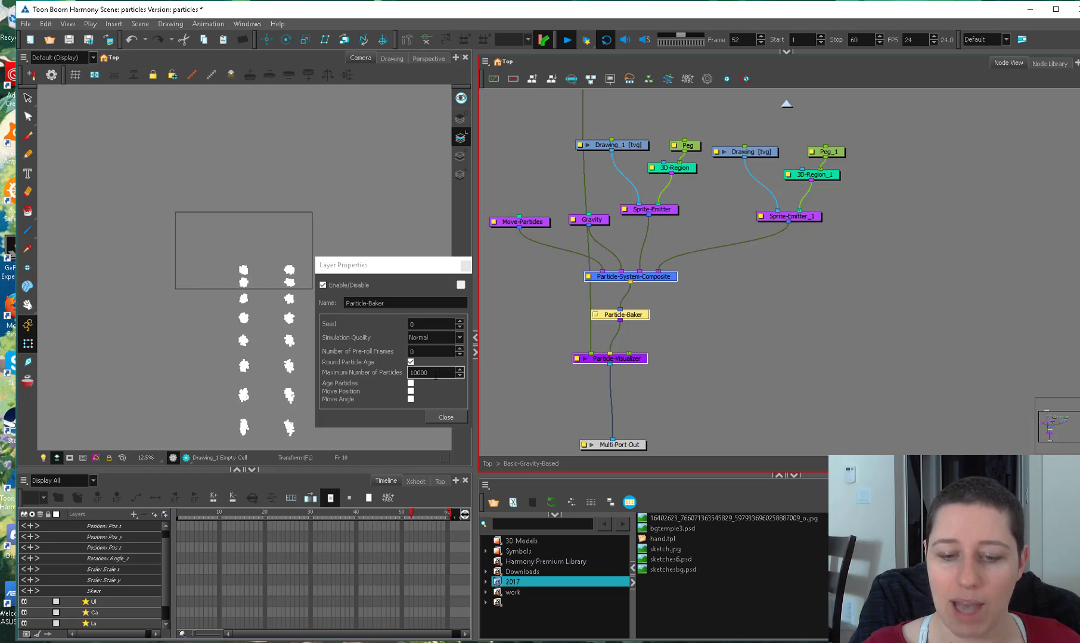
left_click(452, 418)
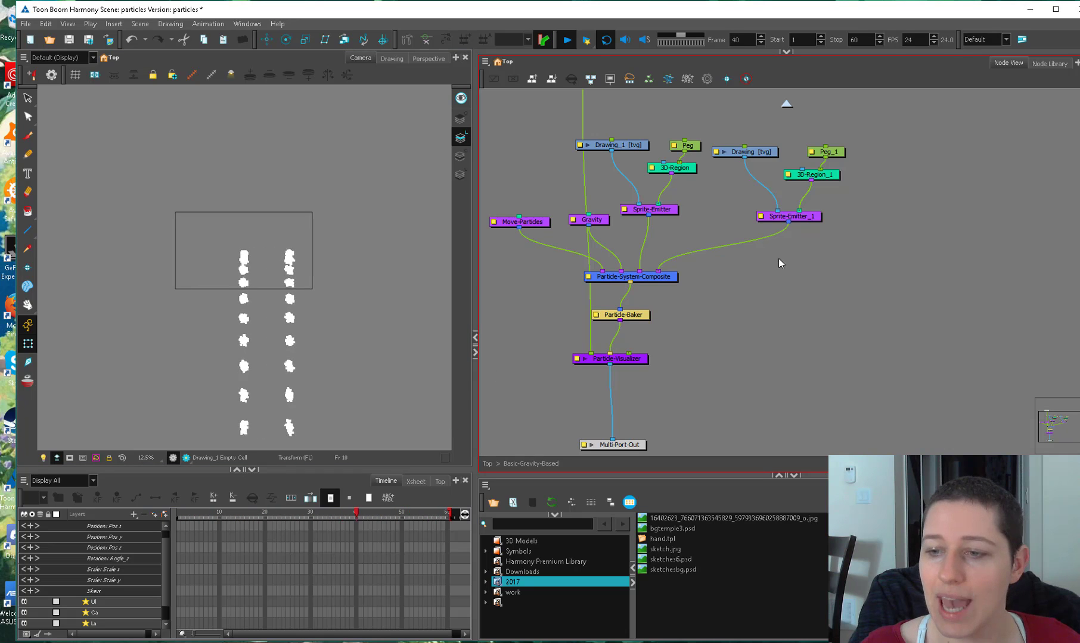
Move Sprite-Emitter closer to the duplicated emitter and center Particle-System-Composite above Particle-Baker.
left_click_drag(653, 210, 694, 209)
left_click_drag(671, 282, 660, 283)
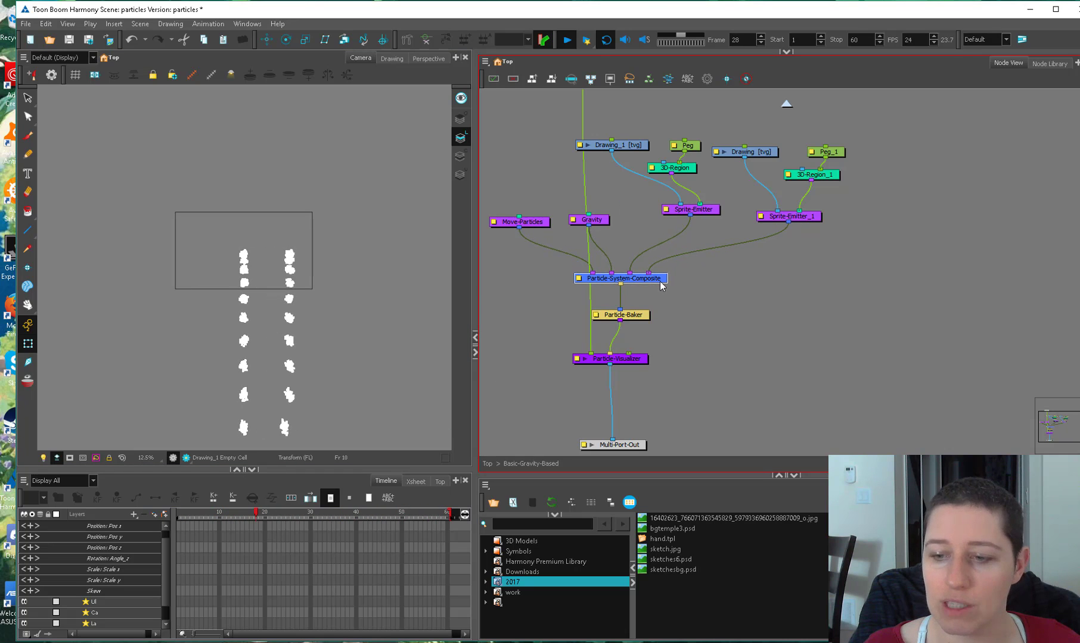
left_click(522, 223)
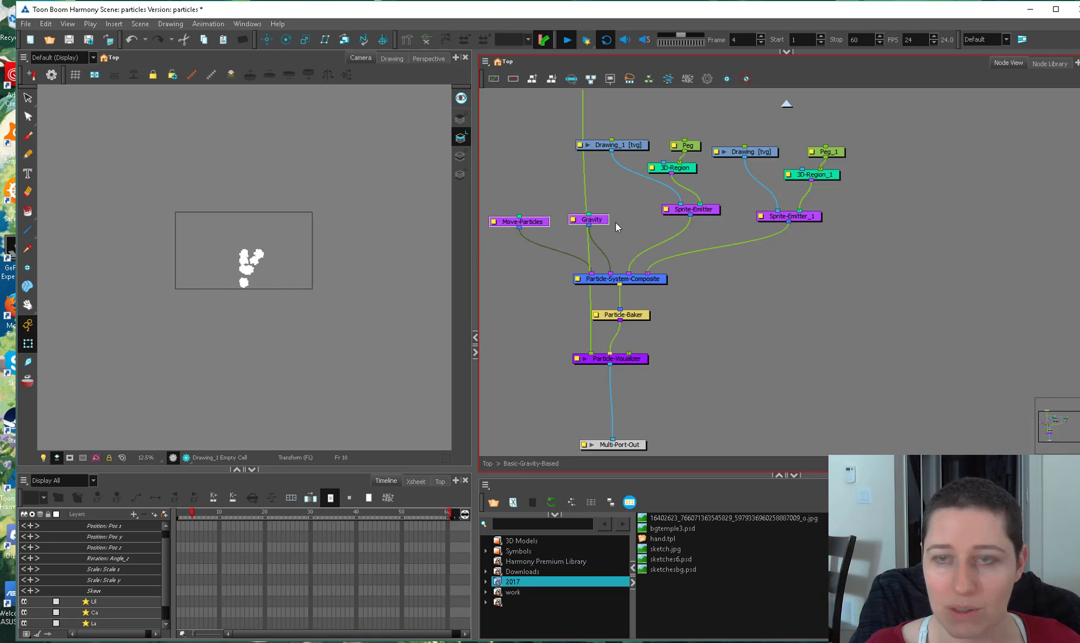
Review the Particle-Visualizer node's layer properties and toggle Force to Render as Dots while the animation plays.
left_click_drag(578, 359, 571, 366)
double_click(571, 365)
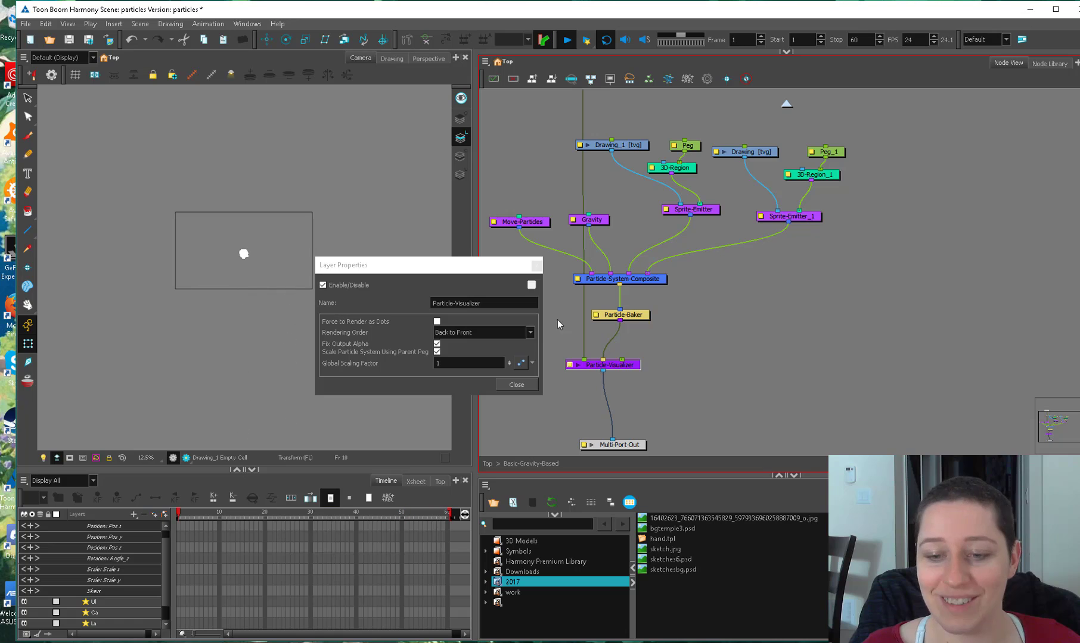
left_click_drag(499, 262, 497, 210)
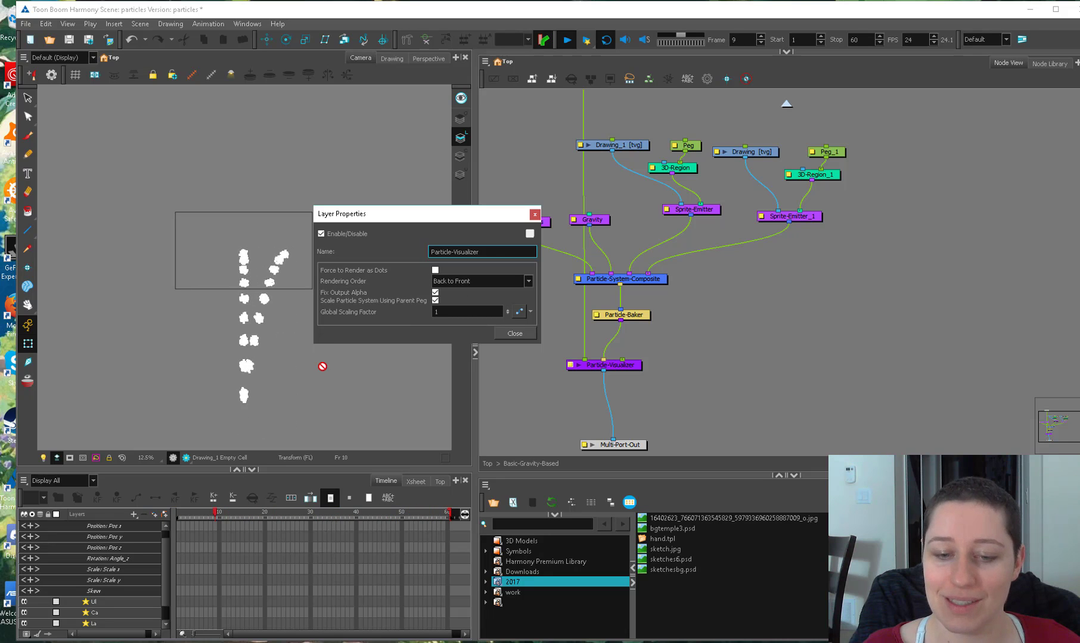
left_click(434, 271)
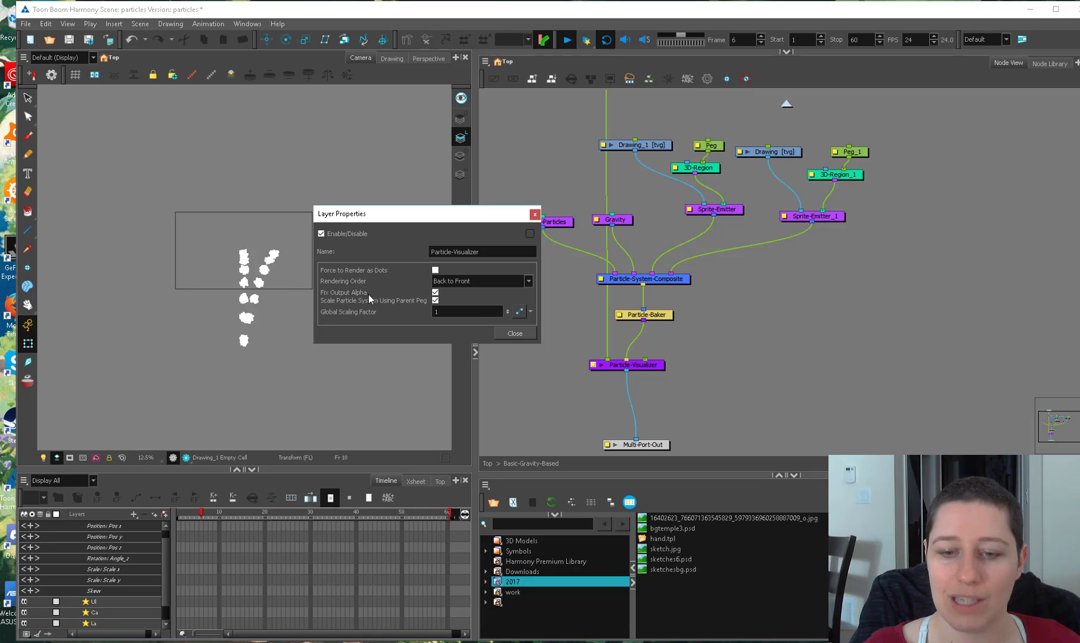
left_click(433, 271)
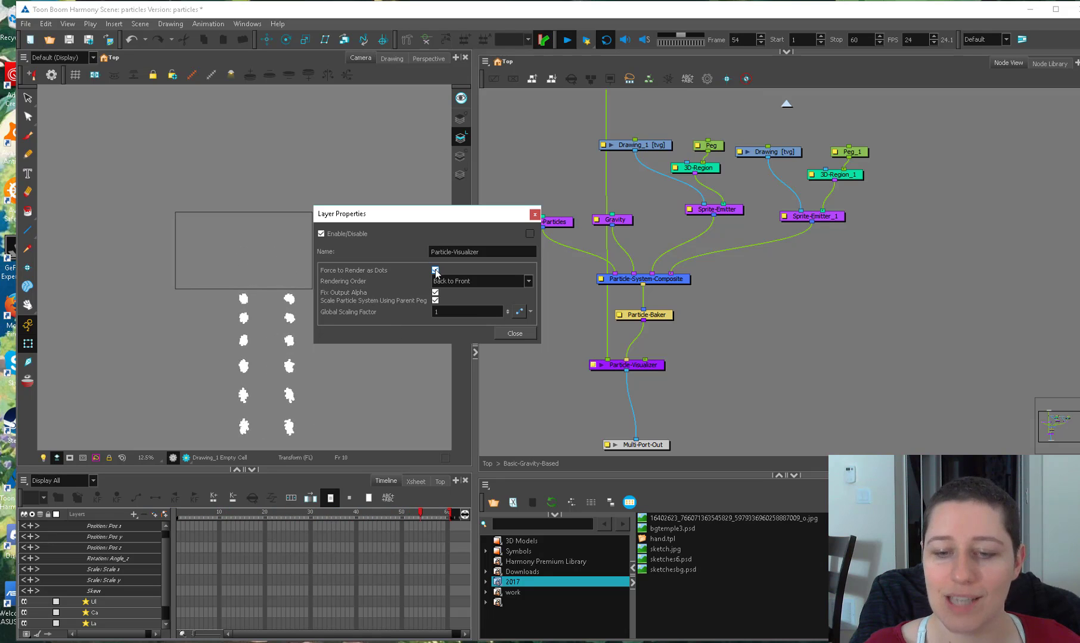
left_click(515, 332)
left_click(425, 330)
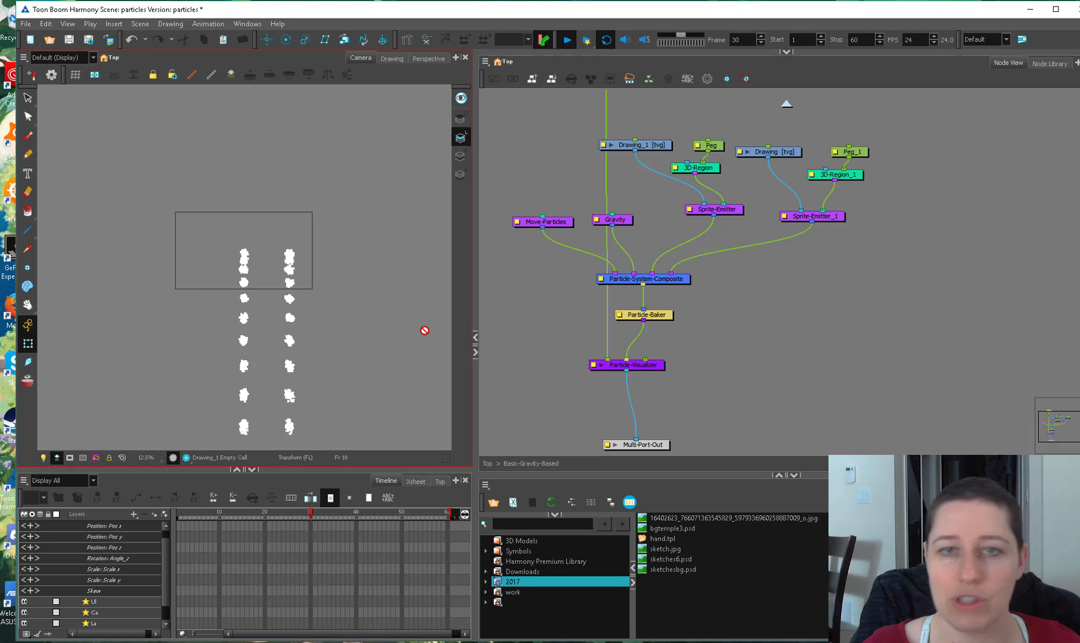
Stop the animation playback and disconnect Multi-Port-In from Particle-Visualizer.
left_click(684, 178)
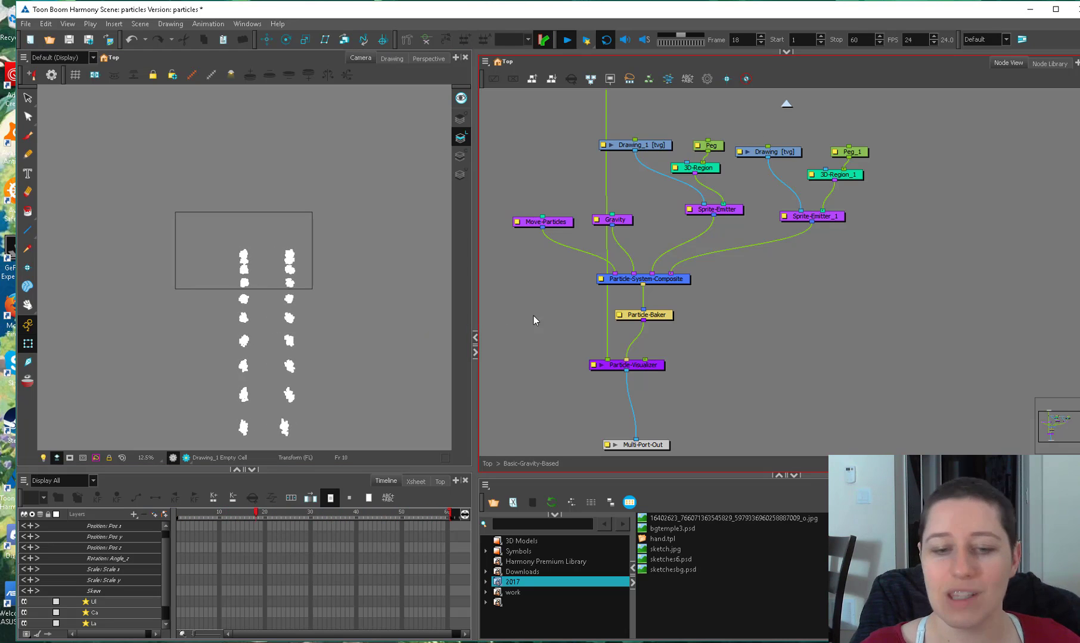
left_click(470, 299)
left_click(572, 291)
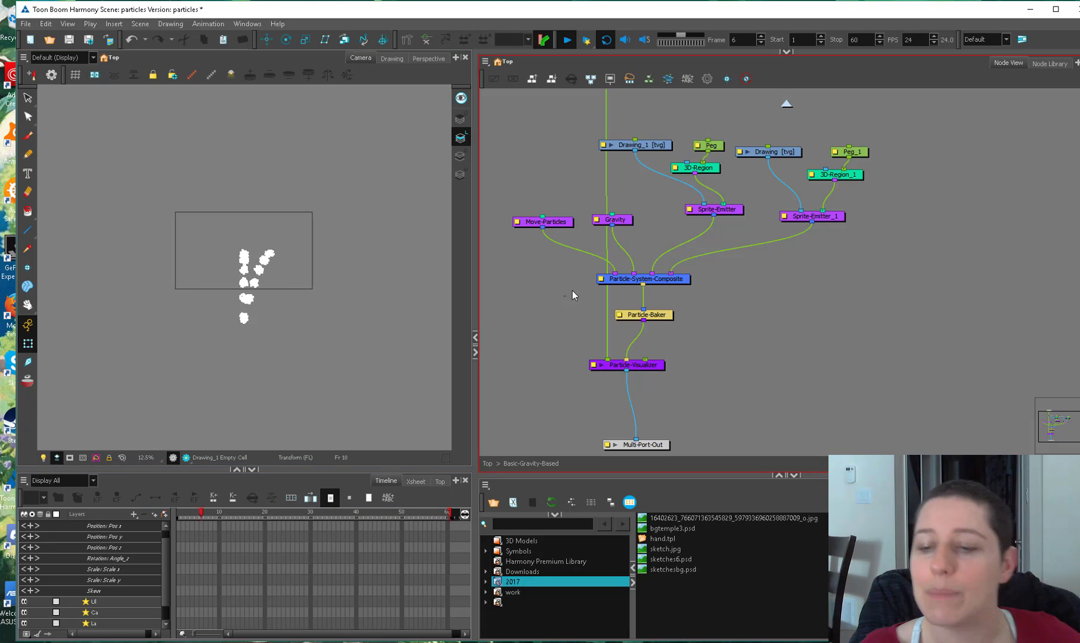
scroll(706, 300, "up", 2)
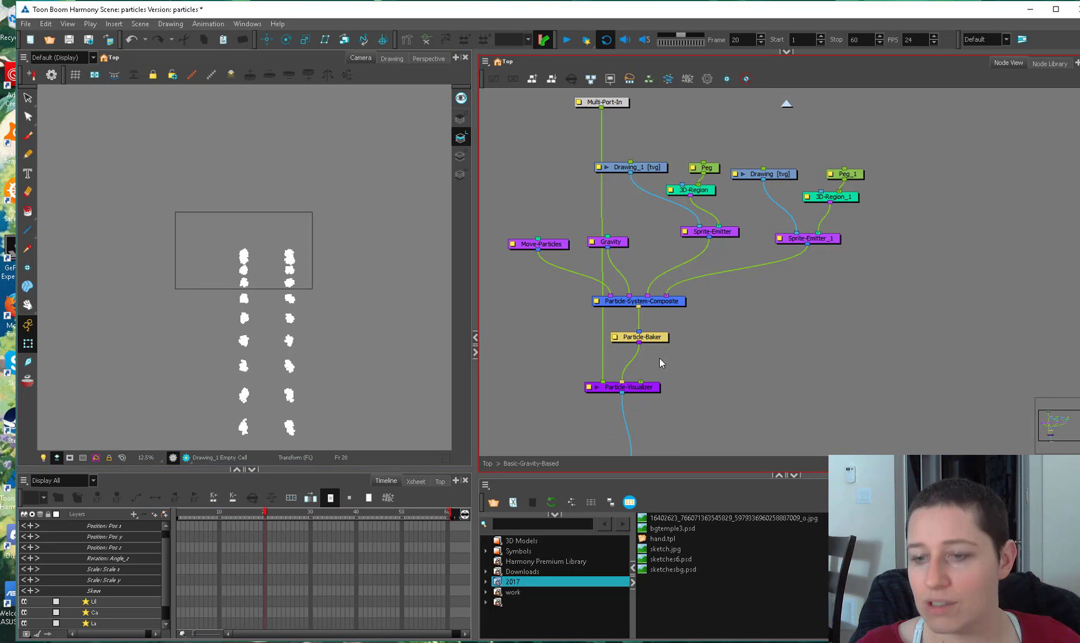
left_click_drag(705, 286, 620, 395)
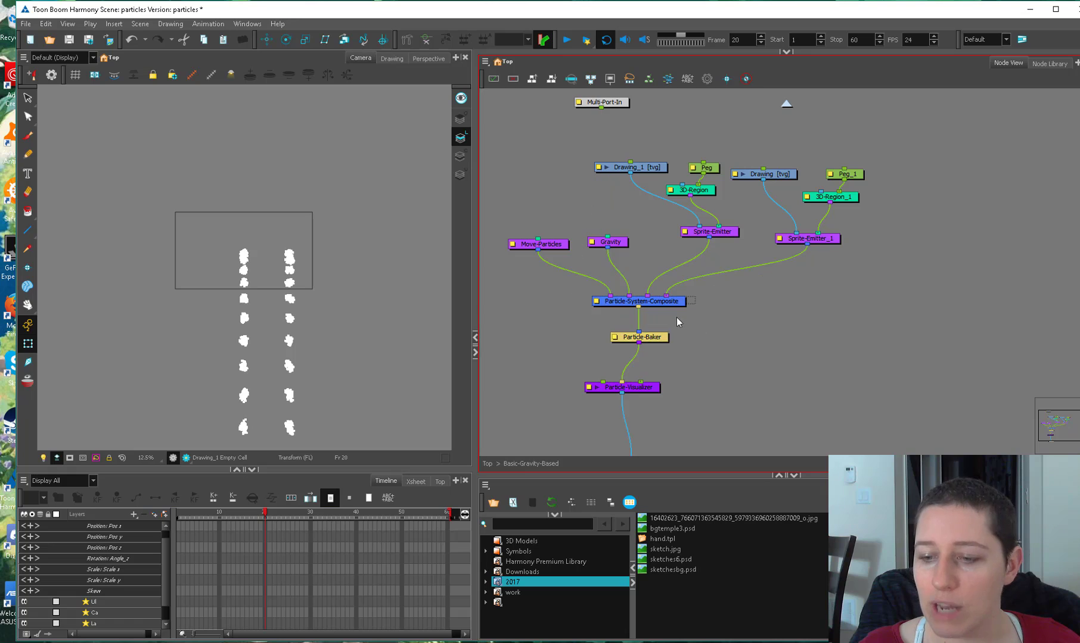
Gather Particle-System-Composite, Particle-Baker and Particle-Visualizer into one column, and space Particle-Baker and Particle-Visualizer further down.
left_click_drag(673, 305, 650, 310)
left_click(643, 375)
left_click_drag(628, 391, 644, 358)
left_click_drag(640, 342, 641, 321)
left_click_drag(642, 356, 675, 332)
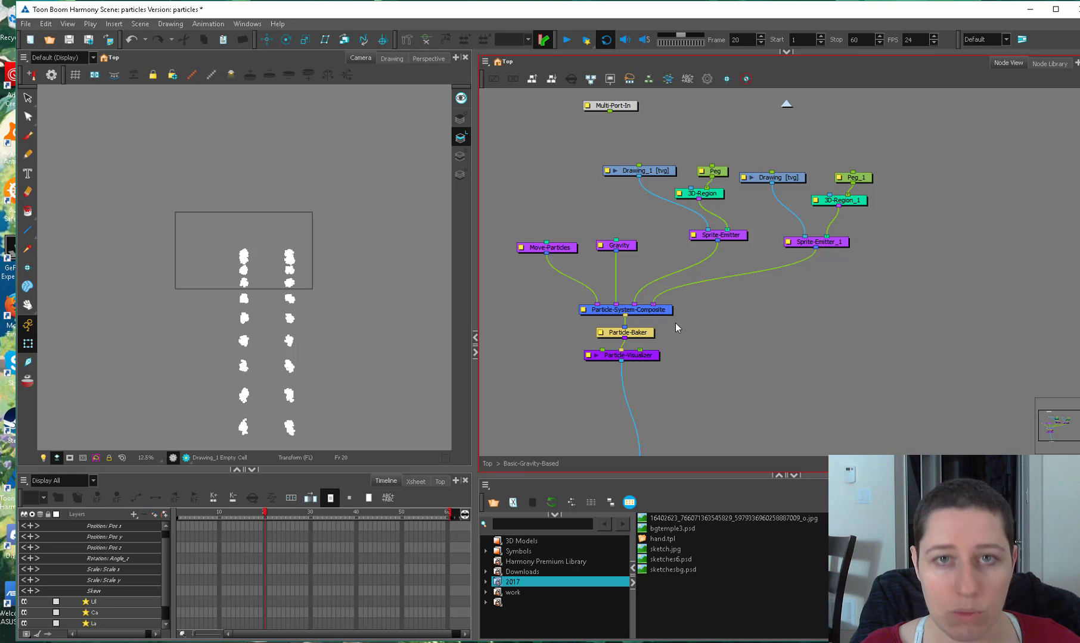
left_click_drag(676, 321, 581, 364)
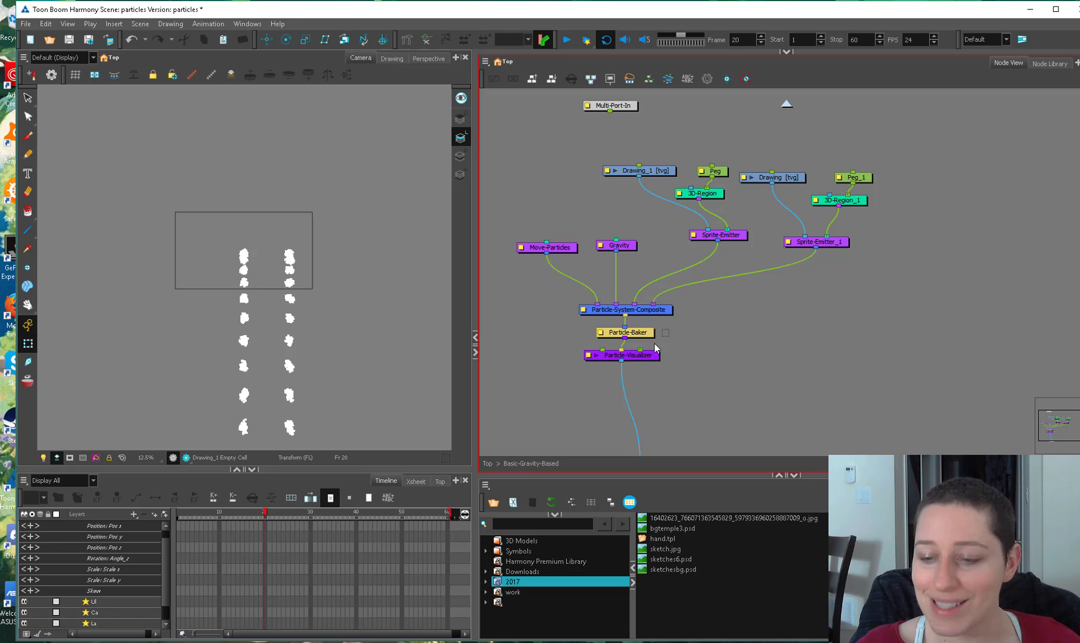
left_click_drag(657, 357, 657, 398)
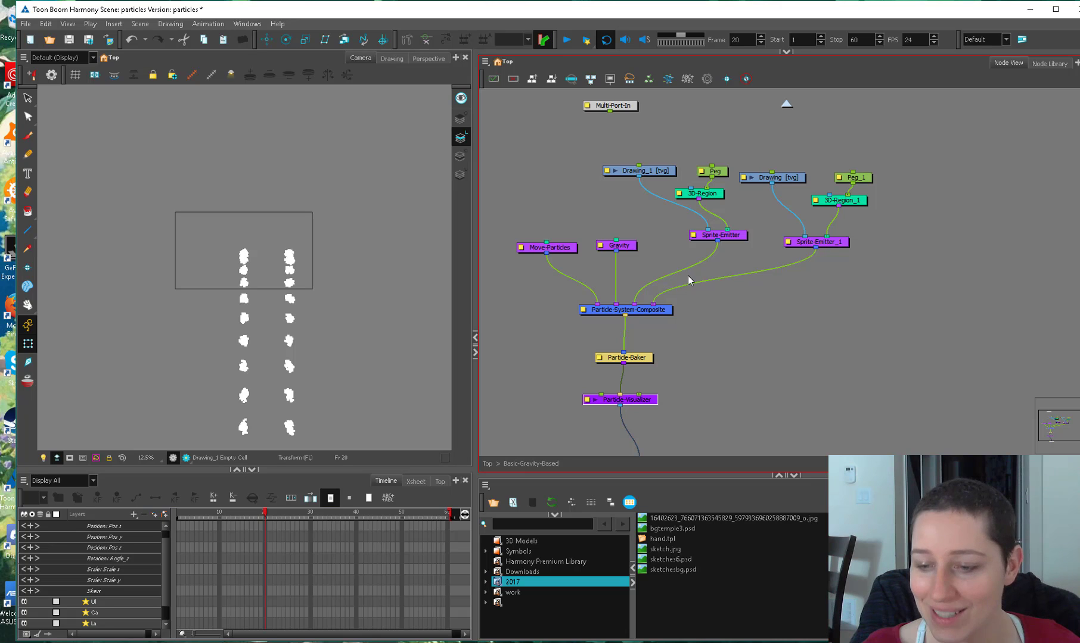
Paste two copies of Particle-System-Composite, insert one before Particle-Baker, and connect the original and the other copy into it.
left_click_drag(661, 310, 644, 305)
key("ctrl+v")
key("ctrl+v")
left_click_drag(749, 325, 752, 302)
left_click_drag(781, 322, 741, 333)
left_click_drag(763, 306, 721, 331)
left_click_drag(607, 311, 650, 339)
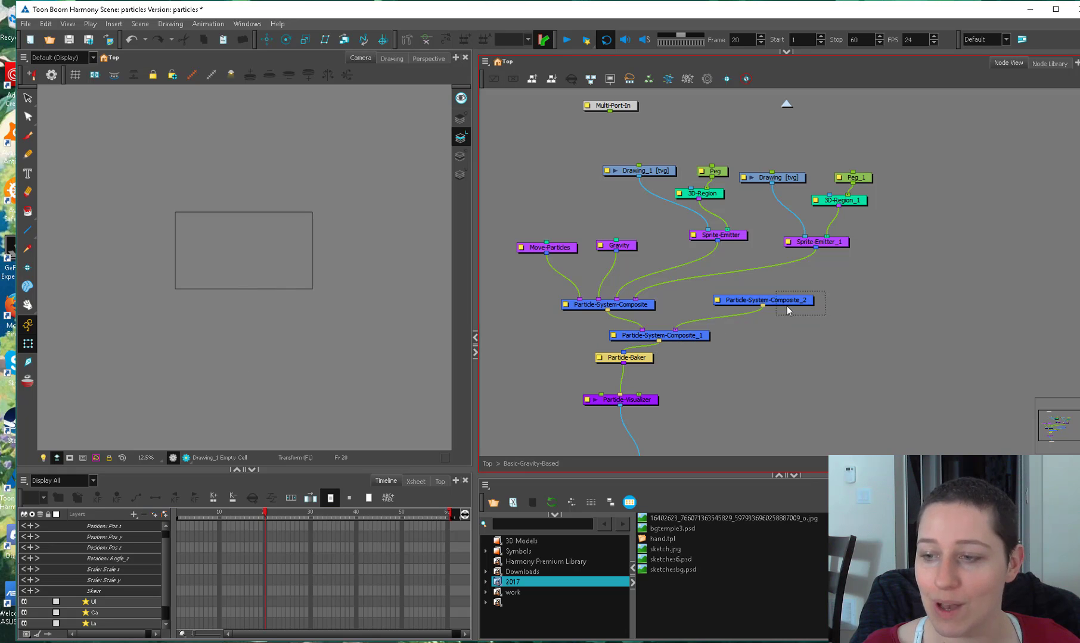
Move Particle-System-Composite_2 below Sprite-Emitter_1 and reconnect that emitter's output to it.
left_click_drag(786, 302, 835, 322)
left_click_drag(896, 156, 768, 255)
left_click_drag(635, 300, 810, 309)
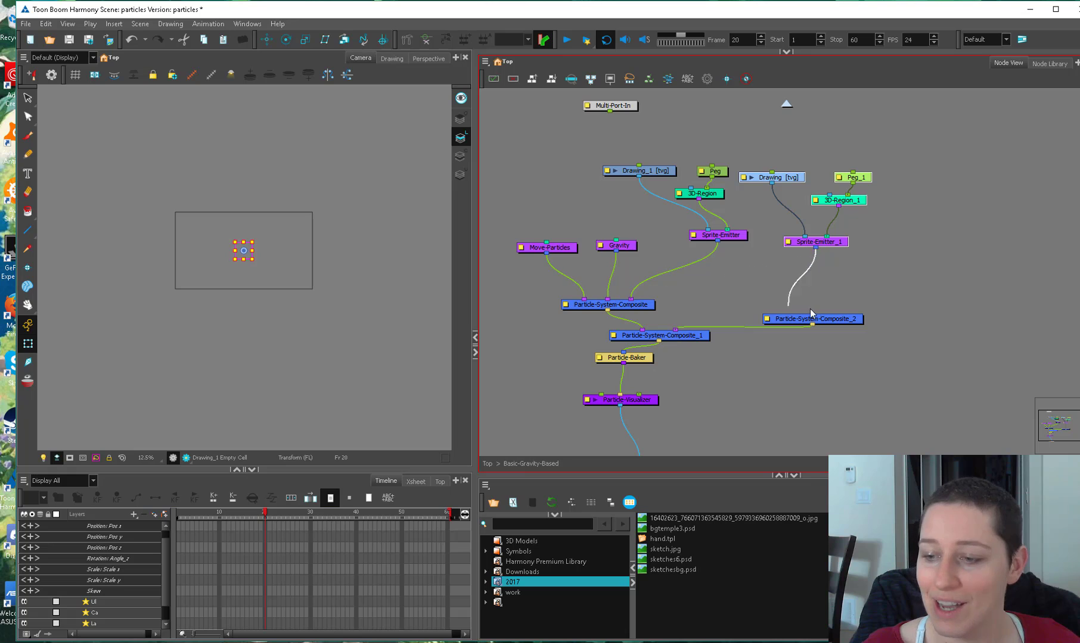
Paste a copy of Particle-Baker and Particle-Visualizer and try to wire it beneath Particle-System-Composite_2.
left_click_drag(677, 351, 640, 406)
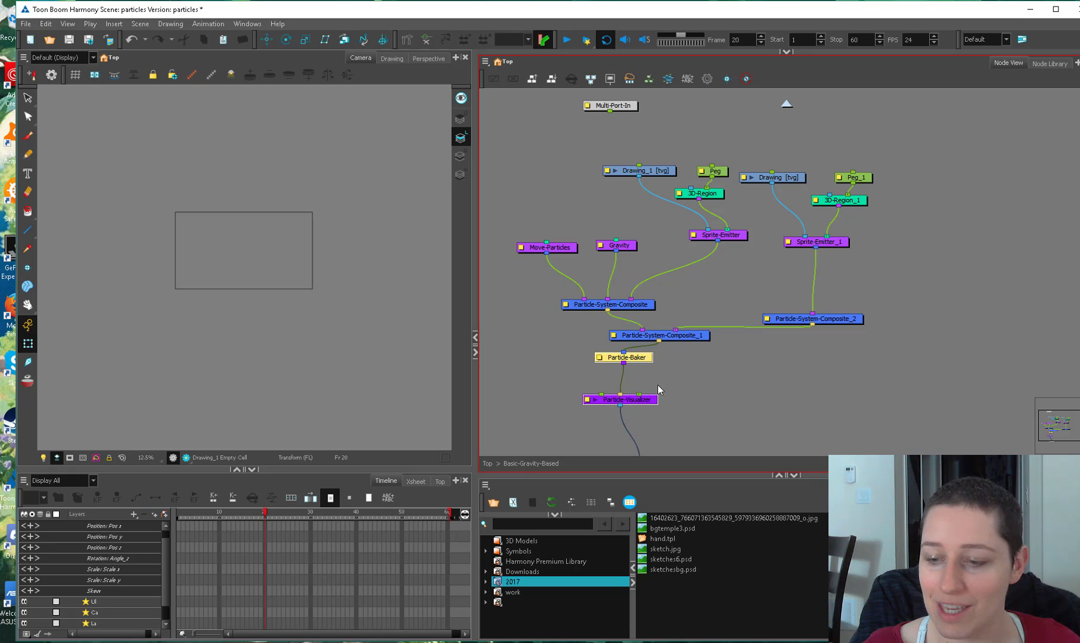
key("ctrl+c")
key("ctrl+v")
left_click_drag(812, 325, 813, 366)
left_click_drag(675, 330, 749, 374)
left_click_drag(761, 382, 726, 306)
left_click_drag(627, 393, 705, 403)
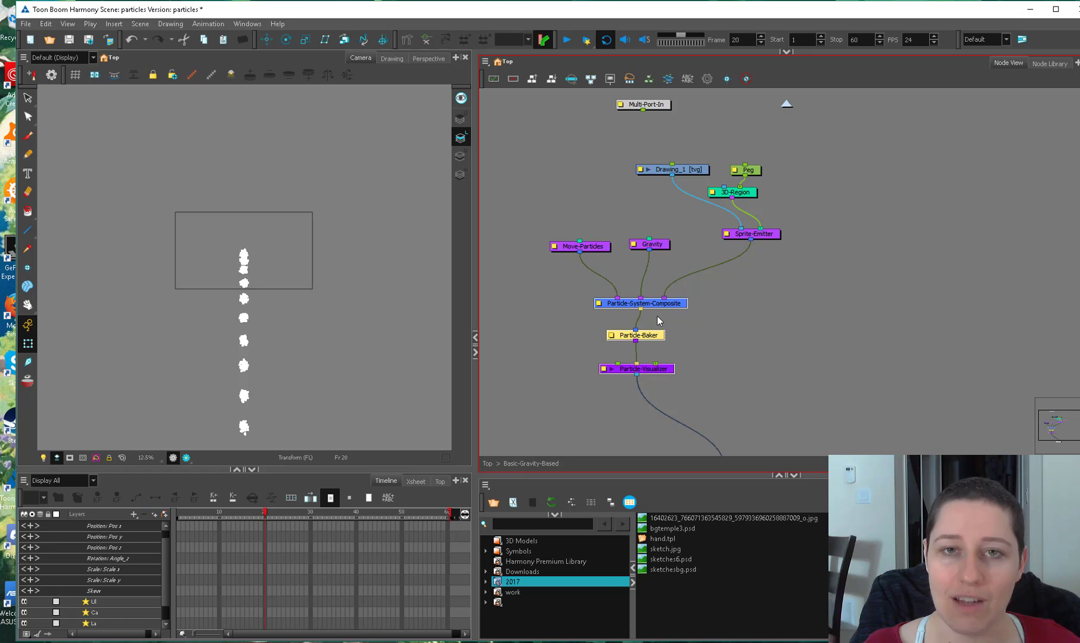
Arrange Move-Particles, Gravity and Sprite-Emitter in an evenly spaced row above Particle-System-Composite.
left_click(721, 297)
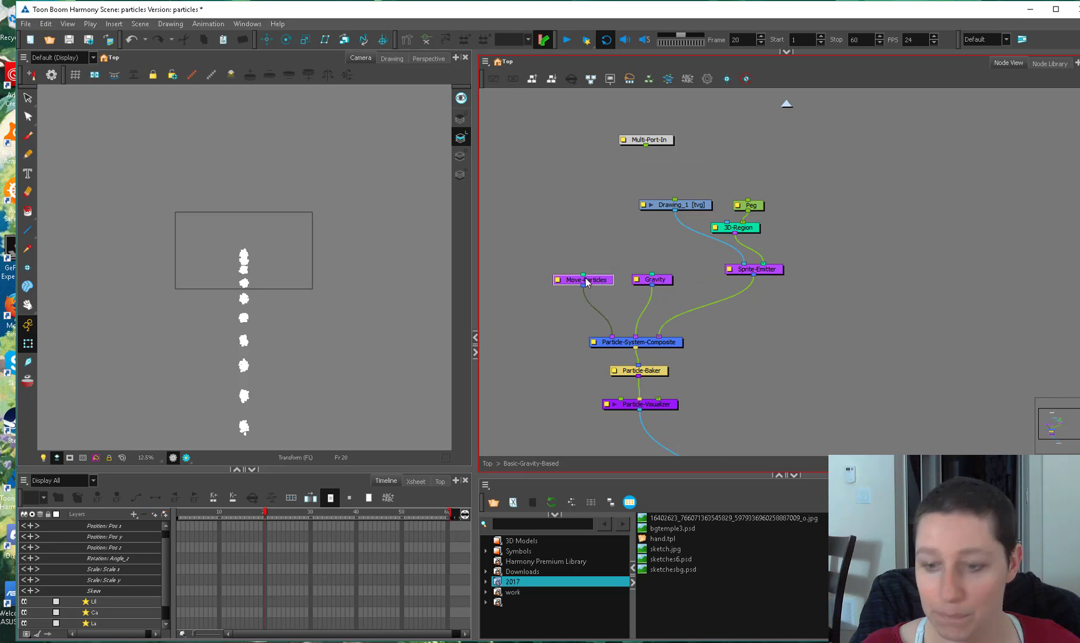
left_click_drag(586, 283, 568, 276)
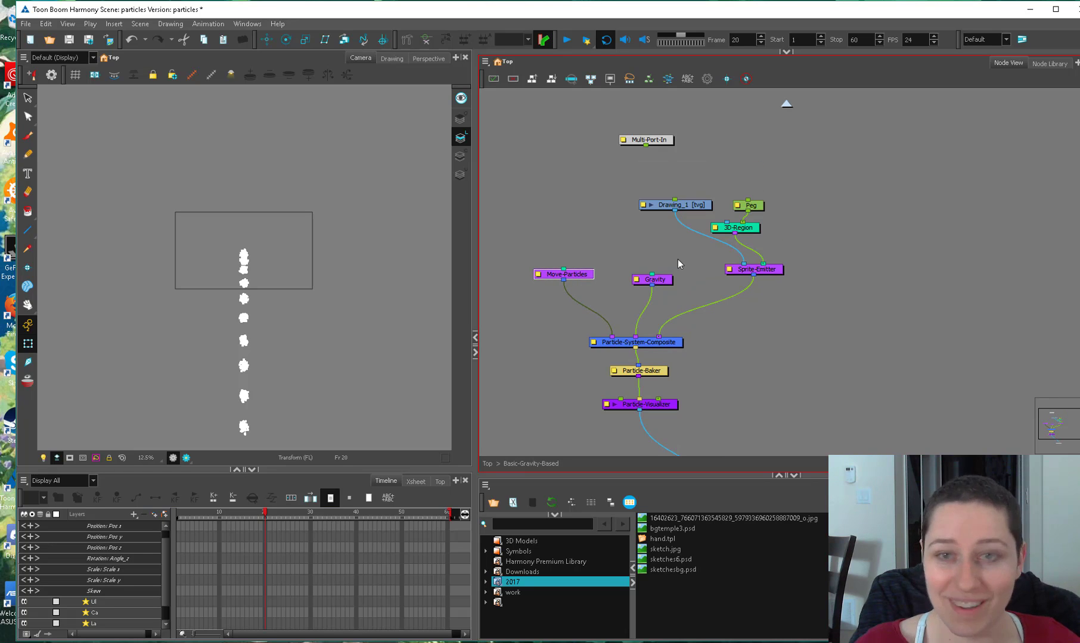
left_click_drag(665, 281, 660, 280)
left_click_drag(661, 280, 658, 280)
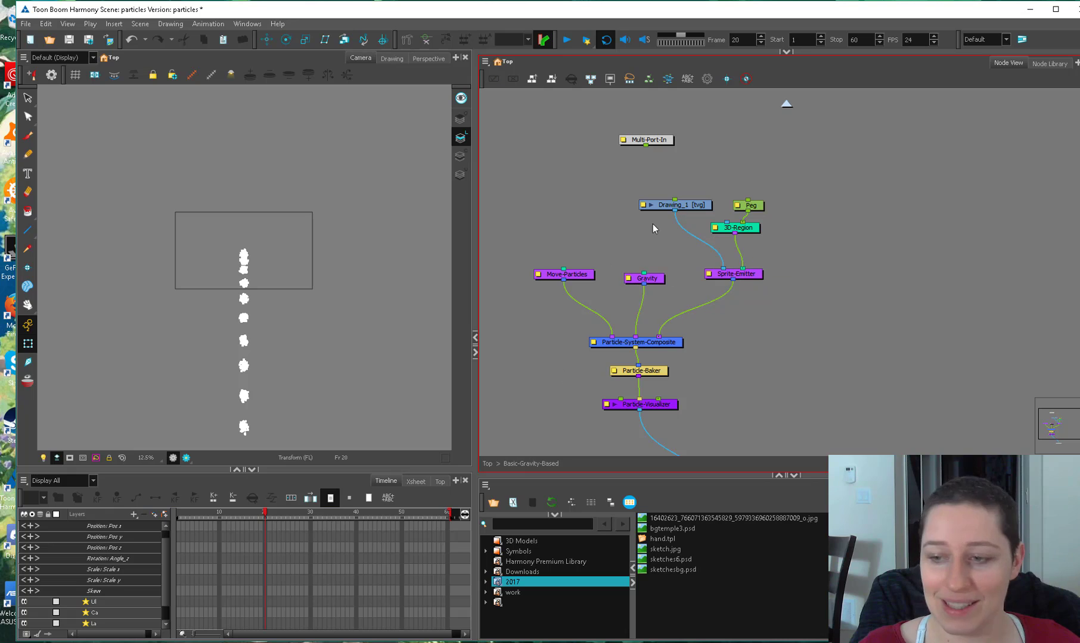
Delete the Peg feeding 3D-Region and reposition 3D-Region above Sprite-Emitter.
left_click(758, 208)
key("Delete")
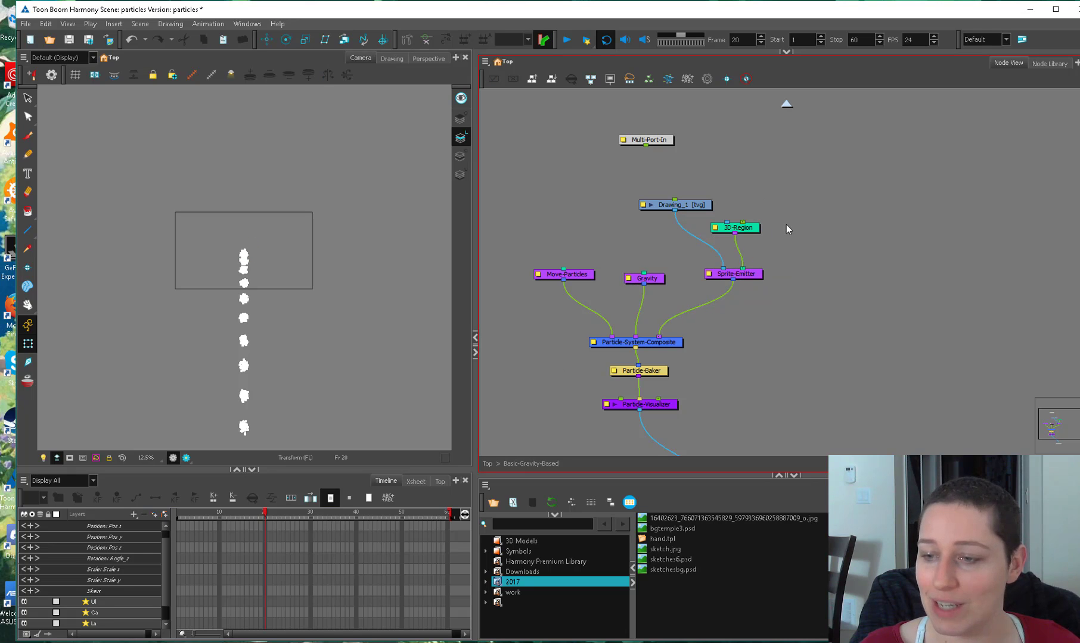
left_click_drag(755, 227, 761, 223)
scroll(363, 301, "up", 4)
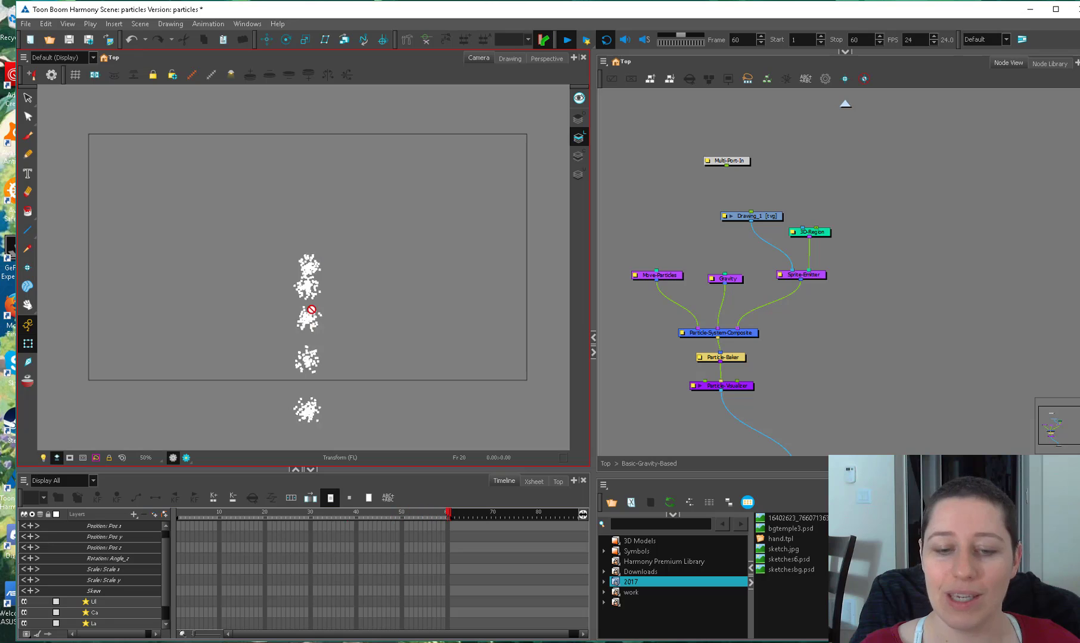
left_click(821, 202)
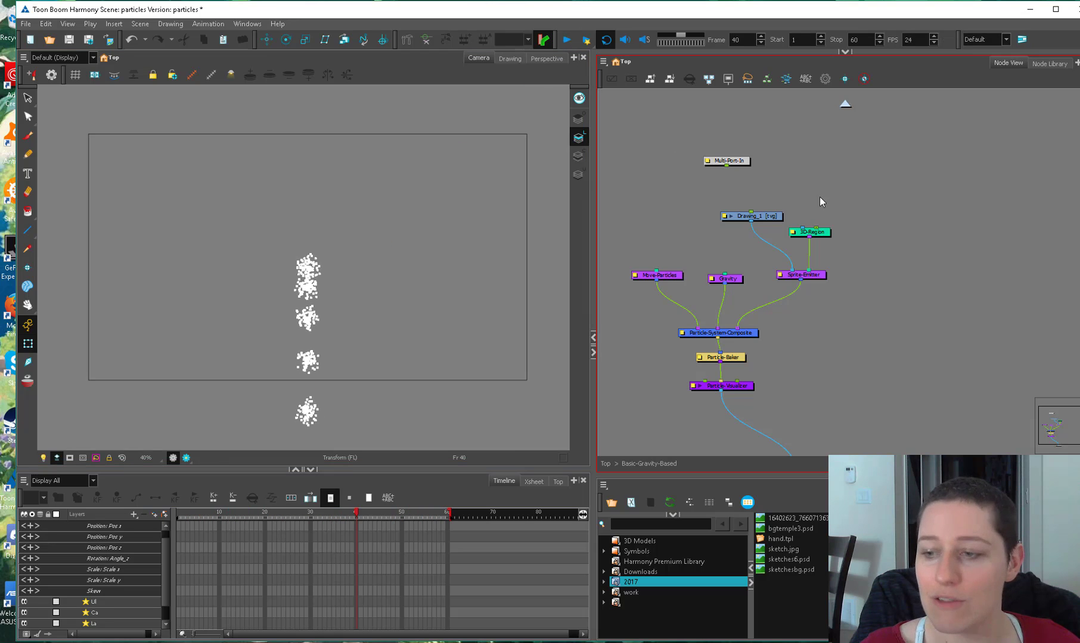
left_click_drag(822, 237, 830, 237)
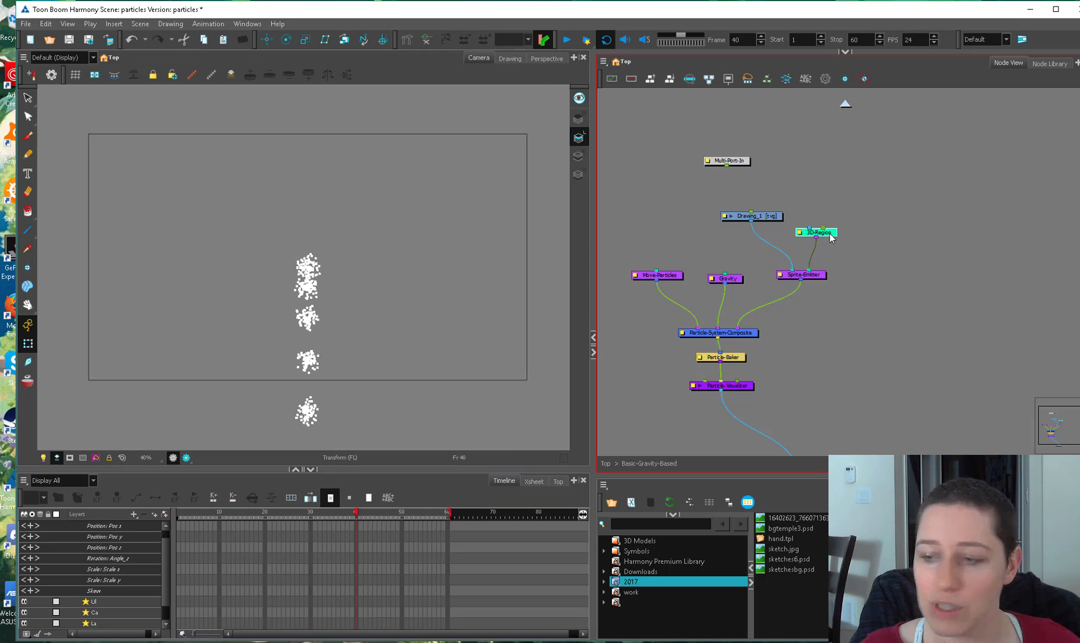
left_click(484, 300)
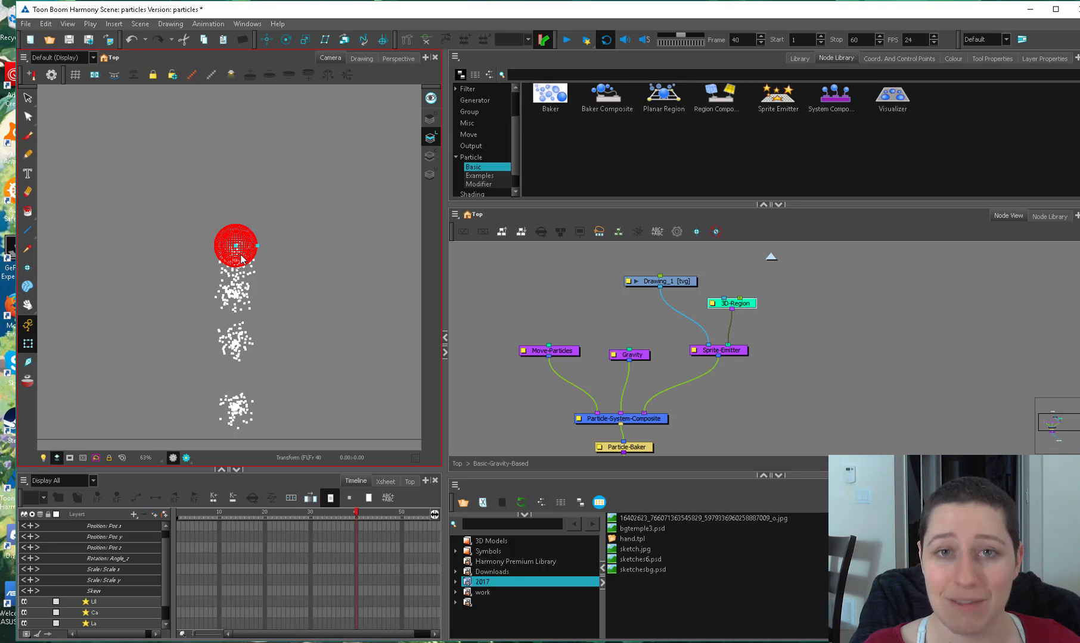
Look up the Planar Region and 3D Region nodes in the Basic and Modifier groups of the particle node library.
left_click(663, 96)
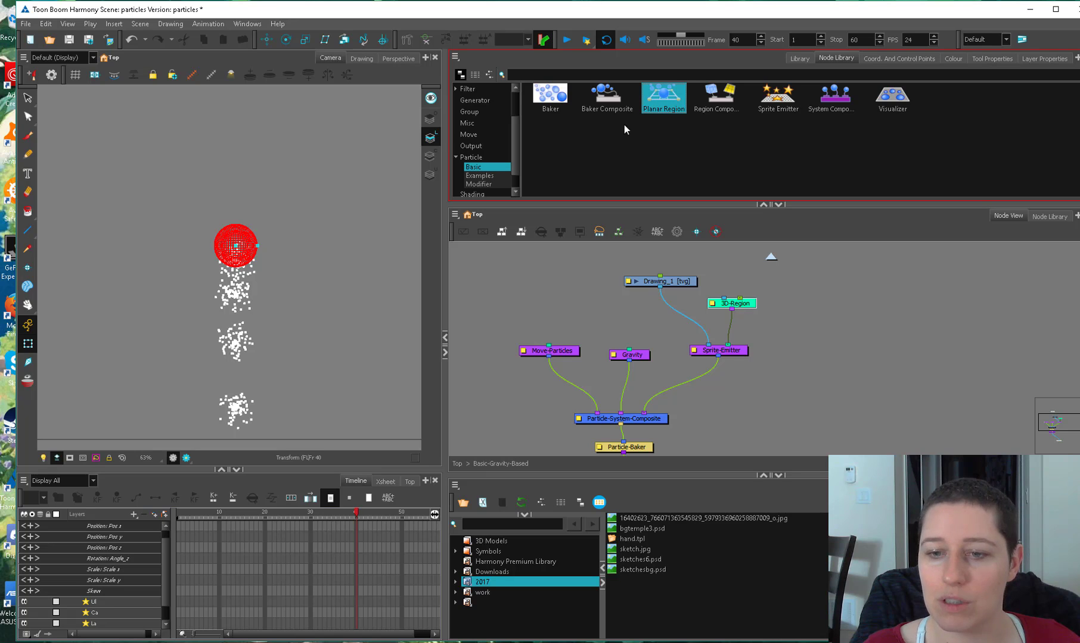
left_click(487, 185)
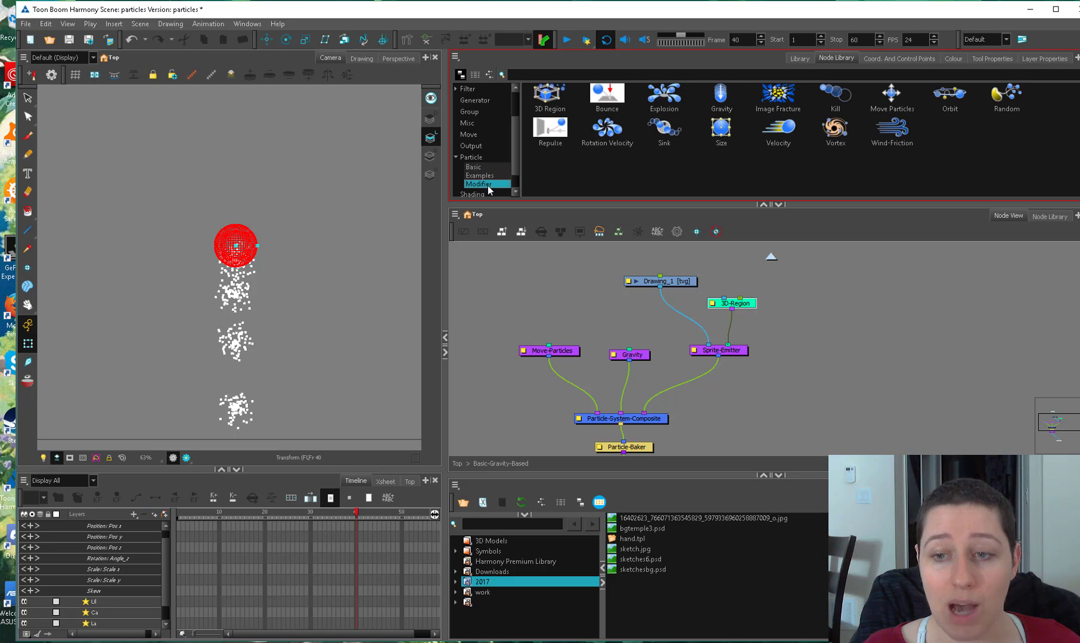
left_click(547, 109)
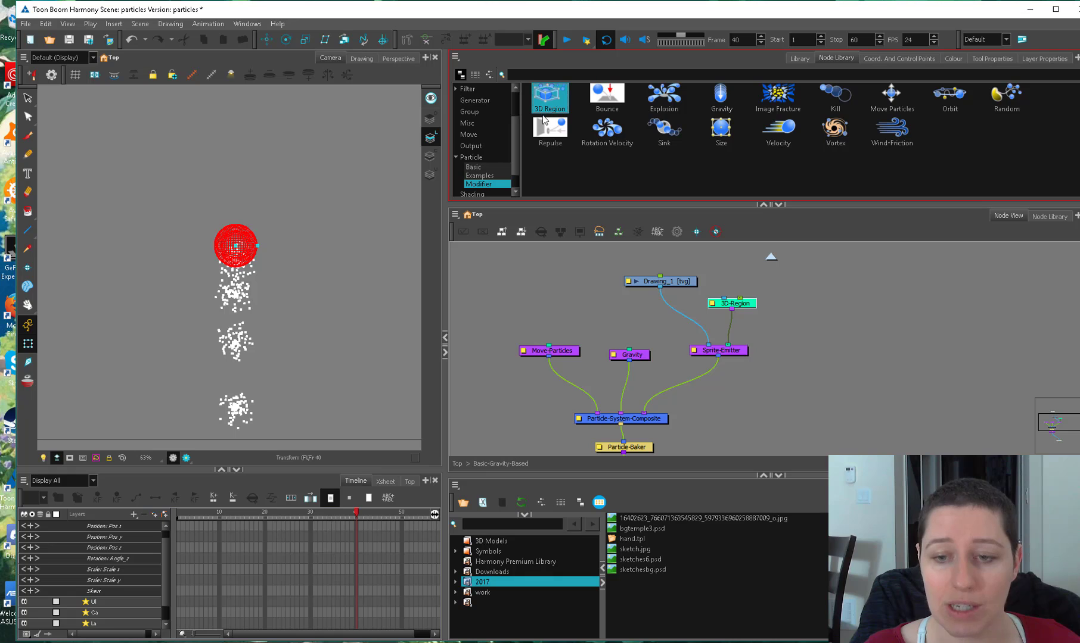
left_click(498, 175)
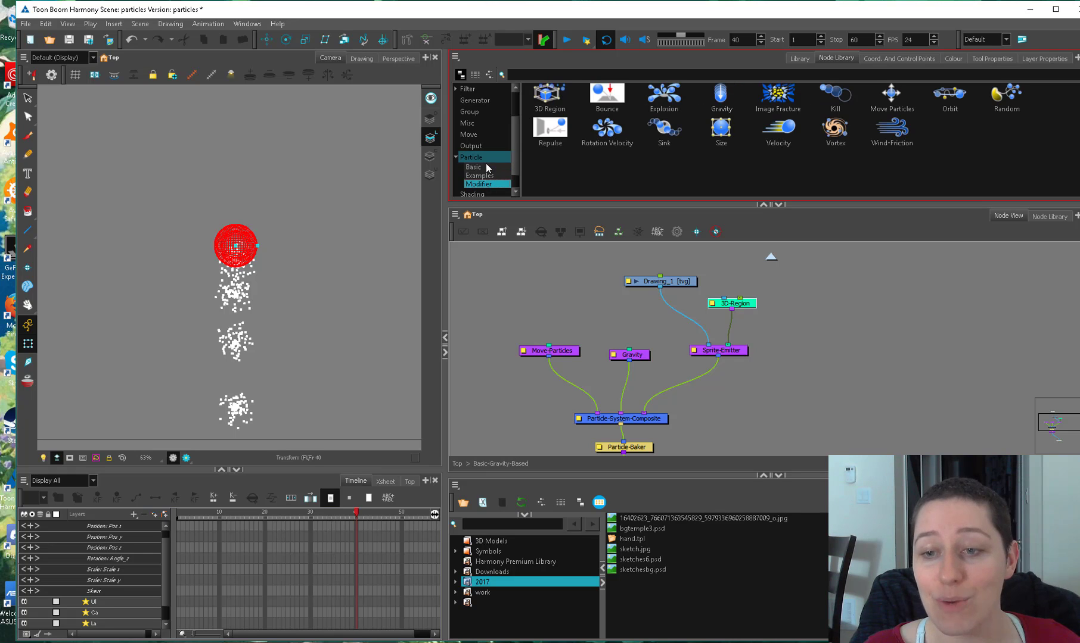
left_click(479, 167)
left_click(478, 185)
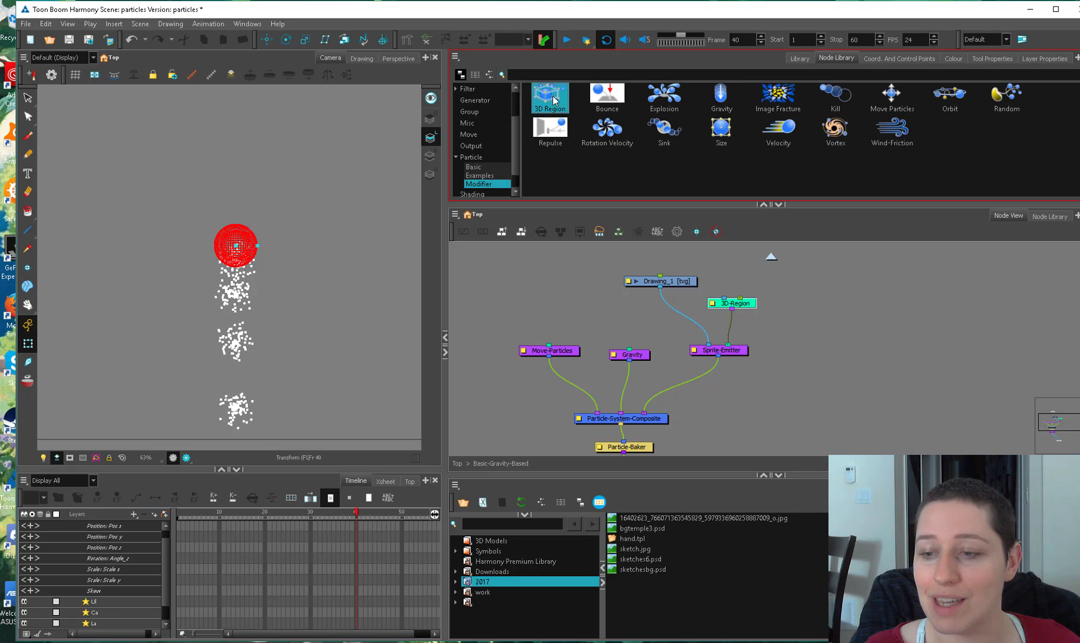
left_click_drag(550, 96, 774, 277)
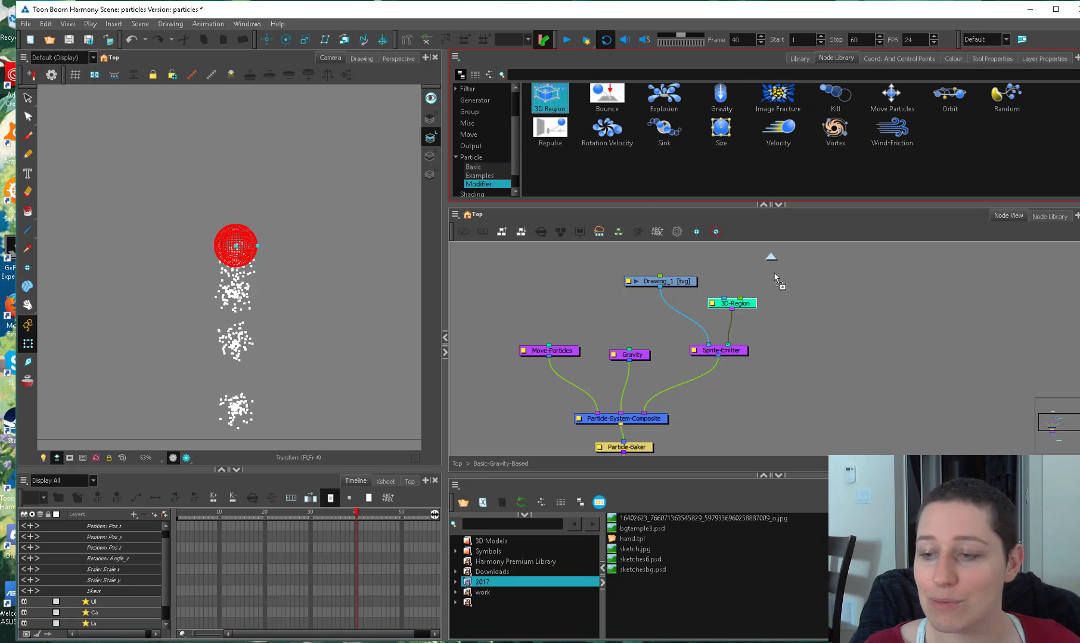
Add a Planar Region node, connect it to Sprite-Emitter in place of 3D-Region, and show its region control in the camera view.
left_click(474, 167)
left_click(666, 96)
left_click_drag(668, 99, 726, 256)
key("shift+F11")
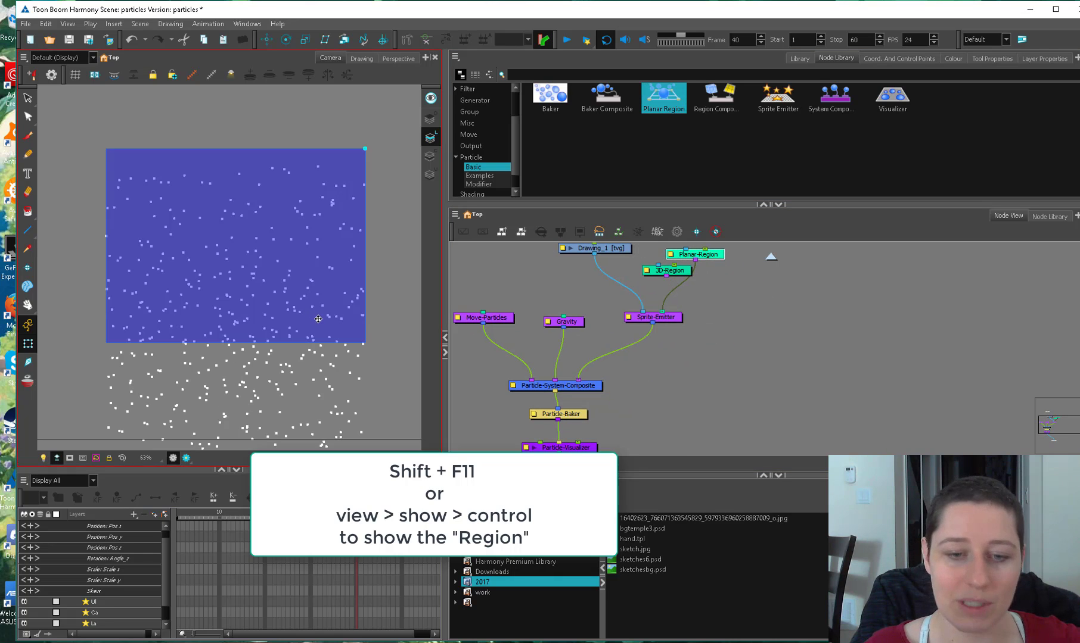
scroll(371, 287, "down", 1)
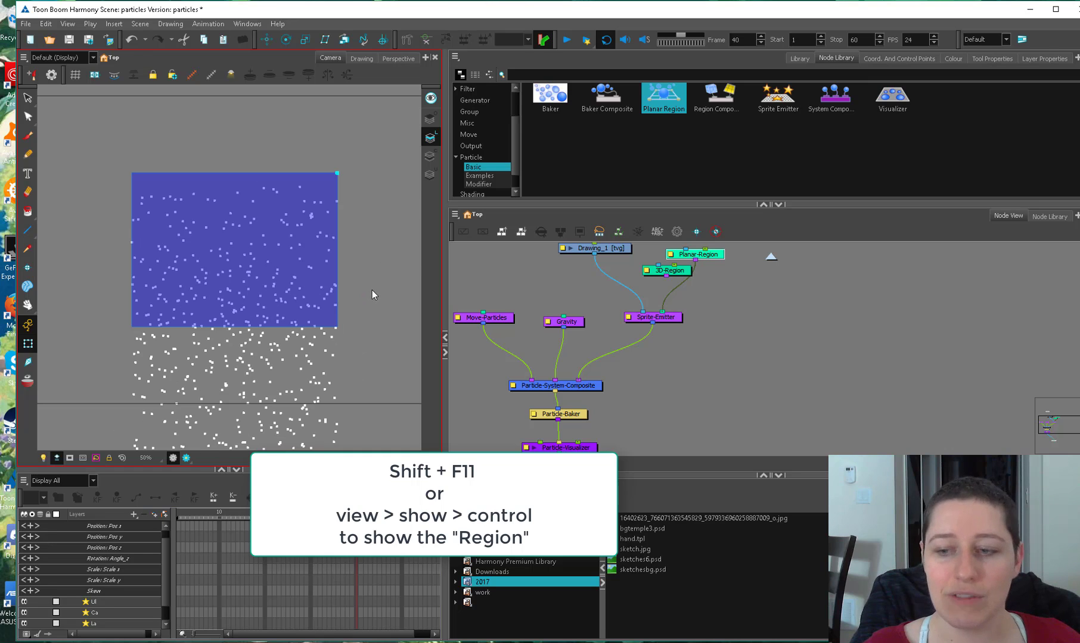
Switch Planar-Region's shape type to Line and stretch its second point to about X 2.59, Y 2.
double_click(670, 253)
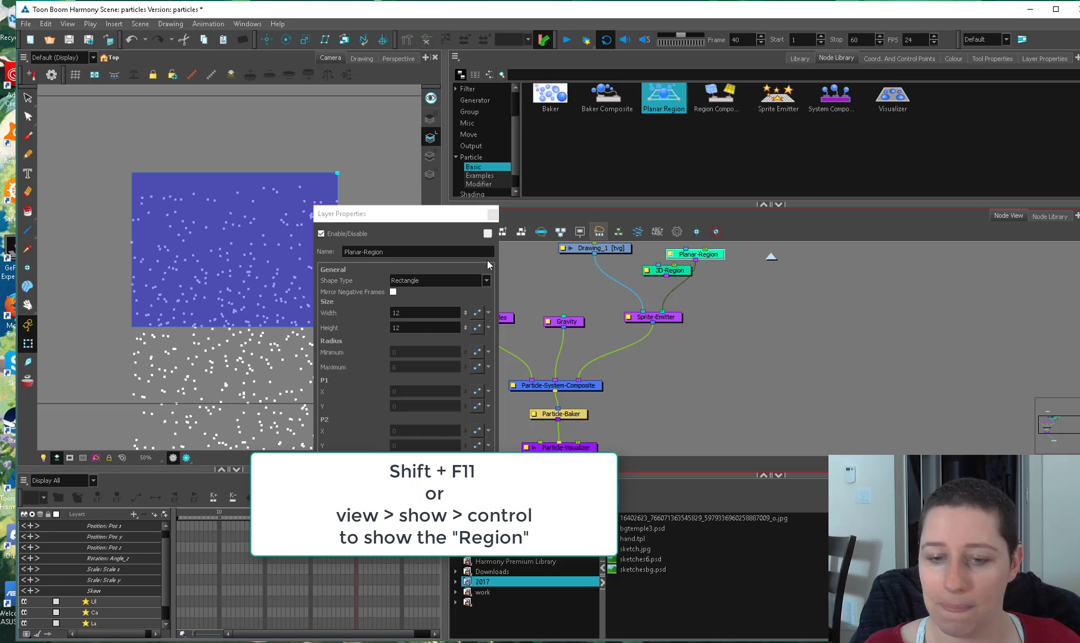
left_click(454, 283)
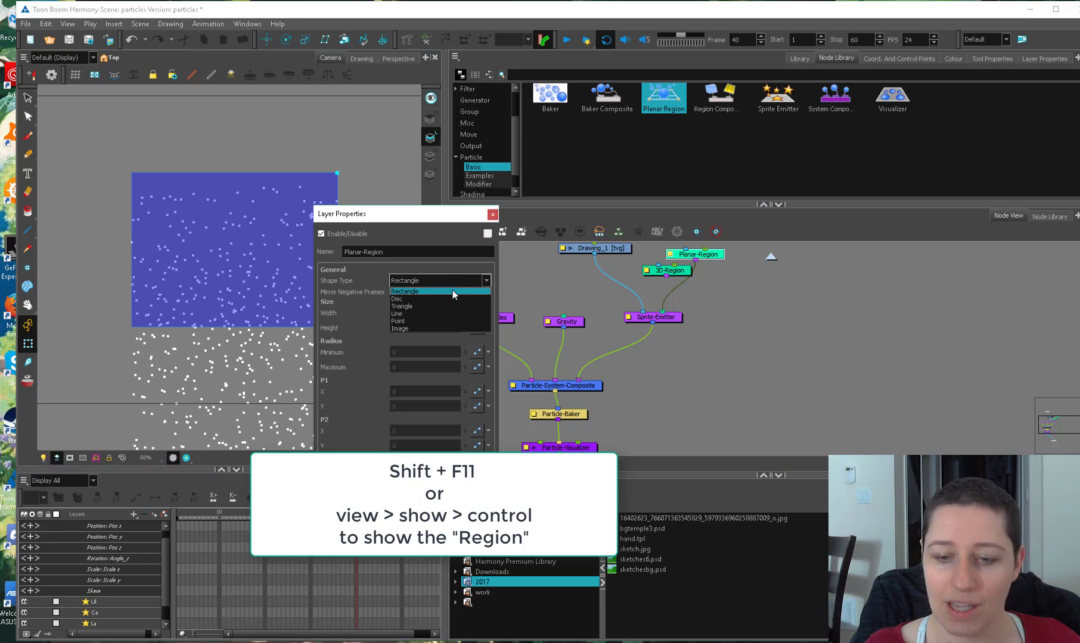
left_click(451, 300)
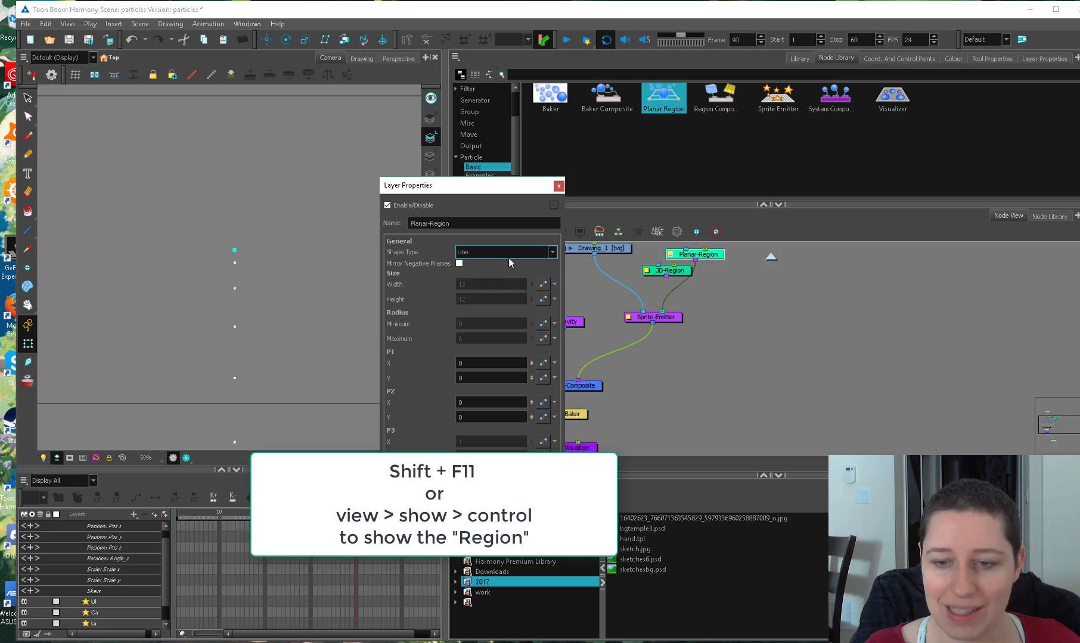
left_click_drag(237, 257, 278, 224)
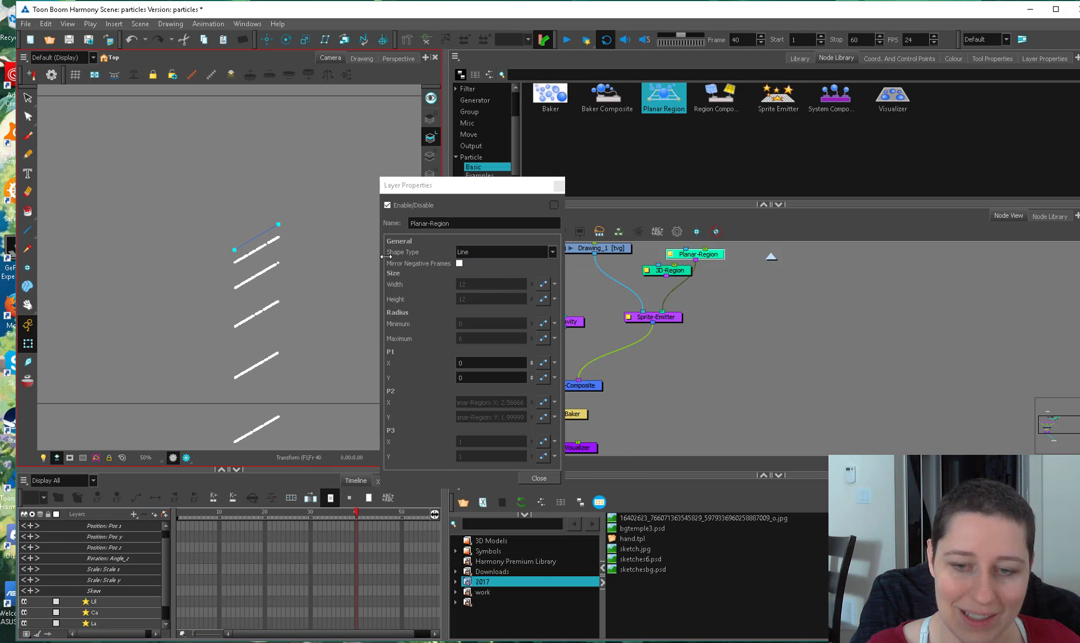
Try the Point shape type for Planar-Region, set it to Image, and close its layer properties.
left_click(499, 254)
left_click(488, 296)
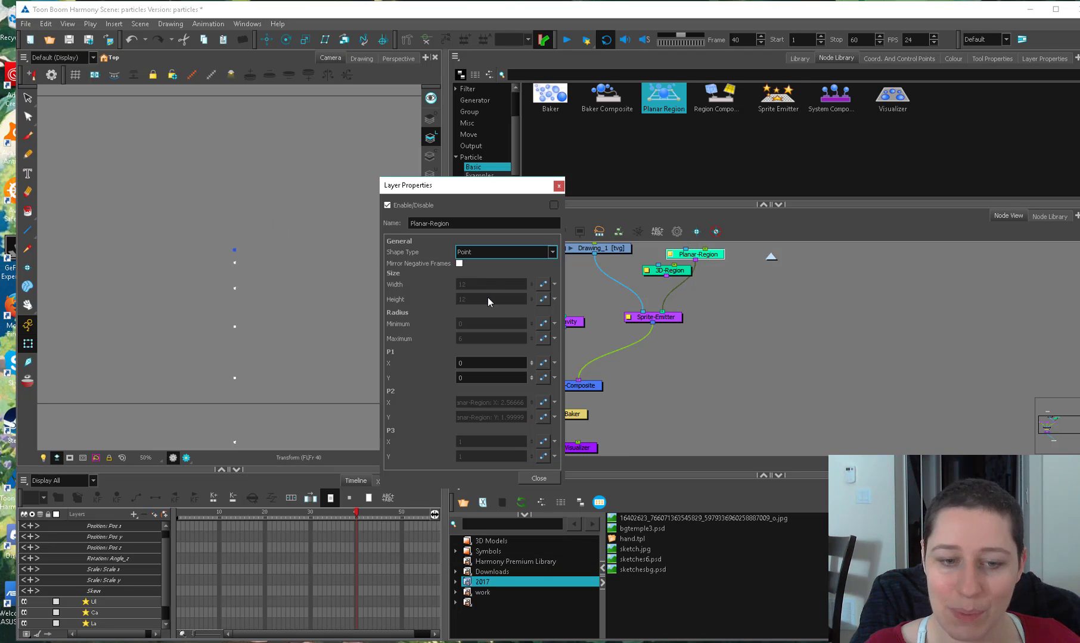
left_click(491, 254)
left_click(487, 300)
left_click(511, 252)
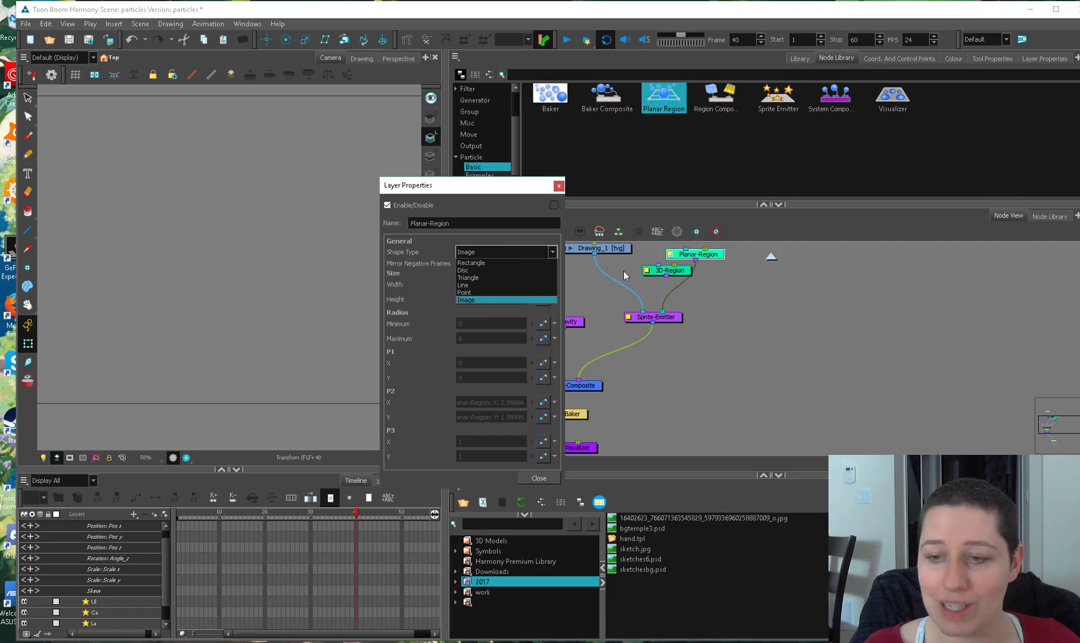
left_click(556, 188)
left_click(560, 186)
Add a Peg above Planar-Region and connect it to the region's Transformation port.
left_click(741, 276)
left_click_drag(724, 307, 725, 378)
scroll(717, 361, "up", 3)
left_click_drag(692, 308, 695, 304)
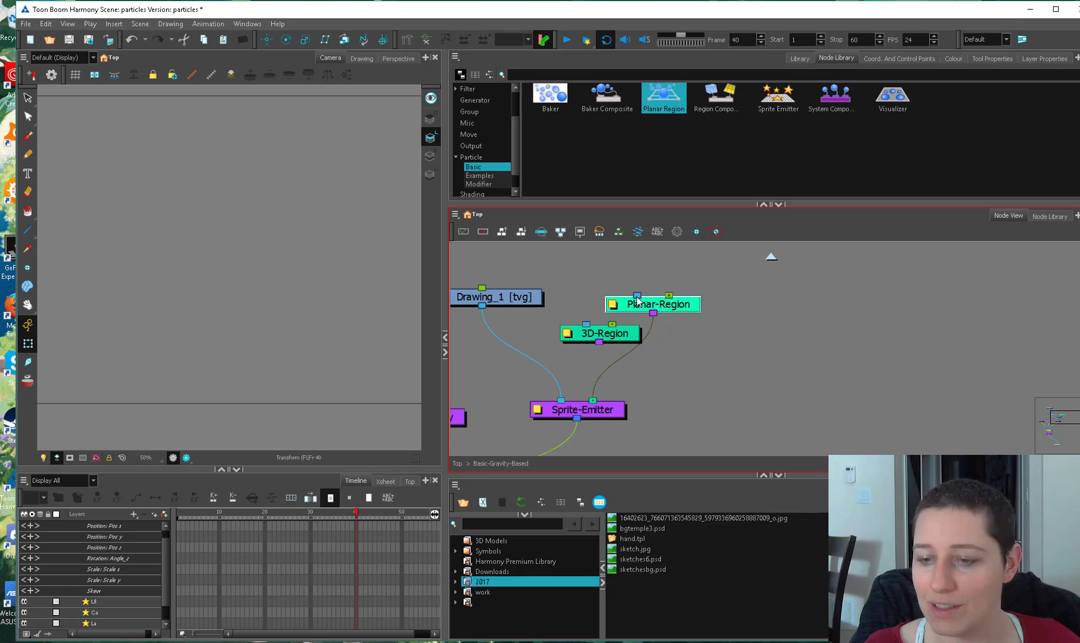
scroll(637, 298, "up", 3)
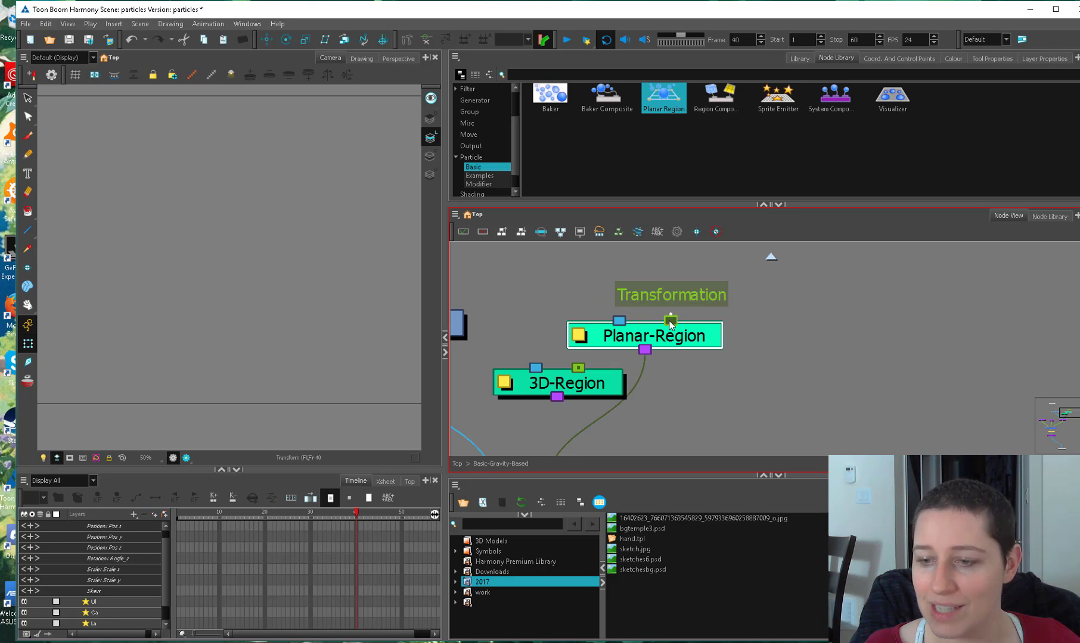
key("ctrl+p")
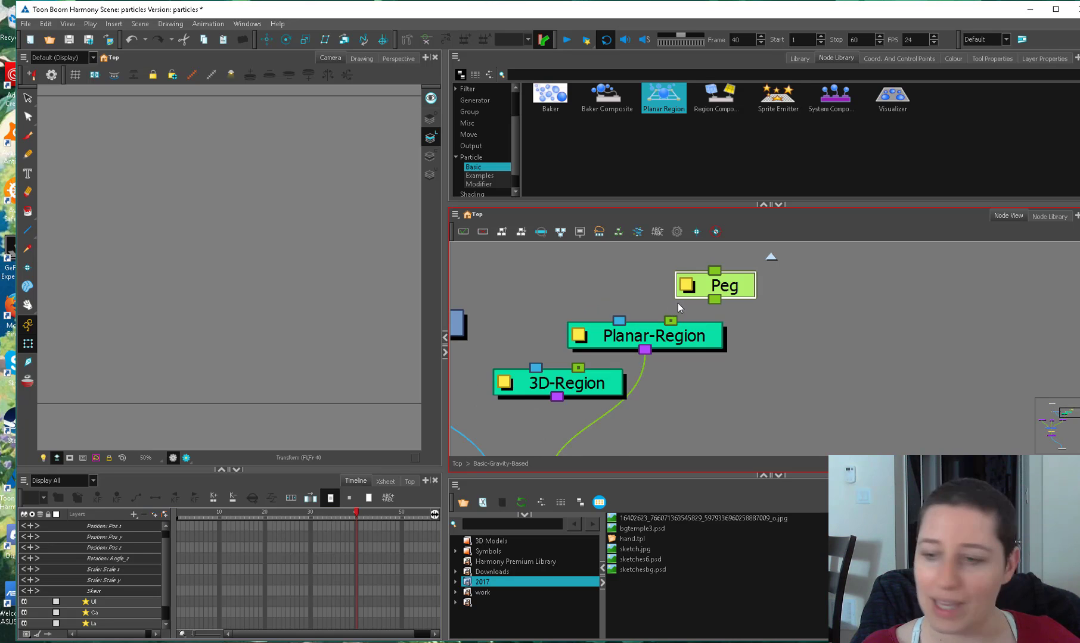
left_click_drag(716, 300, 683, 247)
left_click(751, 286)
scroll(711, 312, "down", 2)
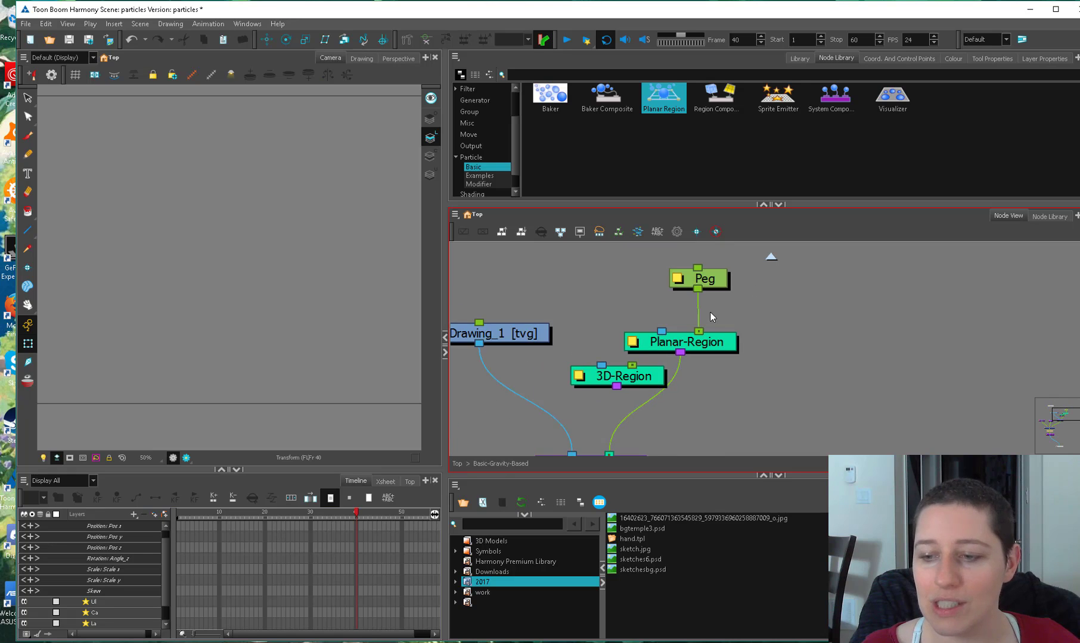
left_click_drag(706, 332, 696, 343)
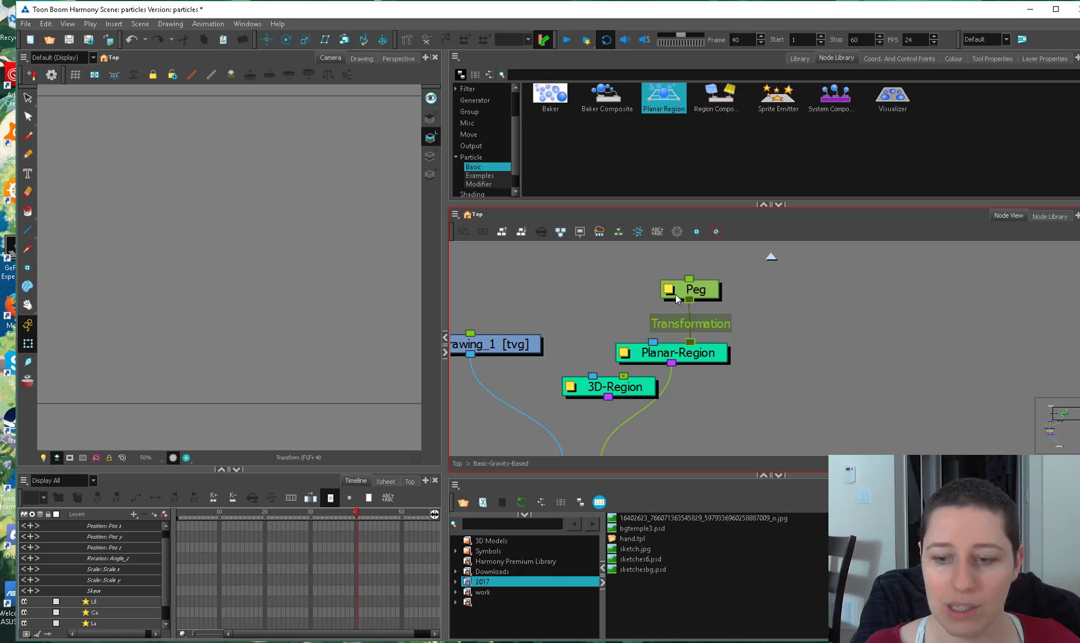
Examine the Transformation port on Drawing_1 and the Region port on Gravity, comparing them with the Planar-Region connections.
scroll(590, 313, "down", 4)
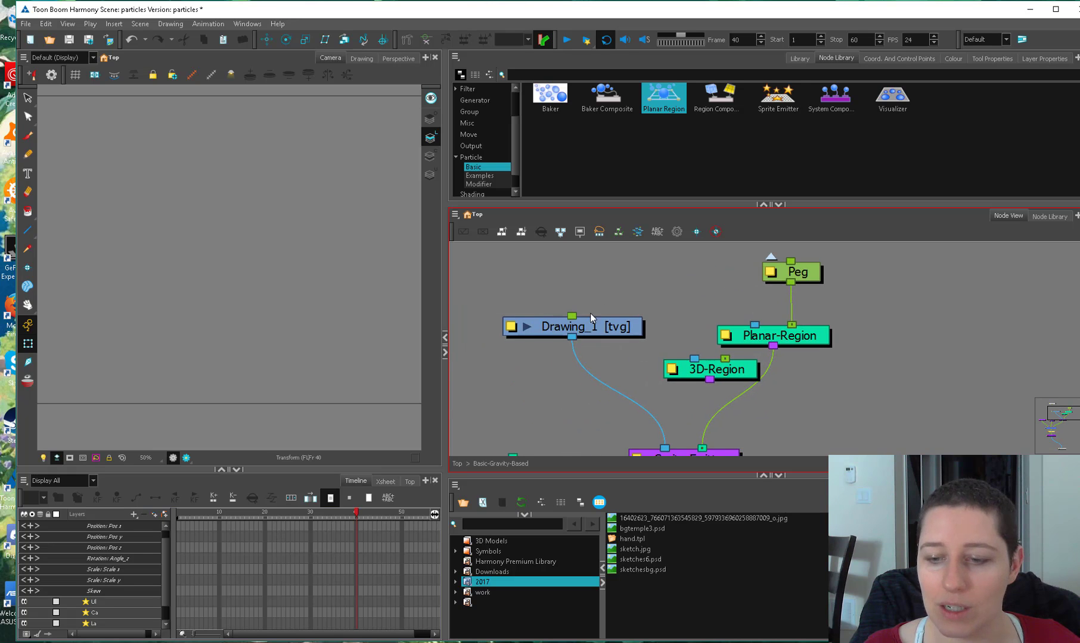
scroll(591, 303, "up", 2)
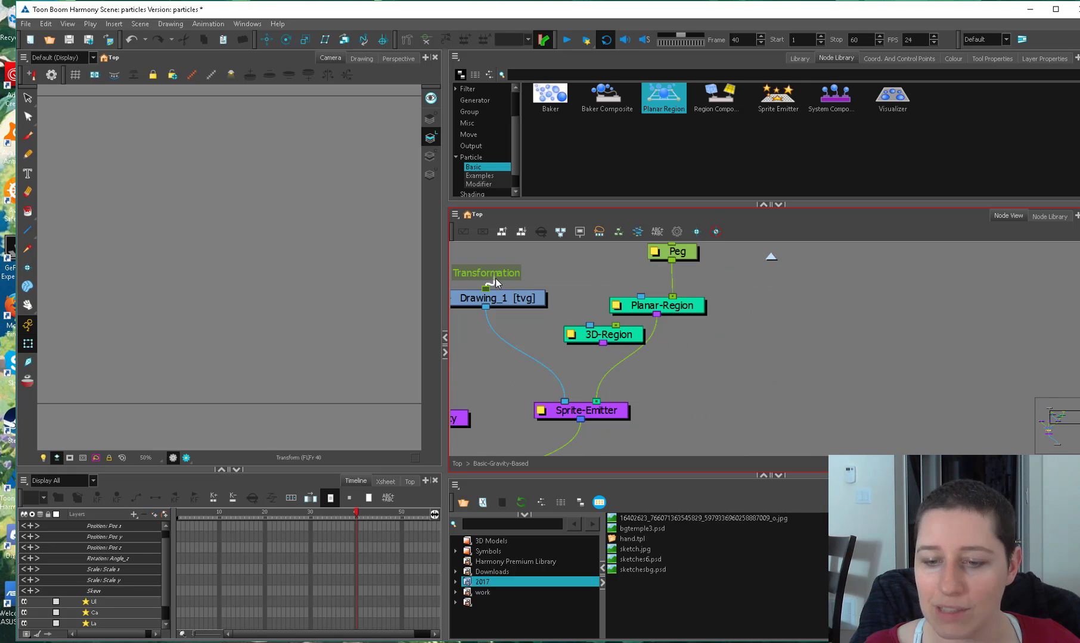
left_click_drag(556, 348, 704, 306)
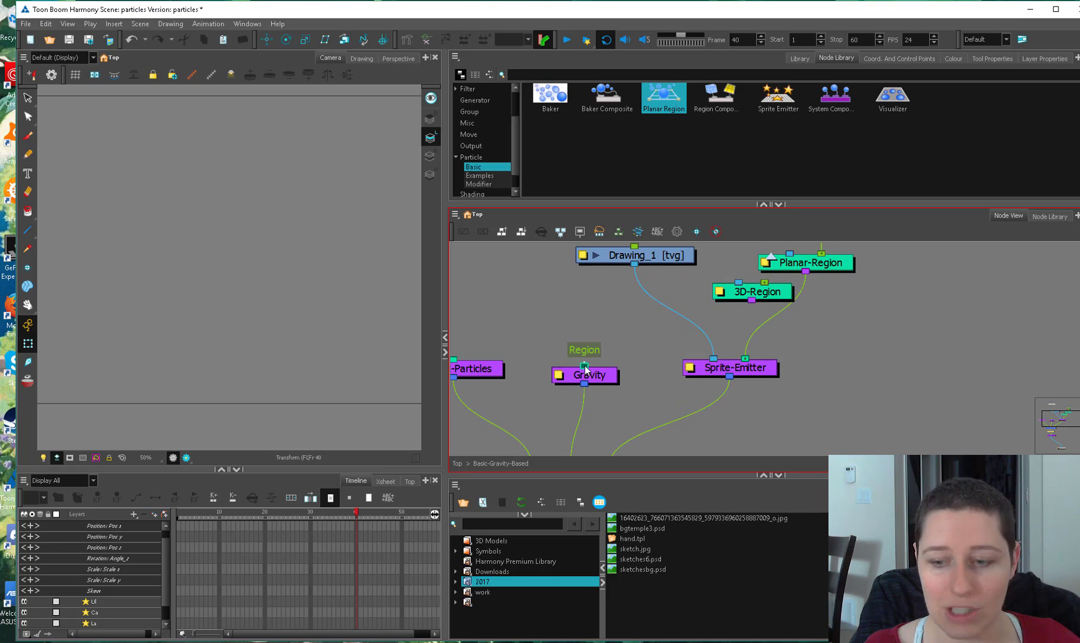
scroll(613, 372, "down", 1)
left_click(620, 375)
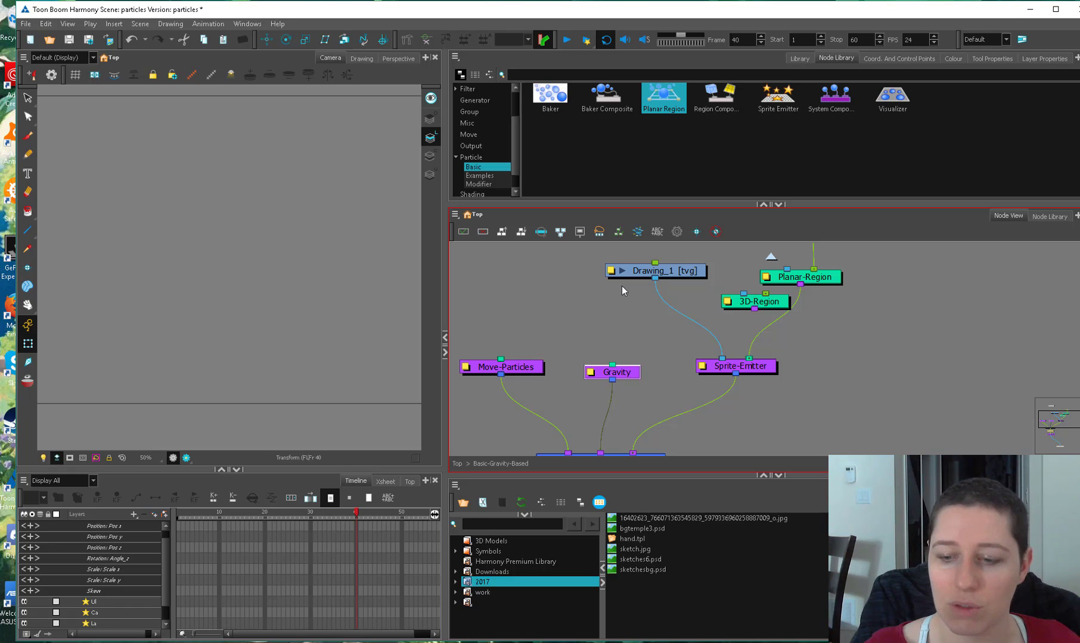
left_click_drag(793, 277, 786, 296)
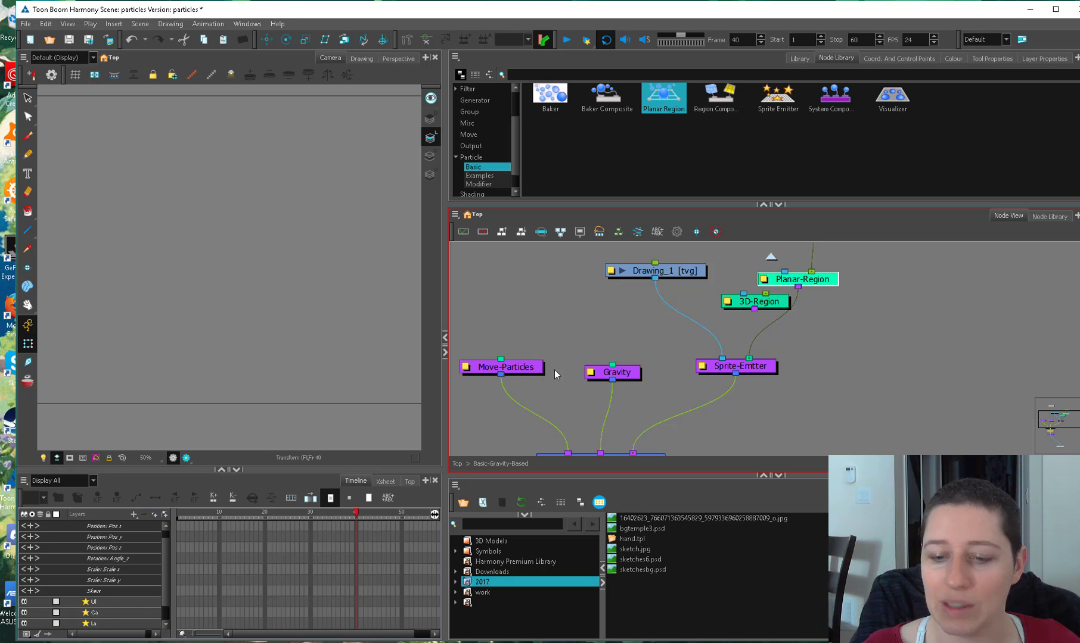
Examine the Region port on Move-Particles by pulling a loose cable from it.
left_click_drag(503, 367, 519, 384)
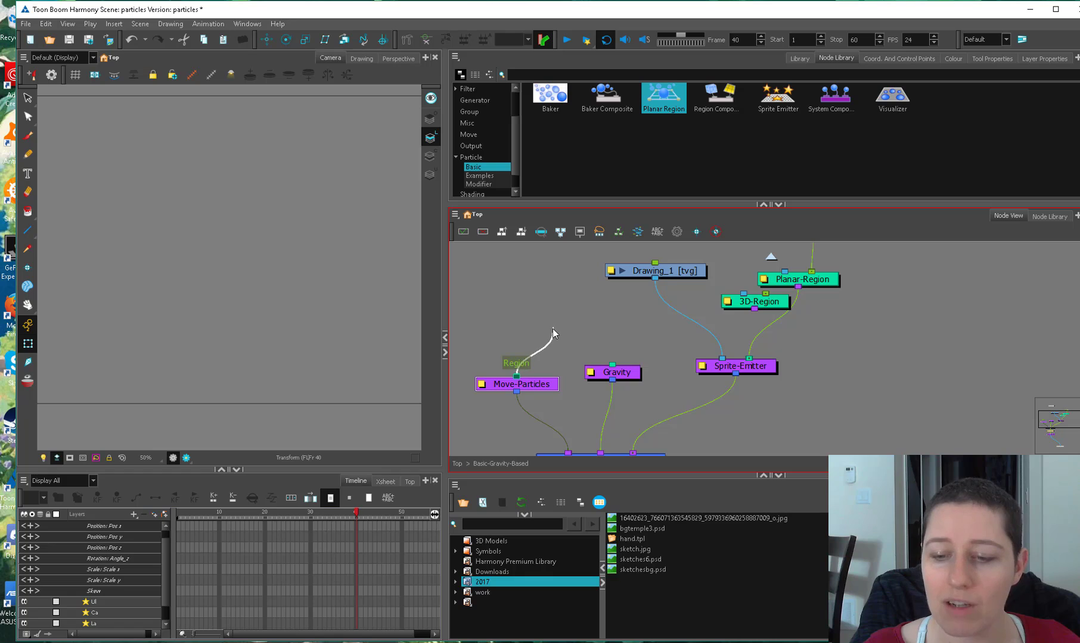
left_click_drag(553, 329, 558, 374)
scroll(562, 379, "down", 1)
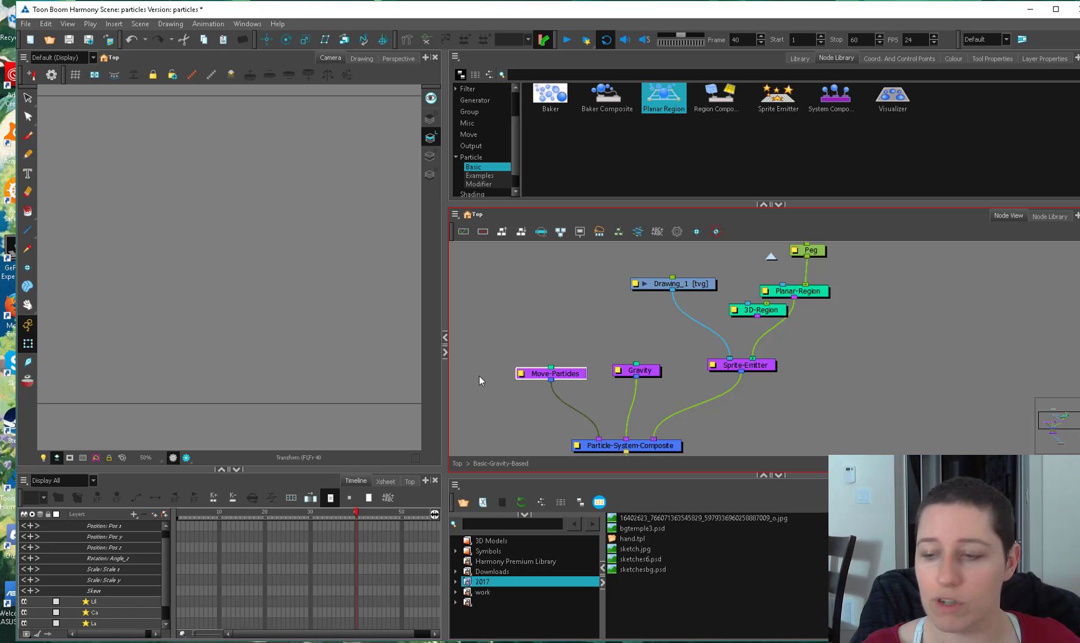
Try disconnecting Planar-Region from Sprite-Emitter and check the effect in the camera view.
mouse_move(766, 370)
left_mouse_down()
mouse_move(755, 381)
mouse_move(756, 354)
left_mouse_up()
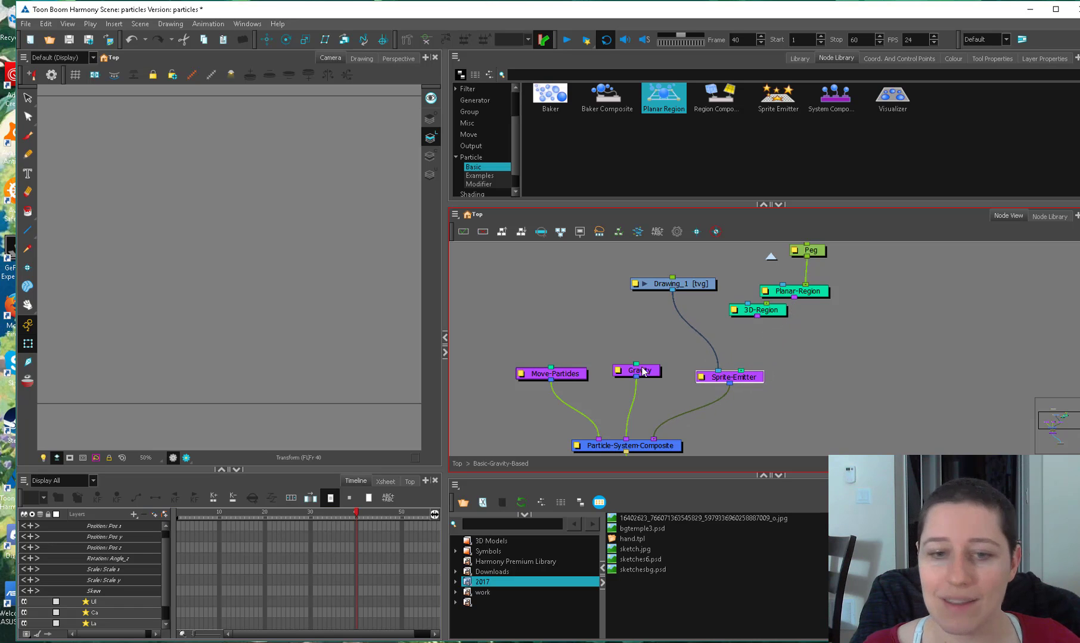
scroll(332, 421, "down", 2)
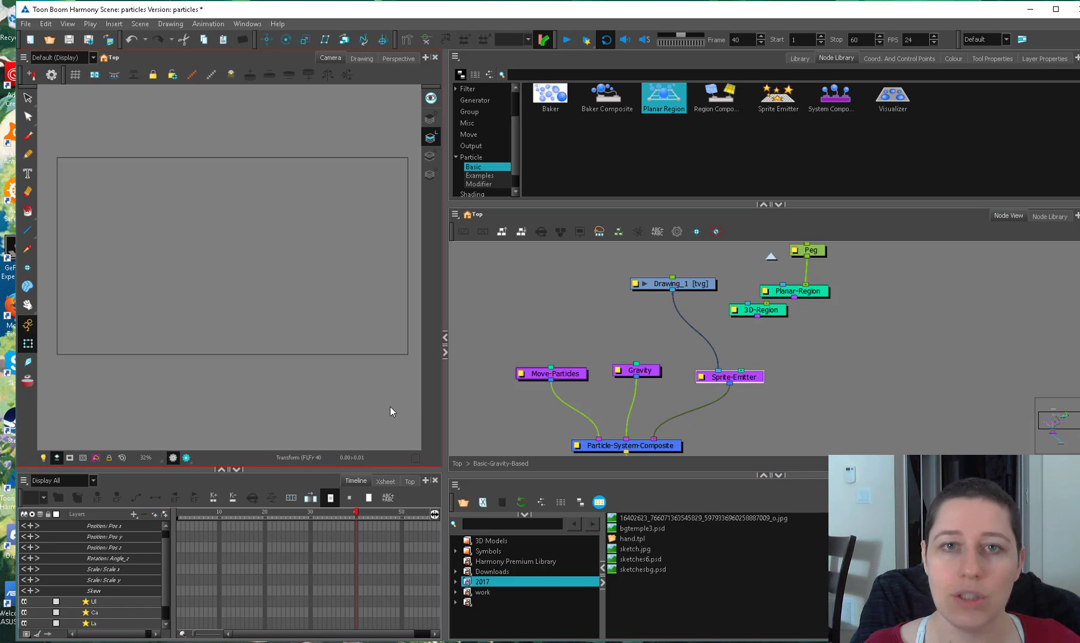
left_click(723, 379)
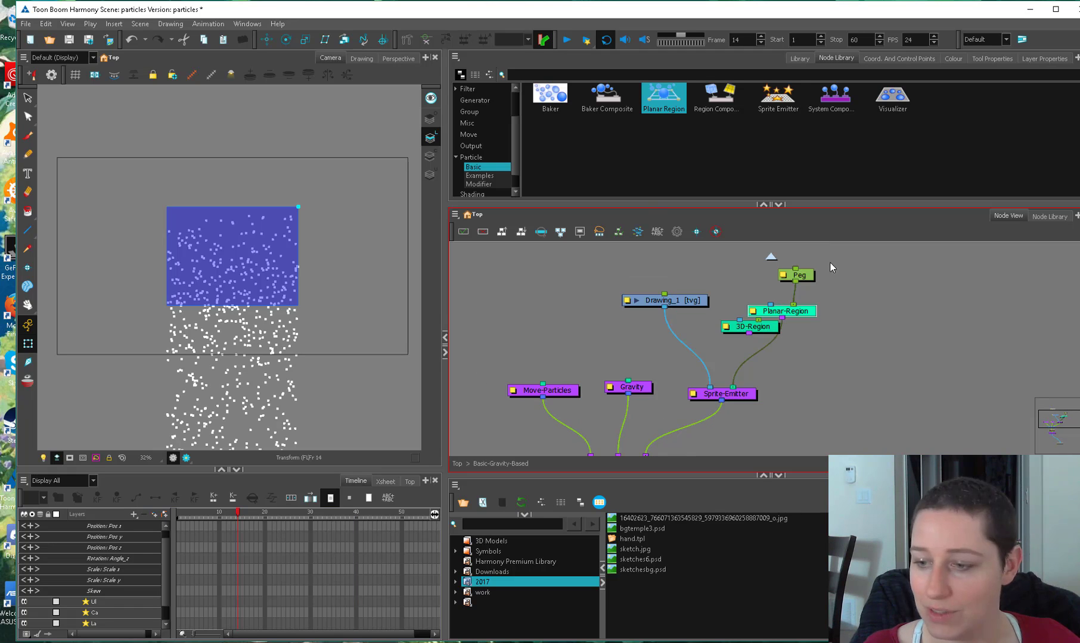
Delete Planar-Region and its Peg, leaving 3D-Region as the region feeding Sprite-Emitter.
left_click_drag(829, 263, 792, 310)
key("Delete")
Try the Sphere shape type for 3D-Region, set it to Box, and close its layer properties.
double_click(792, 309)
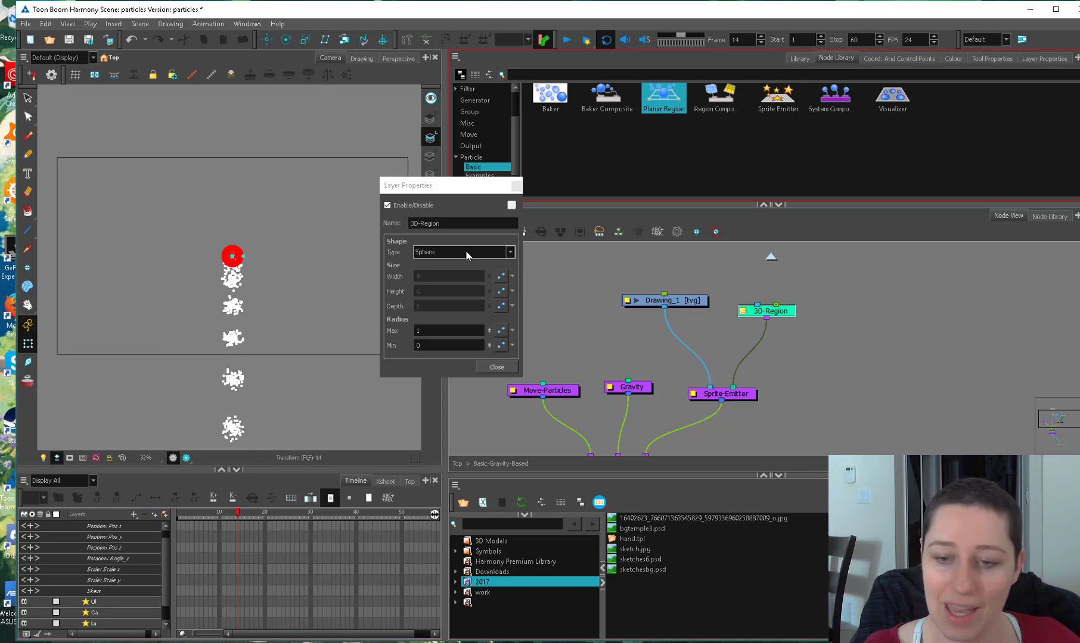
left_click(465, 252)
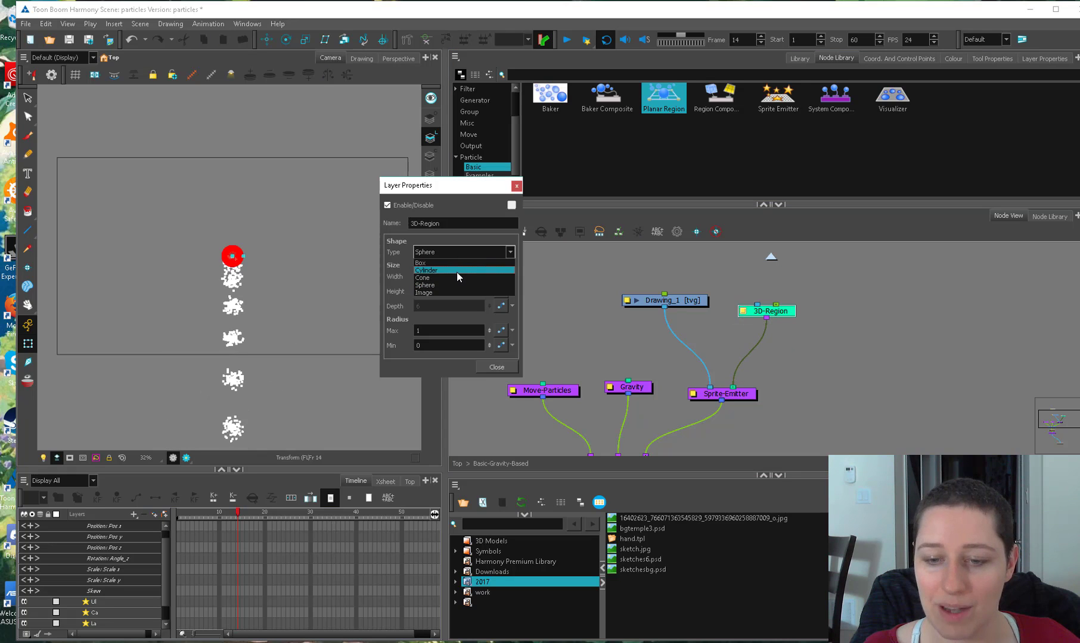
left_click(447, 288)
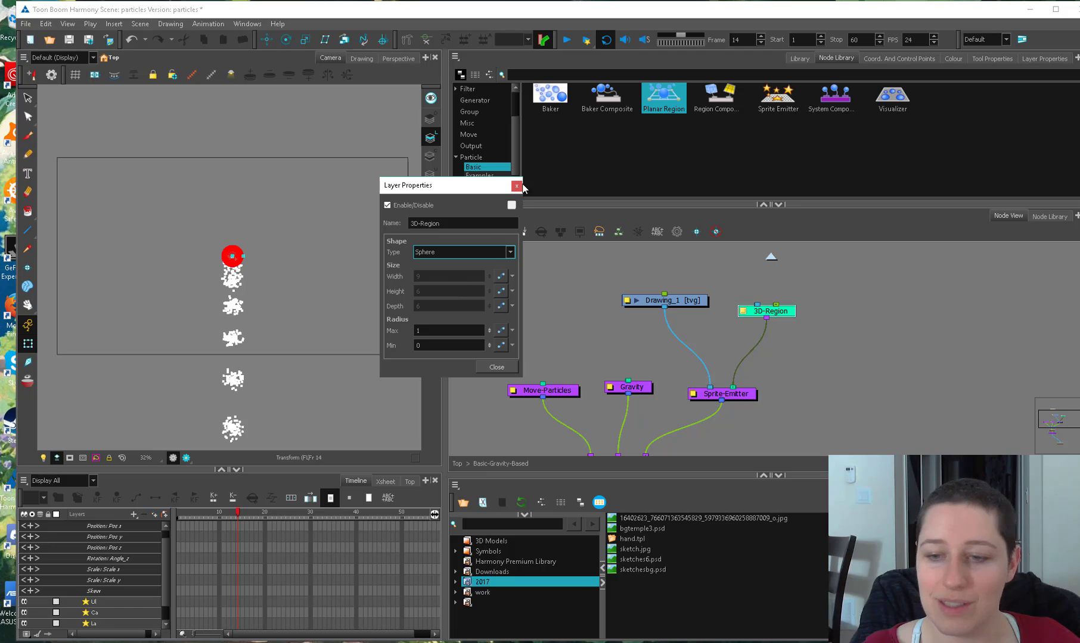
left_click(464, 252)
left_click(452, 265)
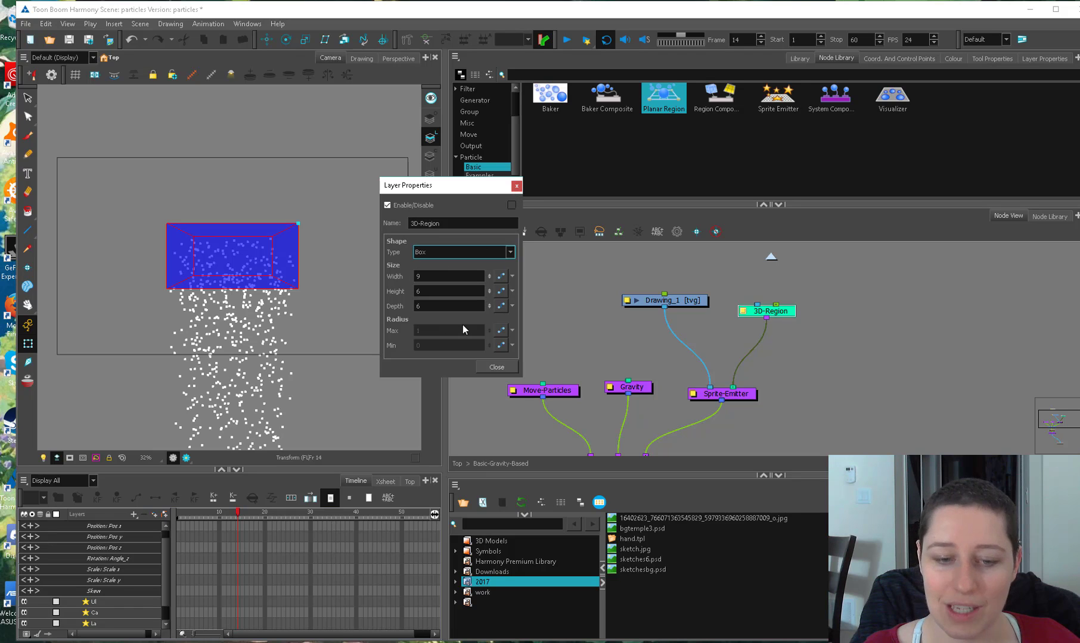
left_click(516, 186)
Add a Peg above 3D-Region and connect it to the region's Transformation port.
left_click_drag(768, 310, 766, 320)
key("ctrl+p")
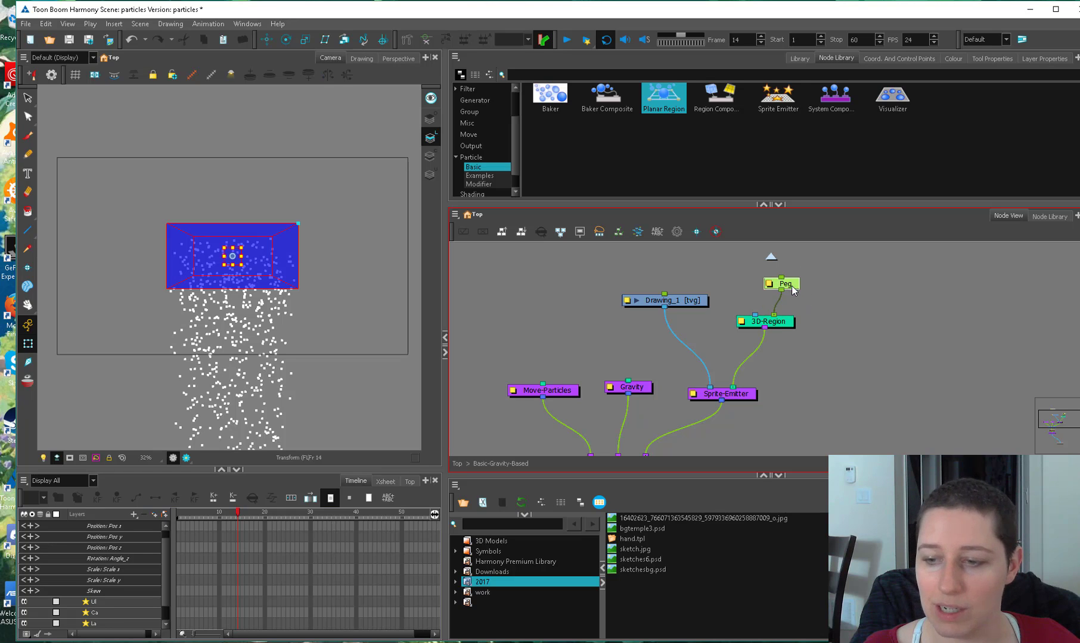
left_click_drag(790, 285, 787, 288)
Try transforming the 3D-Region through its Peg, moving it around the camera view.
left_click_drag(244, 245, 242, 216)
key("ctrl+z")
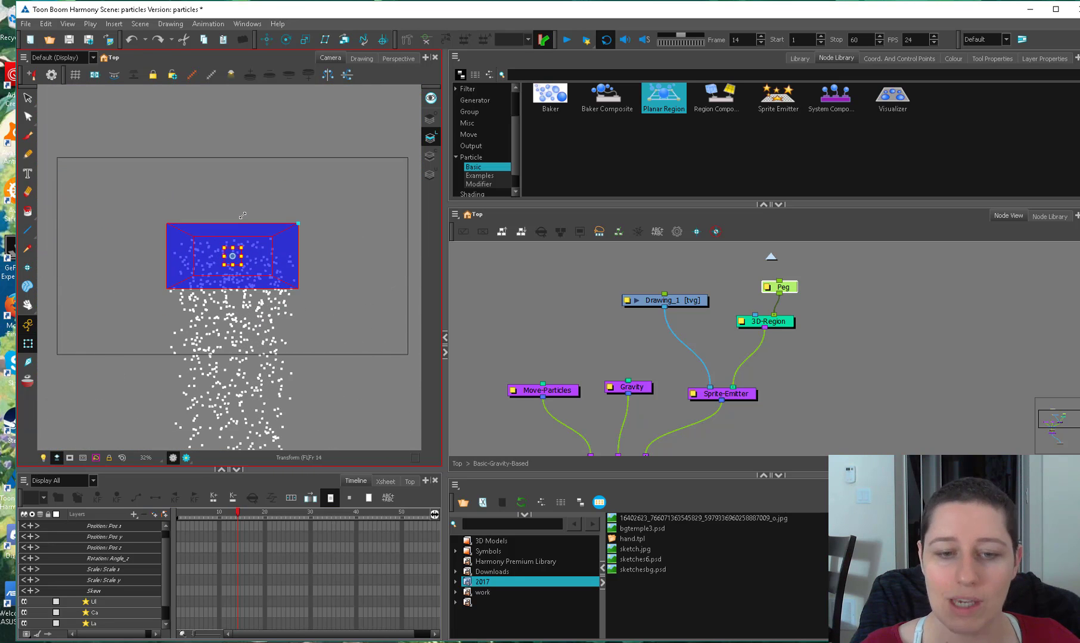
left_click_drag(787, 286, 783, 284)
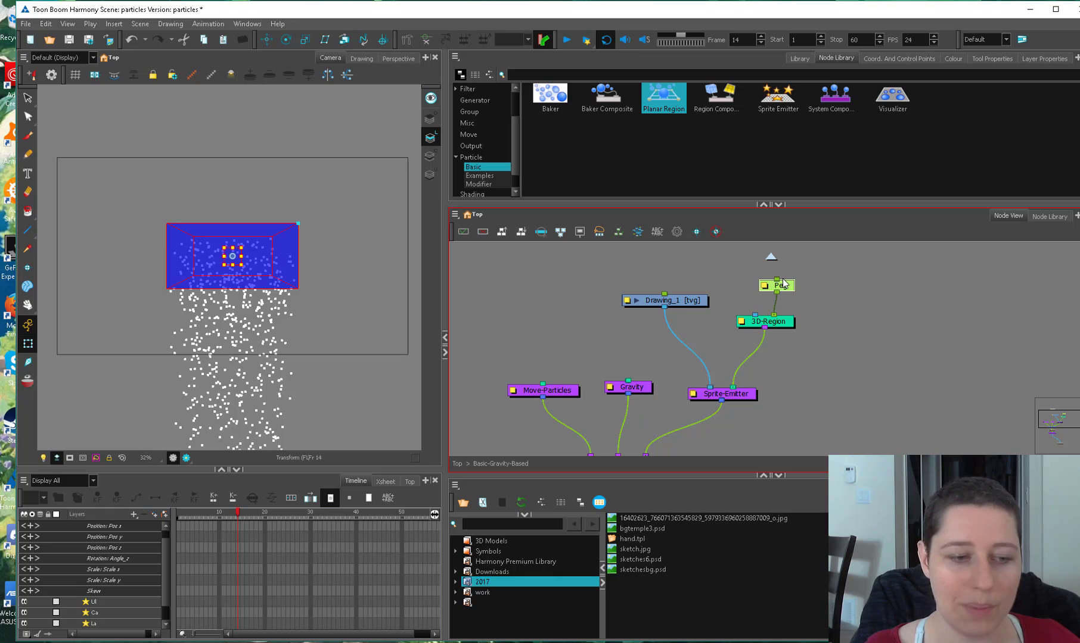
left_click(165, 396)
left_click_drag(236, 262, 138, 201)
scroll(137, 205, "down", 1)
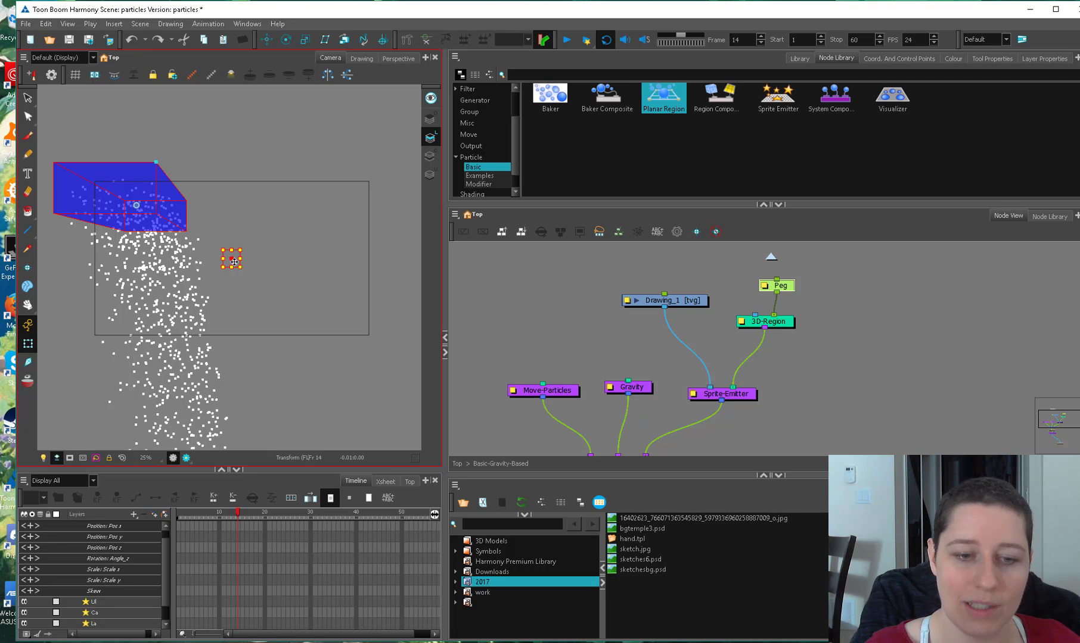
left_click_drag(234, 262, 345, 277)
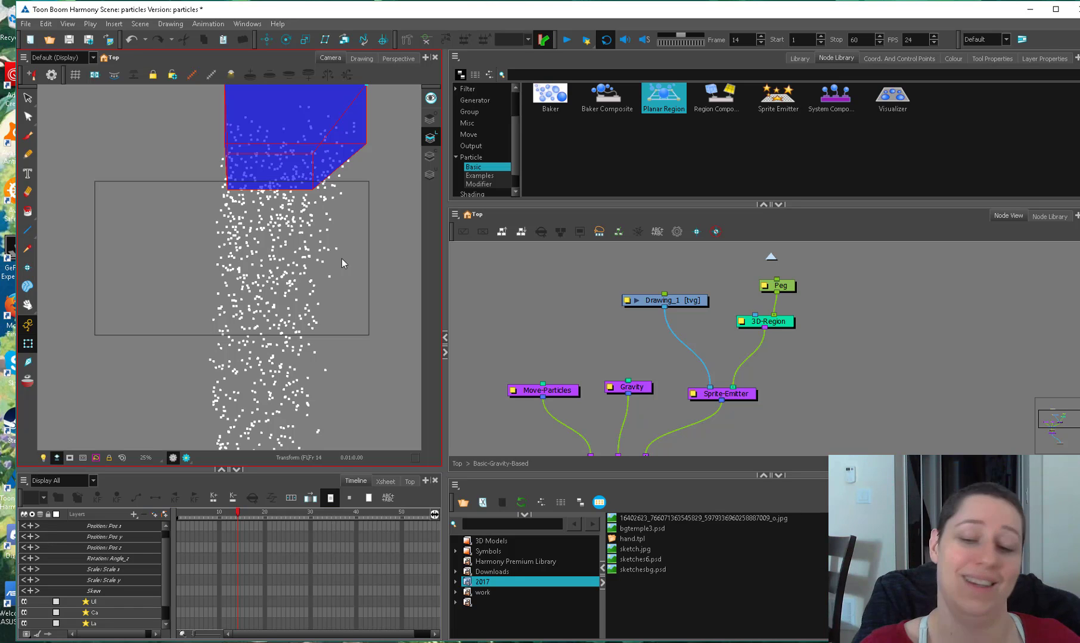
Select the Peg and stretch the 3D-Region taller at the centre of the camera view.
left_click(778, 285)
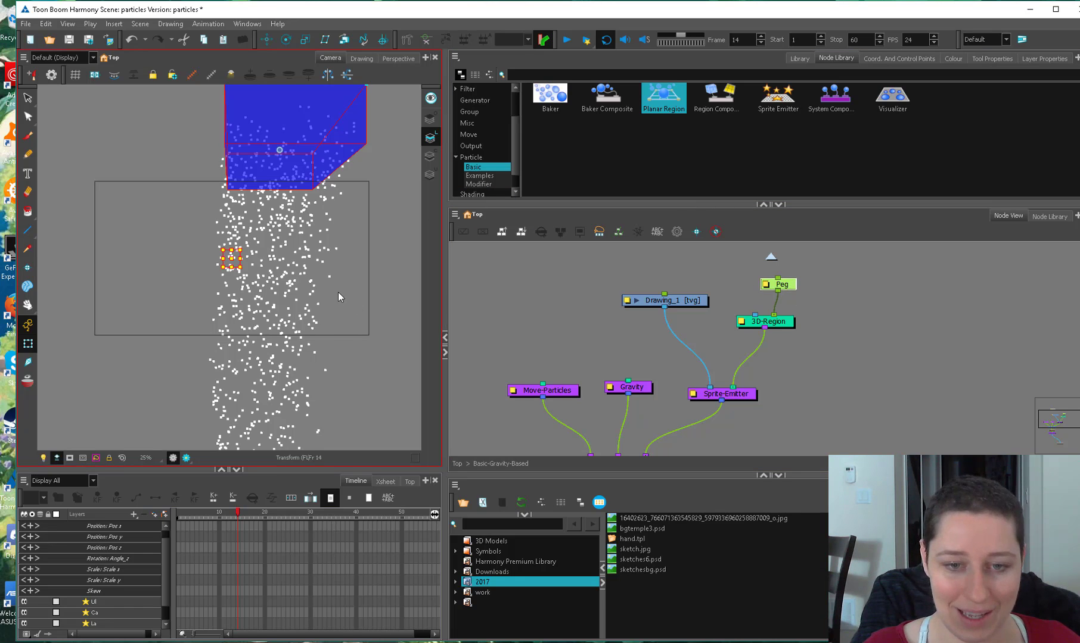
left_click_drag(778, 284, 768, 282)
left_click_drag(241, 250, 243, 233)
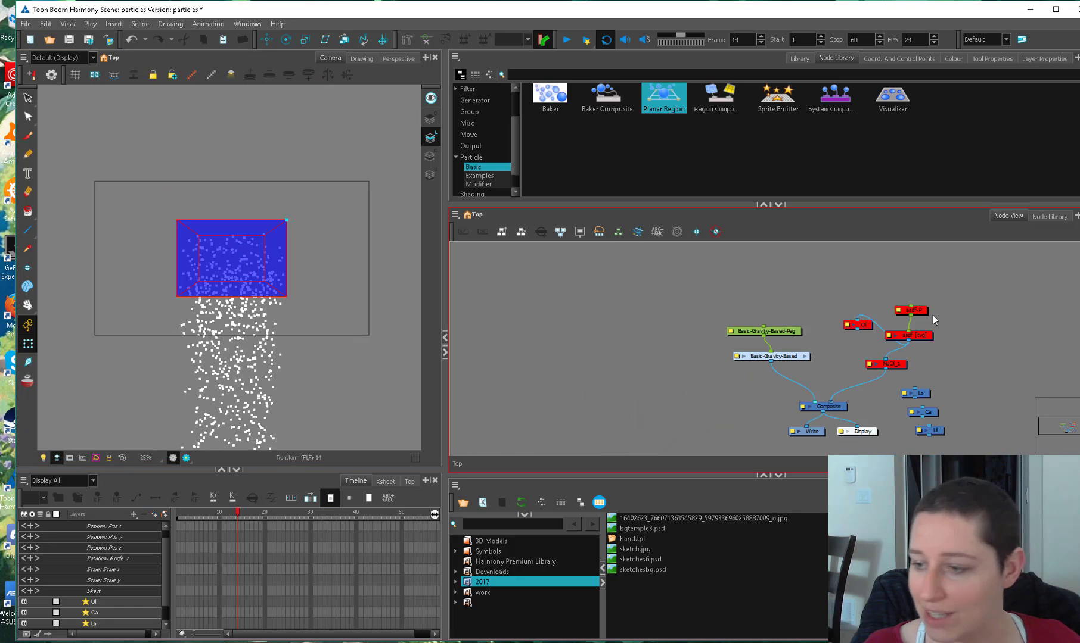
Enable the disabled asdf drawing, its asdf-P peg and NoOl_1 at the top level of the network.
scroll(933, 316, "up", 1)
left_click_drag(966, 291, 911, 361)
key("a")
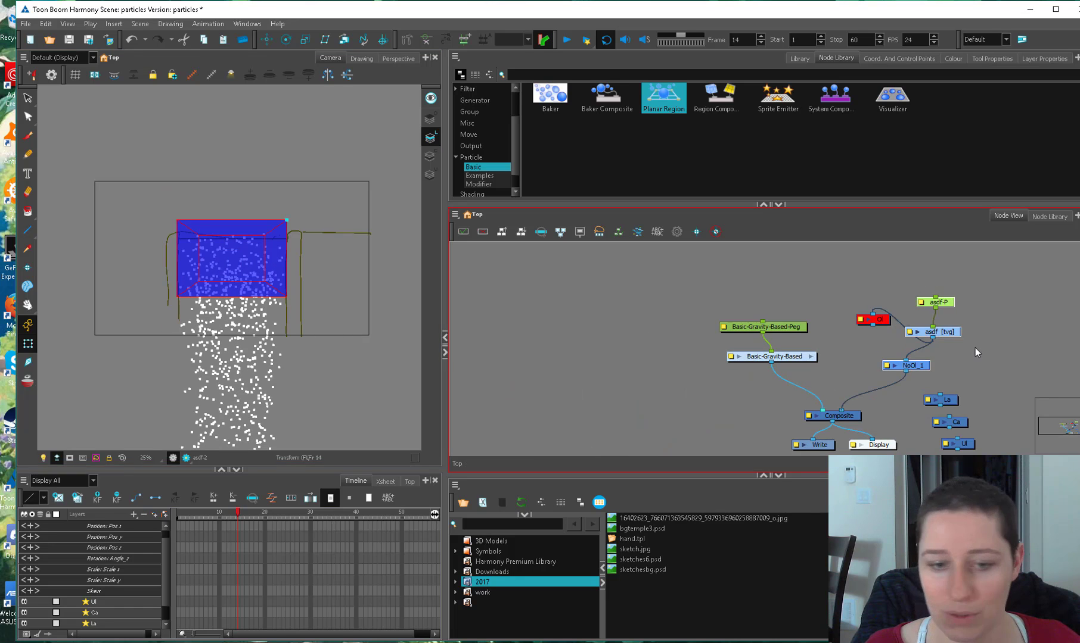
Disable and re-enable Basic-Gravity-Based and its peg, and enter the Basic-Gravity-Based group.
left_click(974, 348)
key("a")
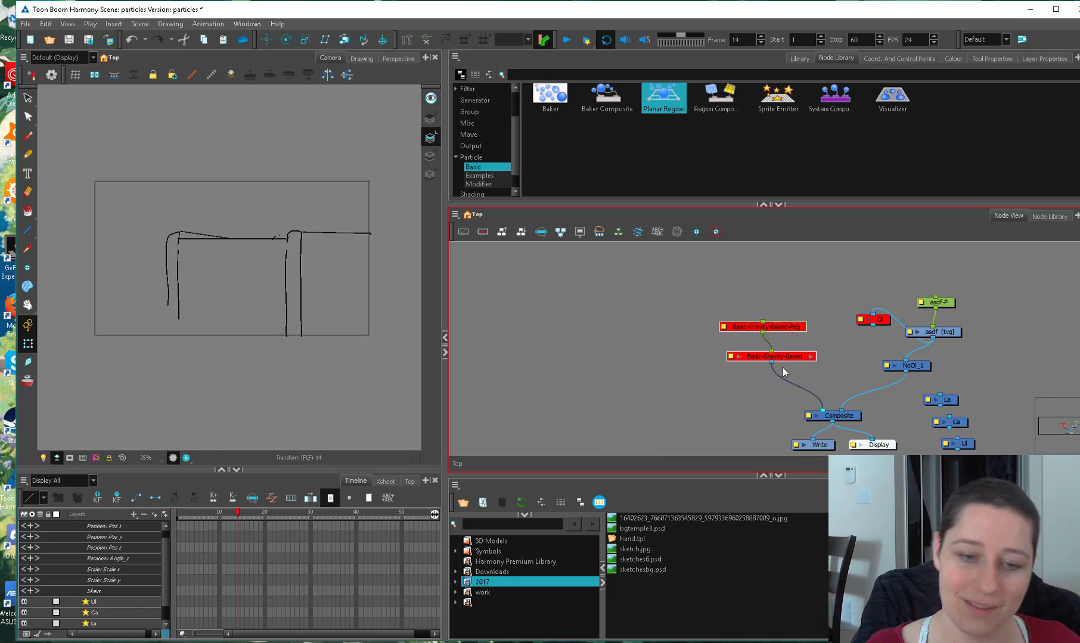
key("a")
left_click(811, 356)
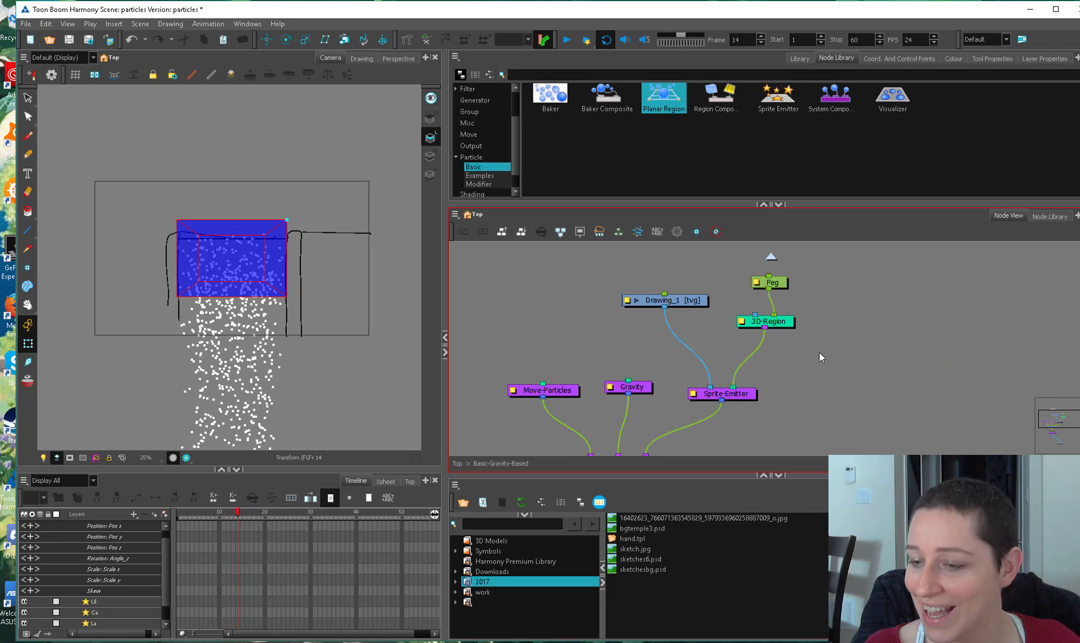
Flatten the 3D-Region through its Peg into a wide, thin band below the top edge of the line drawing.
left_click_drag(769, 283, 777, 292)
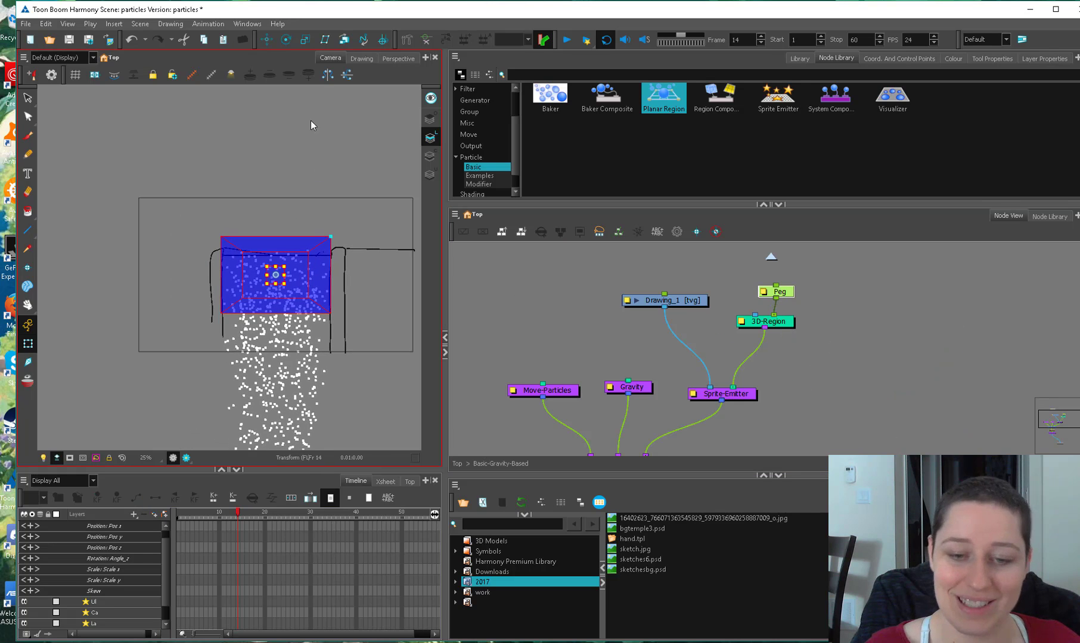
scroll(296, 272, "up", 2)
left_click_drag(296, 272, 365, 311)
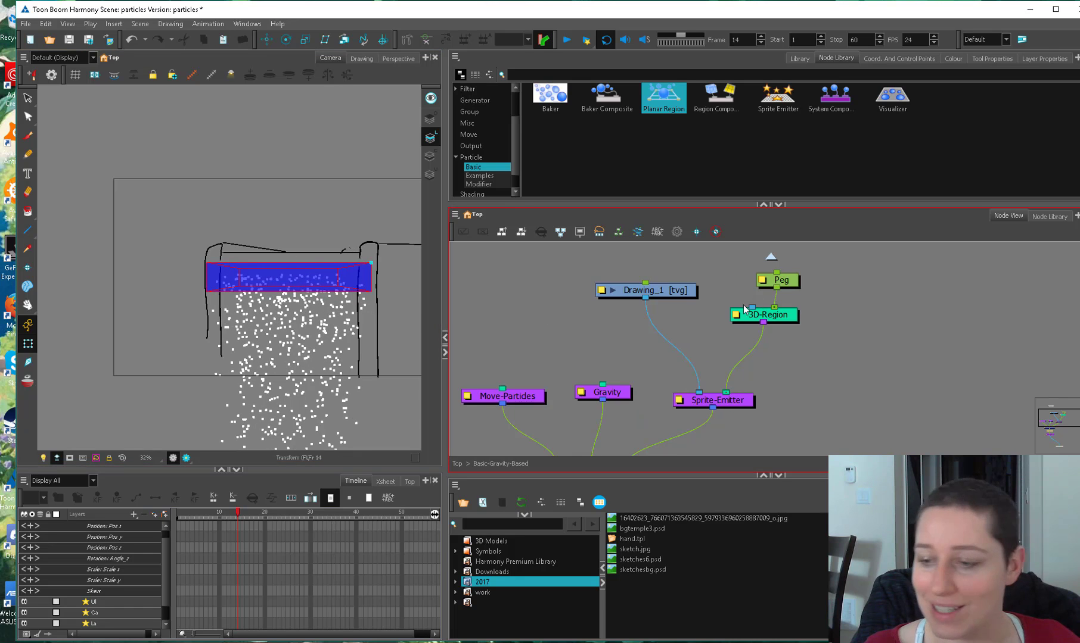
Set the 3D-Region box's depth to 1 and return to the camera view.
double_click(773, 315)
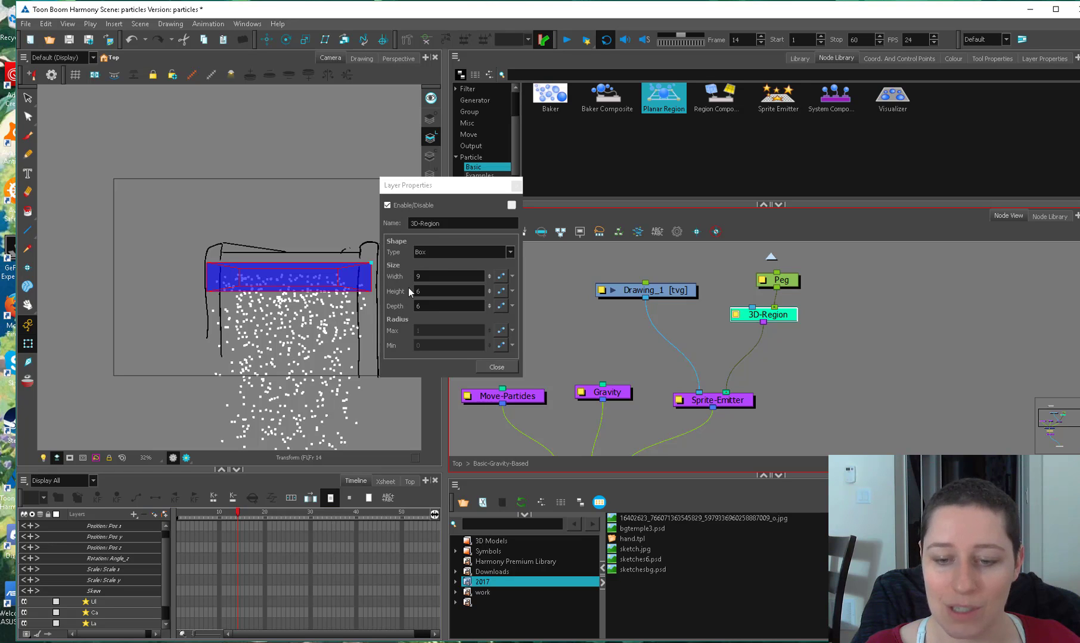
double_click(421, 306)
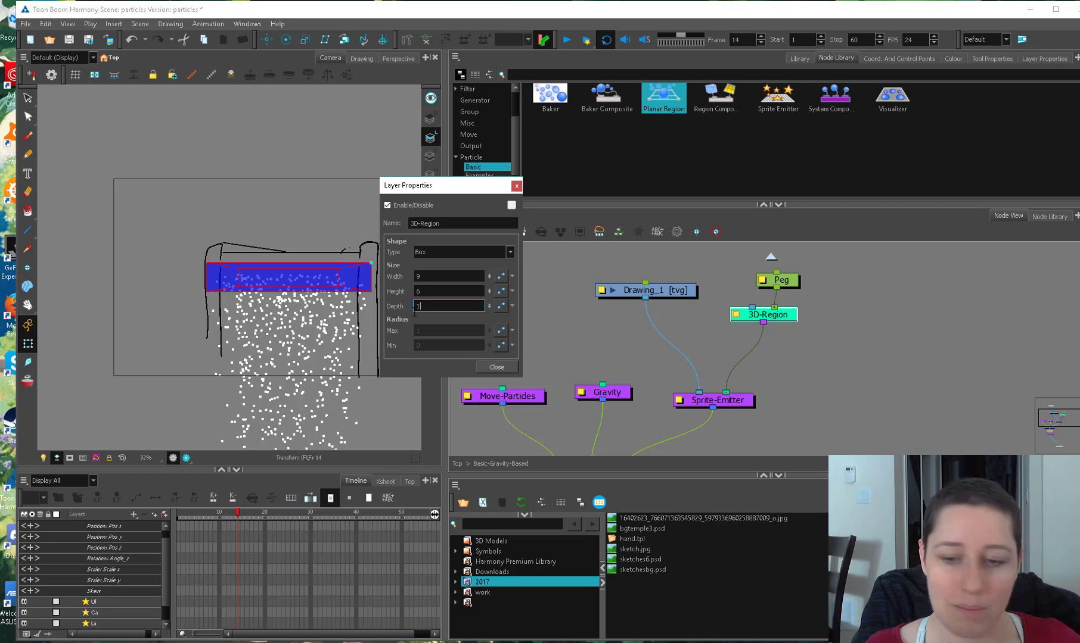
type("1")
key("Return")
left_click(295, 278)
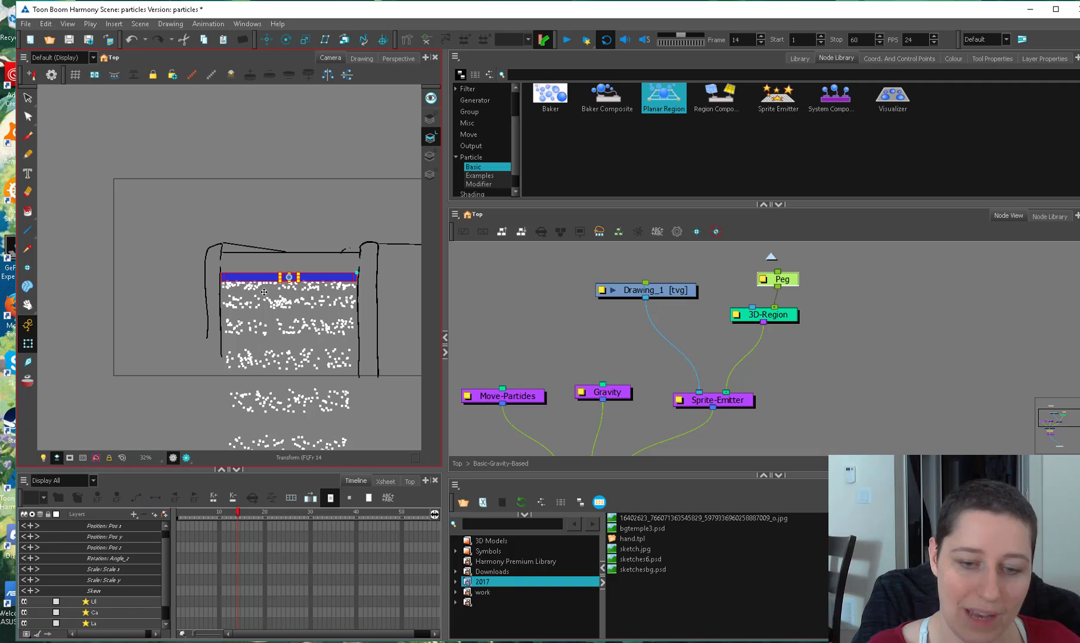
Turn off the Animate tool mode, and at frame 1 raise the Peg so the region meets the drawing's top edge.
left_click(31, 326)
left_click(241, 539)
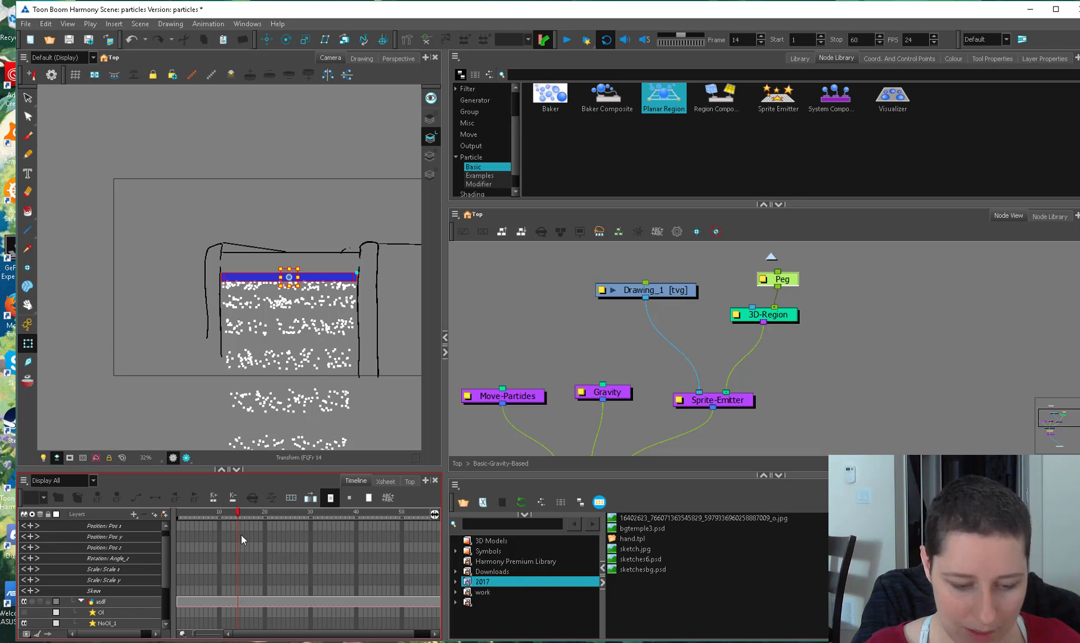
left_click_drag(780, 279, 791, 281)
left_click(287, 564)
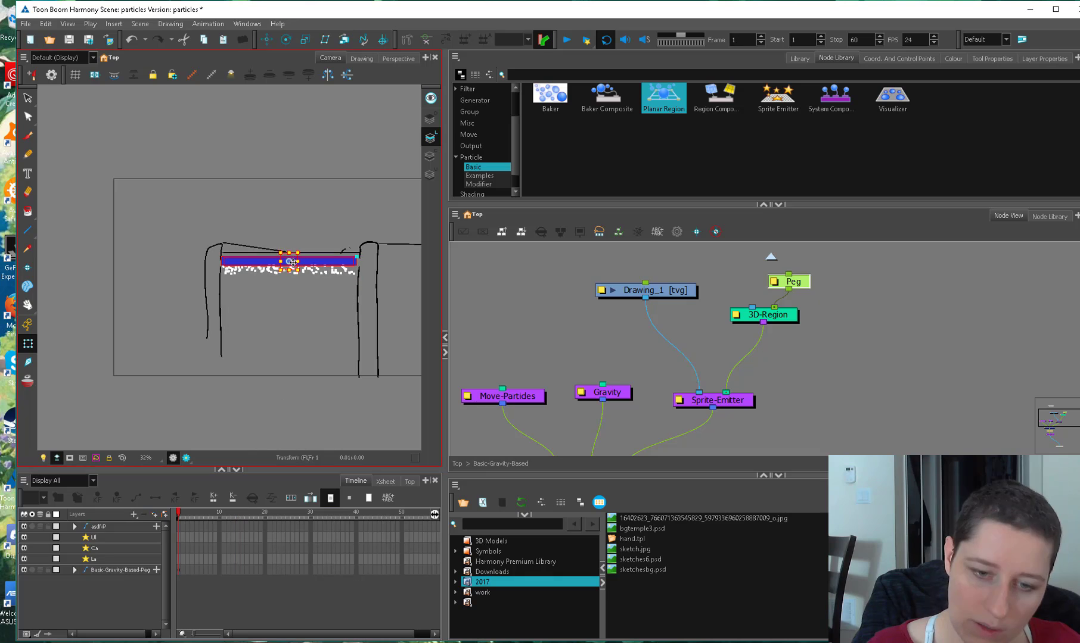
left_click_drag(289, 259, 289, 250)
scroll(289, 250, "up", 2)
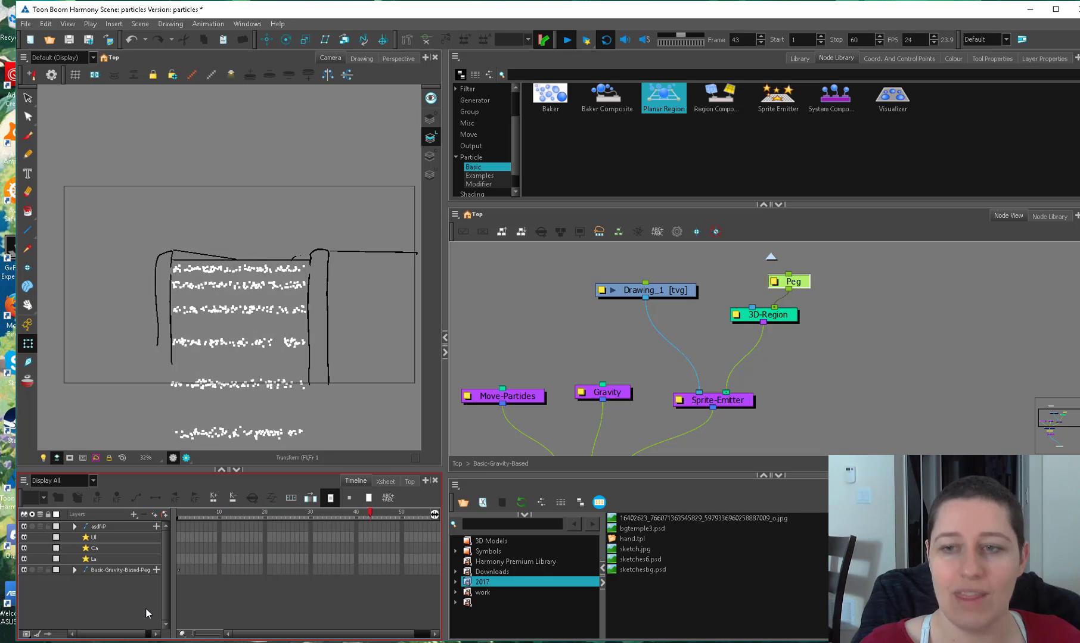
Enlarge the Node View upward so the particle network from Sprite-Emitter to Particle-Visualizer fits in it.
left_click(694, 335)
left_click(695, 334)
left_click_drag(695, 334, 738, 310)
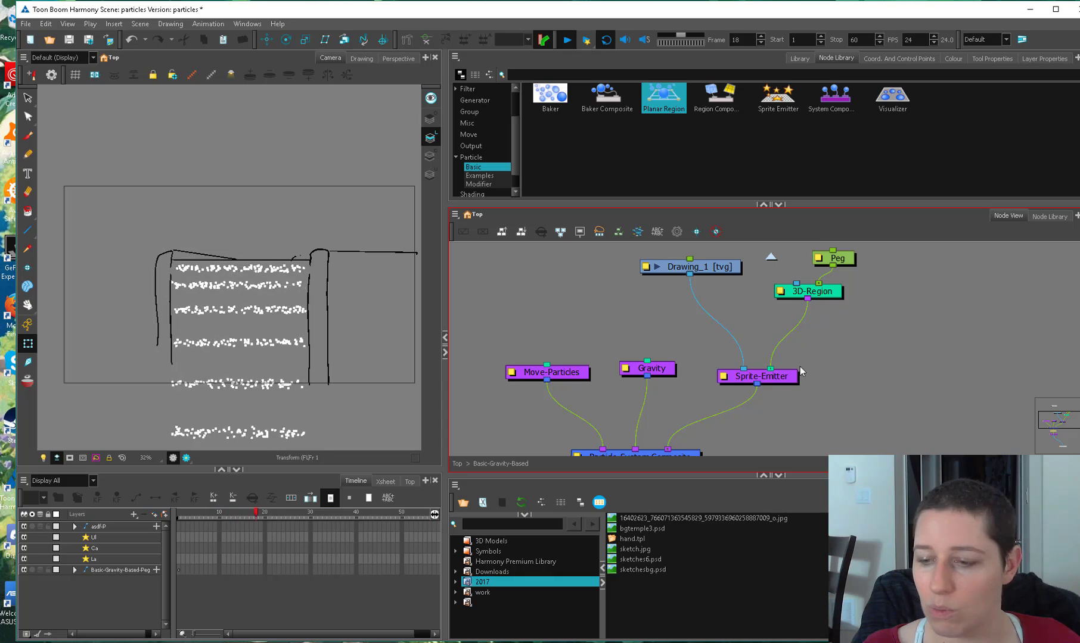
scroll(787, 382, "down", 2)
left_click_drag(783, 400, 779, 320)
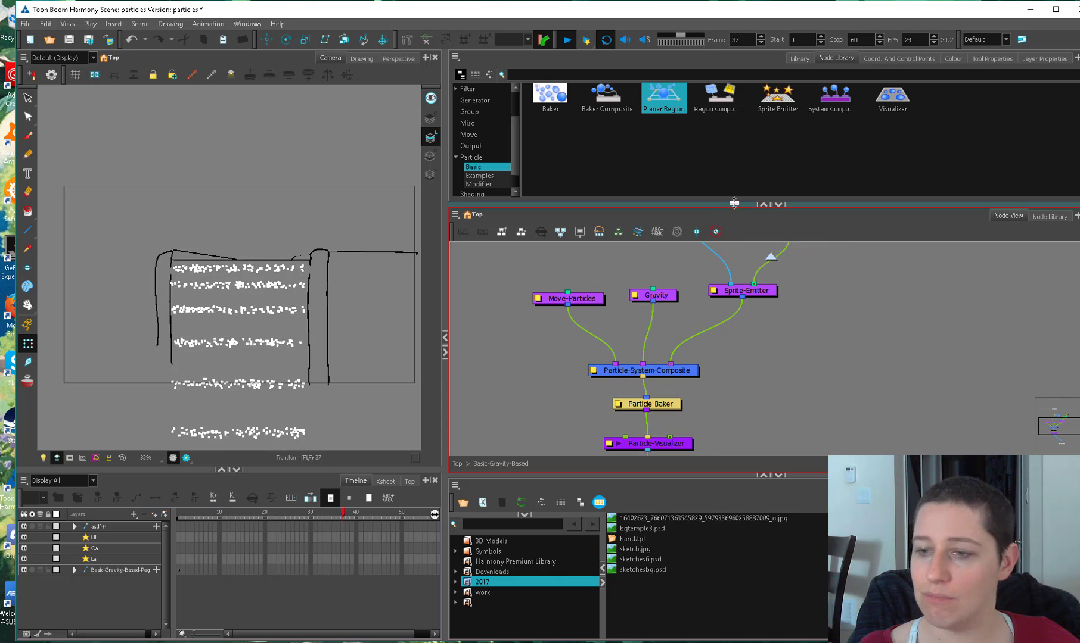
left_click_drag(733, 203, 733, 124)
left_click_drag(775, 260, 741, 276)
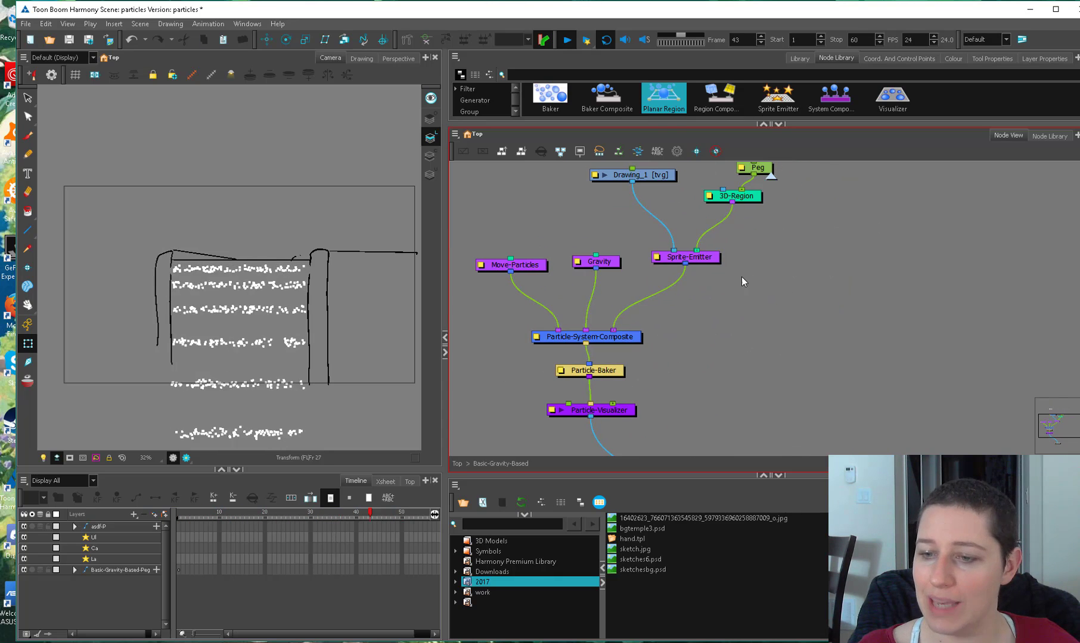
Open the layer properties of Sprite-Emitter and Particle-Baker side by side, and inspect Sprite-Emitter's Generation settings.
left_click(657, 258)
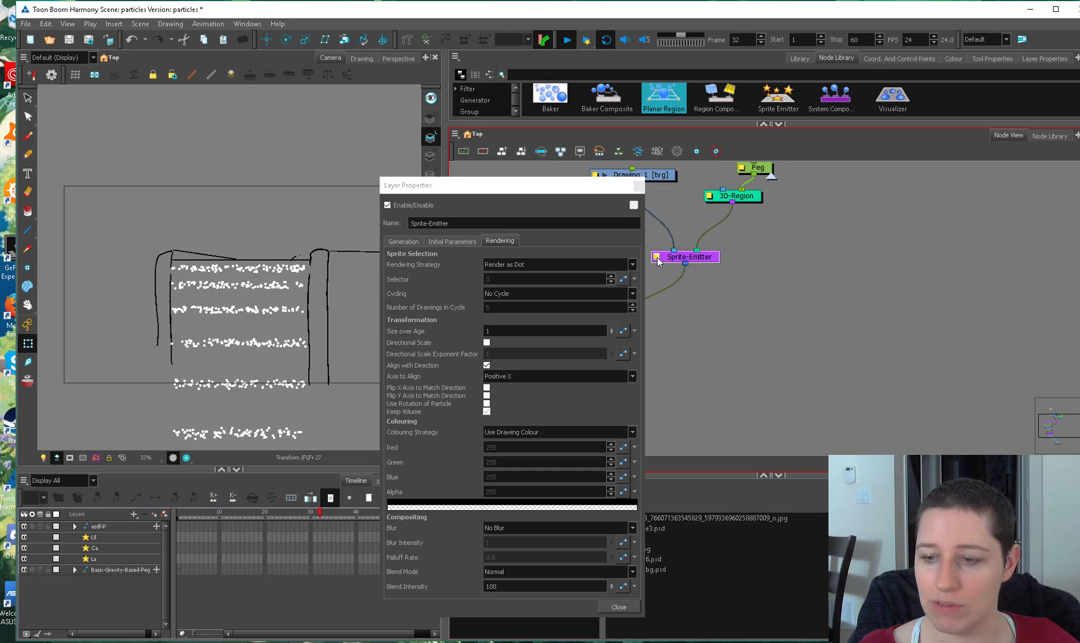
left_click_drag(563, 194, 496, 127)
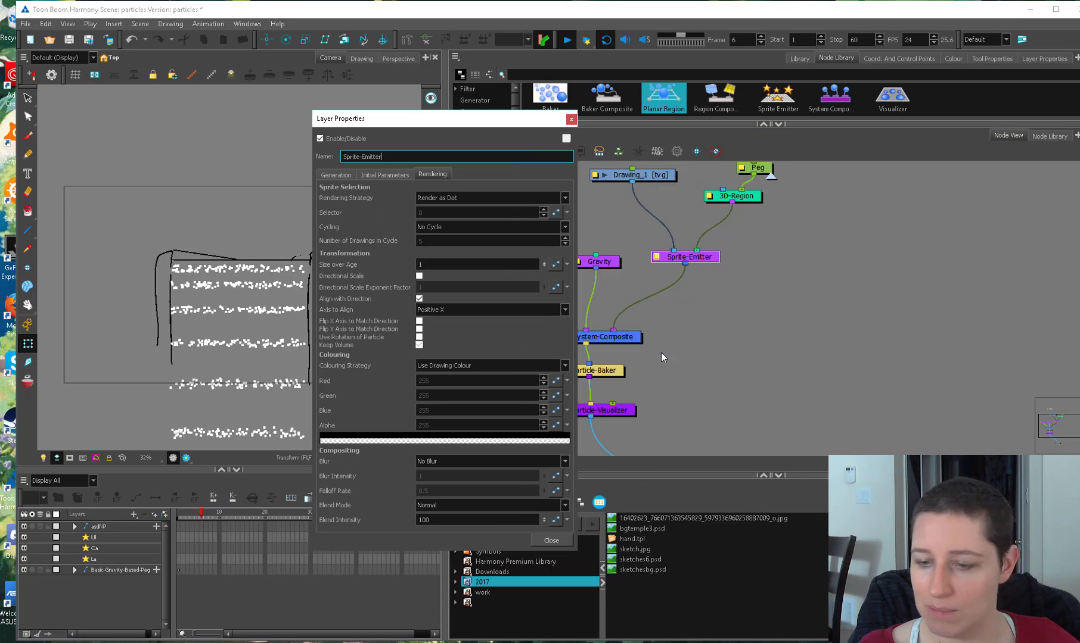
left_click_drag(682, 350, 738, 347)
left_click(615, 366)
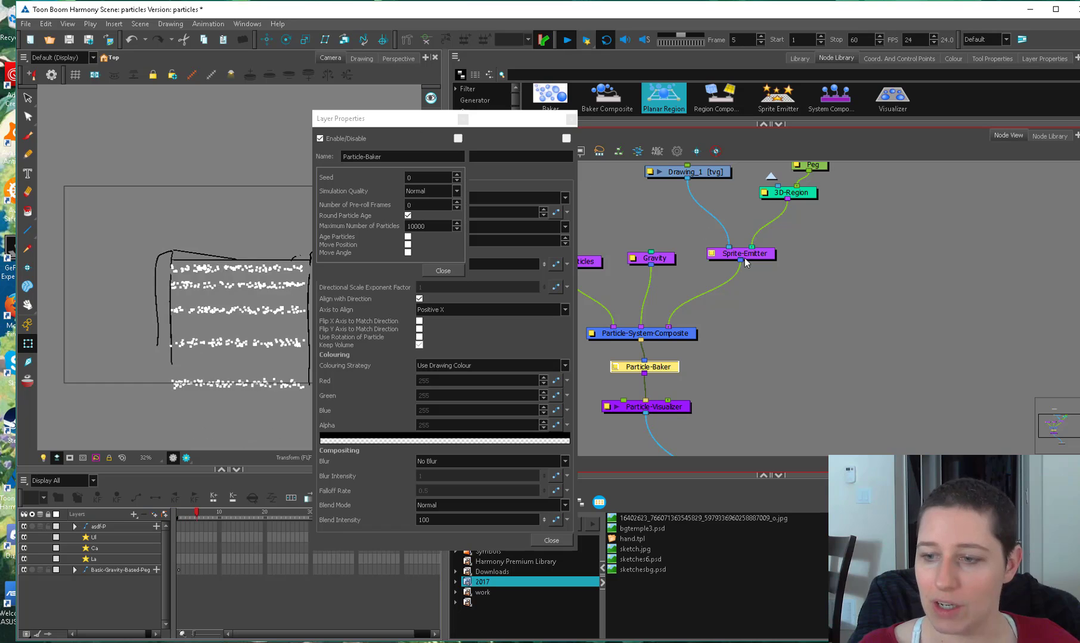
left_click_drag(437, 122, 749, 119)
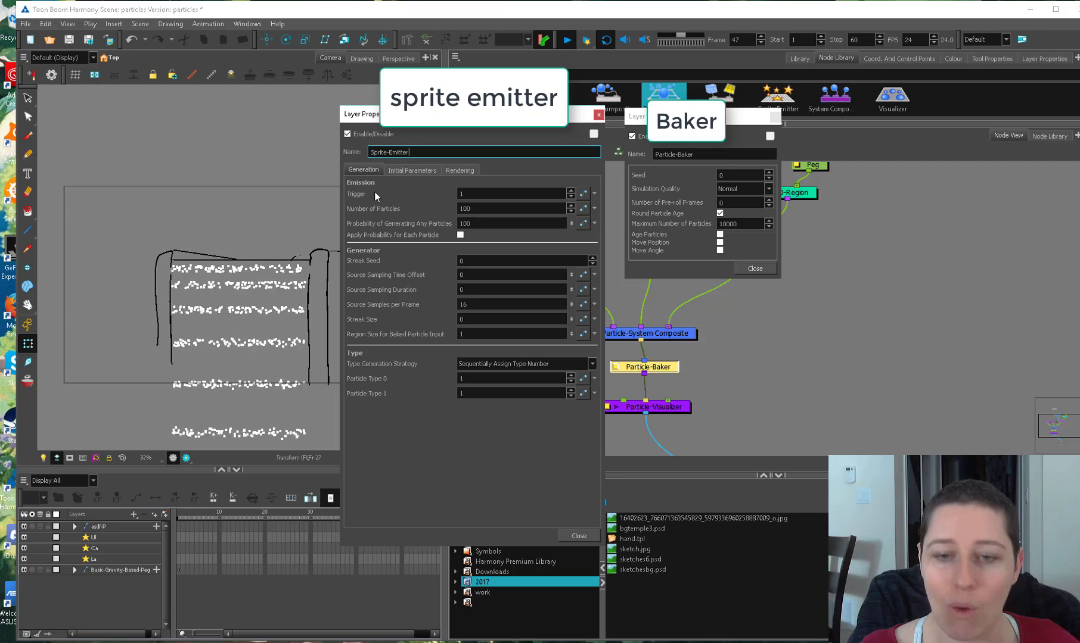
left_click(465, 194)
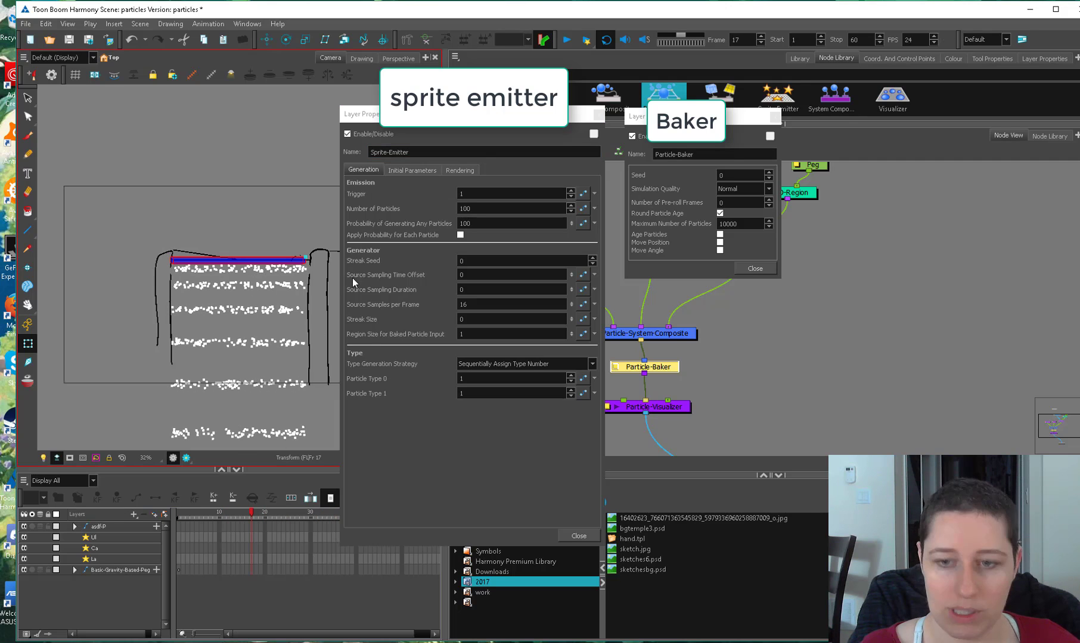
Try Sprite-Emitter's Trigger at 0 and set it back to 1.
type("0")
key("Return")
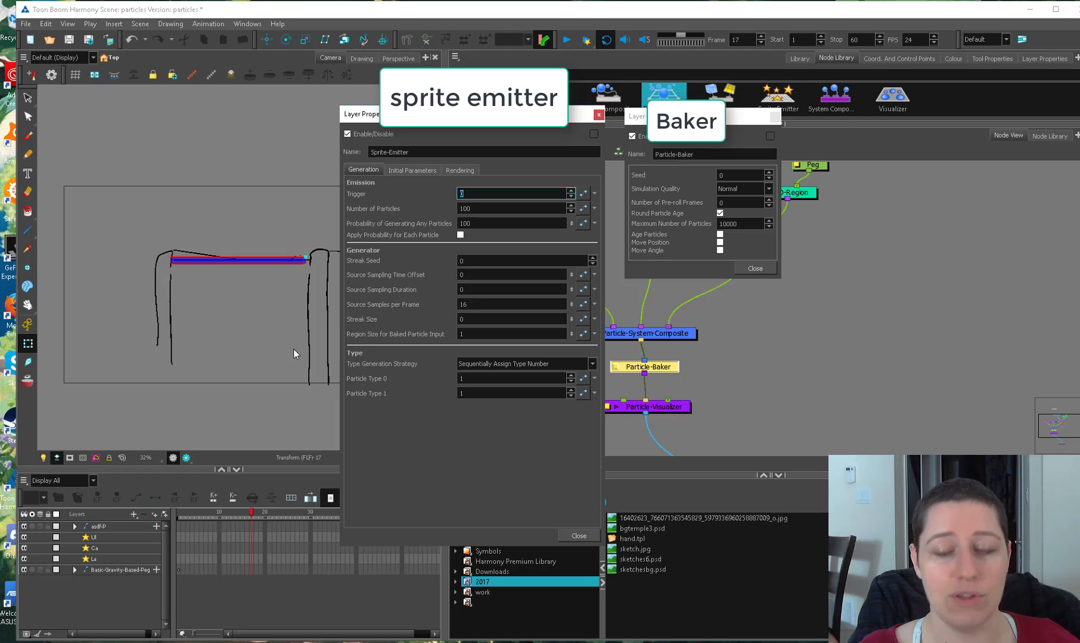
type("1")
key("Return")
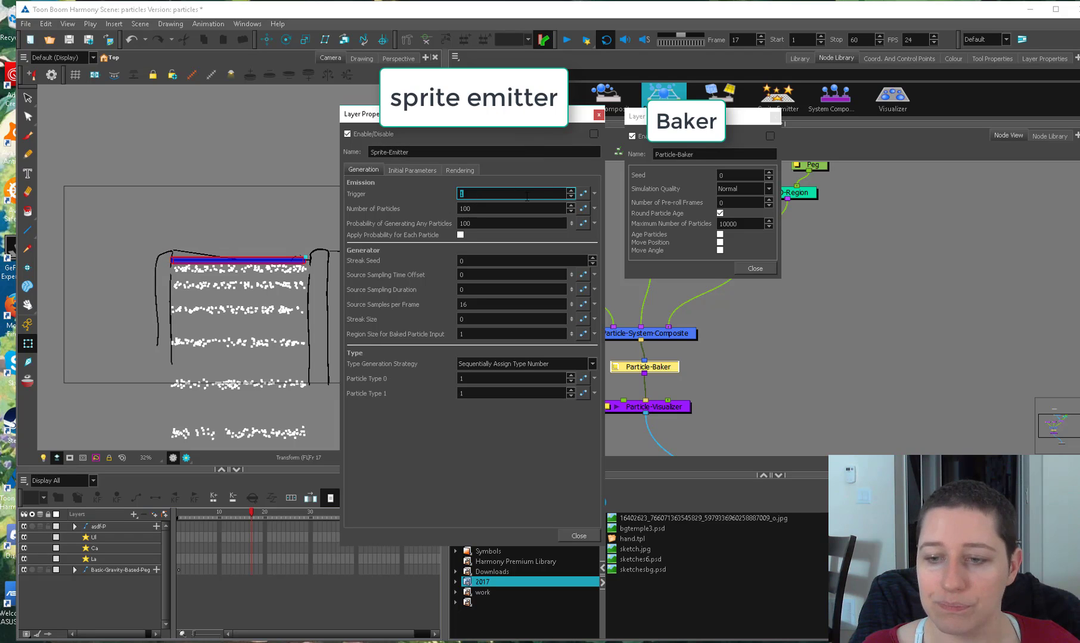
Play the scene while trying Sprite-Emitter's Number of Particles at 50, 5 and 3.
key("Tab")
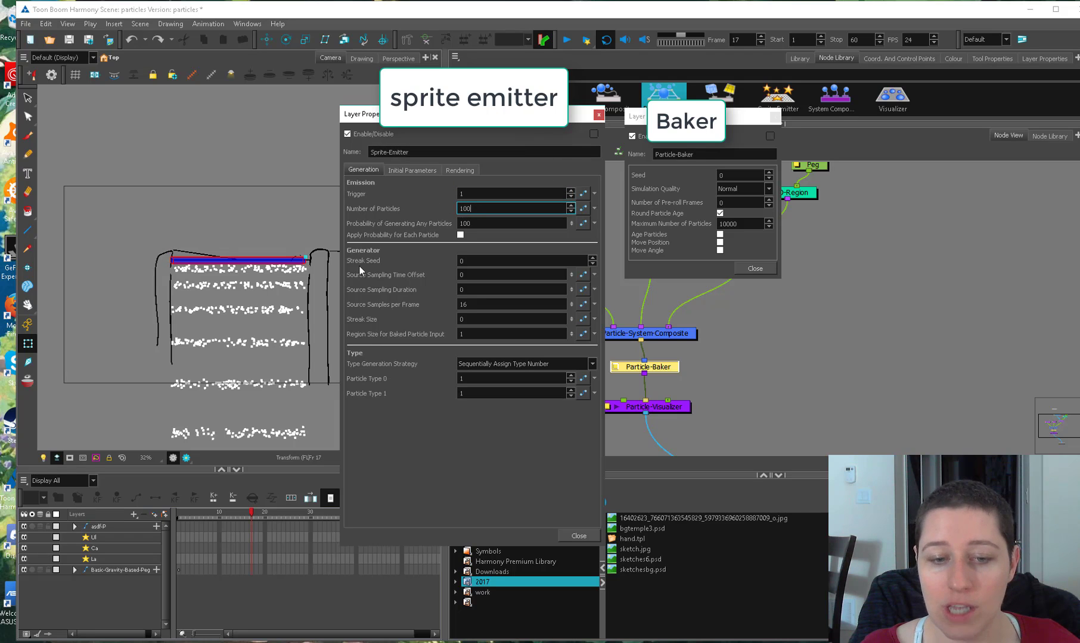
left_click(566, 39)
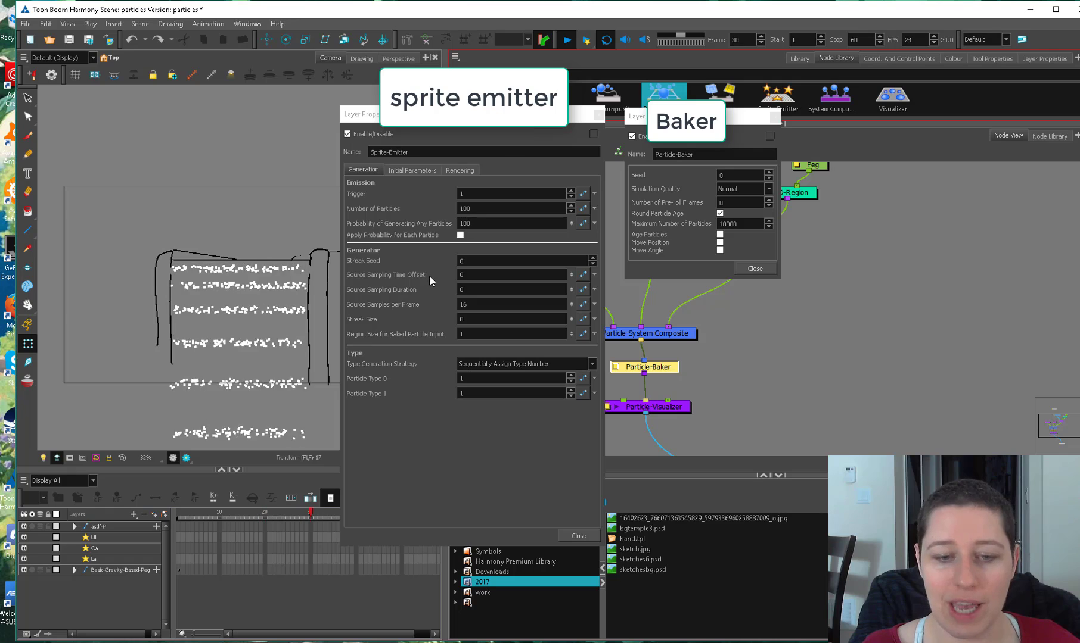
double_click(464, 208)
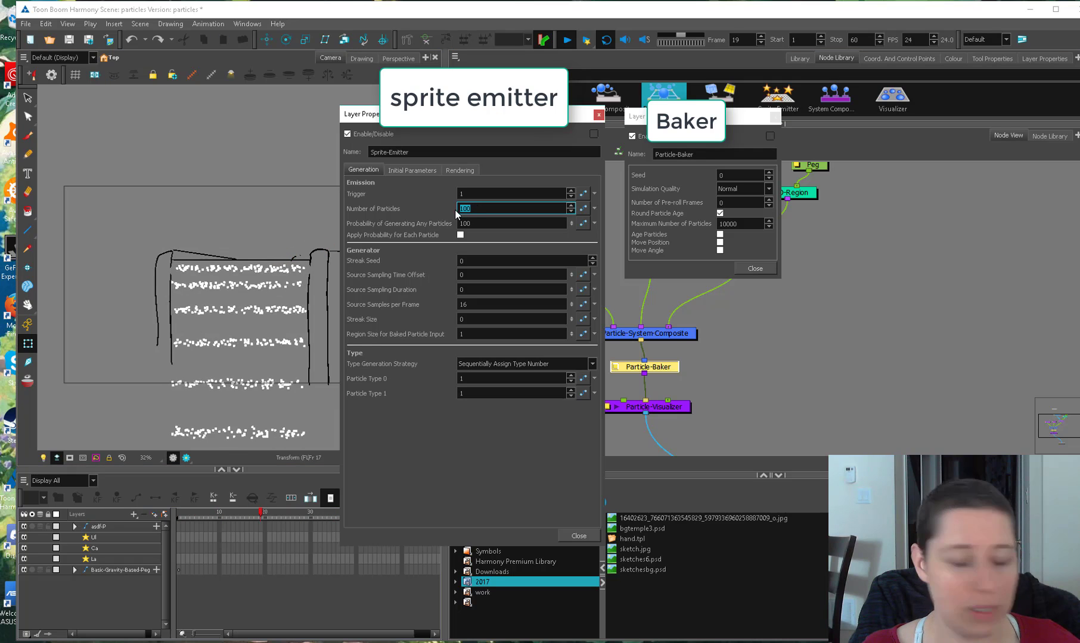
type("50")
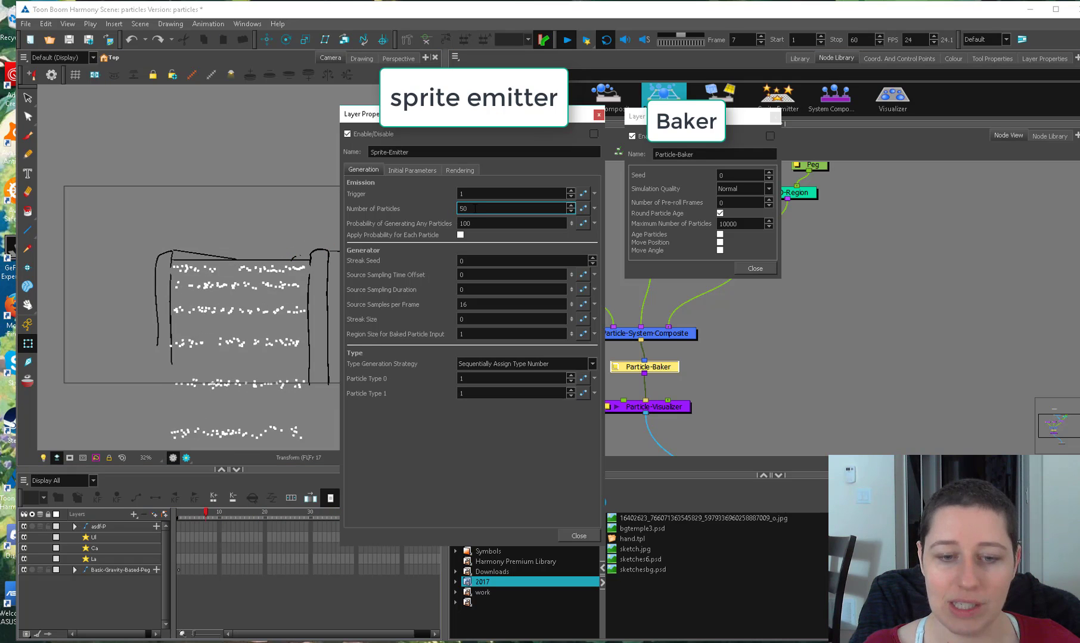
key("Return")
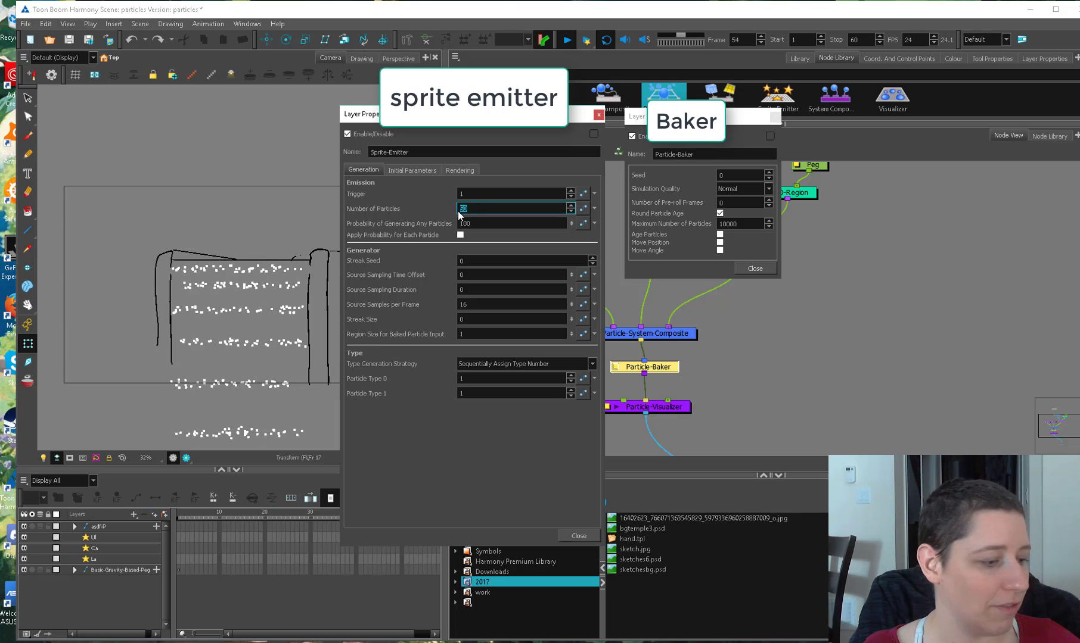
type("5")
key("Return")
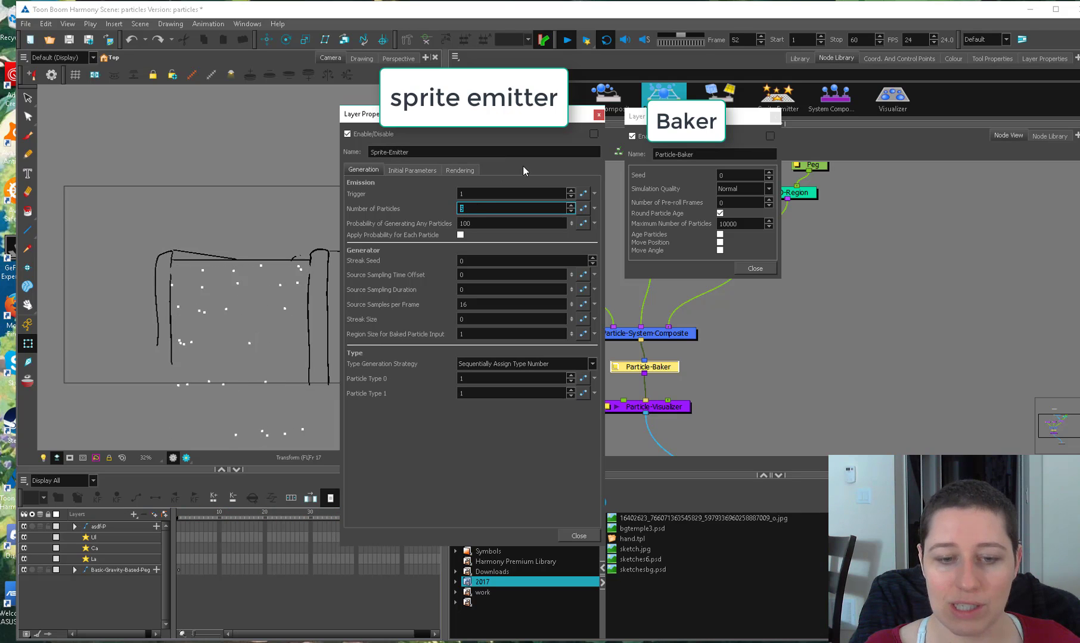
type("3")
key("Return")
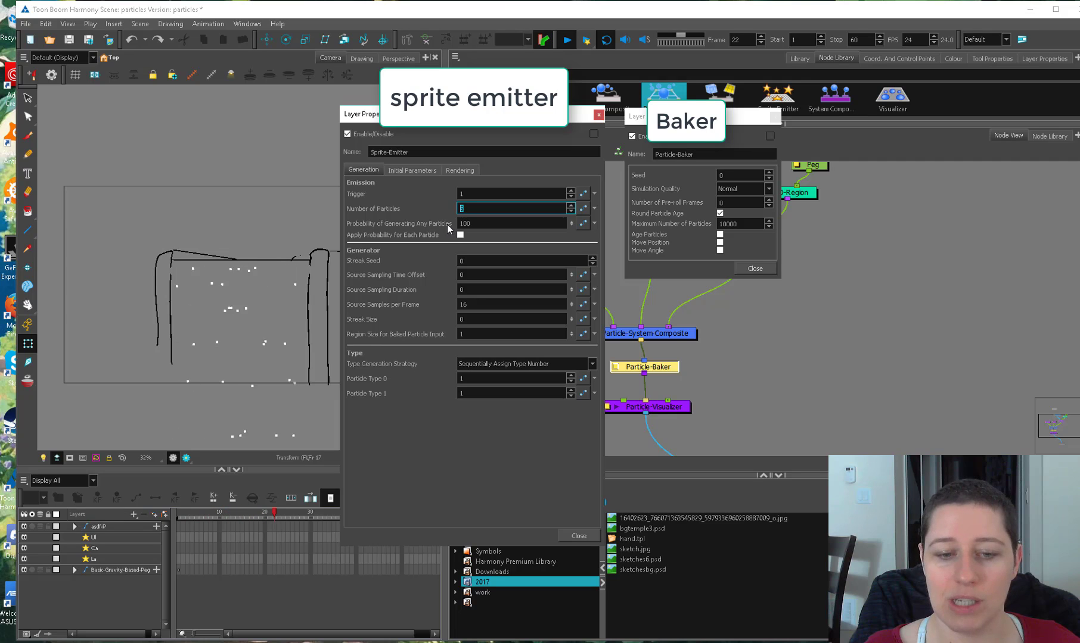
Set Number of Particles to 5 and Probability of Generating Any Particles to 50, with the probability applied to each particle.
type("5")
key("Tab")
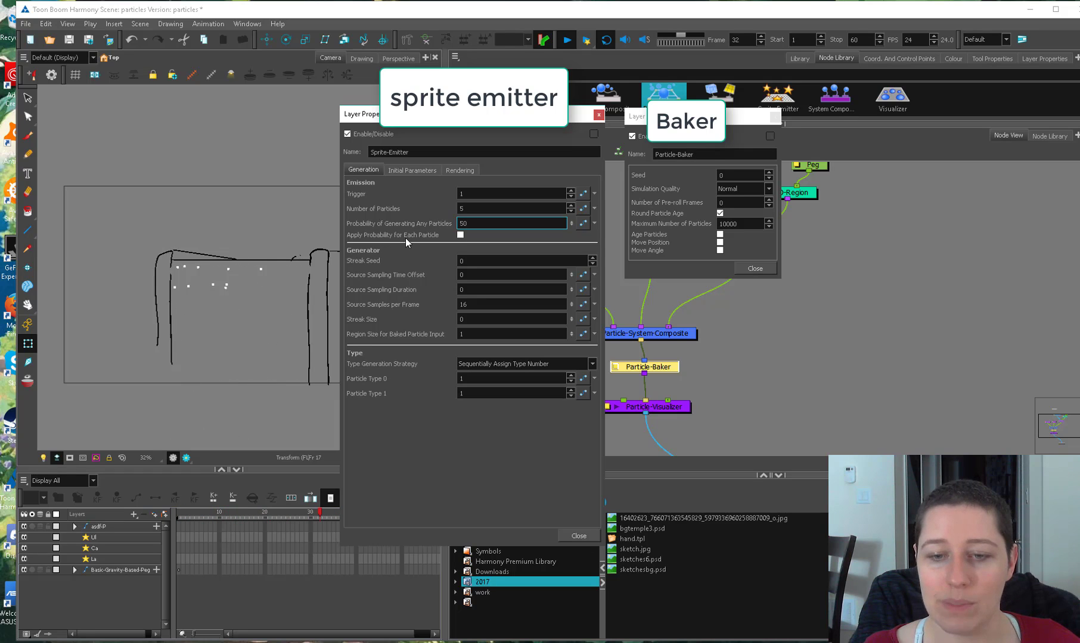
left_click(459, 235)
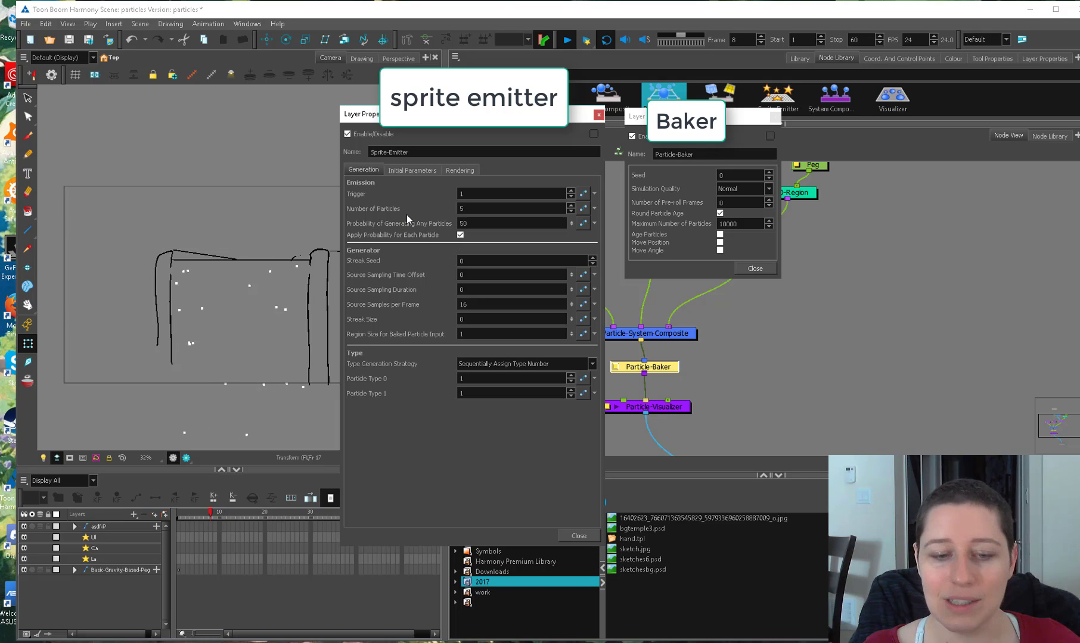
Set Sprite-Emitter's Number of Particles to 50.
left_click(464, 208)
type("0")
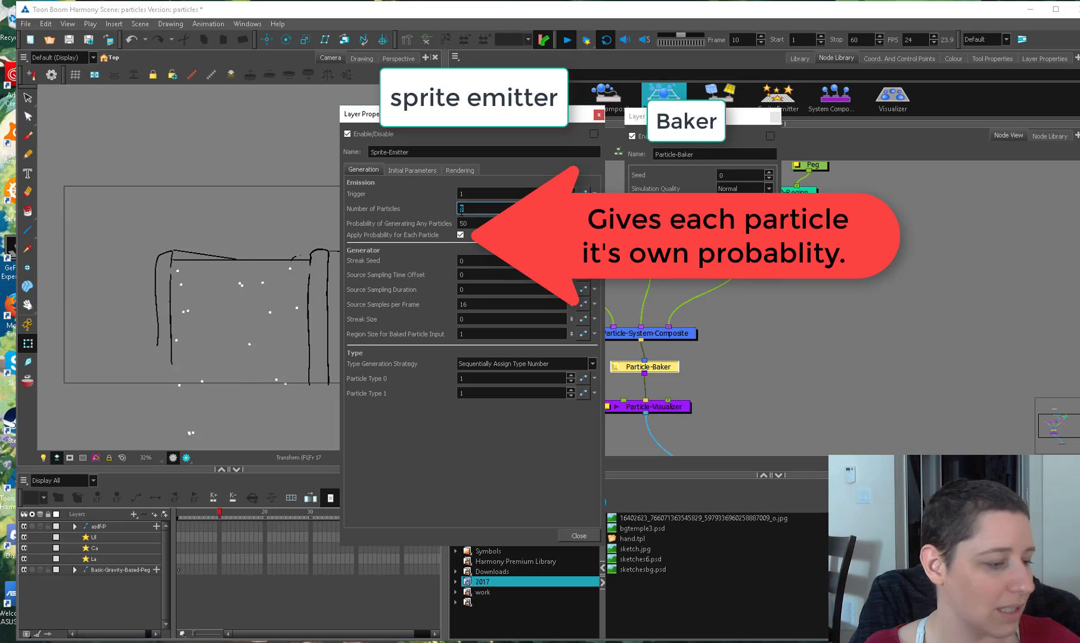
key("Return")
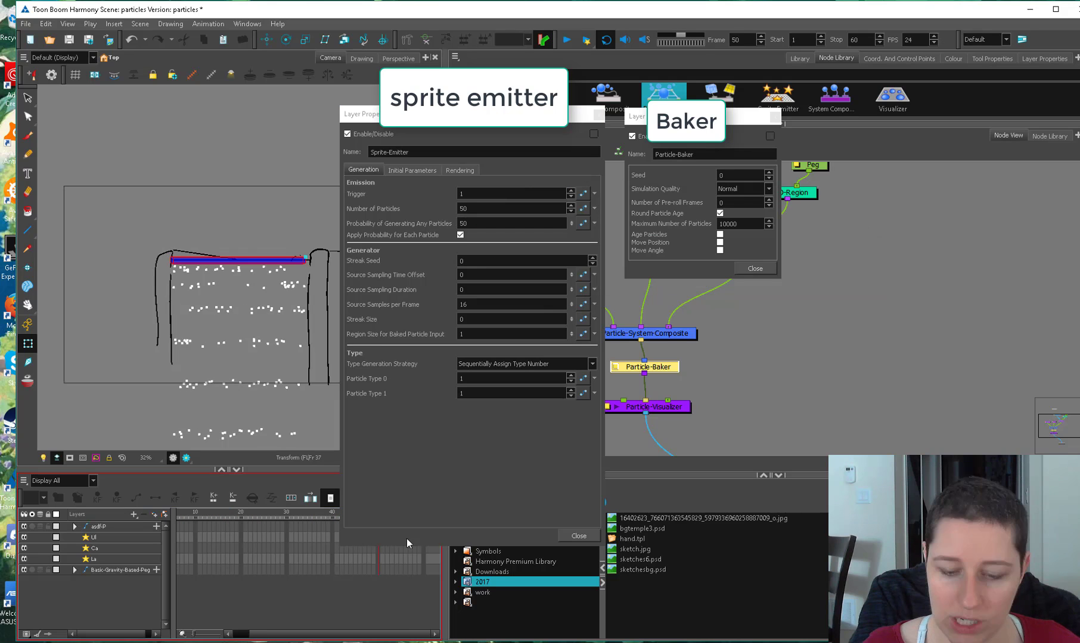
Go to frame 60 and replay the scene to view the full length of the falling particle stream.
left_click_drag(406, 539, 445, 539)
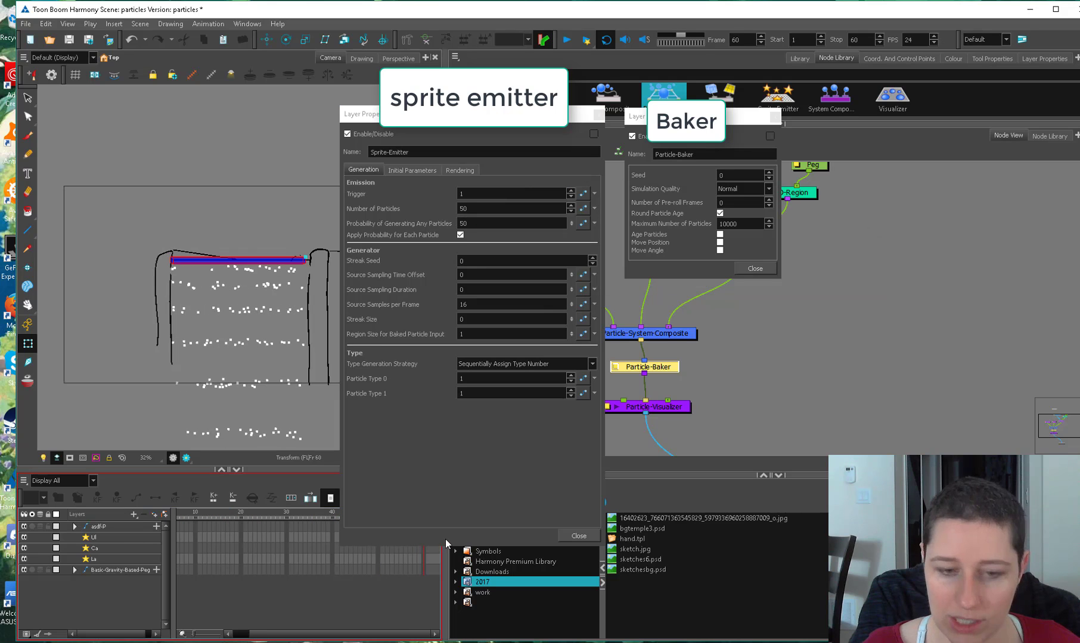
left_click(280, 260)
scroll(298, 227, "down", 15)
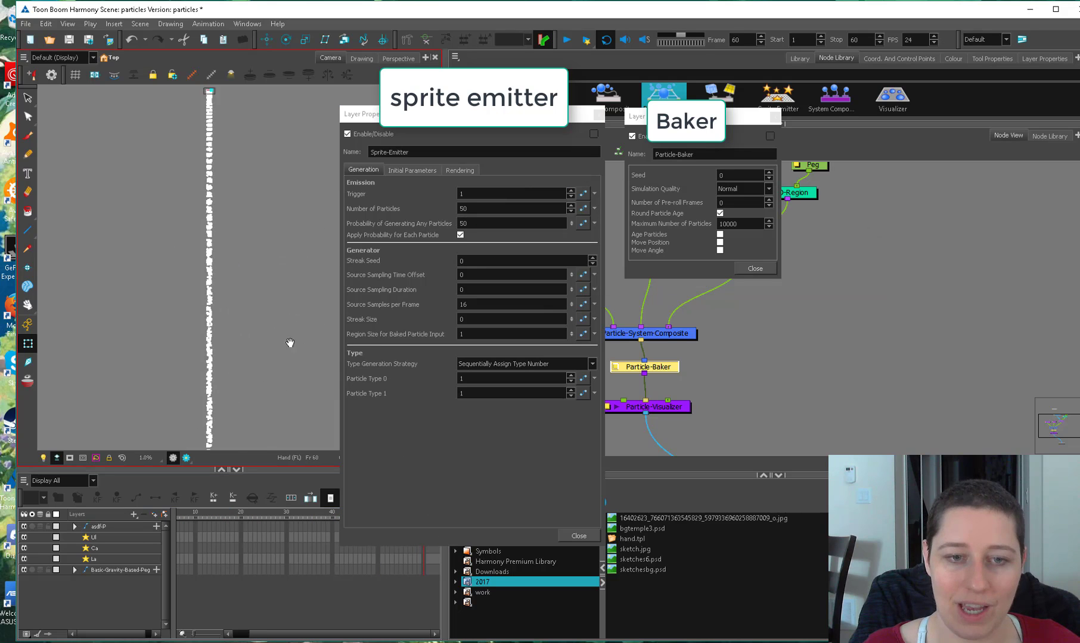
left_click(566, 40)
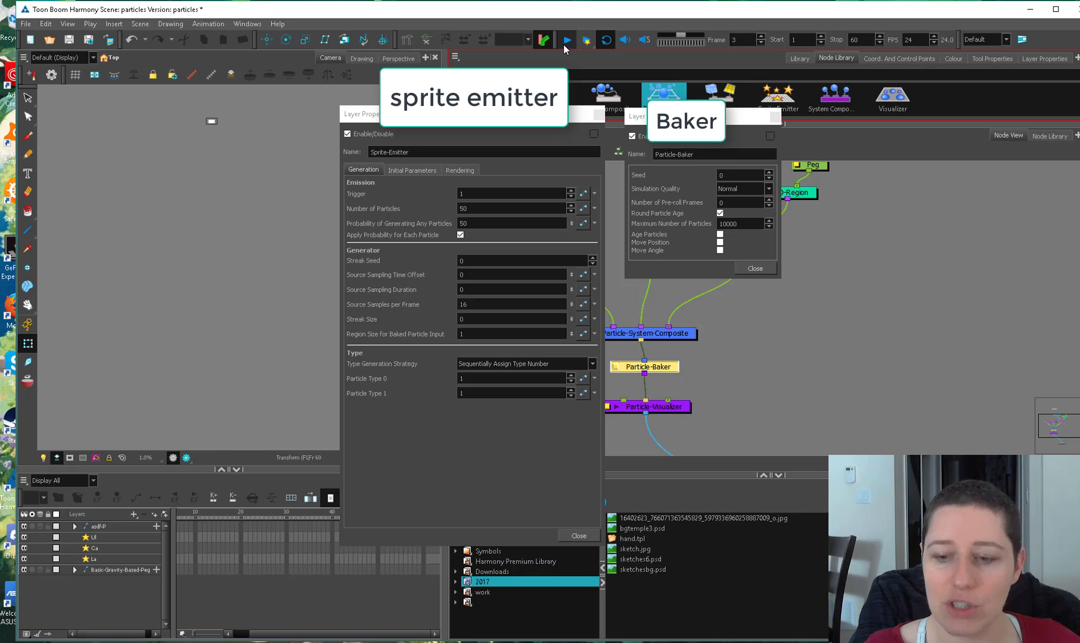
Try limiting Particle-Baker's Maximum Number of Particles to 50 and to 22 during playback.
left_click(745, 224)
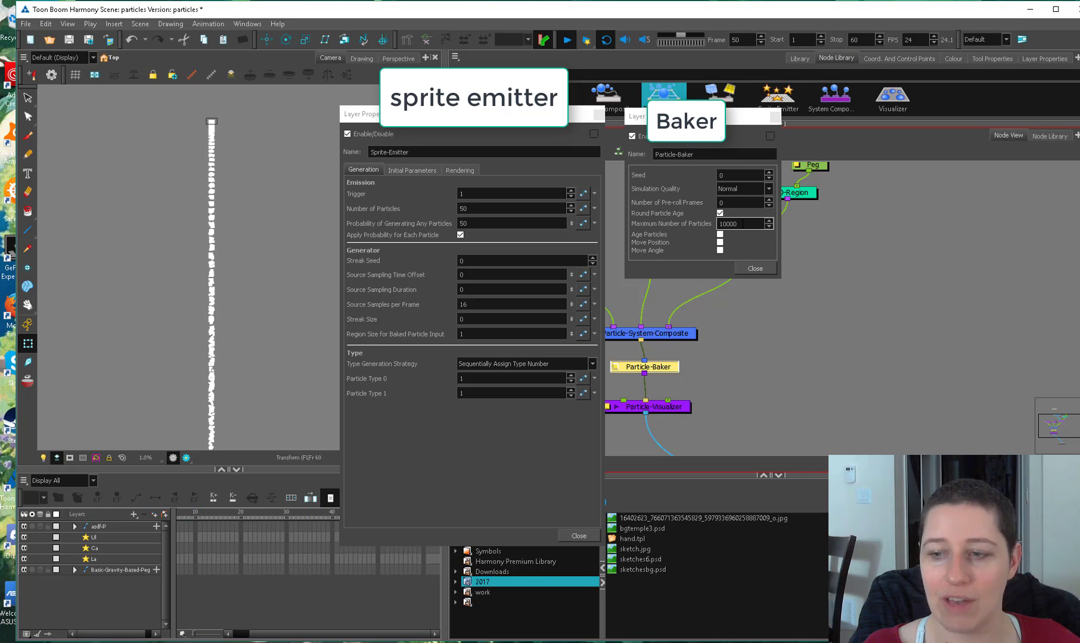
key("BackSpace")
key("BackSpace")
key("BackSpace")
key("BackSpace")
key("BackSpace")
type("50")
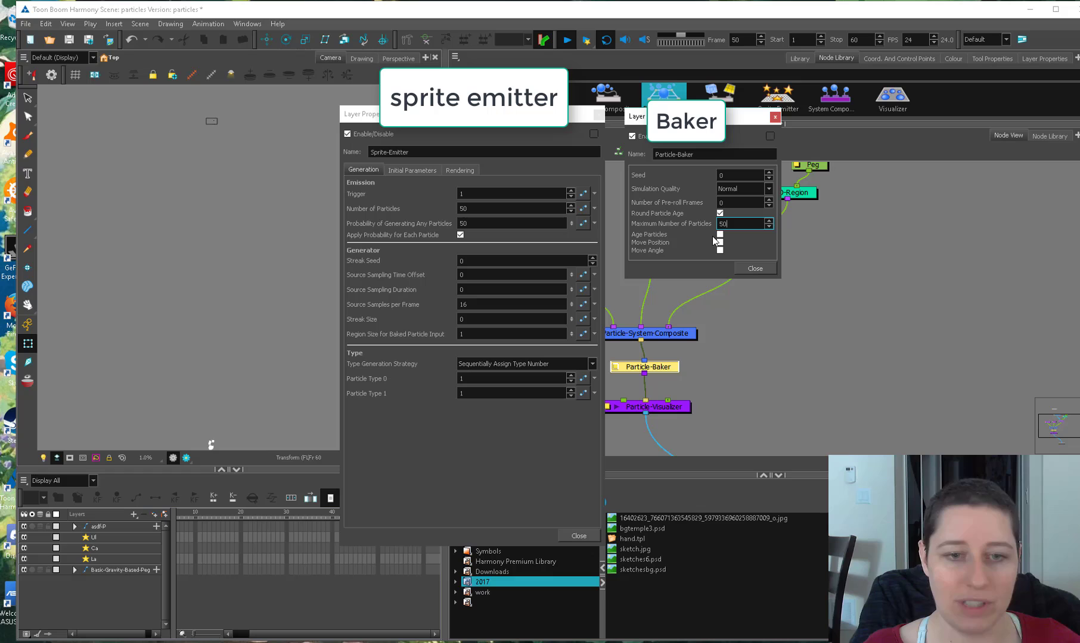
key("Return")
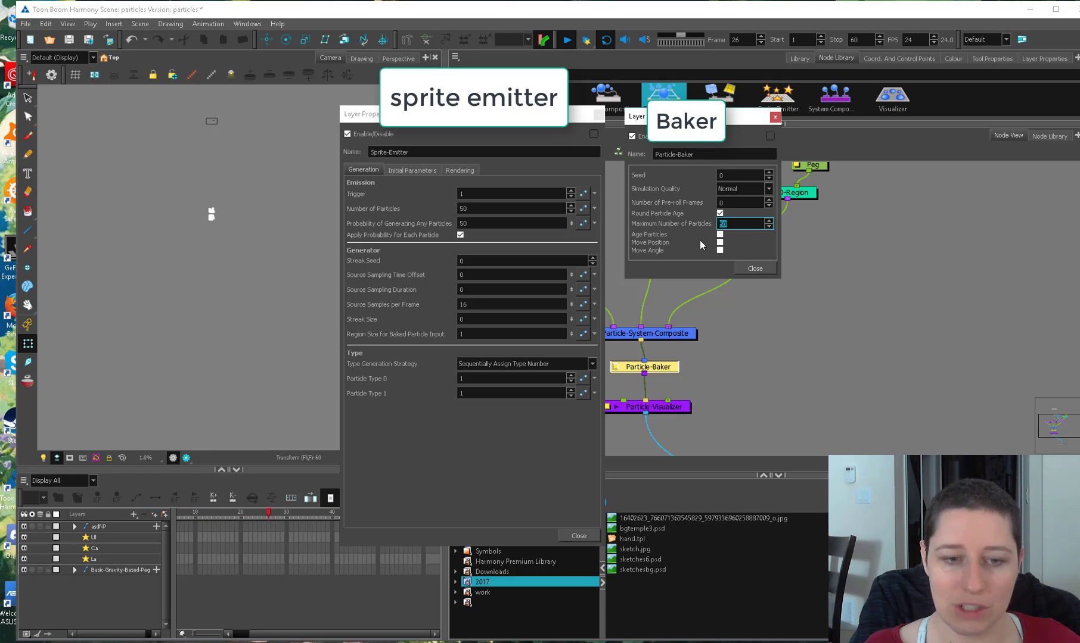
type("22")
key("Return")
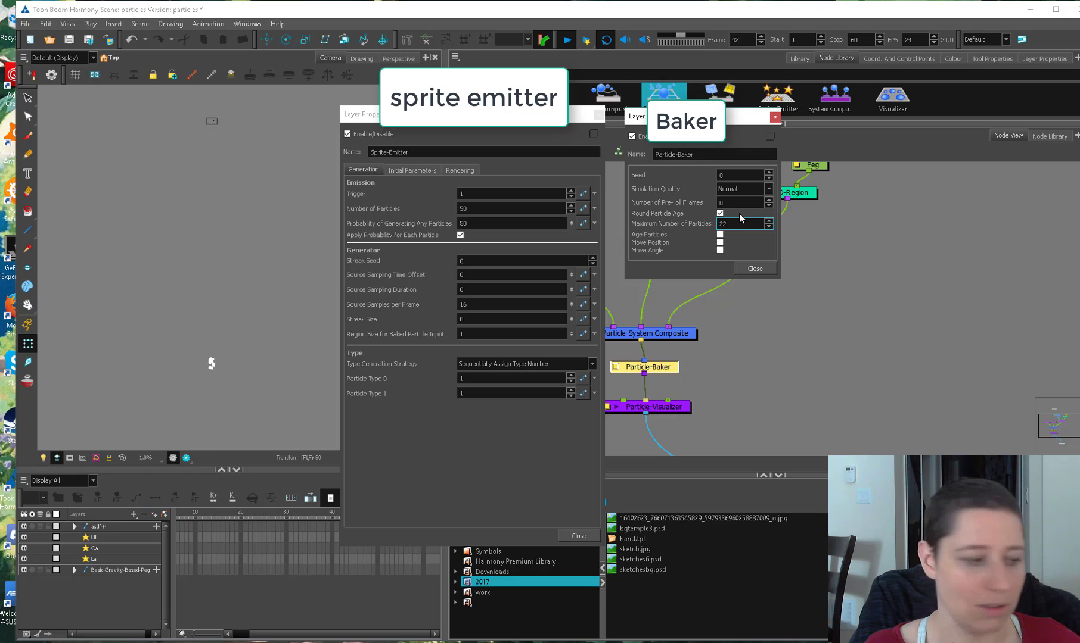
Set Particle-Baker's Maximum Number of Particles to 500, and close both layer properties windows.
left_click(235, 149)
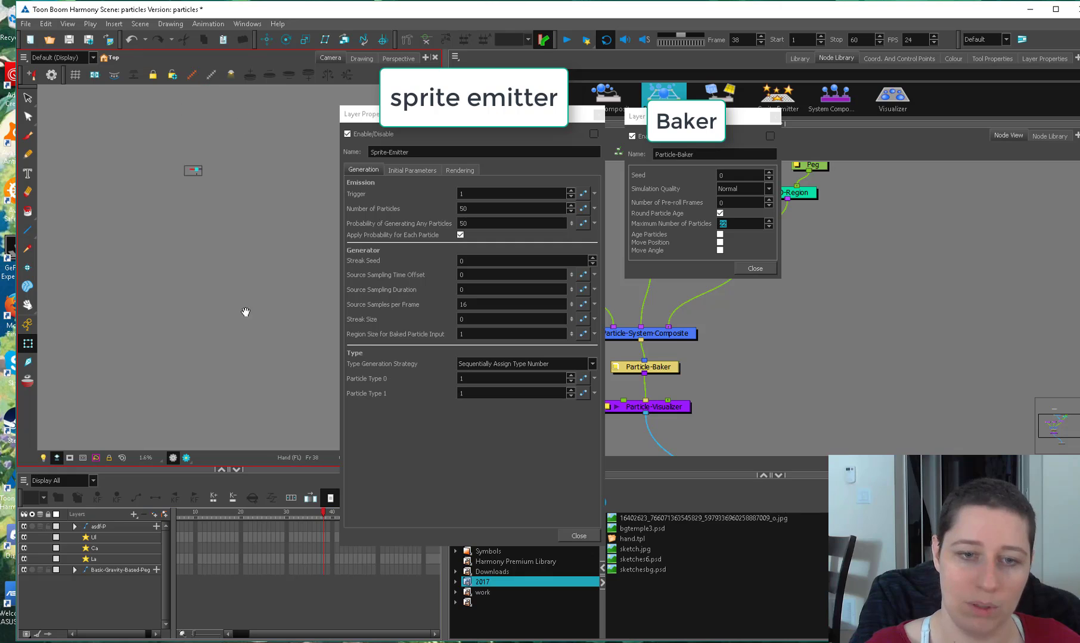
scroll(236, 258, "up", 3)
scroll(260, 292, "up", 4)
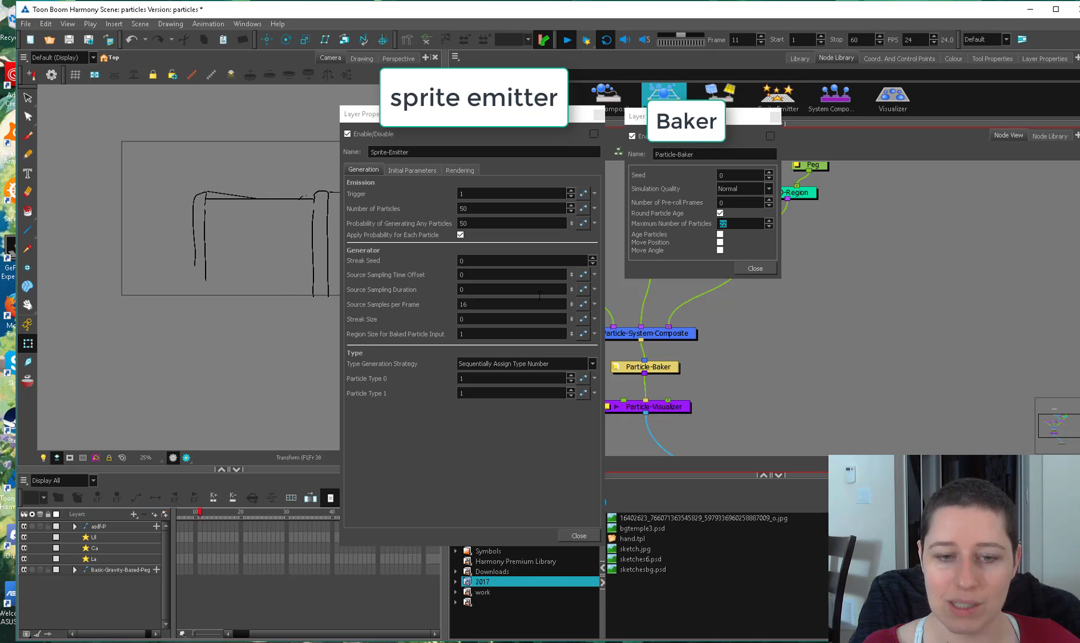
left_click(712, 240)
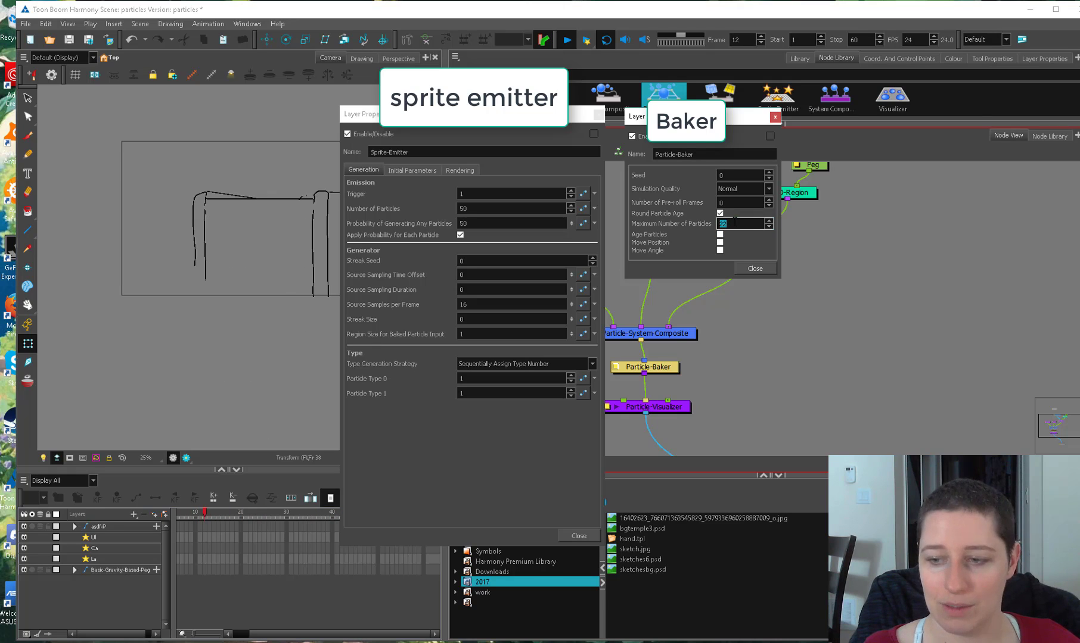
type("500")
key("Return")
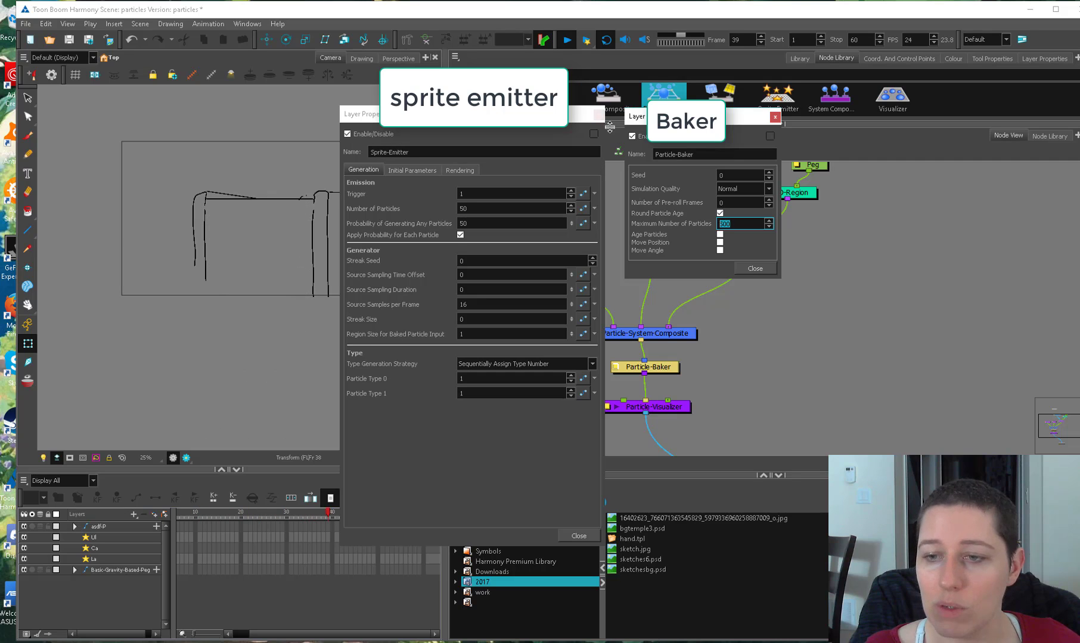
left_click(773, 118)
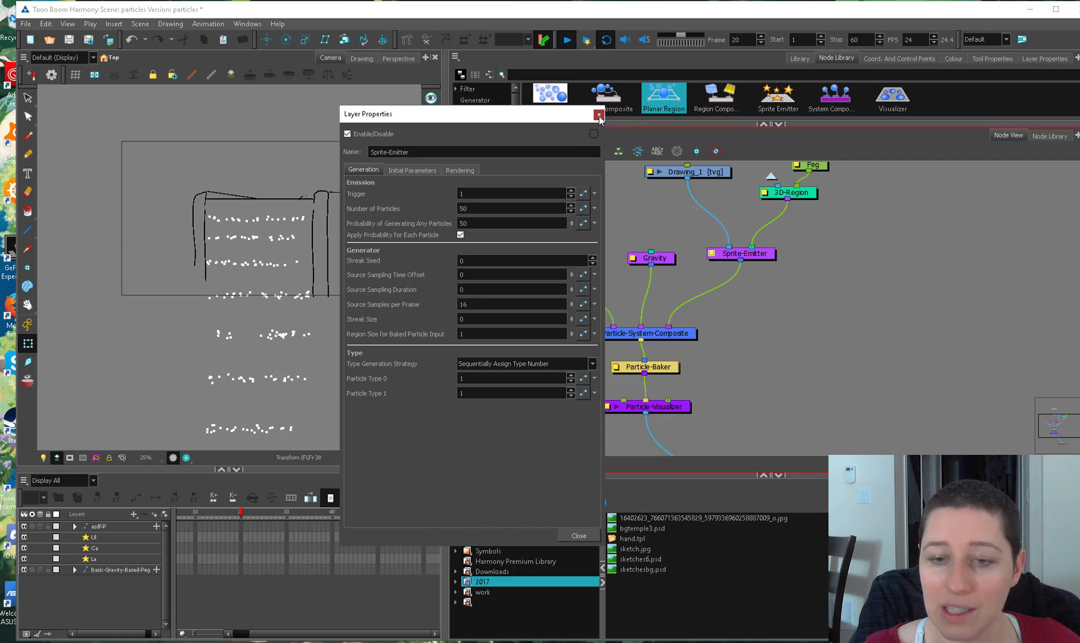
left_click(598, 113)
Enlarge the Node Library and add a Kill particle modifier beside the particle network, below Move-Particles.
left_click_drag(621, 123, 620, 215)
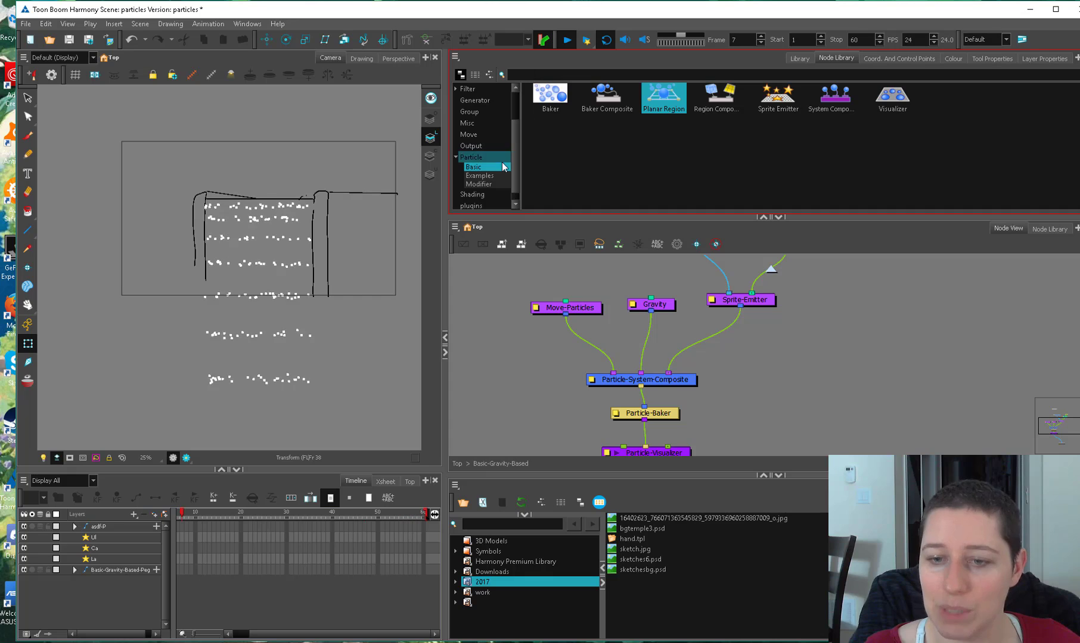
left_click(493, 185)
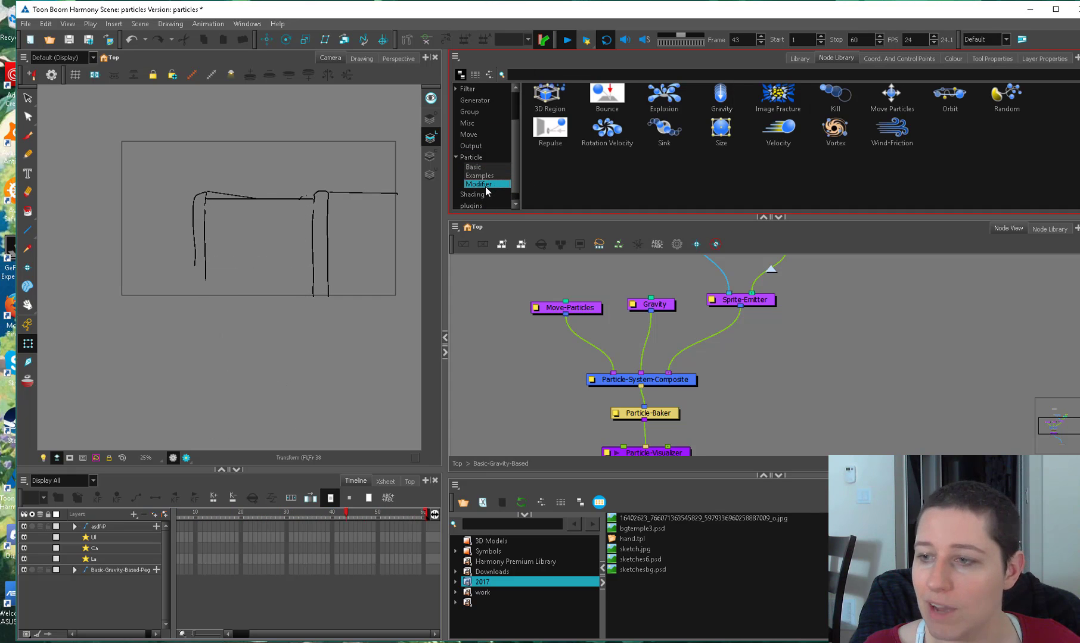
left_click_drag(834, 95, 530, 340)
Set Particle-Baker's Maximum Number of Particles to 10000 and close its layer properties.
double_click(648, 413)
left_click(731, 224)
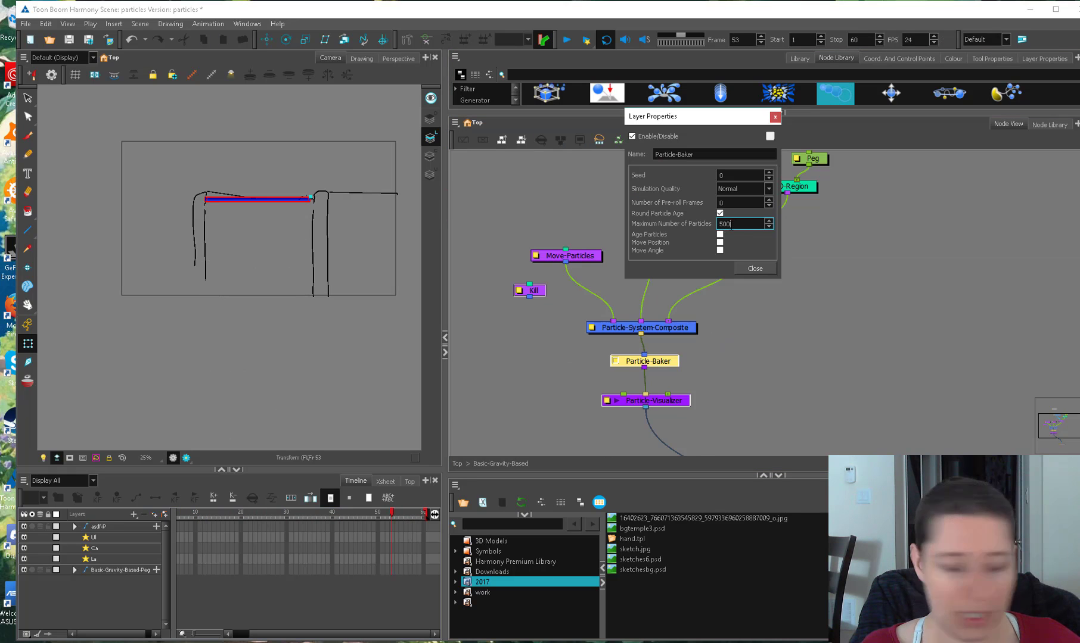
key("BackSpace")
key("BackSpace")
key("BackSpace")
type("10000")
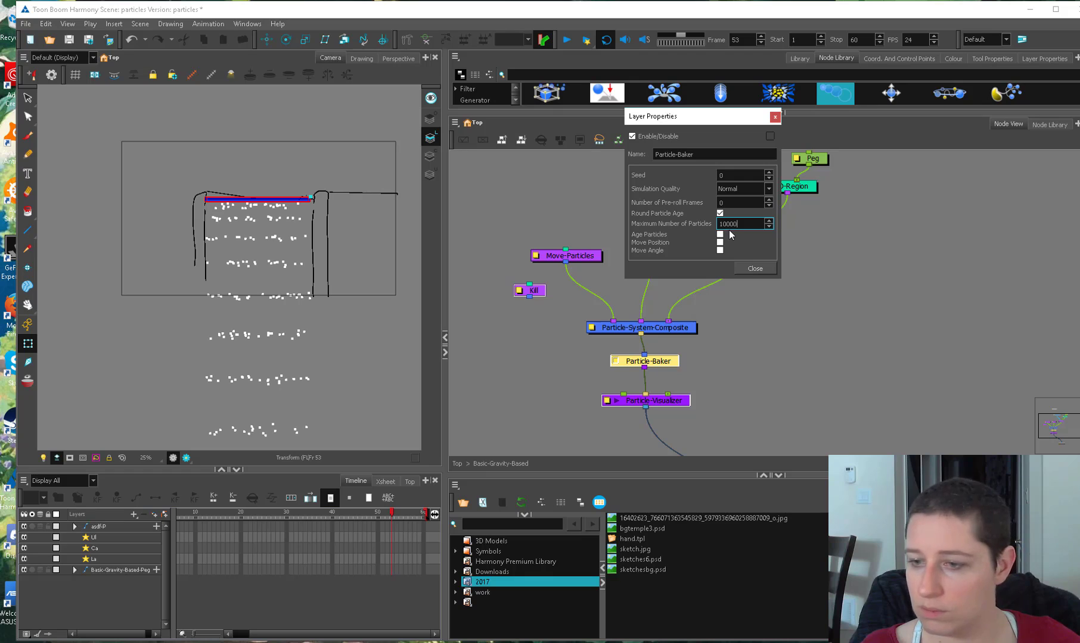
left_click(753, 267)
Connect the Kill node to Particle-System-Composite and place it above Gravity, with Sprite-Emitter's layer properties open alongside.
left_click_drag(554, 317, 602, 325)
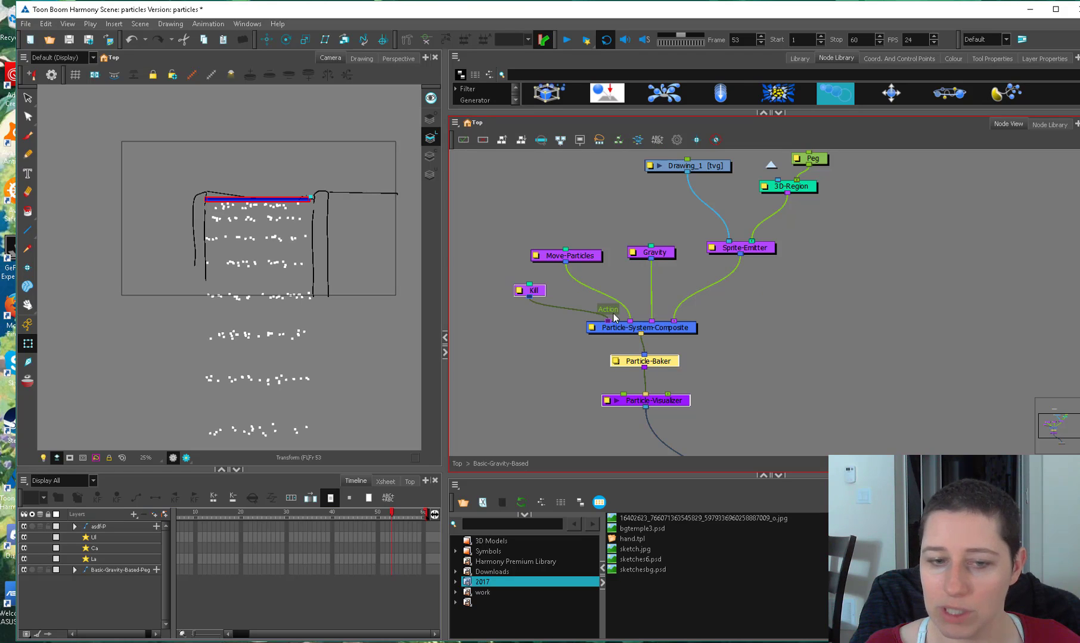
double_click(710, 248)
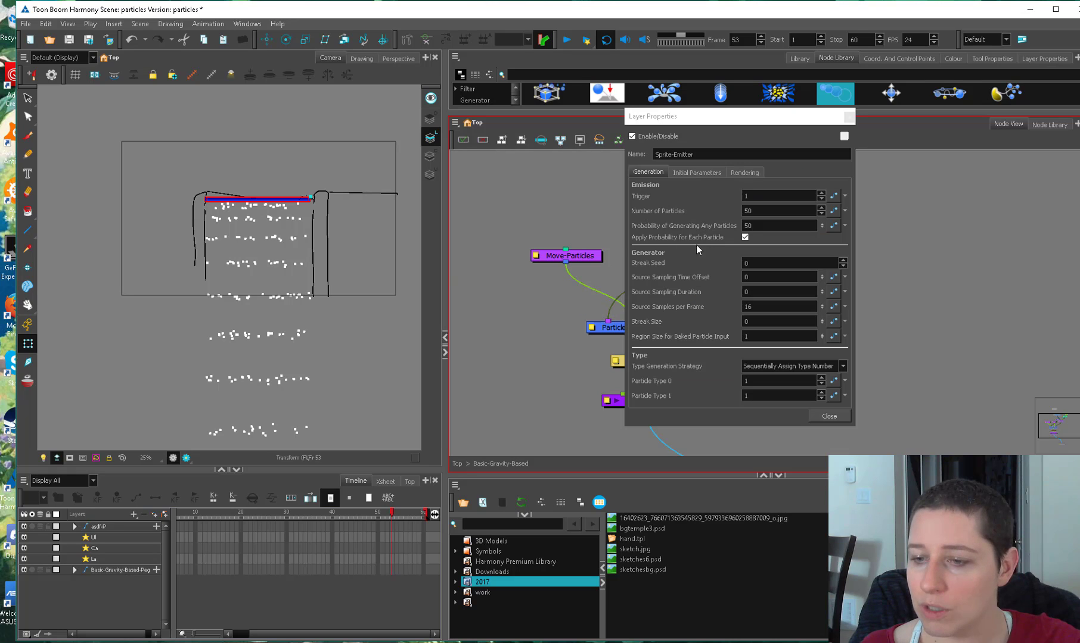
left_click_drag(747, 117, 463, 114)
left_click(691, 228)
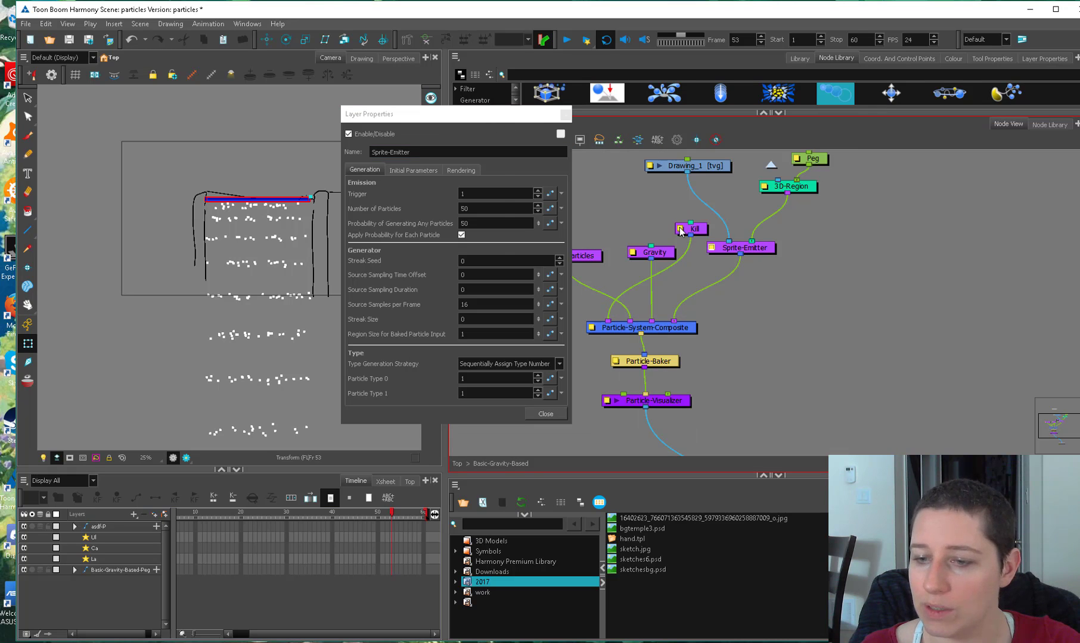
Open the Kill node's layer properties beside Sprite-Emitter's, and examine the emitter's Initial Parameters and Generation settings.
double_click(692, 228)
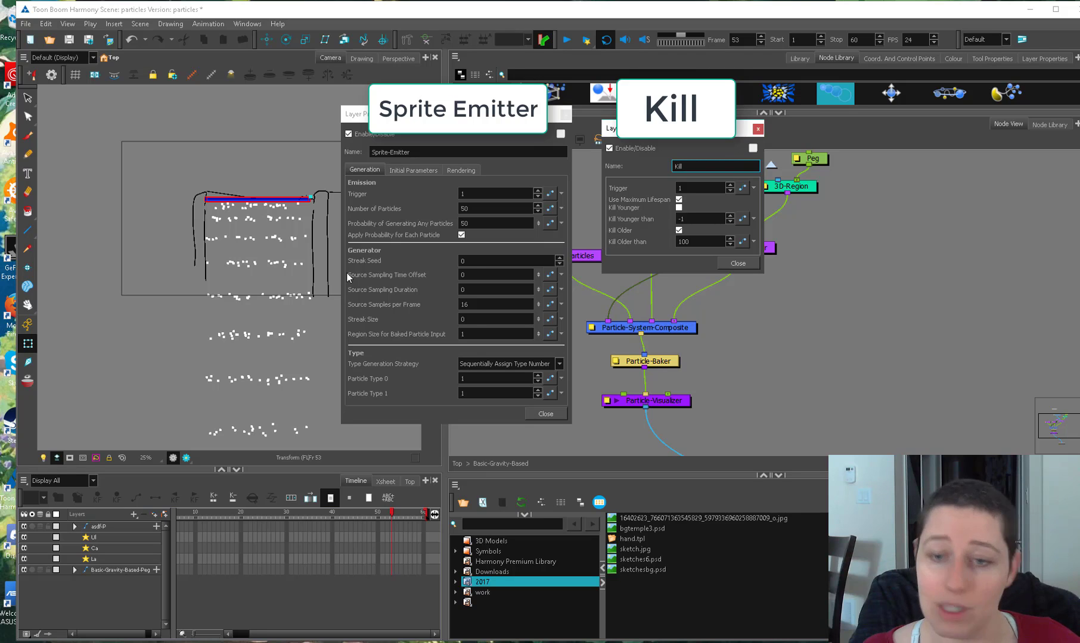
left_click(427, 169)
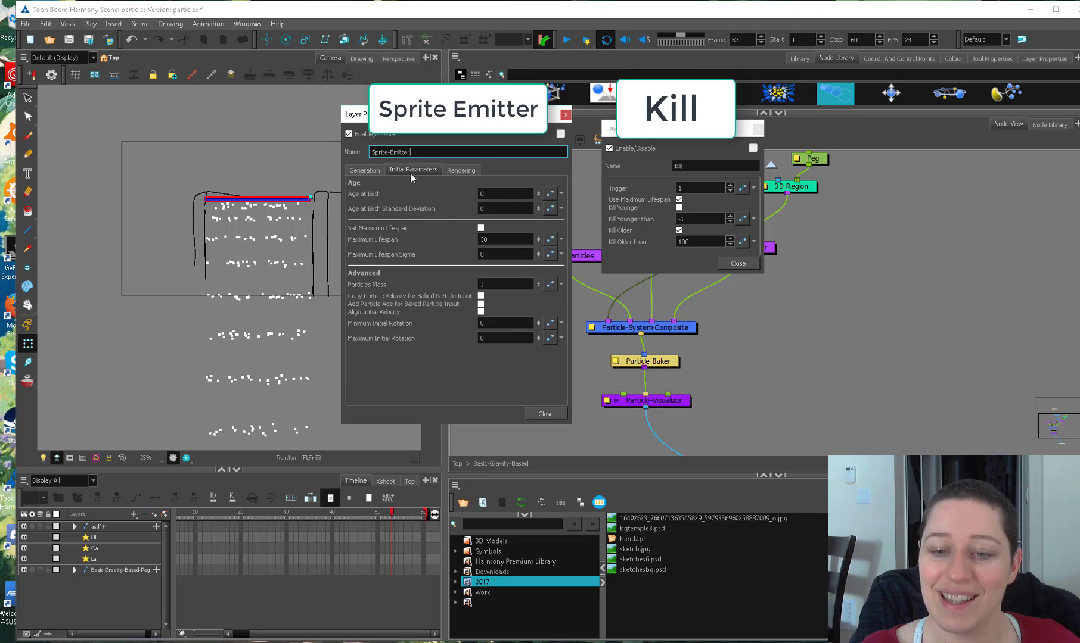
left_click(365, 171)
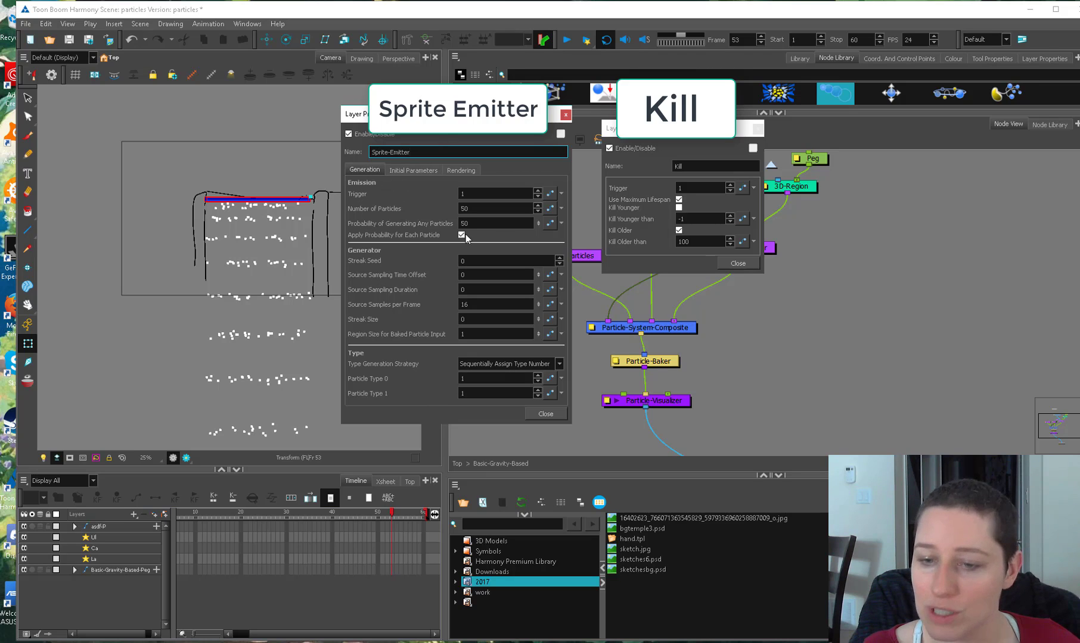
Set Sprite-Emitter's Age at Birth to 20 and its Maximum Lifespan to 65 in the Initial Parameters.
left_click(394, 169)
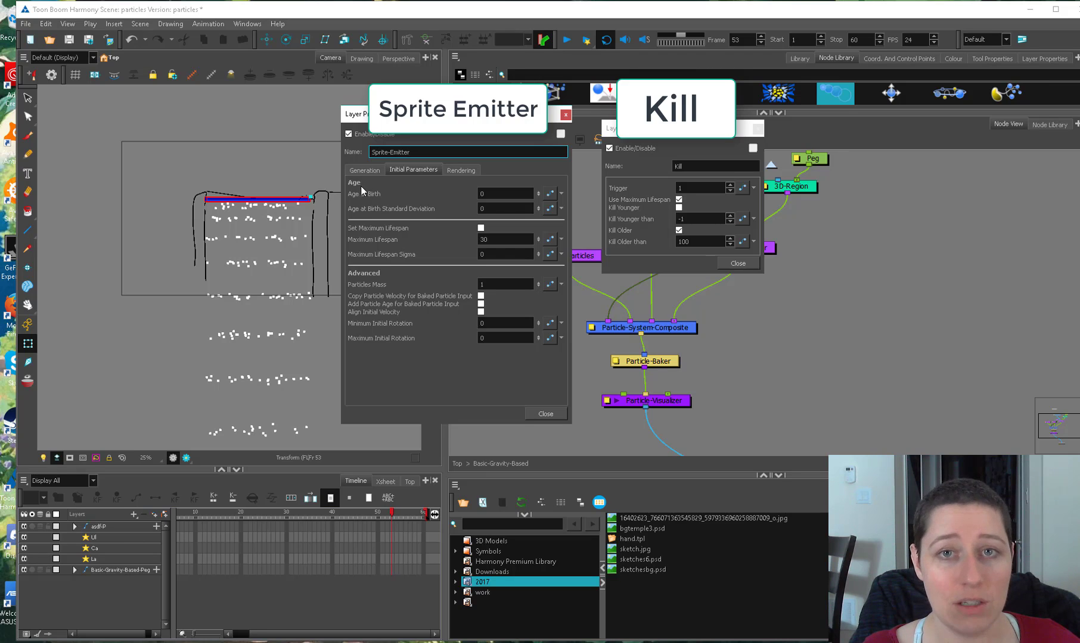
key("Tab")
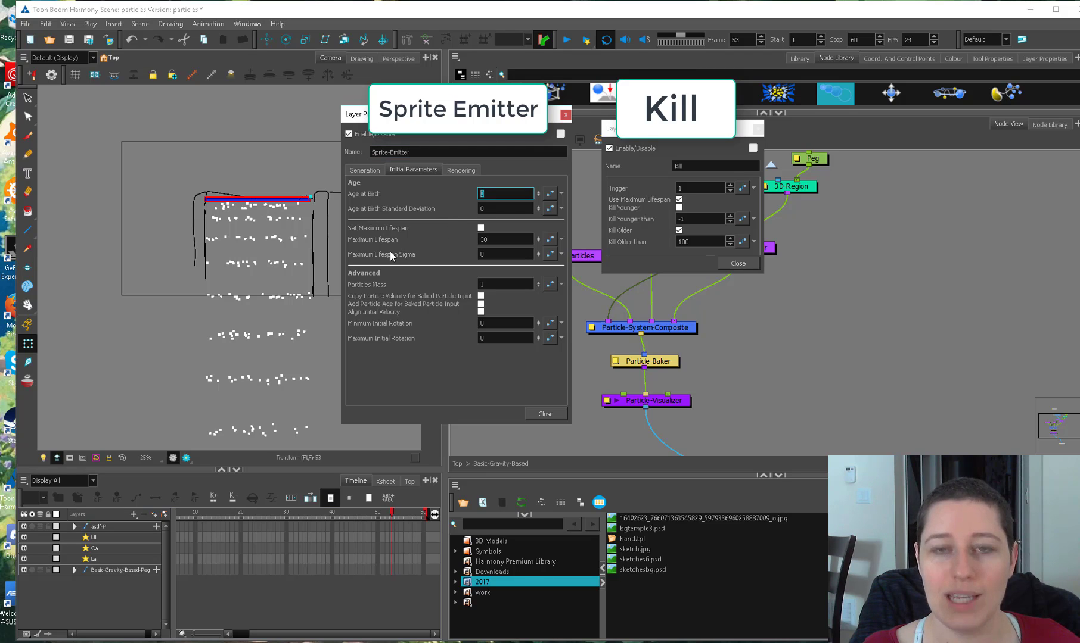
type("20")
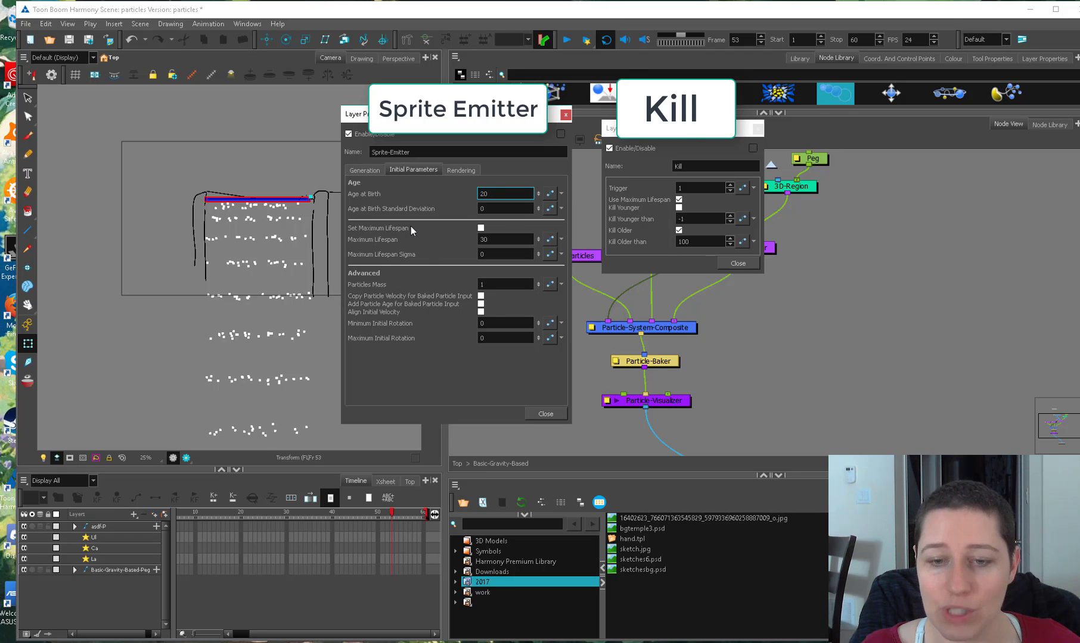
left_click(480, 239)
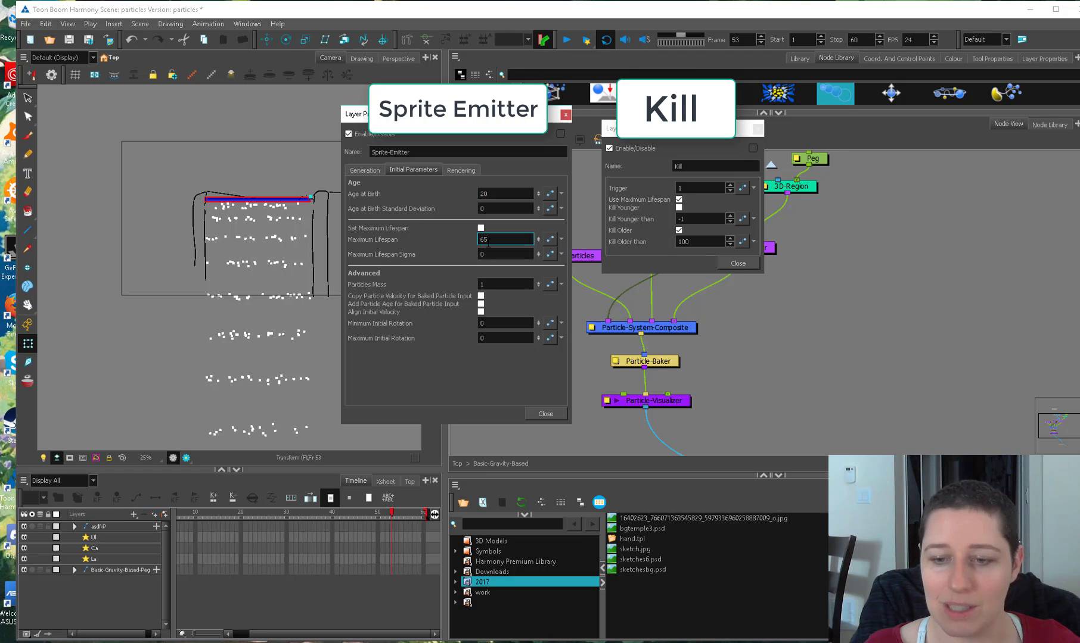
key("Return")
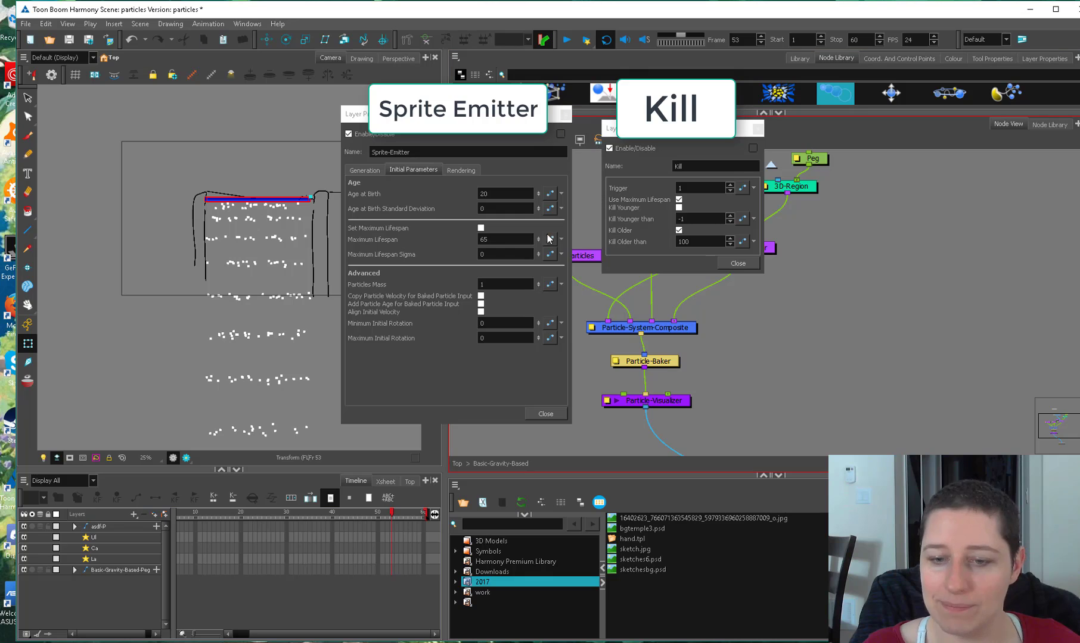
Arrange Particle-Baker's layer properties between Sprite-Emitter's and Kill's, enabling Age Particles on the baker and Set Maximum Lifespan on the emitter.
left_click_drag(701, 136, 869, 151)
left_click_drag(702, 244, 679, 239)
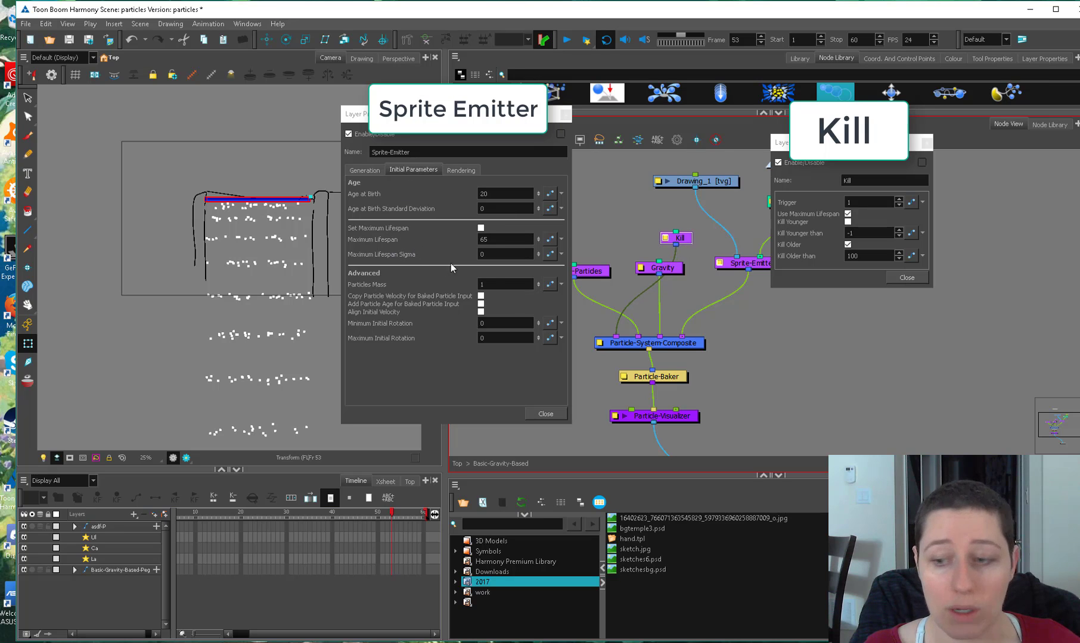
left_click_drag(722, 333, 741, 282)
left_click(643, 332)
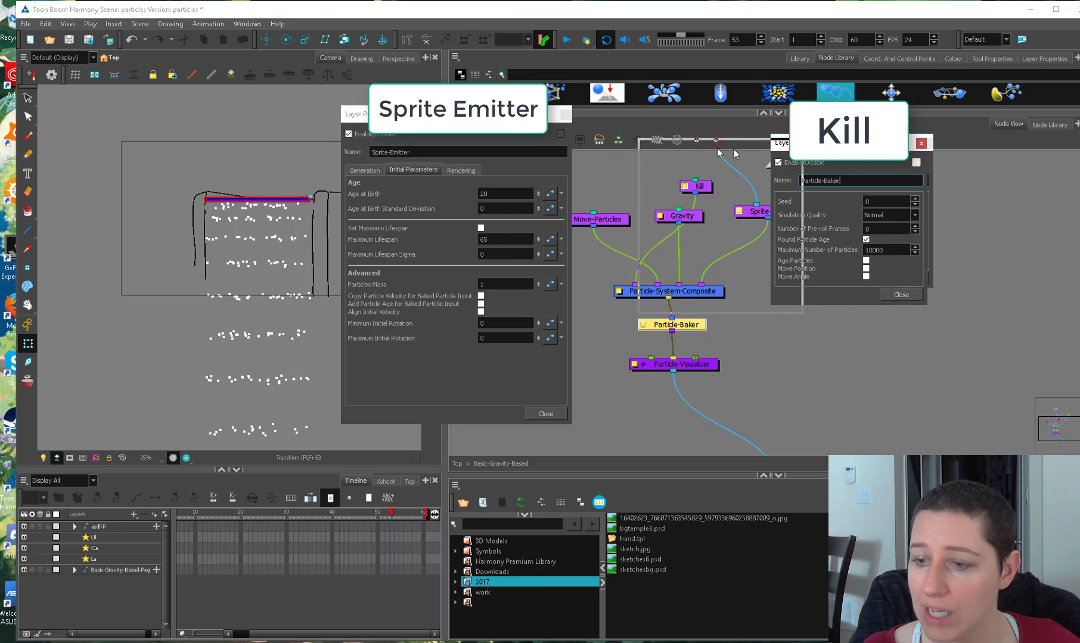
left_click_drag(834, 143, 674, 145)
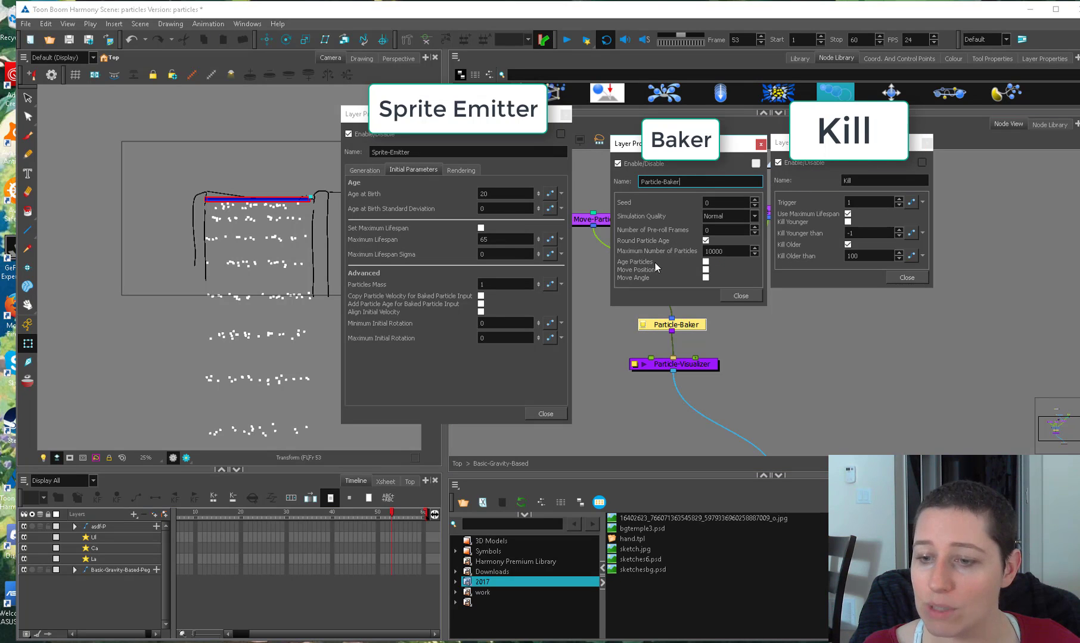
left_click(705, 262)
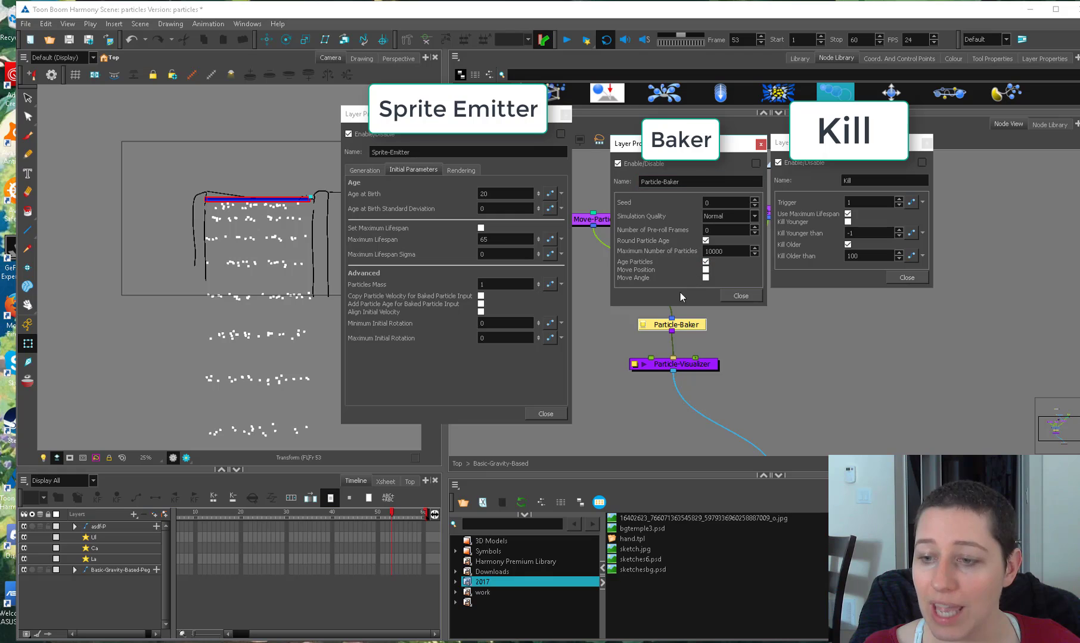
left_click(481, 228)
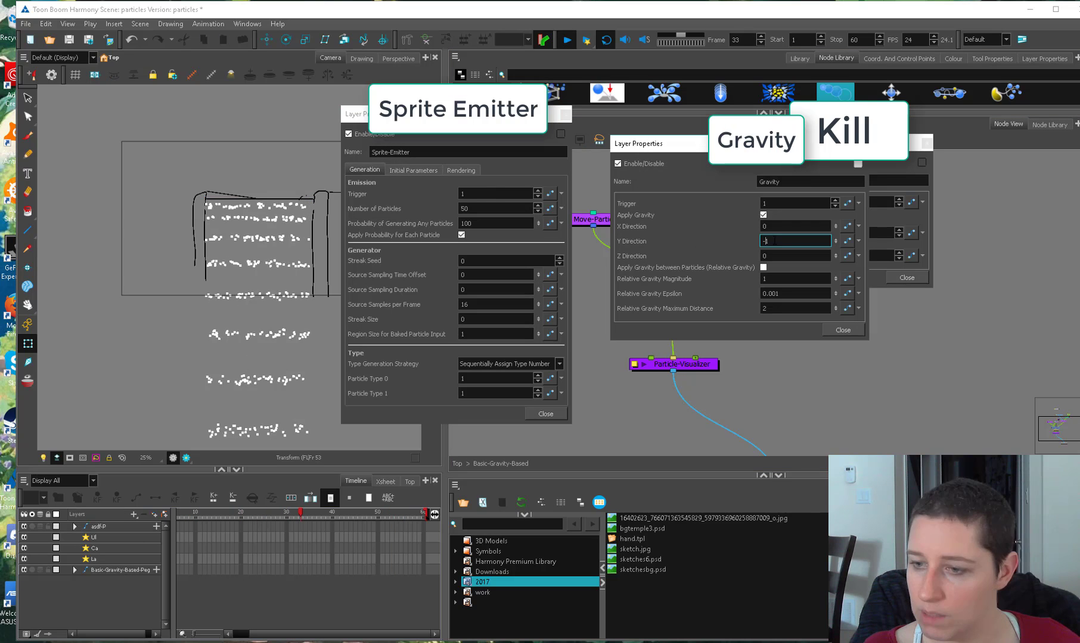
Set the Gravity node's Y Direction to -.25 and close its layer properties.
type(".5")
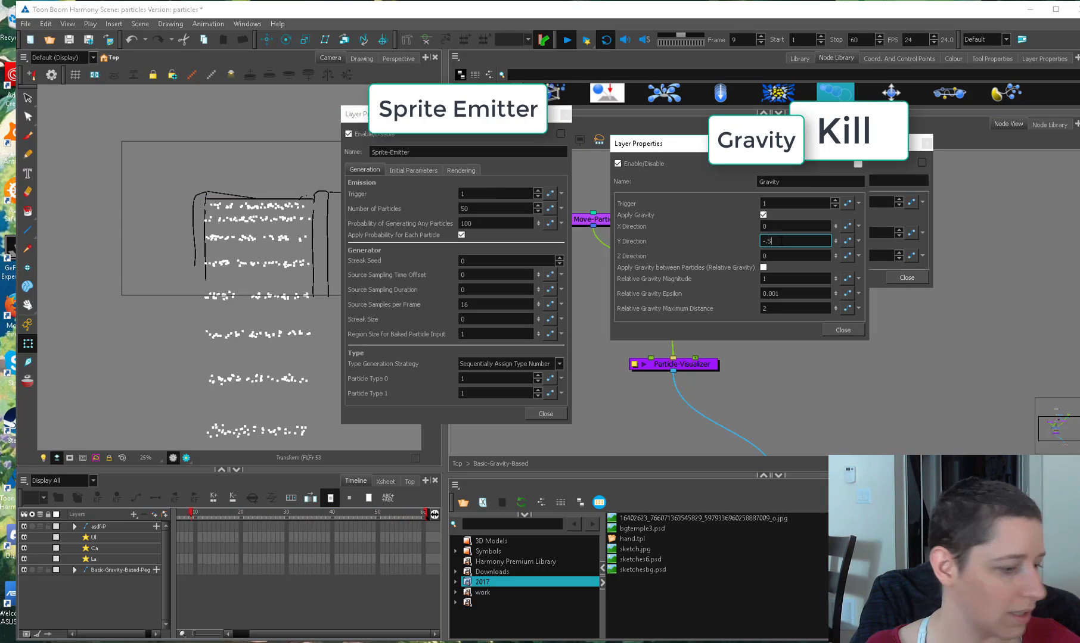
key("BackSpace")
type("2")
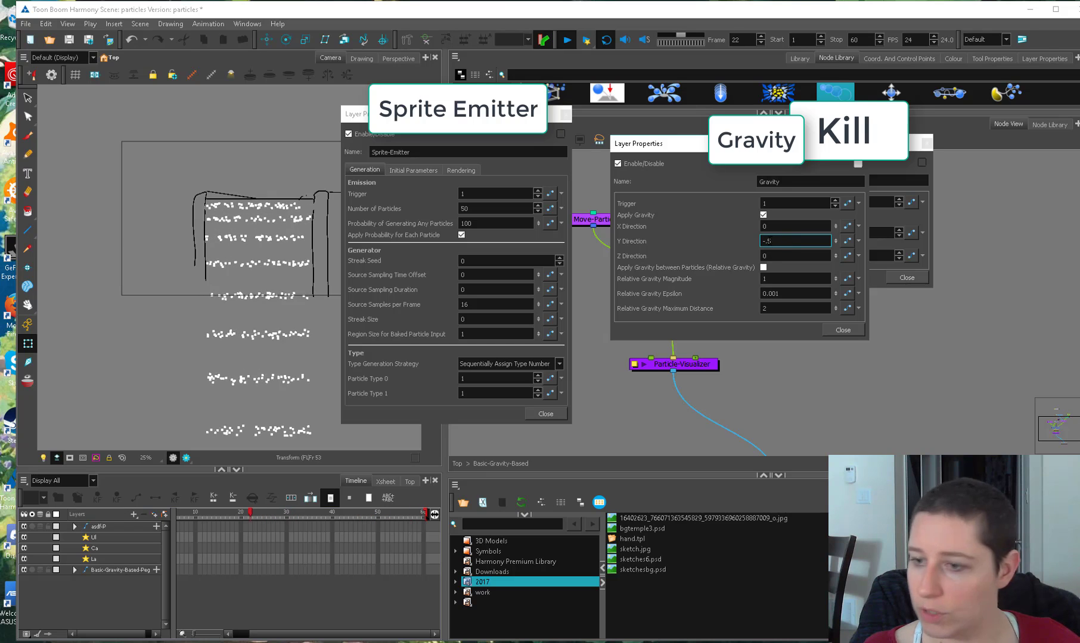
type("5")
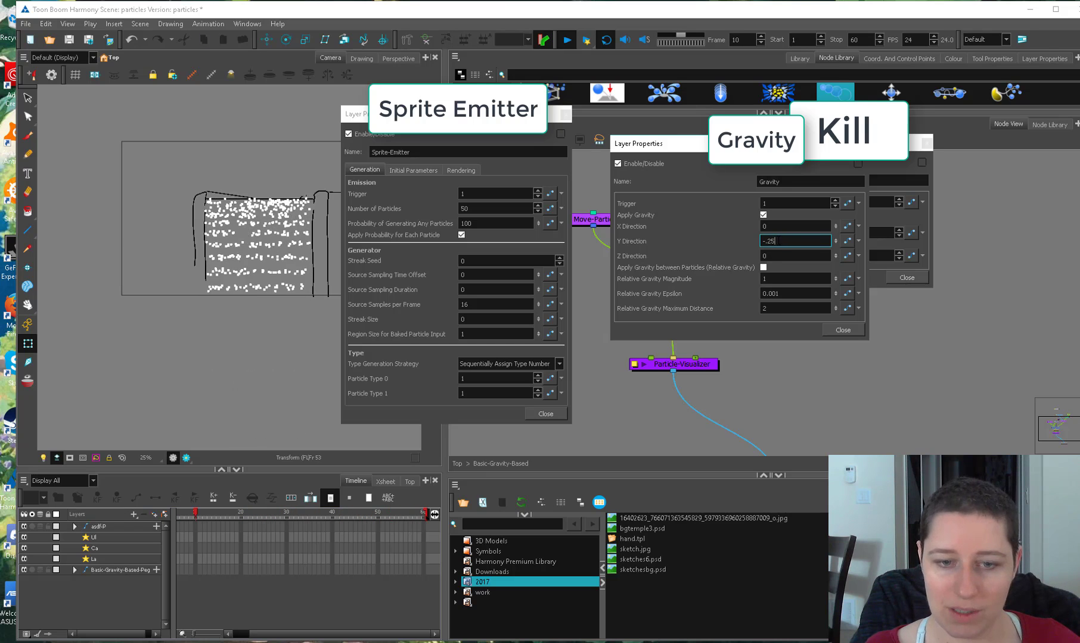
key("Return")
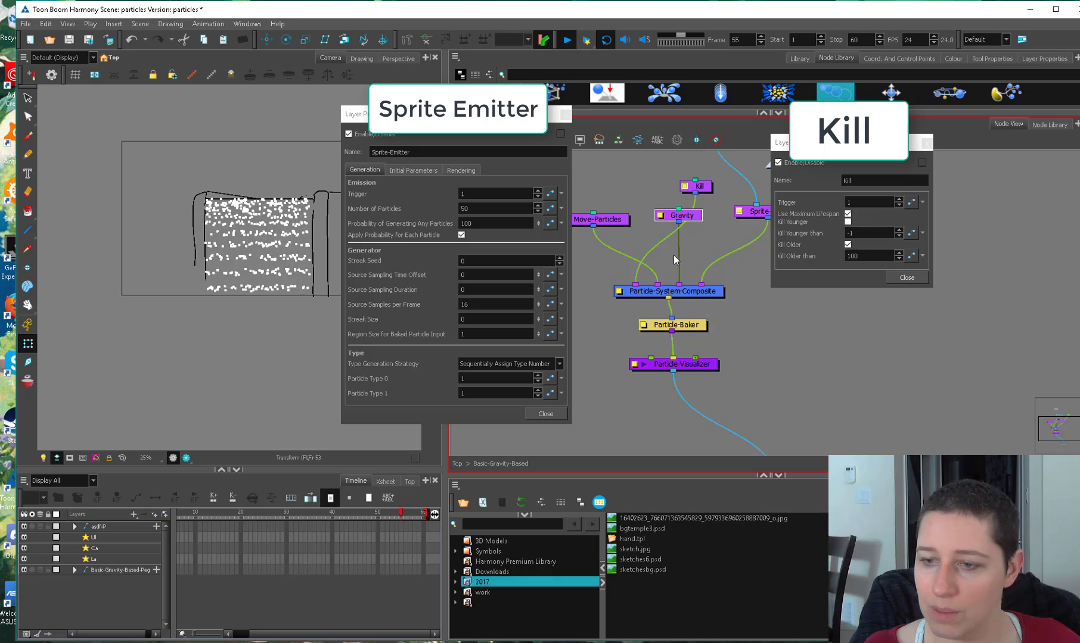
Disconnect Kill from Particle-System-Composite to compare the particle stream during playback, and reconnect it between Move-Particles and Gravity.
left_click_drag(640, 277, 663, 251)
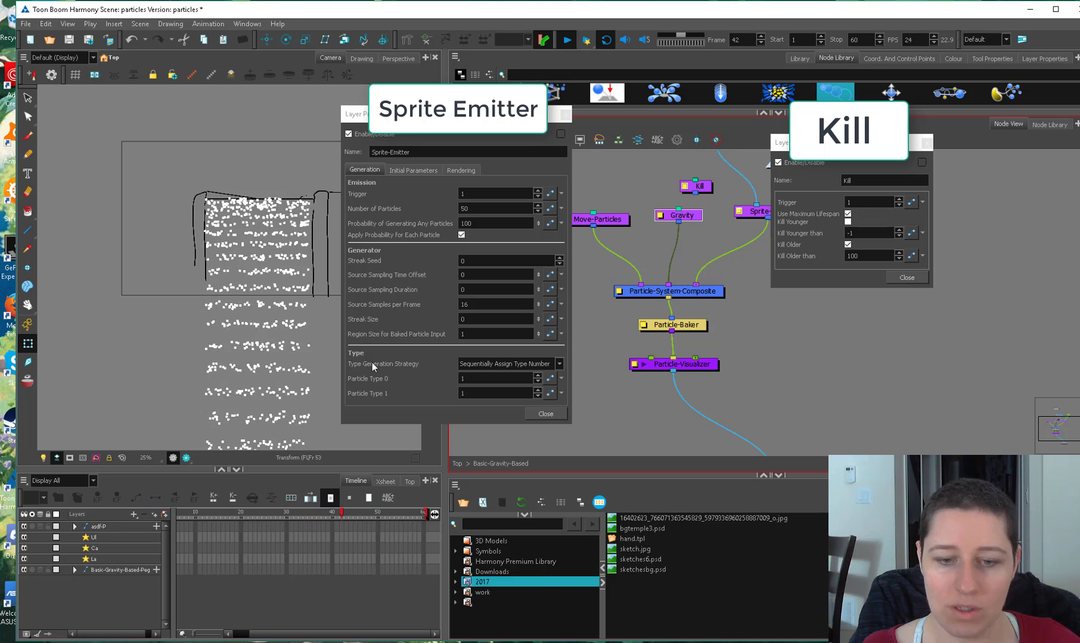
scroll(319, 389, "down", 1)
scroll(318, 389, "down", 1)
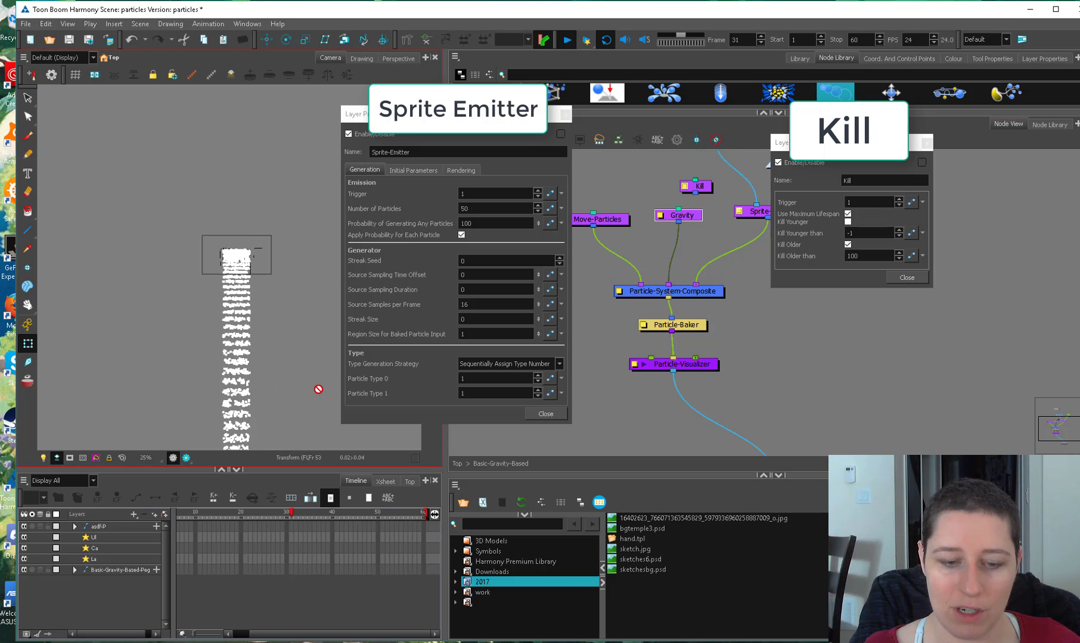
scroll(319, 389, "up", 2)
left_click_drag(695, 192, 657, 287)
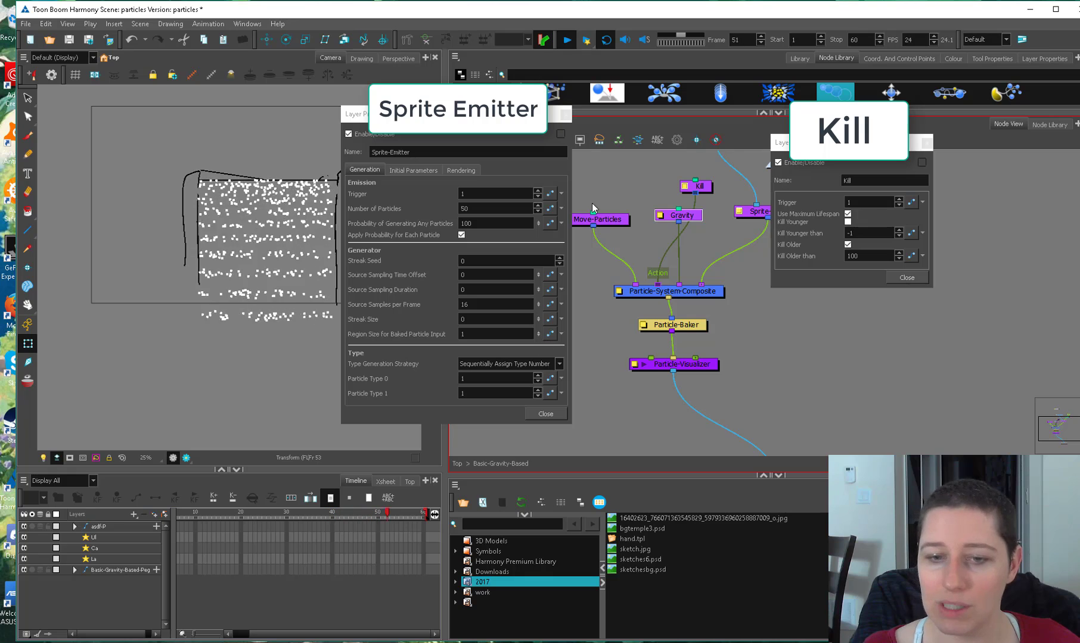
Set Sprite-Emitter's Maximum Lifespan to 35 and its Age at Birth to 0.
left_click(413, 170)
left_click(484, 239)
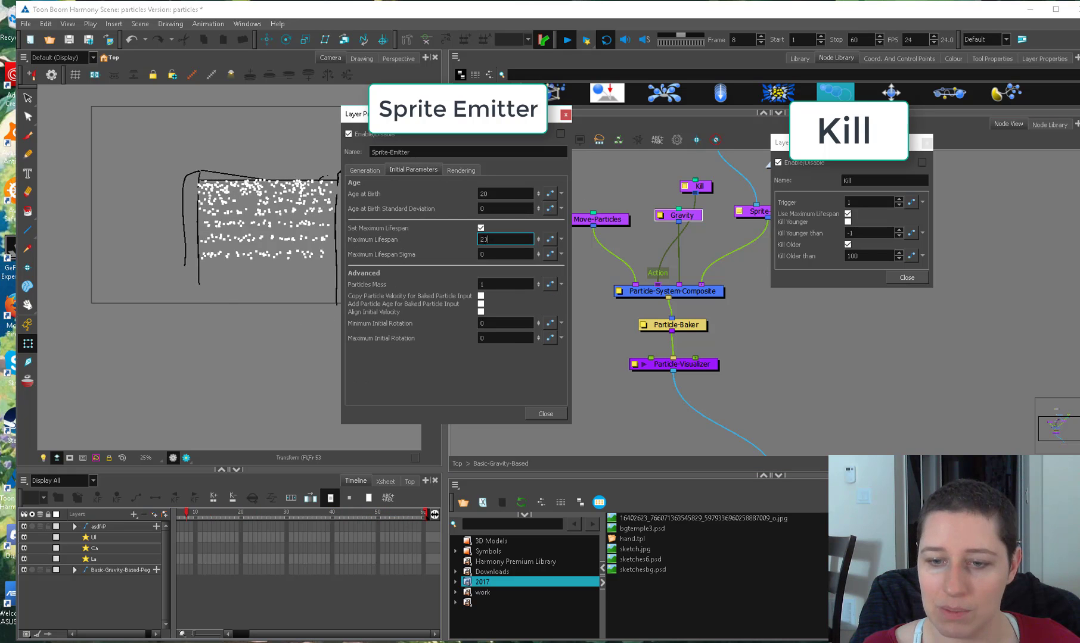
type("35")
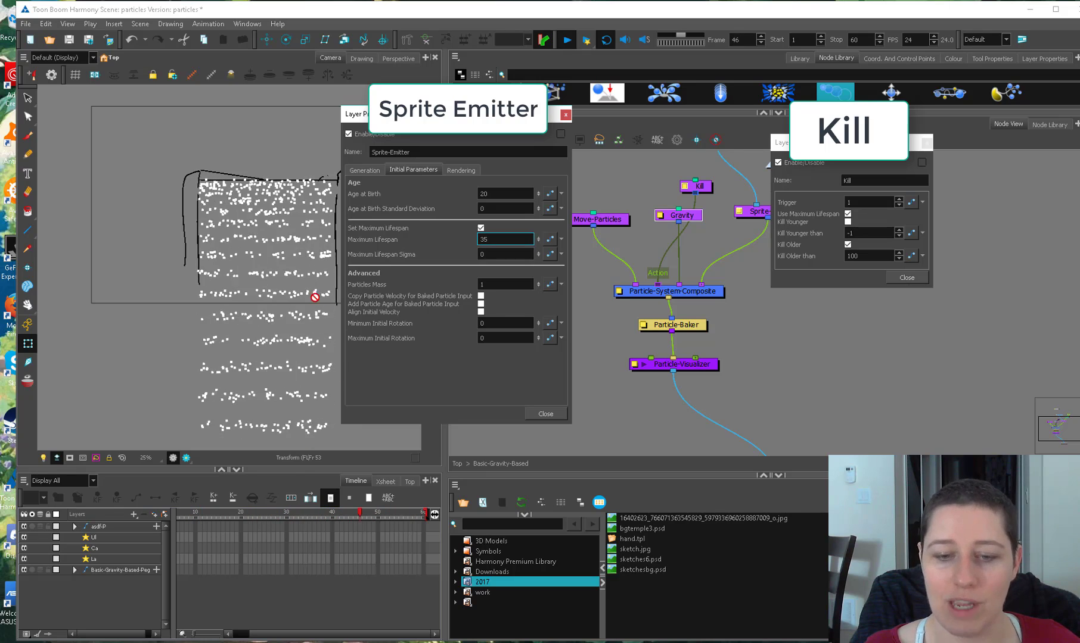
double_click(485, 194)
type("0")
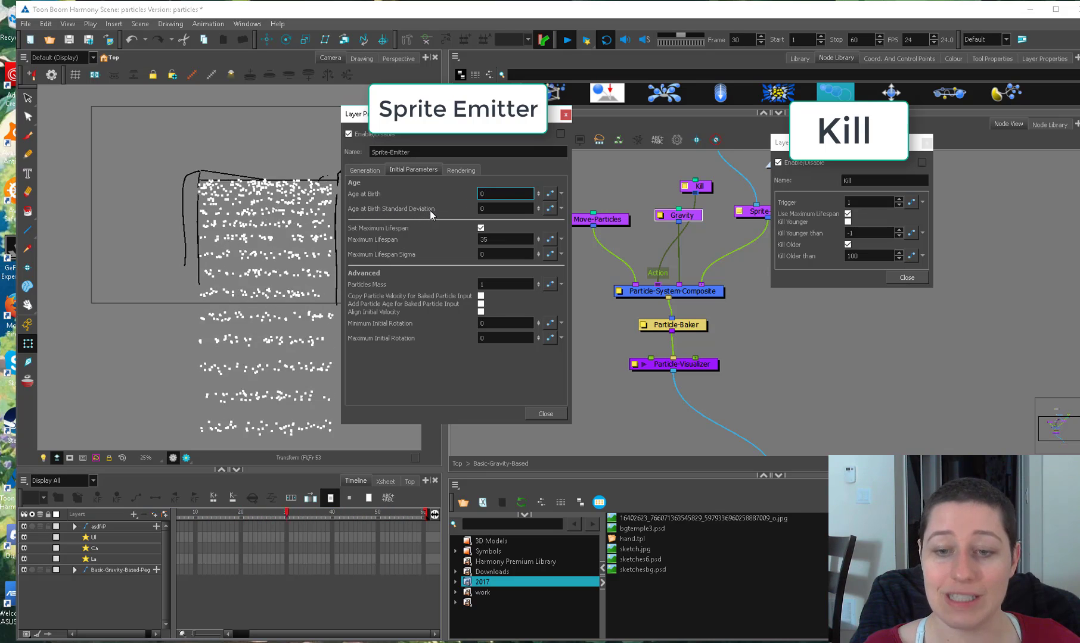
Test Age at Birth Standard Deviation values of 15 and 25 on Sprite-Emitter, and set it to 35.
left_click(497, 207)
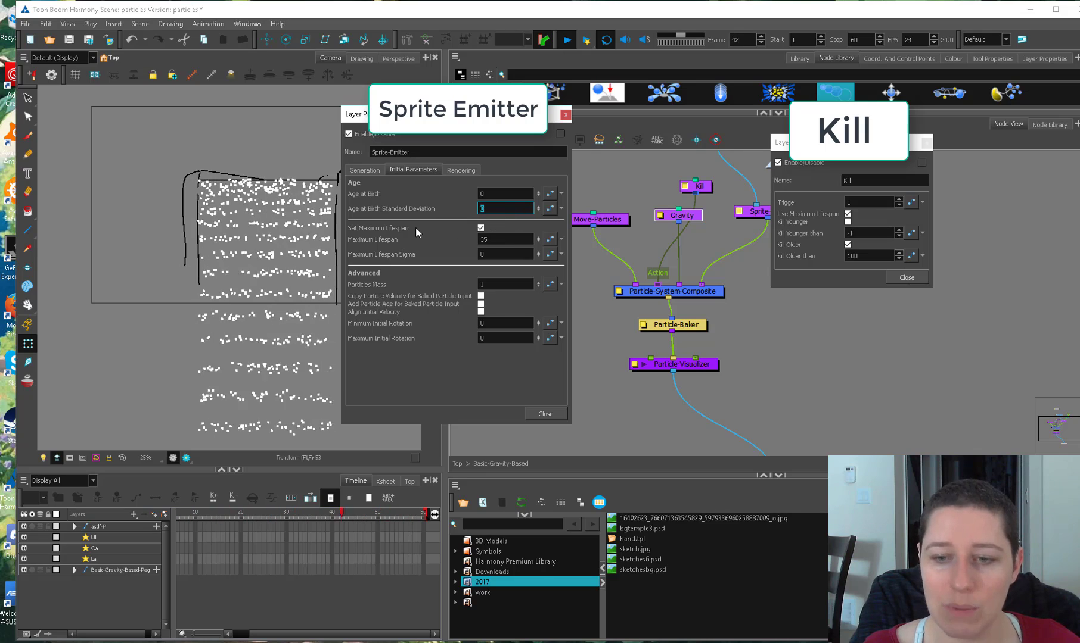
type("15")
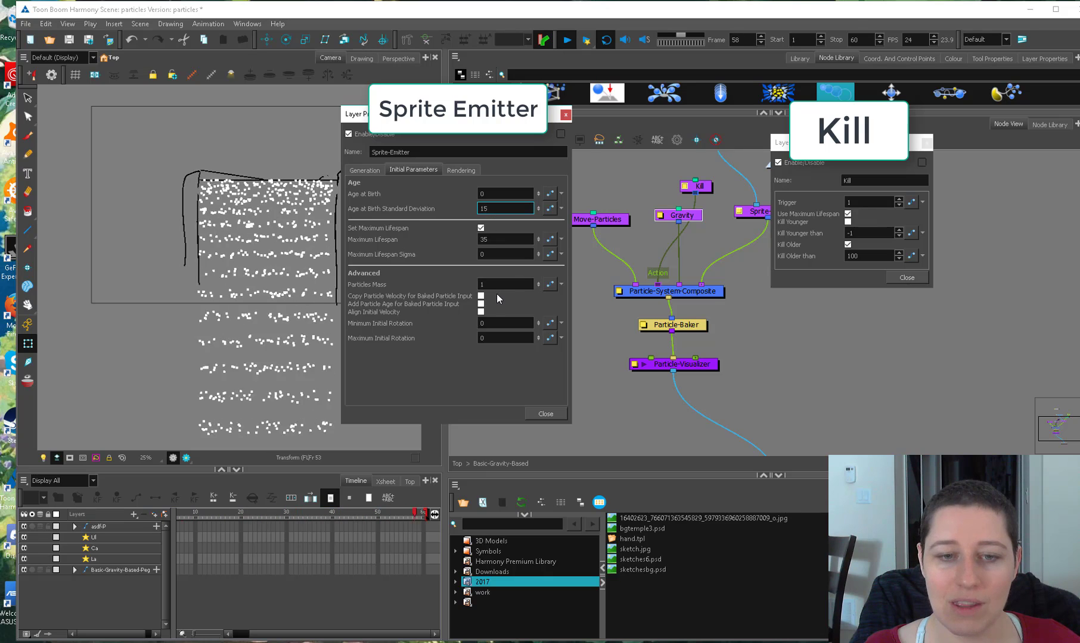
key("Return")
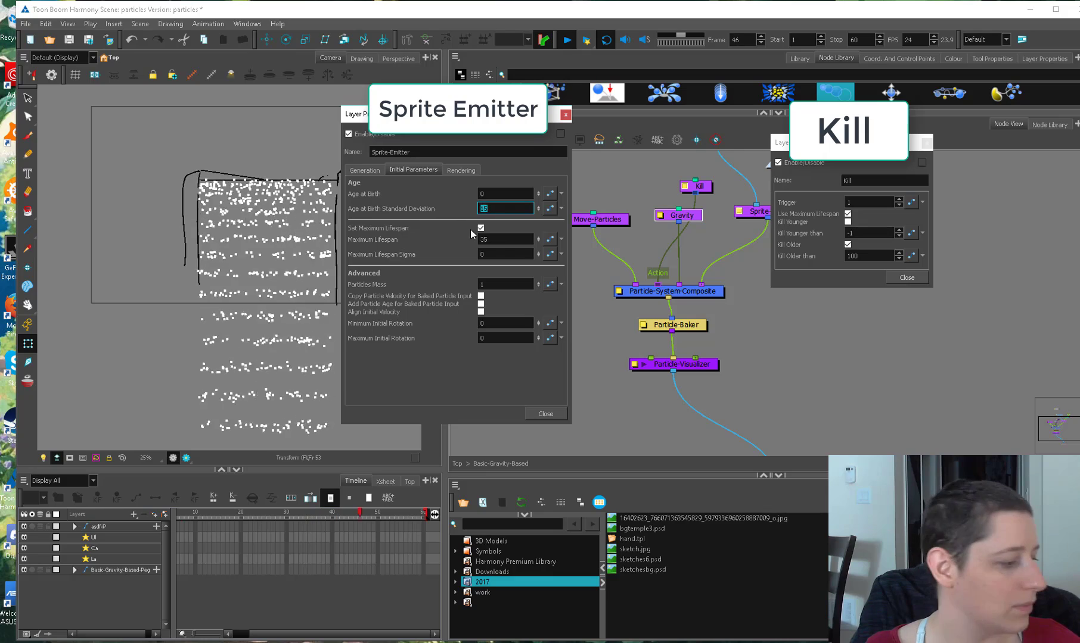
type("25")
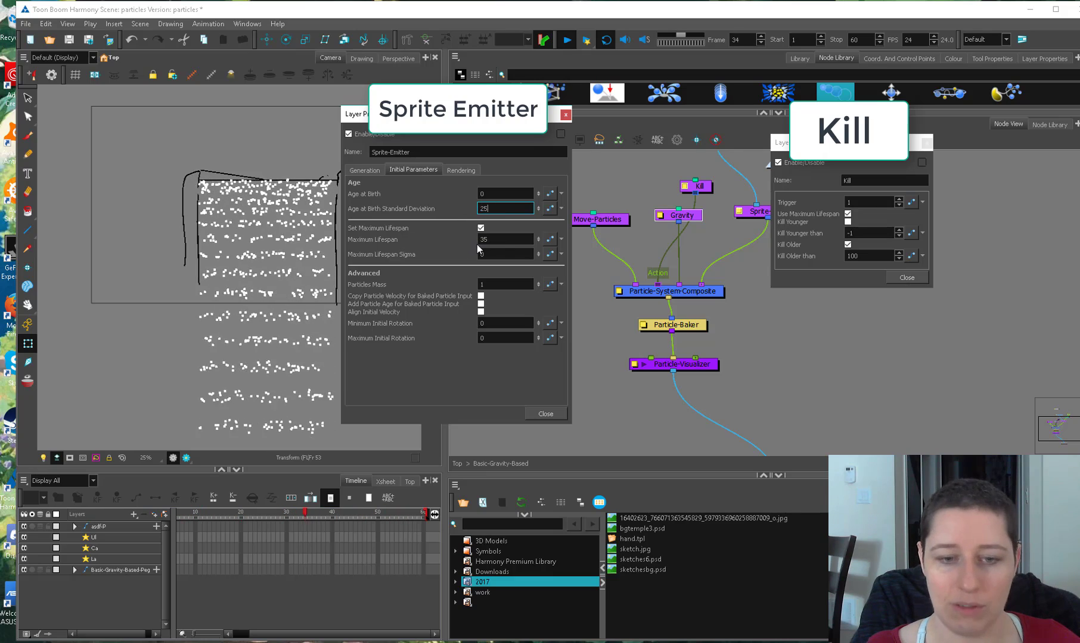
key("Return")
type("35")
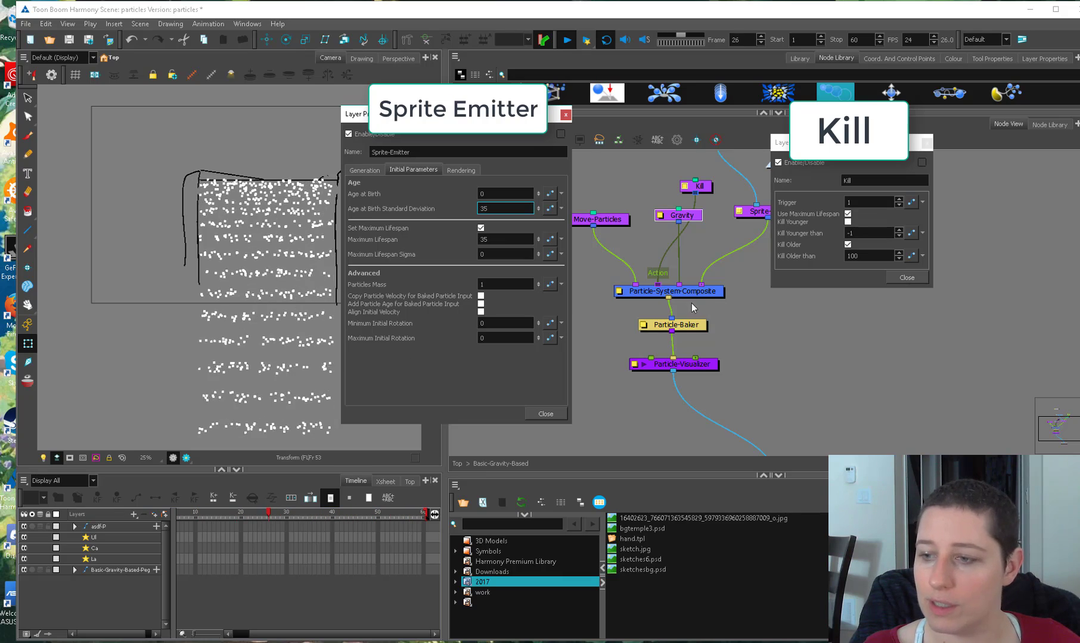
Switch Kill's Use Maximum Lifespan off to compare the particles, switch it back on, and close Kill's layer properties.
left_click_drag(785, 142, 592, 132)
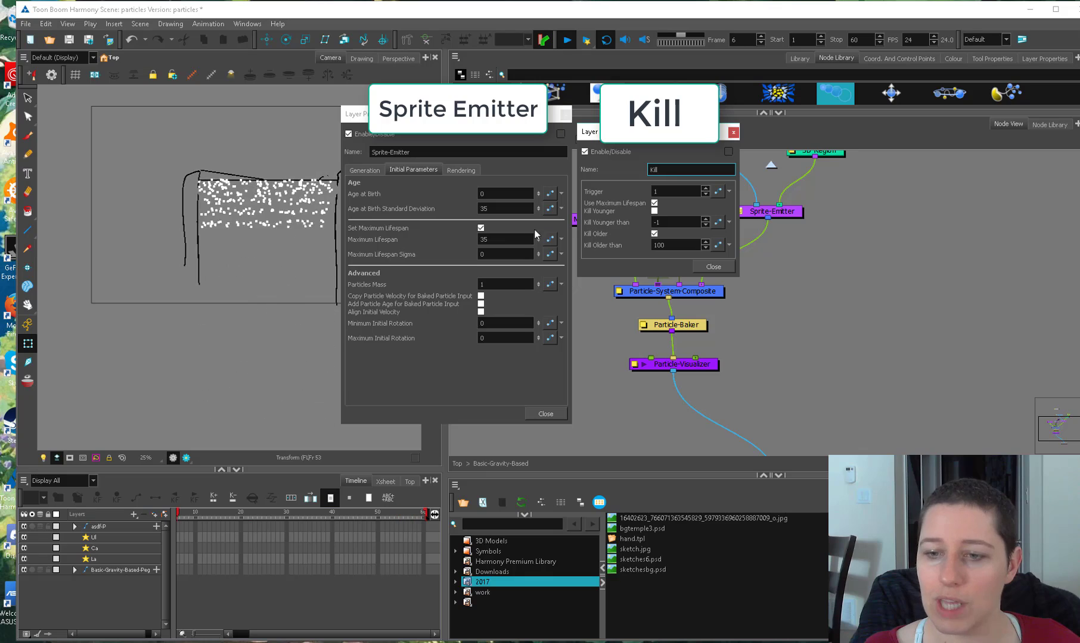
left_click(655, 203)
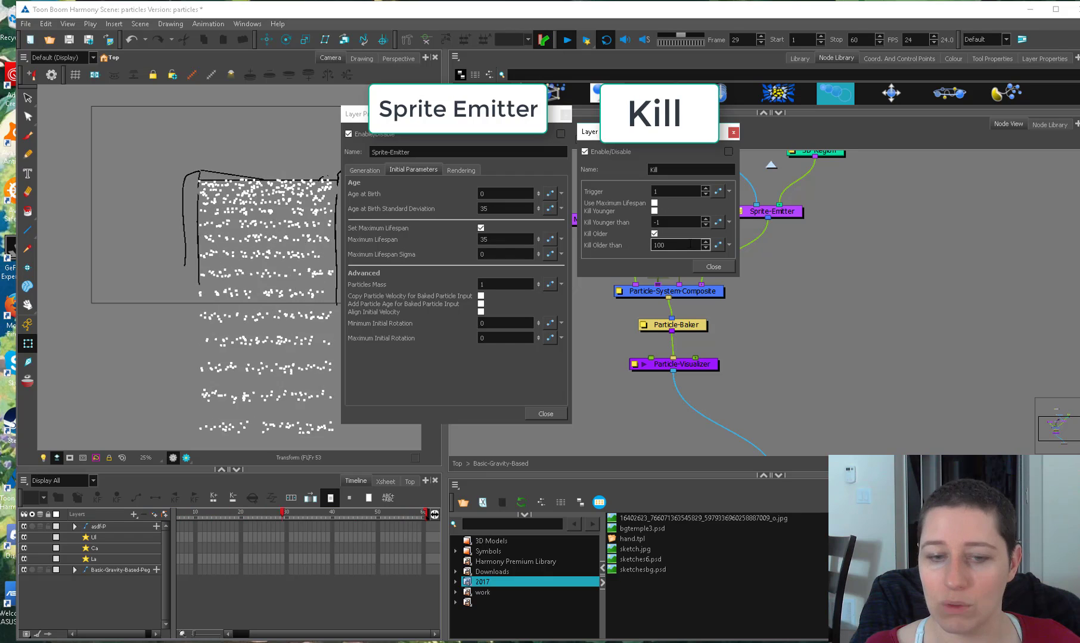
left_click(654, 204)
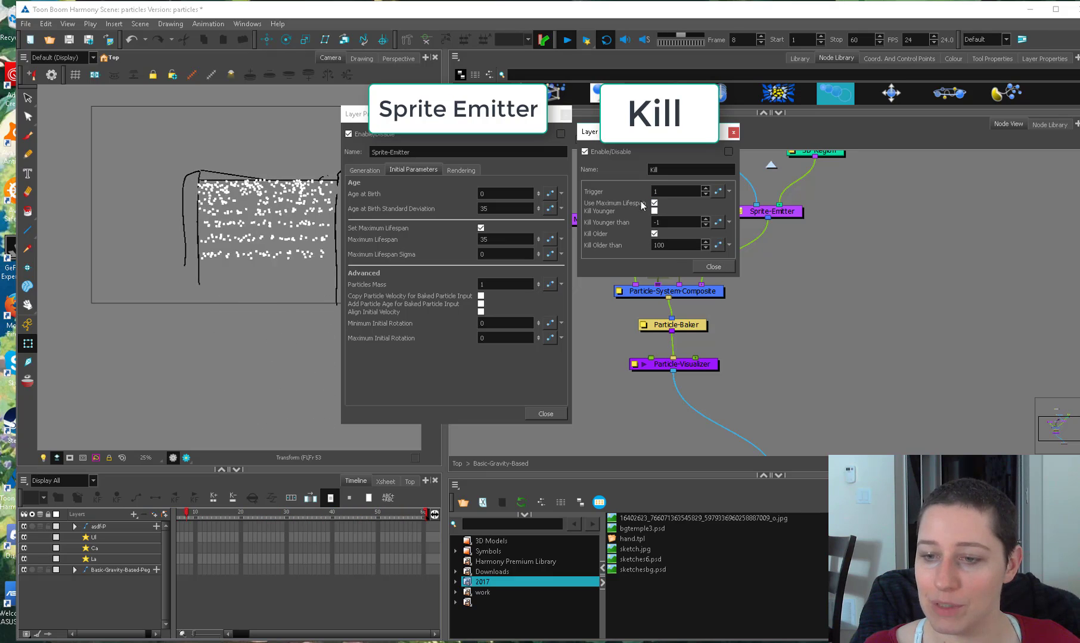
left_click(712, 266)
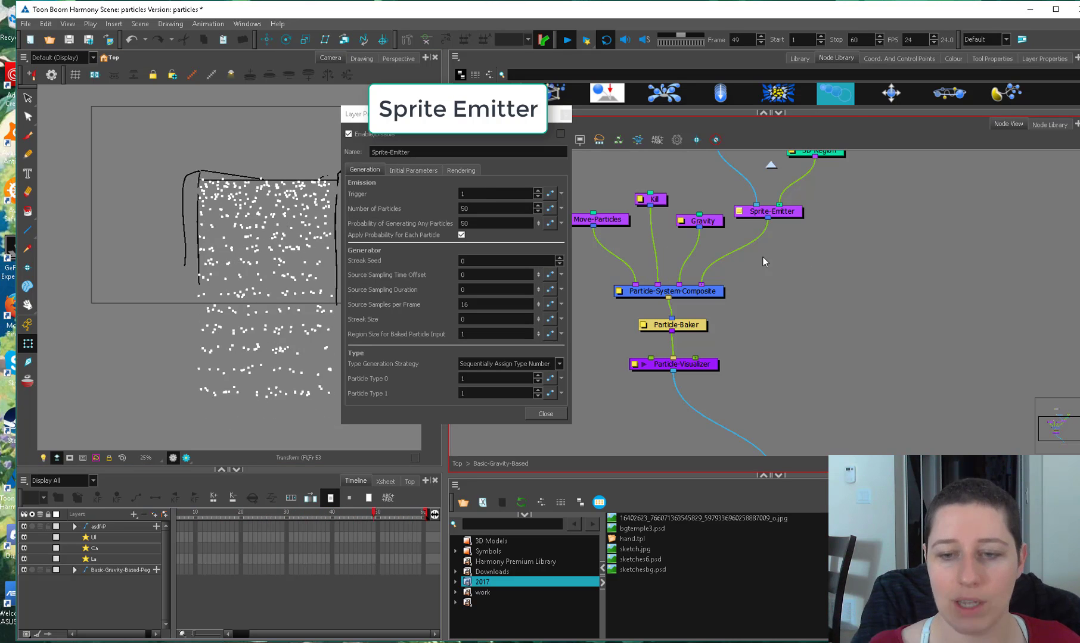
Set Sprite-Emitter's Number of Particles to 25 in the Generation settings and close its layer properties.
double_click(495, 208)
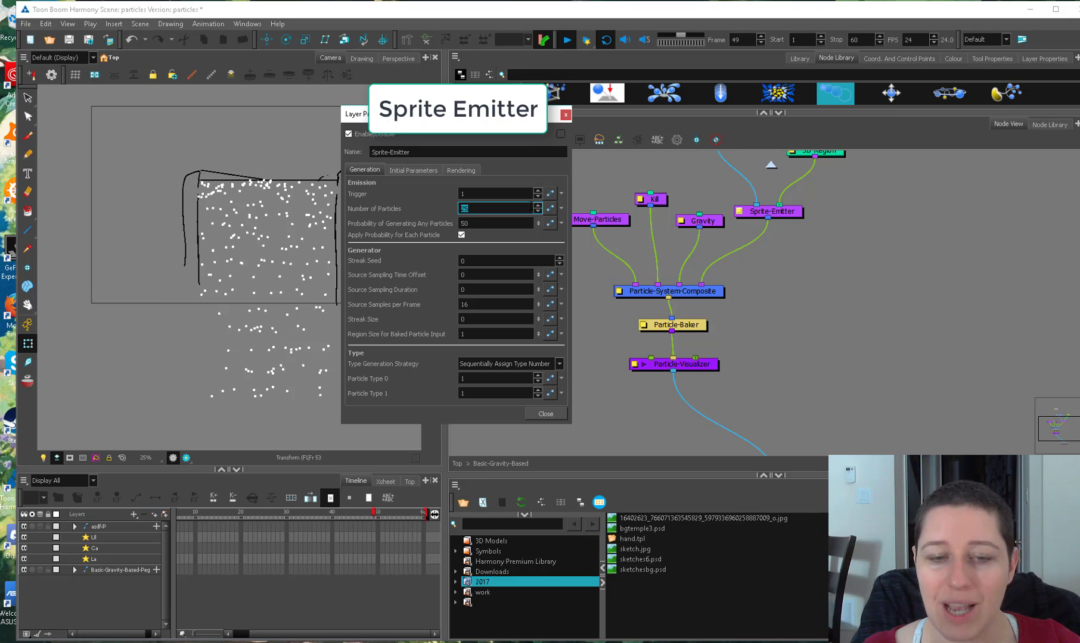
left_click(476, 224)
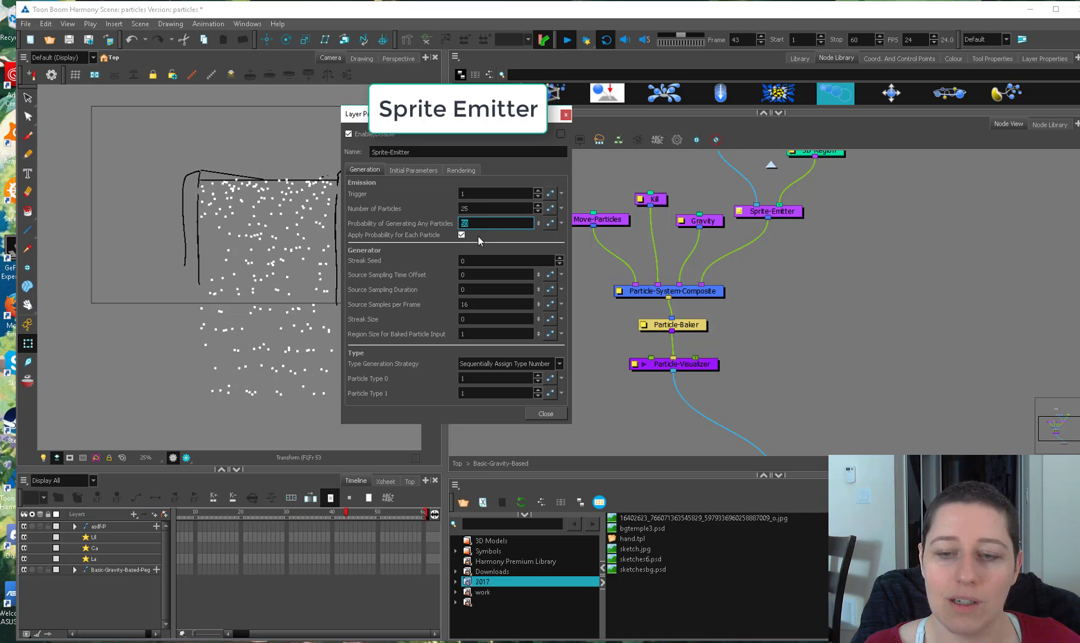
left_click(480, 210)
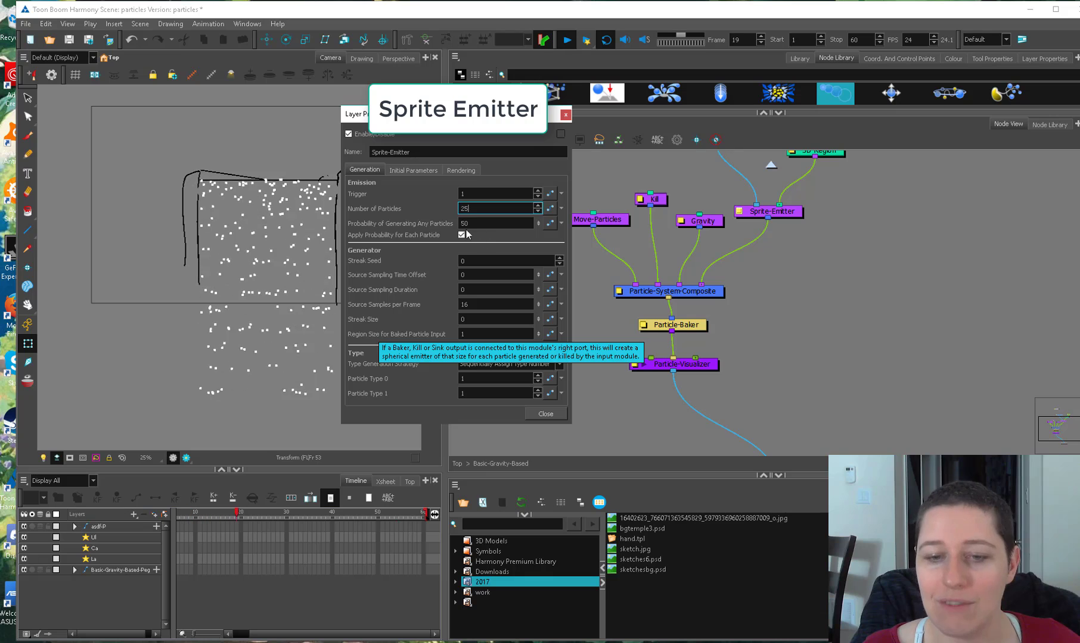
left_click(772, 264)
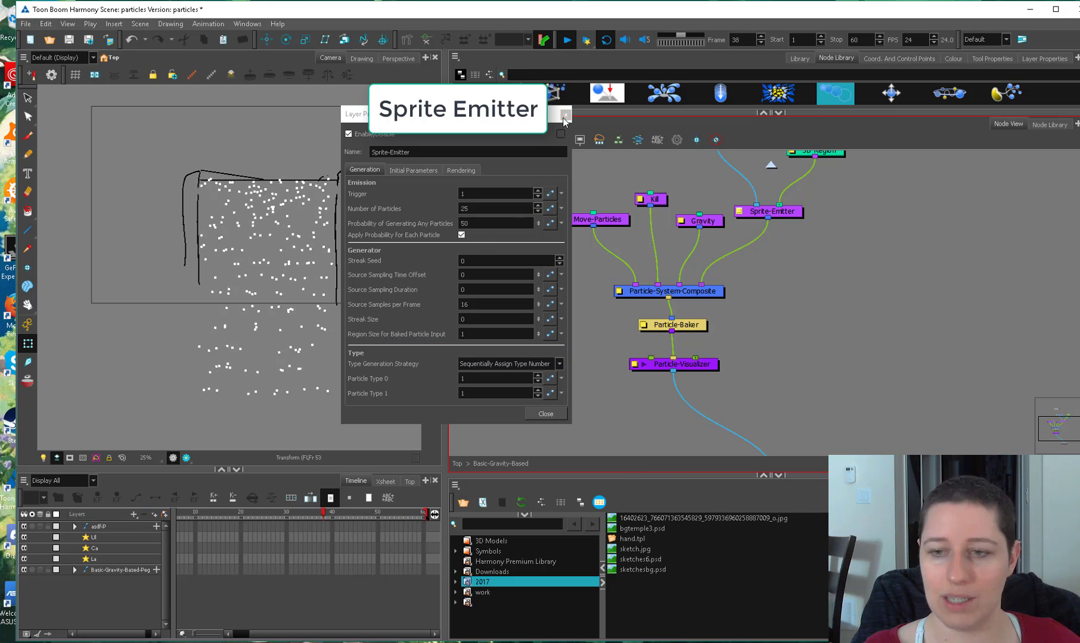
scroll(745, 184, "up", 4)
scroll(849, 197, "down", 1)
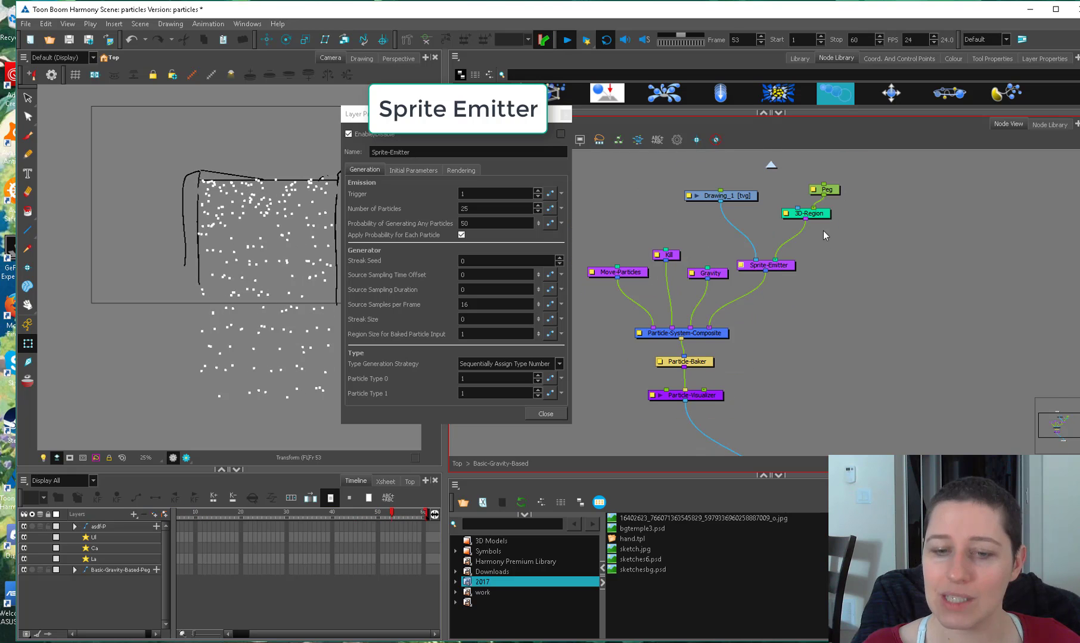
left_click(566, 114)
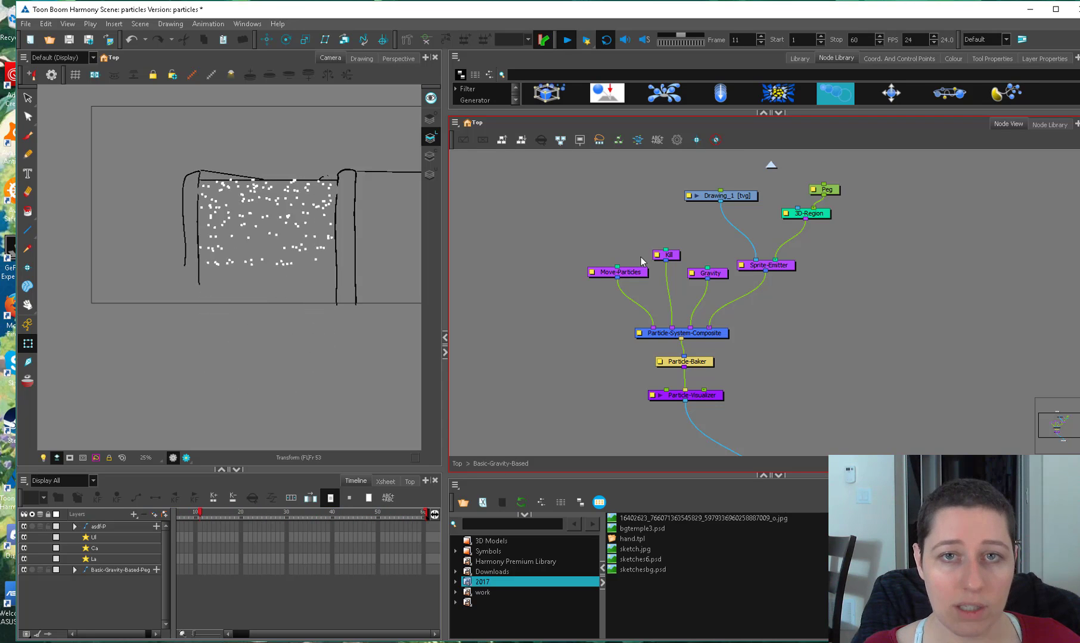
Add the asdf.tpl template from the work library folder to the top-level node network beside Composite.
left_click_drag(722, 196, 728, 203)
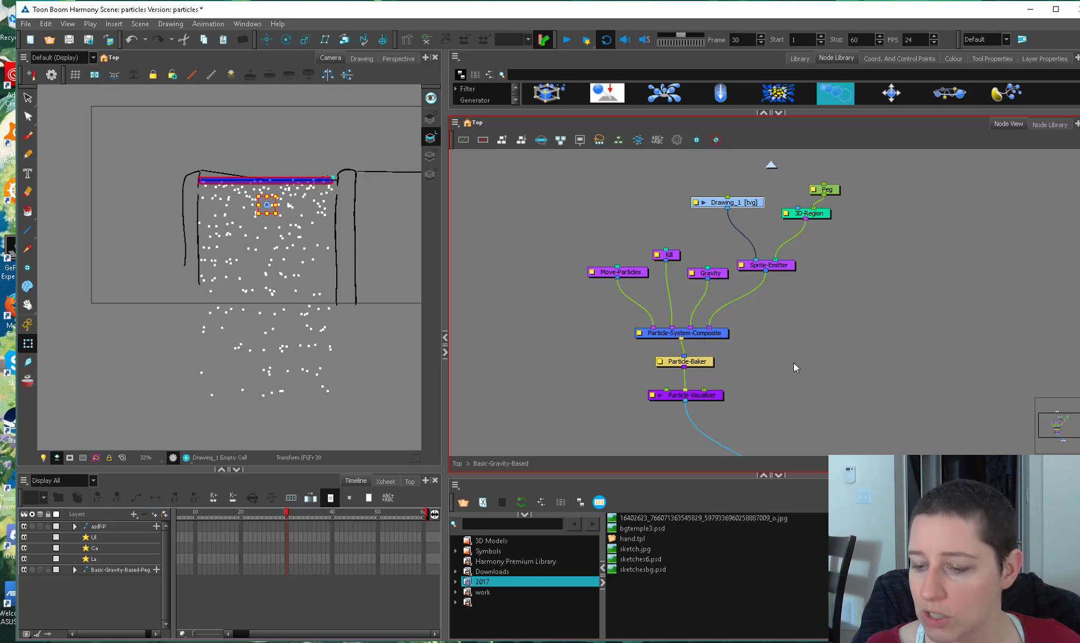
left_click(463, 464)
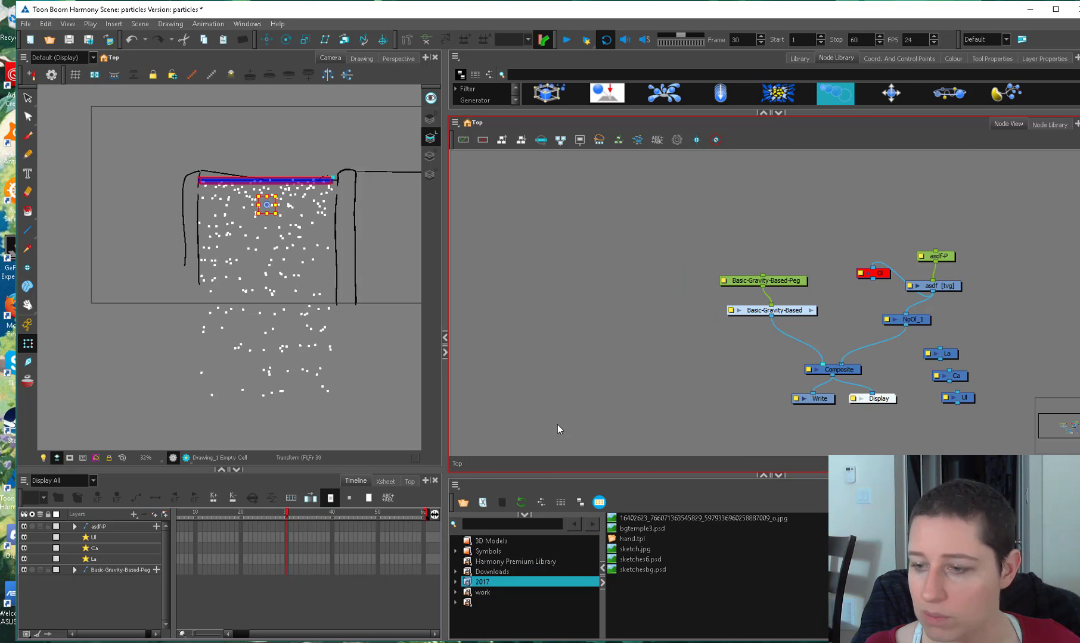
left_click_drag(841, 363, 763, 376)
left_click(483, 593)
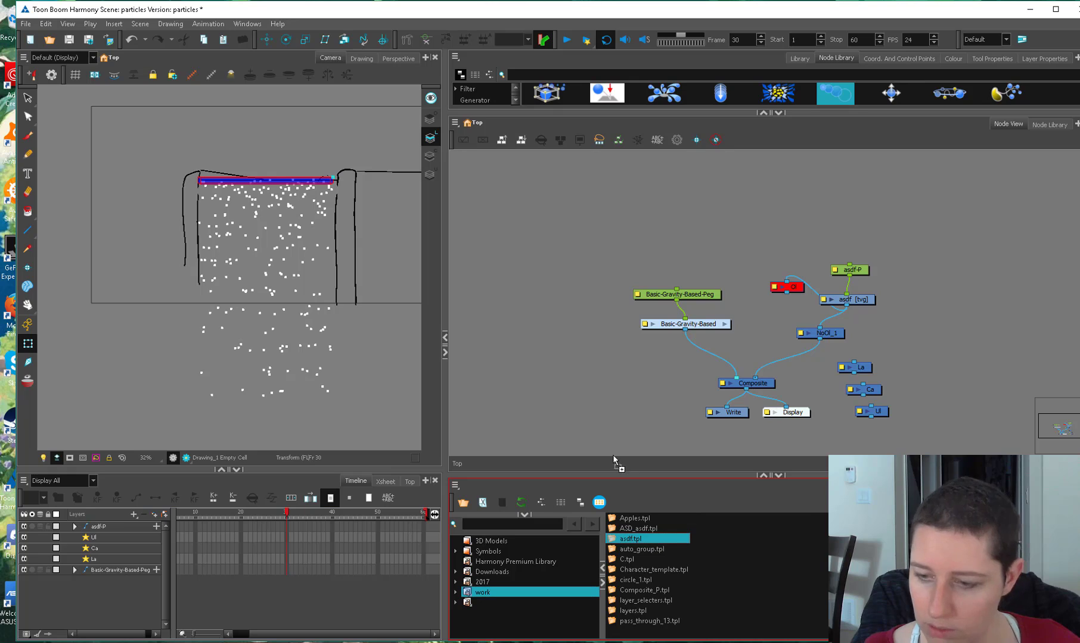
left_click_drag(612, 454, 620, 369)
left_click(680, 392)
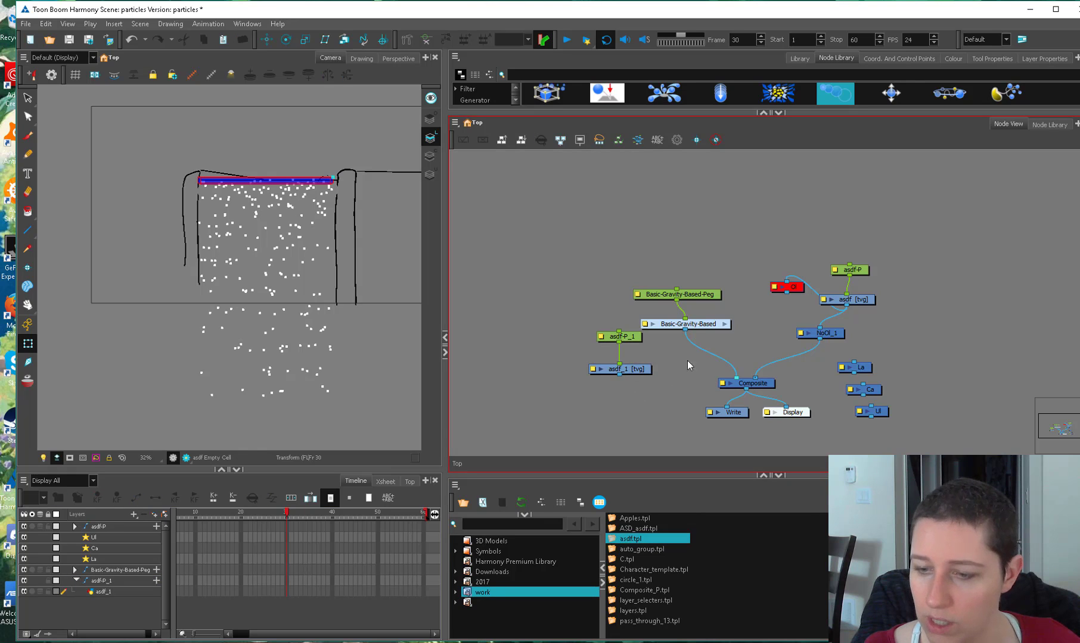
Delete the imported template's peg and connect its drawing, renamed water_1, to Composite.
left_click(619, 337)
key("Delete")
left_click_drag(730, 379, 600, 370)
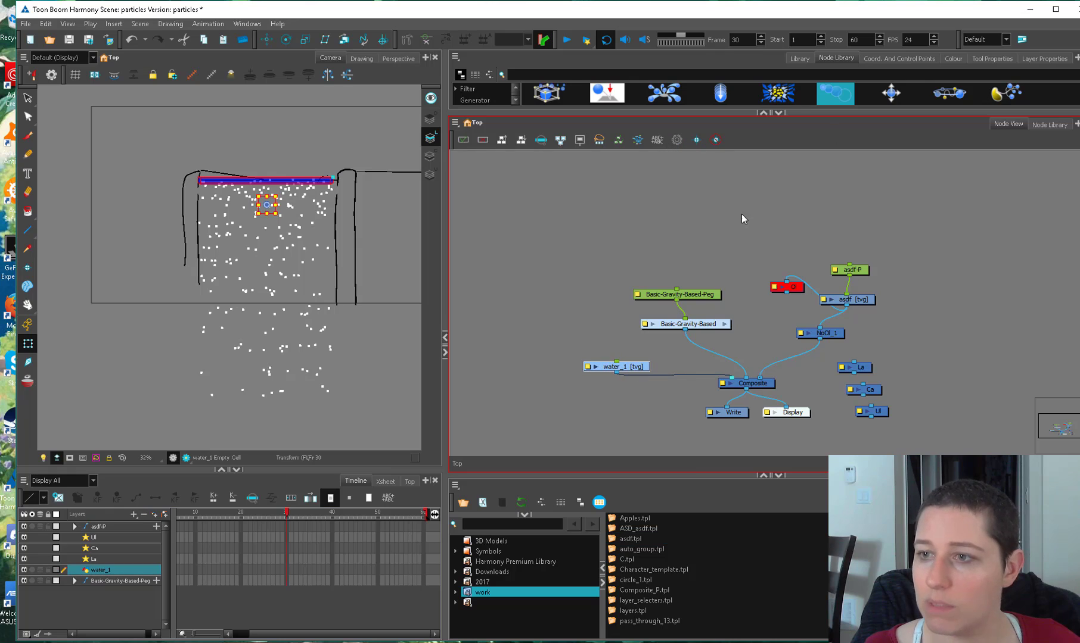
Paint a short horizontal teal brush stroke on water_1 at frame 30, just below the emitter region.
left_click_drag(878, 105, 871, 157)
left_click(954, 59)
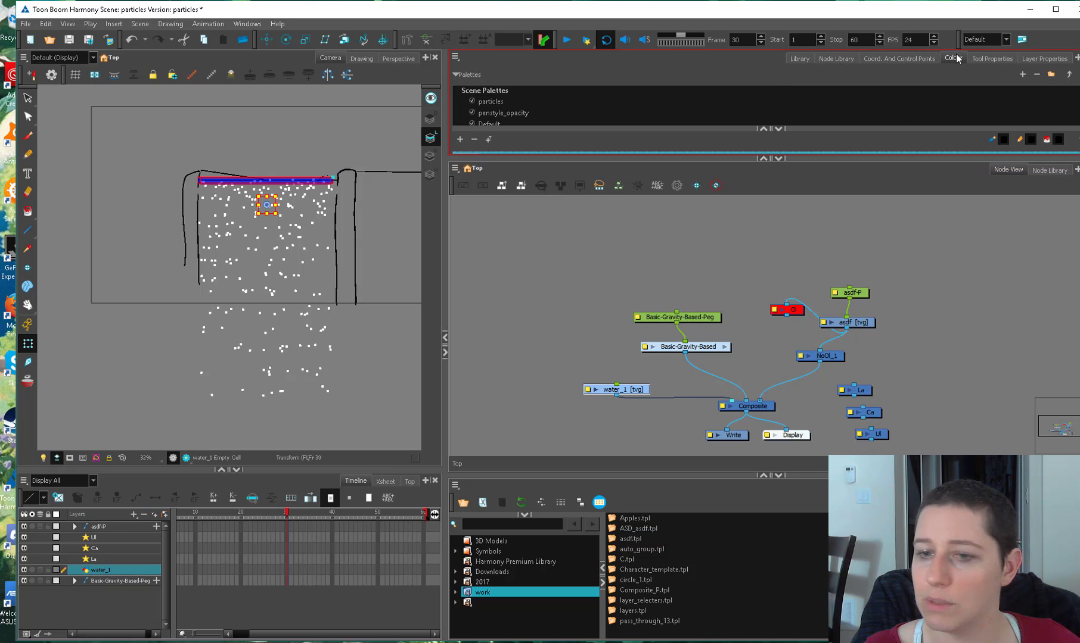
left_click(502, 107)
left_click(763, 235)
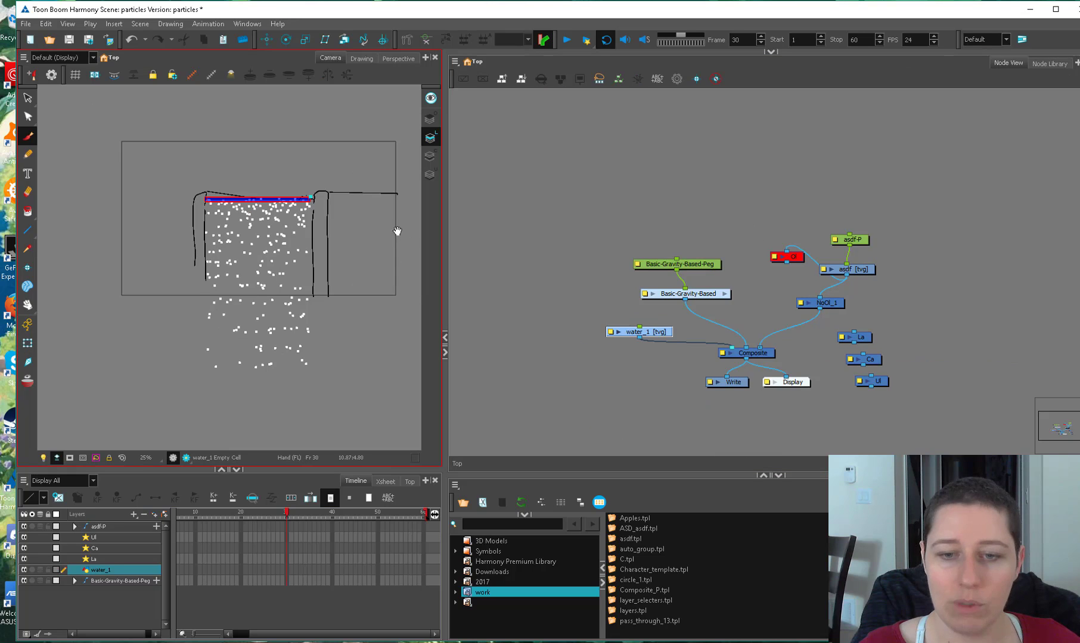
left_click_drag(301, 213, 264, 242)
key("2")
key("2")
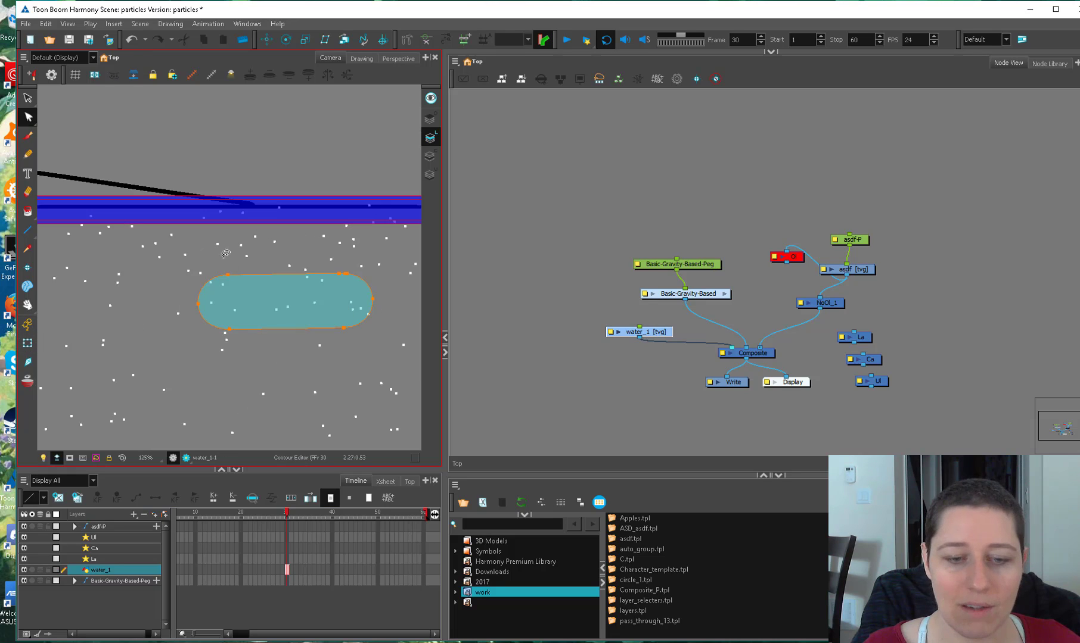
Reshape the teal stroke into a thin two-pronged streak by deleting its upper contour points and pulling the lower ones inward.
mouse_move(226, 254)
left_mouse_down()
mouse_move(229, 355)
mouse_move(363, 294)
left_mouse_up()
left_click_drag(348, 247, 363, 236)
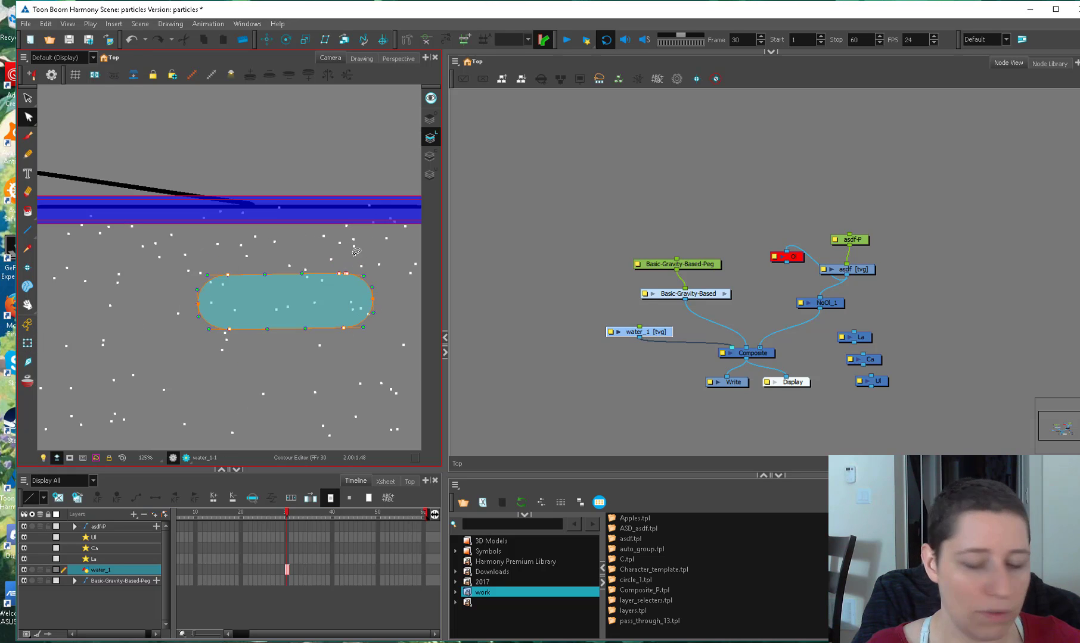
key("Delete")
left_click_drag(230, 261, 239, 279)
key("Delete")
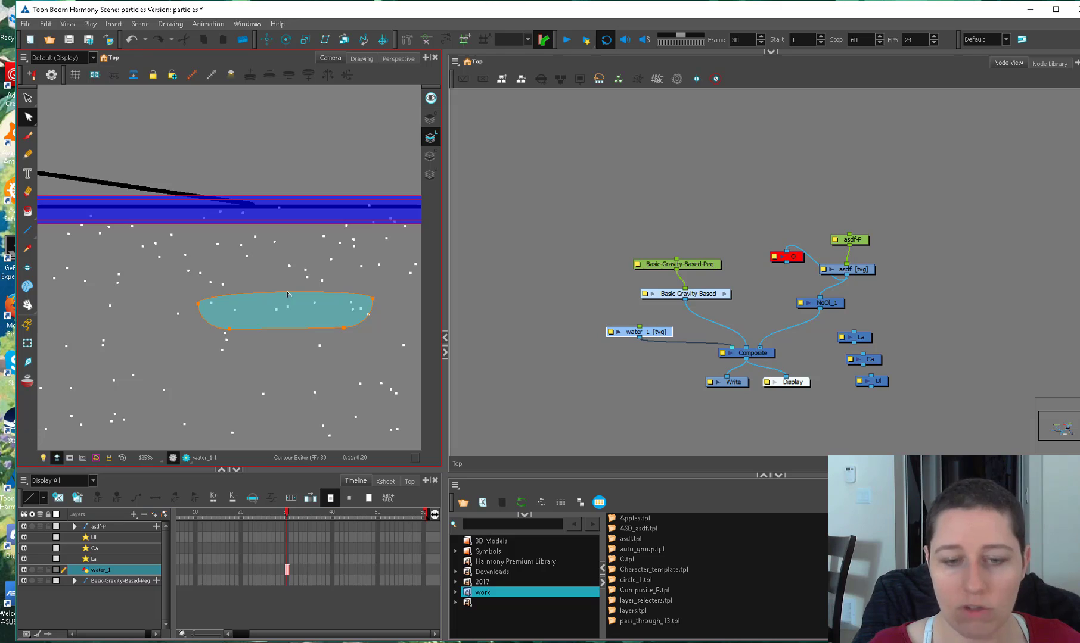
left_click_drag(228, 328, 253, 302)
left_click_drag(292, 306, 252, 311)
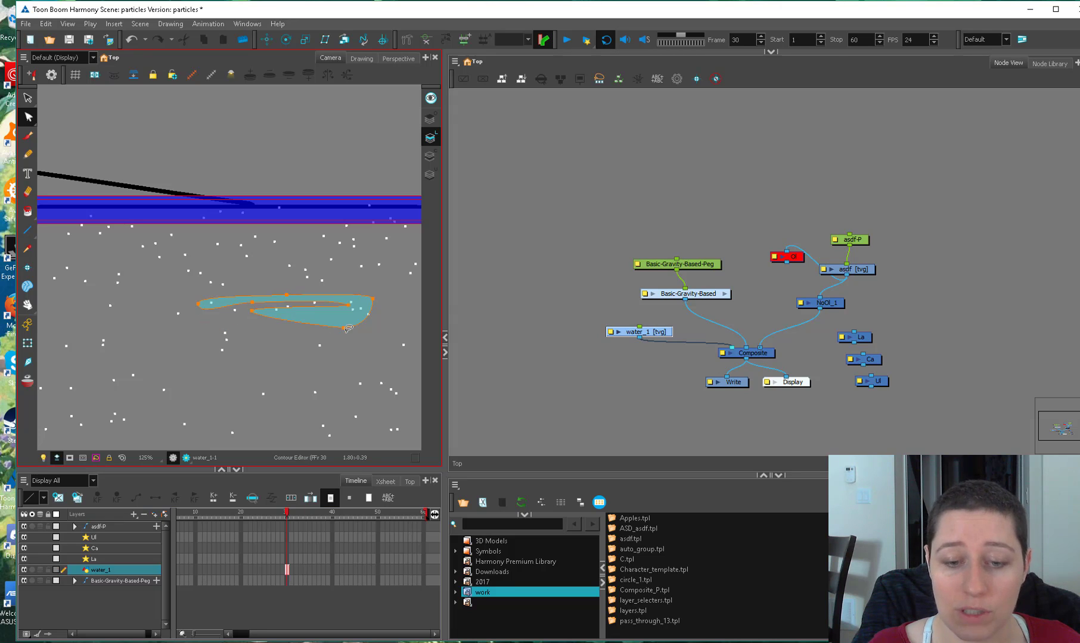
left_click_drag(345, 327, 351, 308)
Move water_1 into the Basic-Gravity-Based group and connect it to Sprite-Emitter in place of Drawing_1.
scroll(239, 262, "down", 3)
key("alt+s")
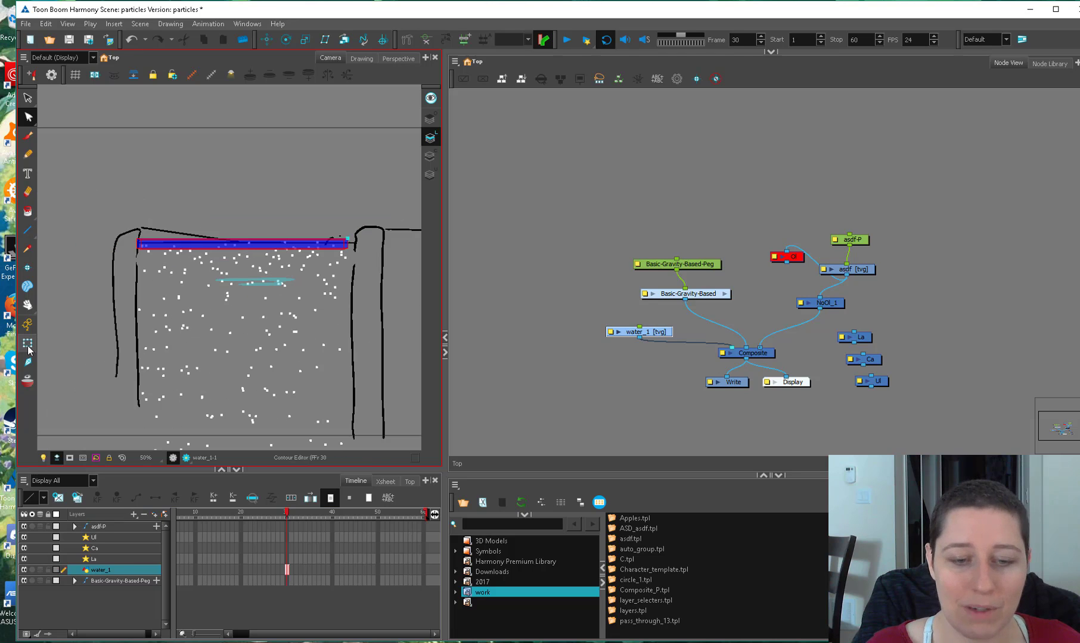
scroll(280, 257, "up", 3)
left_click(652, 293)
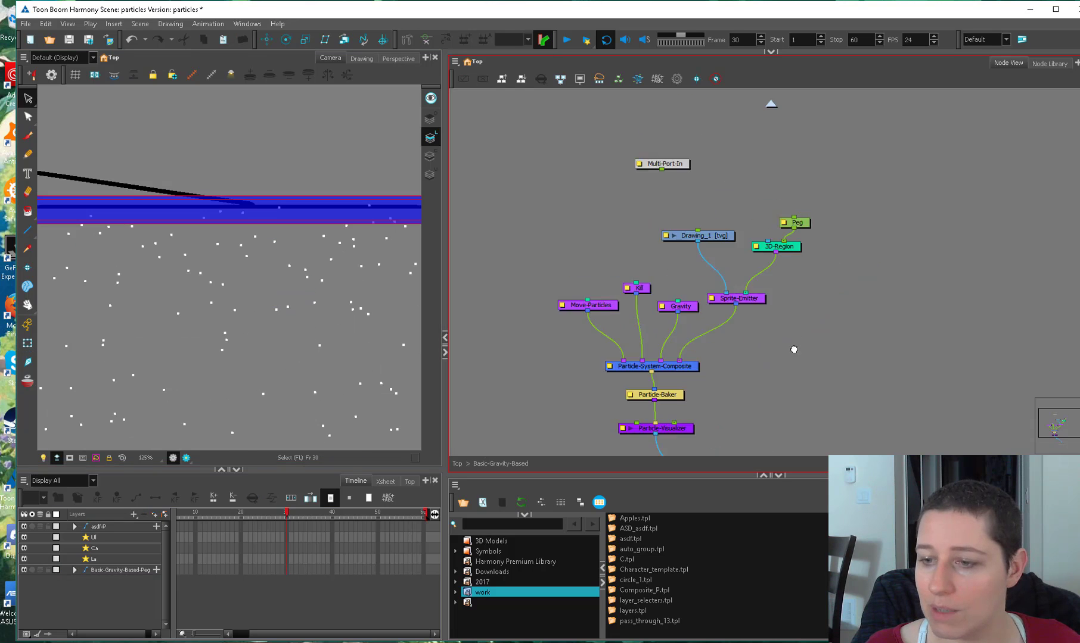
key("ctrl+v")
left_click_drag(712, 276, 723, 258)
mouse_move(712, 305)
left_mouse_down()
mouse_move(706, 258)
mouse_move(713, 286)
left_mouse_up()
Set Sprite-Emitter's Rendering Strategy to Use Particle Type and close its layer properties.
double_click(702, 291)
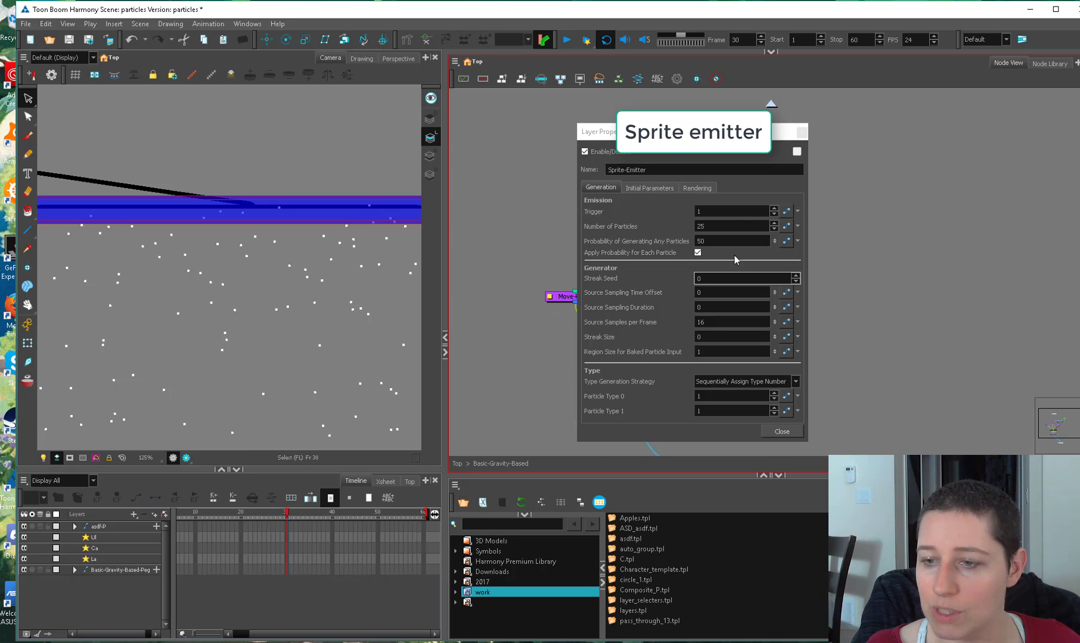
left_click(698, 189)
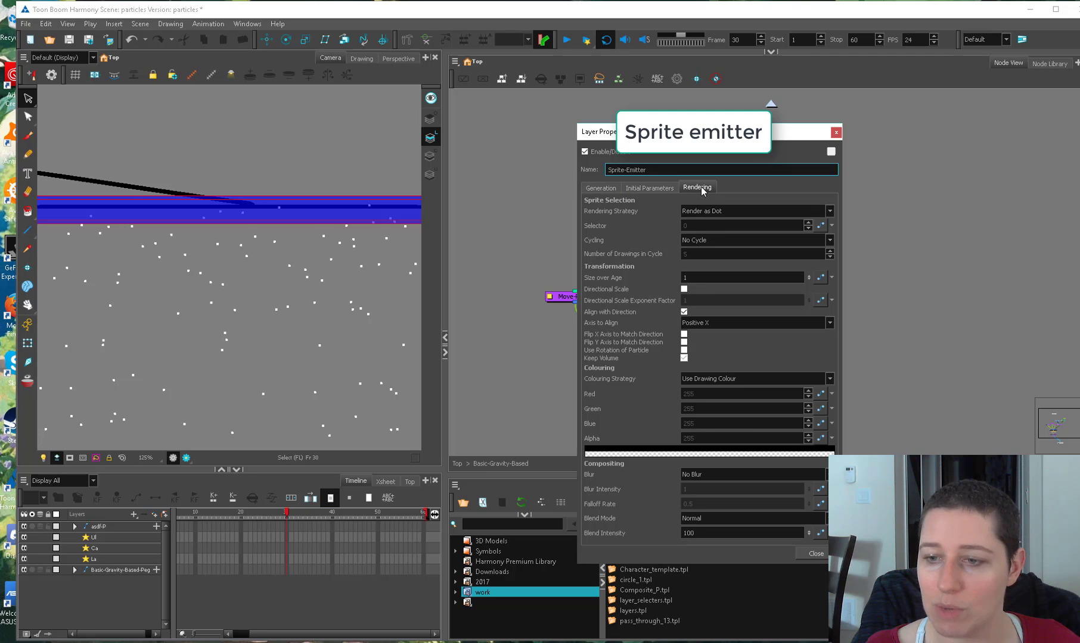
left_click(715, 211)
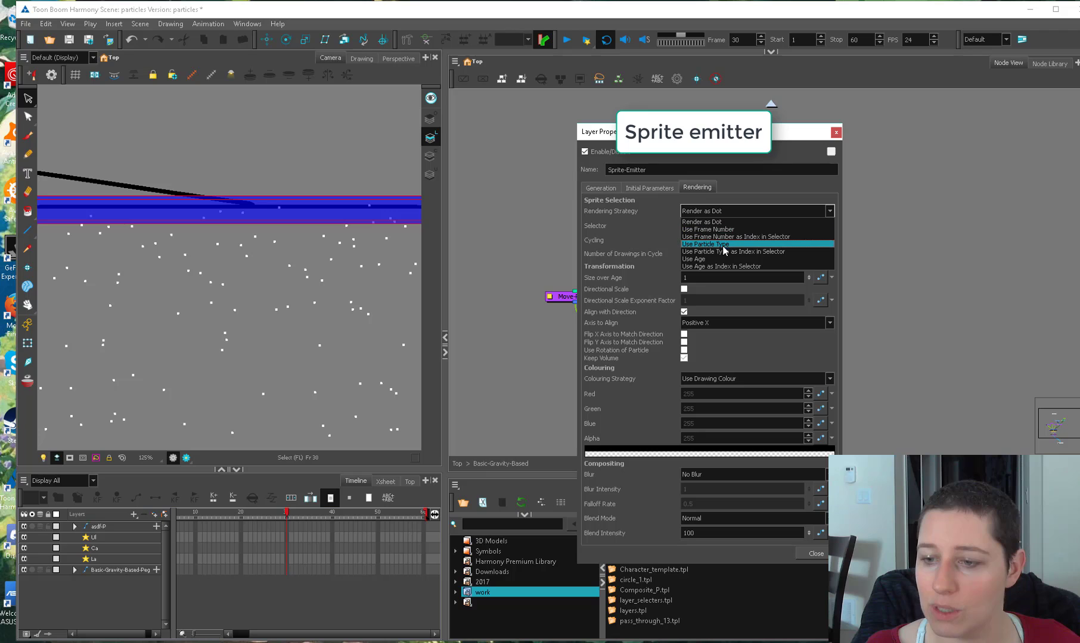
left_click(728, 245)
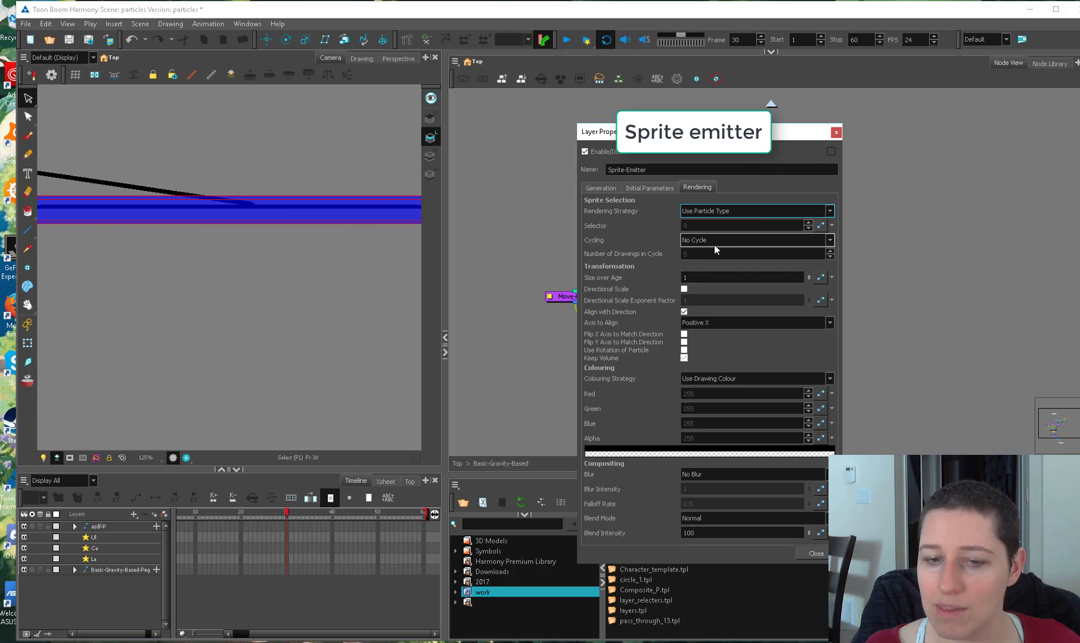
left_click(835, 133)
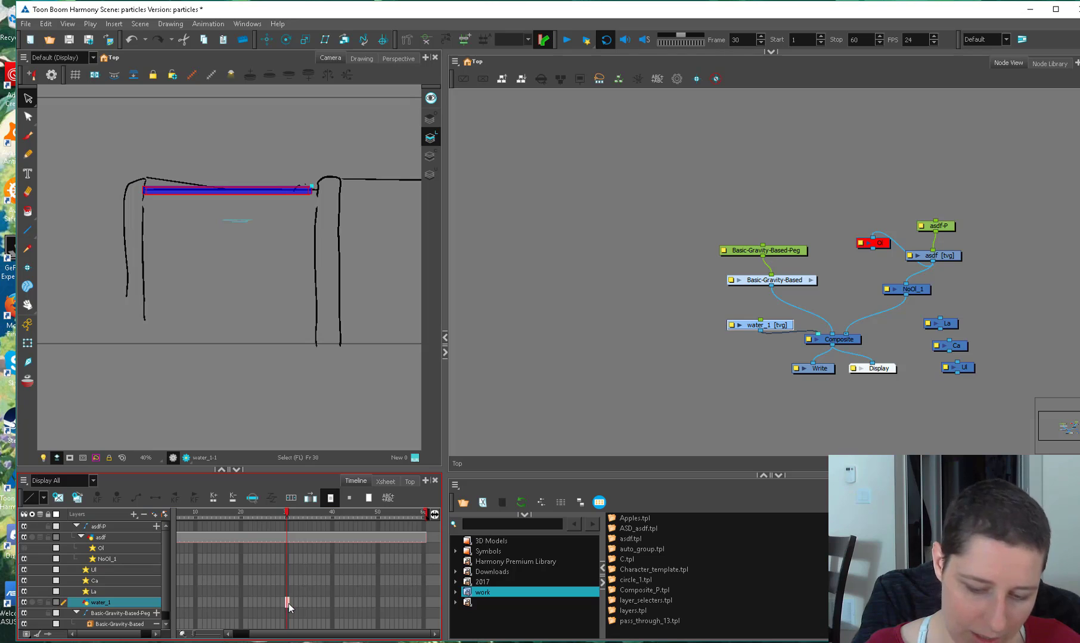
Shift water_1's drawing exposure to frame 1 and use the drawing as Sprite-Emitter's sprite inside Basic-Gravity-Based.
left_click_drag(288, 604, 178, 604)
left_click_drag(312, 603, 179, 602)
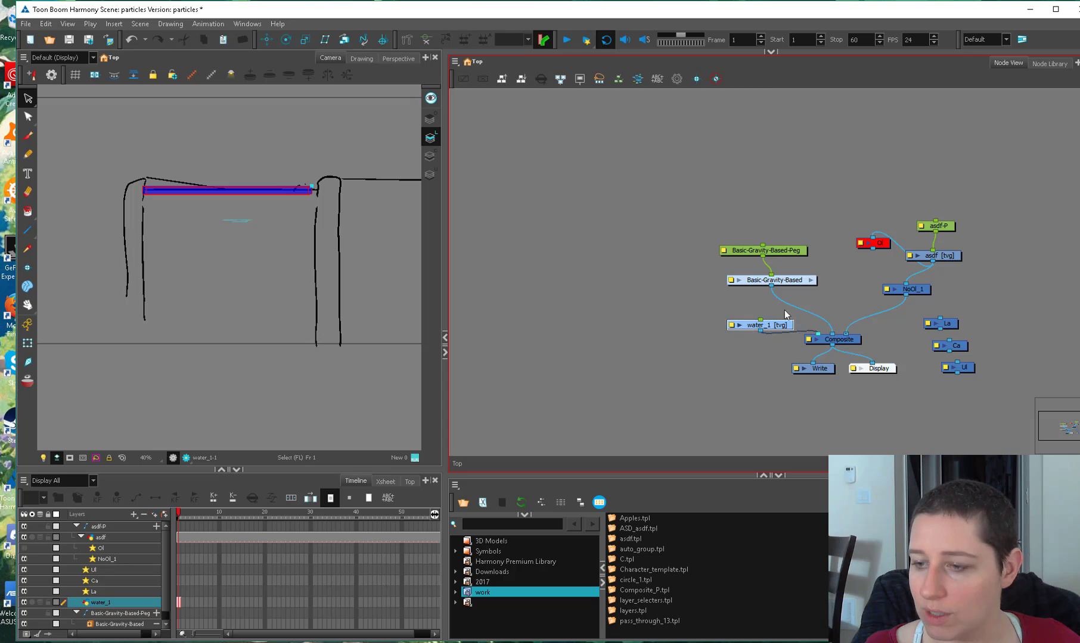
left_click(811, 280)
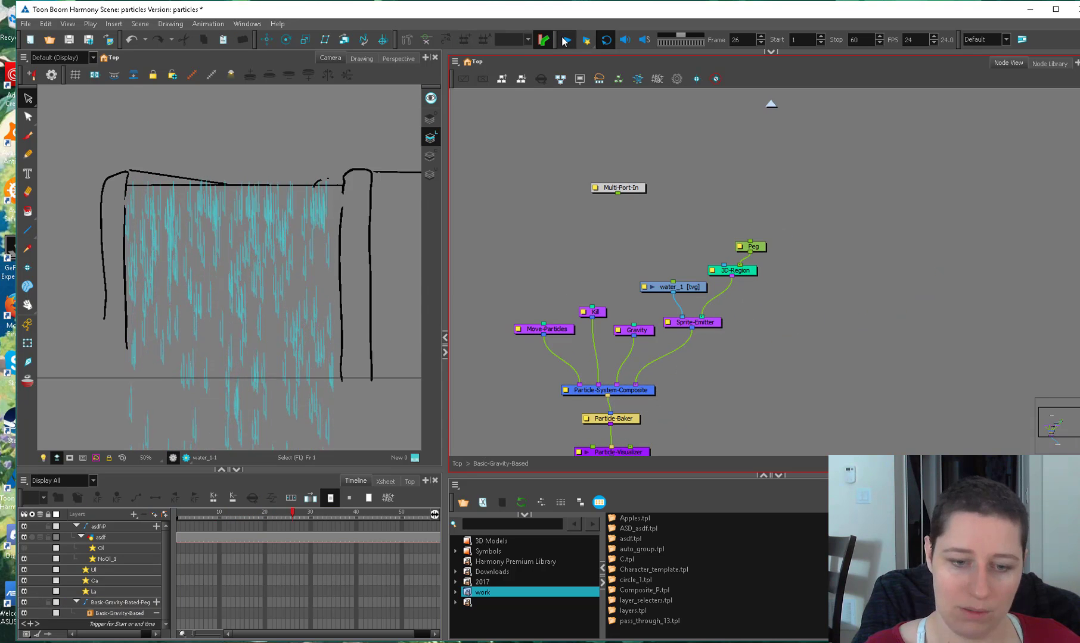
Show the rendered camera view, and enable the Ol node and connect it to Composite at the top level.
left_click(187, 457)
left_click(457, 464)
left_click(719, 288)
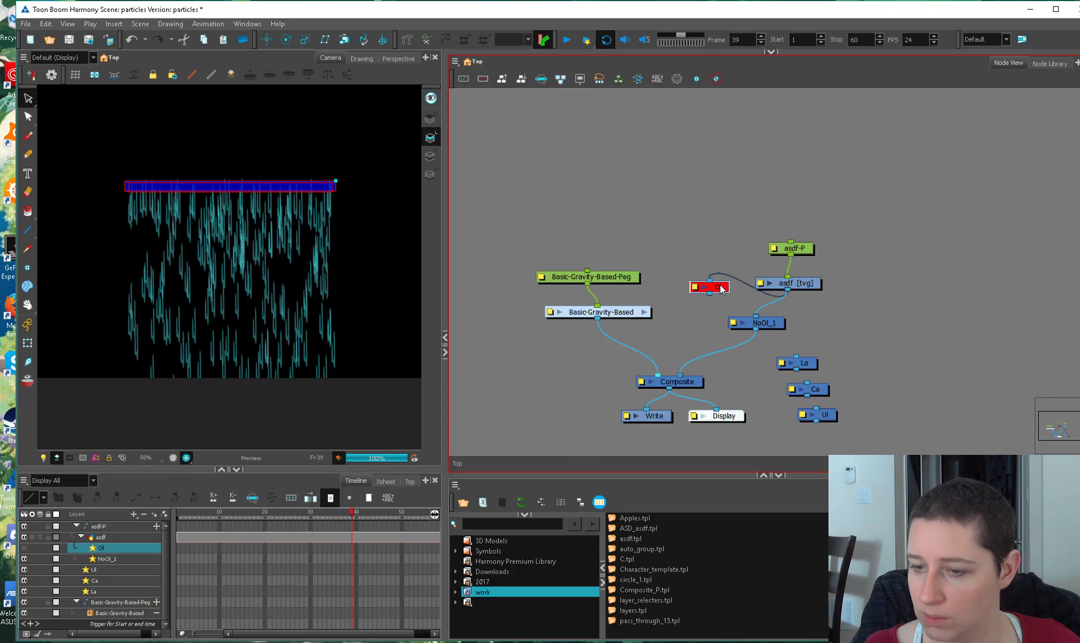
left_click_drag(678, 354, 669, 379)
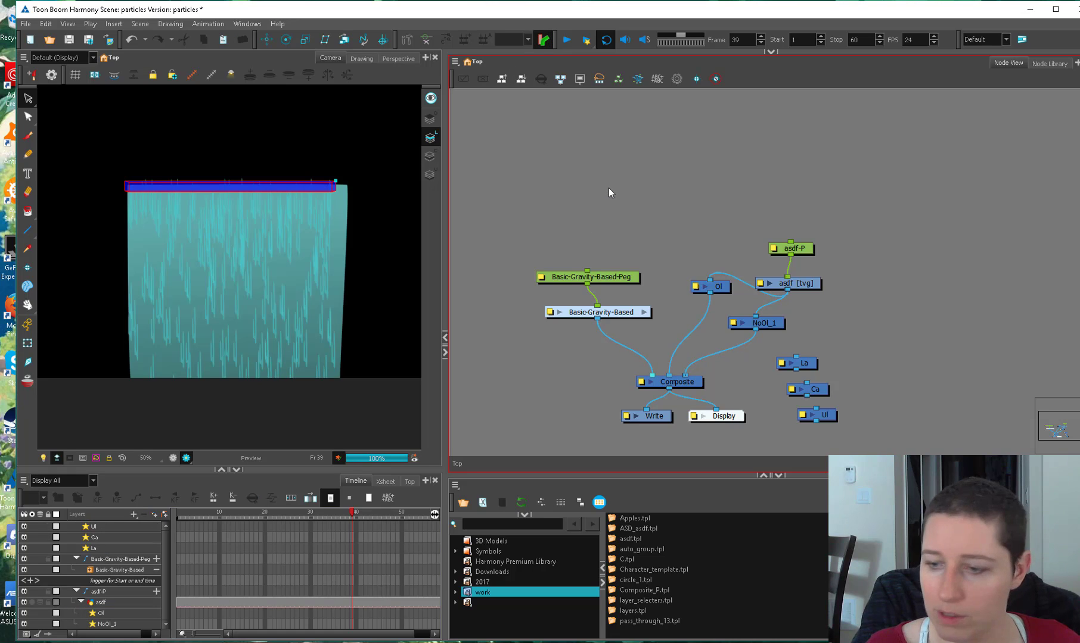
Add a Cutter node and insert it between Basic-Gravity-Based and Composite, moving the particle group and its peg up to make room.
left_click(771, 52)
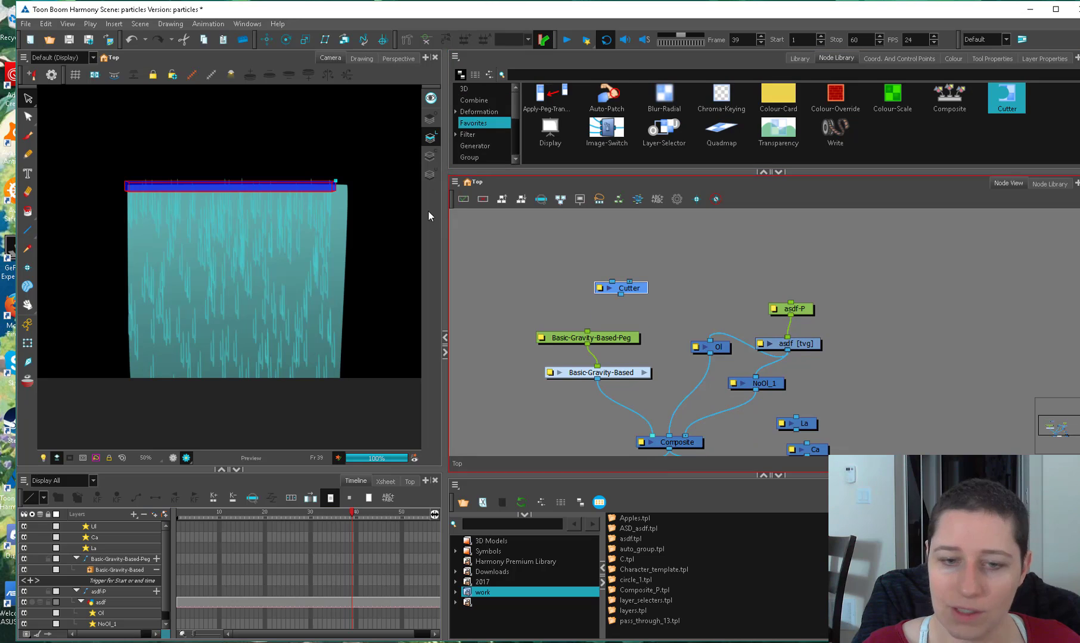
left_click(383, 332)
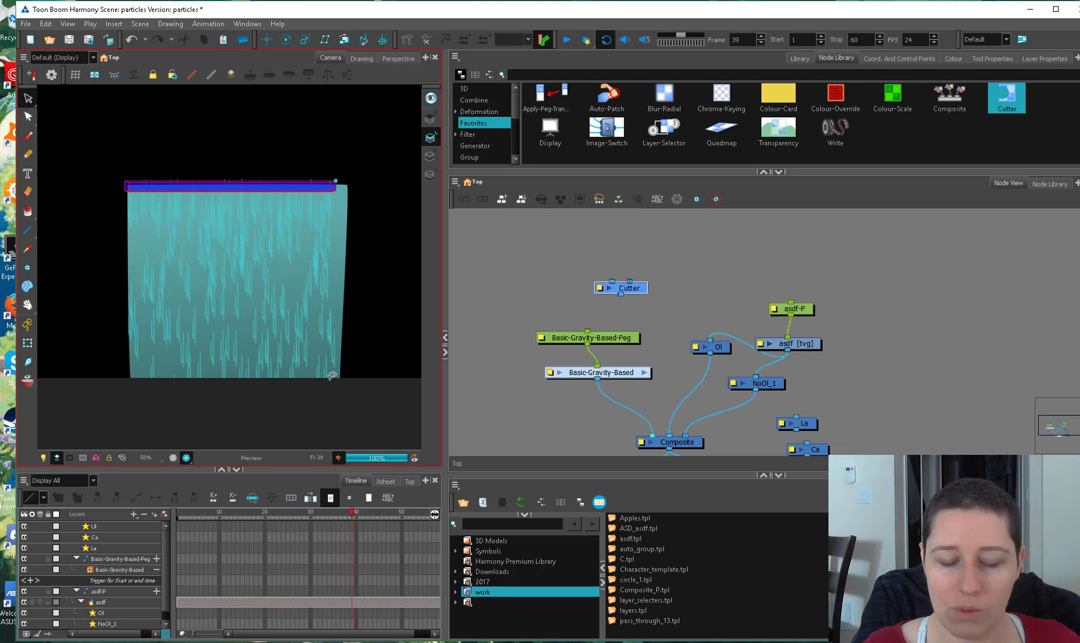
left_click(694, 325)
left_click_drag(698, 313, 700, 268)
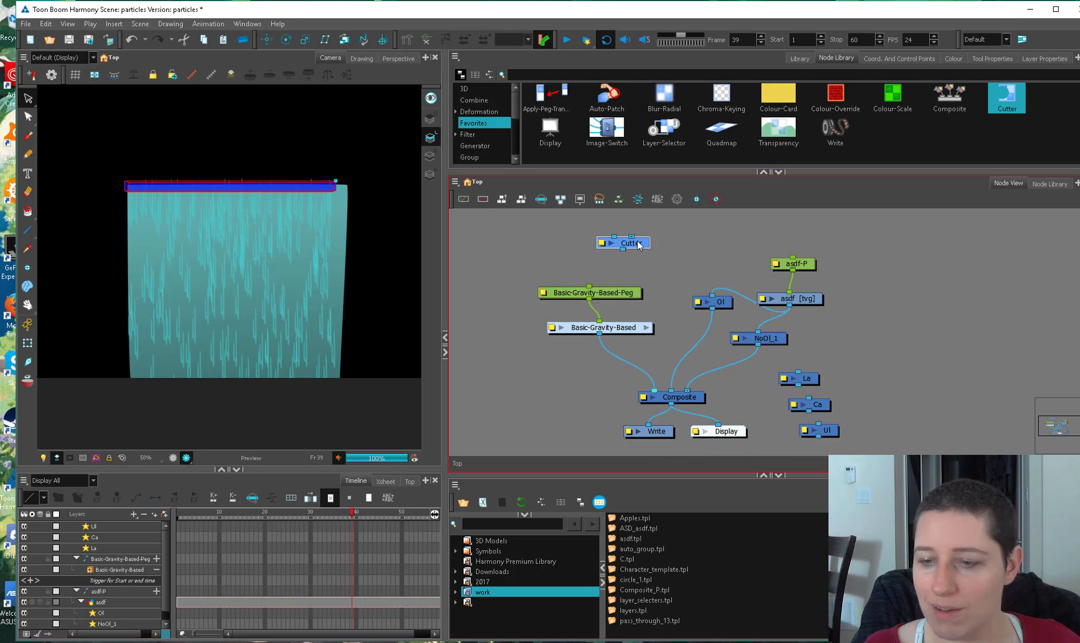
left_click_drag(632, 243, 609, 361)
left_click_drag(631, 279, 586, 334)
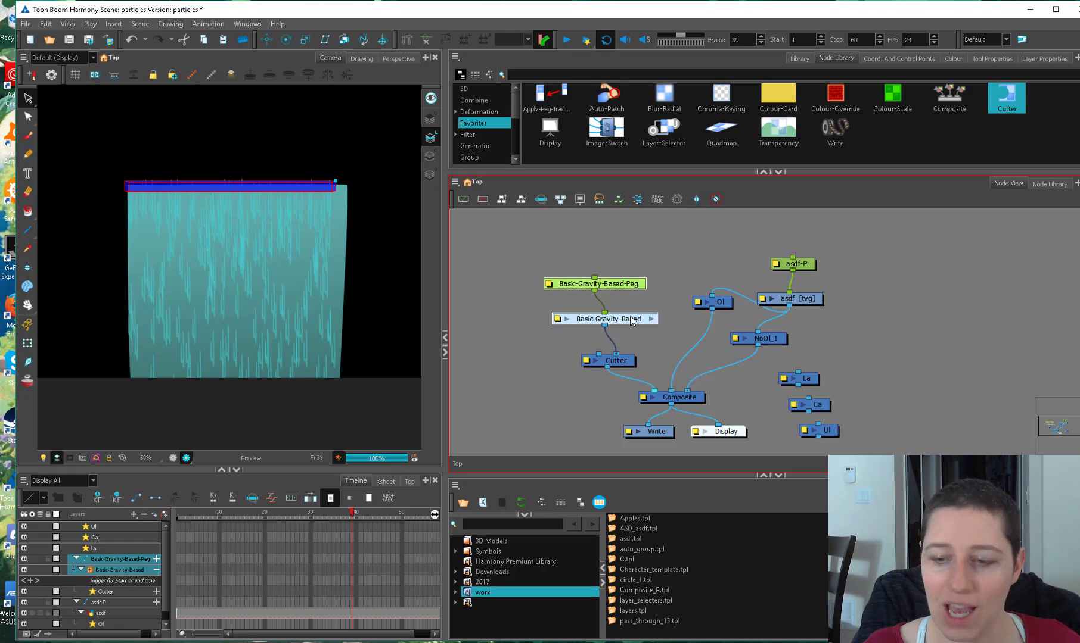
left_click_drag(596, 293, 611, 266)
left_click(666, 355)
Connect Ol to the Cutter's matte input and turn on Inverted in the Cutter's properties.
left_click_drag(654, 337, 597, 353)
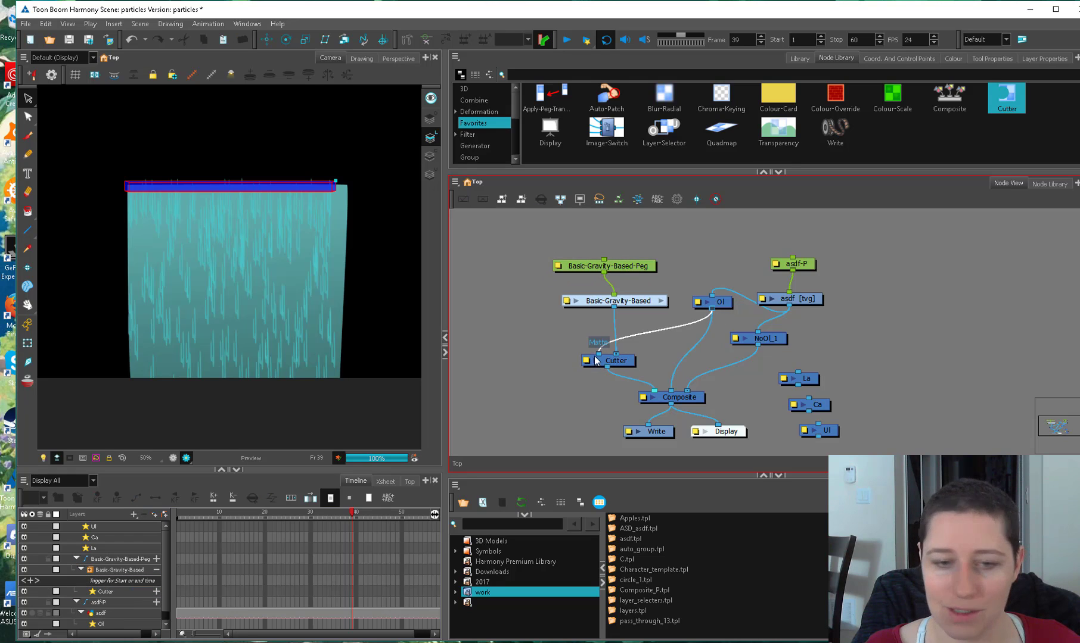
left_click(592, 360)
left_click(585, 360)
left_click(617, 188)
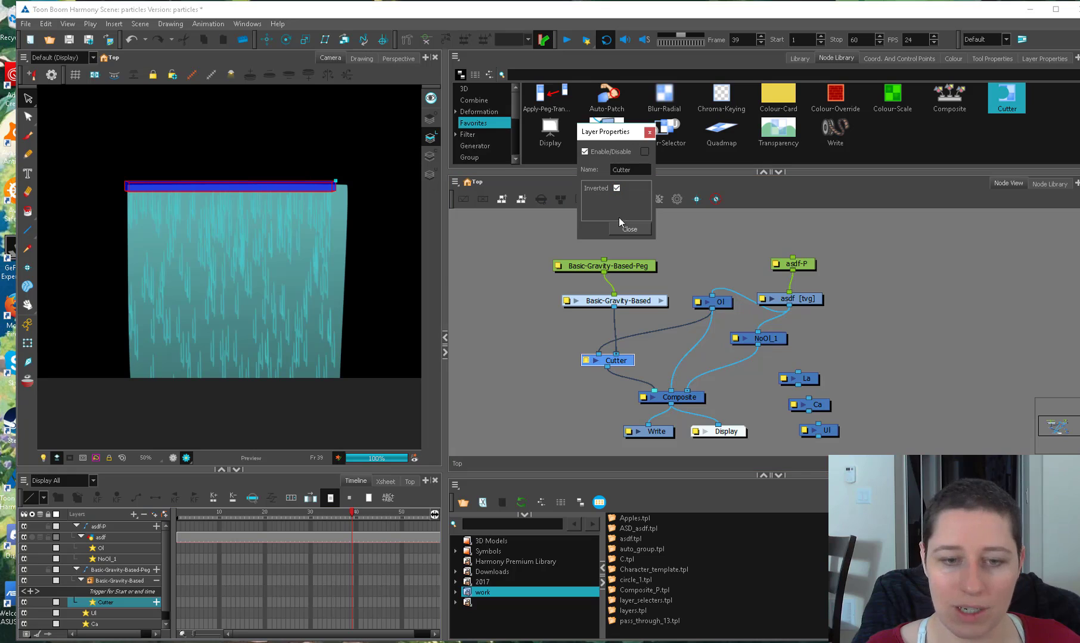
left_click(627, 230)
left_click(678, 245)
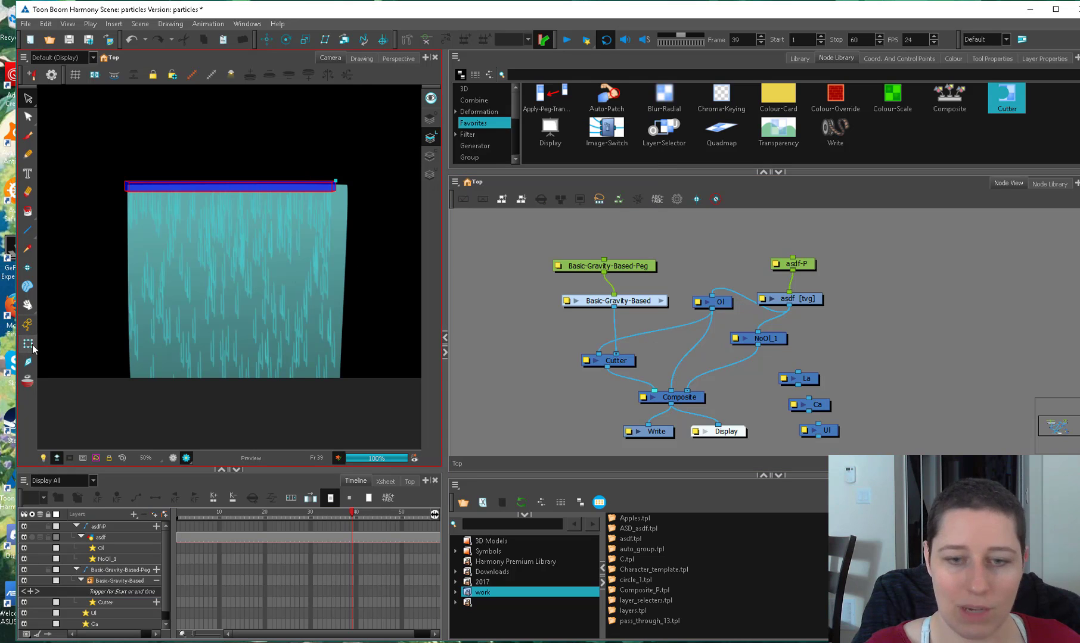
Enter the Basic-Gravity-Based group and play back the cut-out water particles in the non-rendered camera view.
left_click(662, 301)
left_click(416, 304)
key("Return")
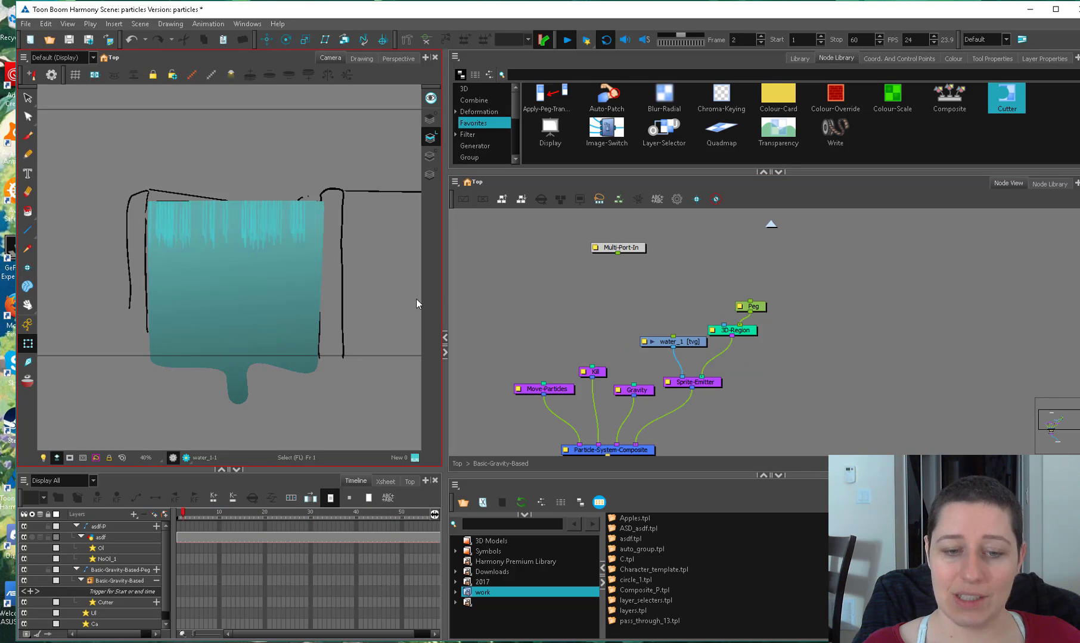
right_click(568, 40)
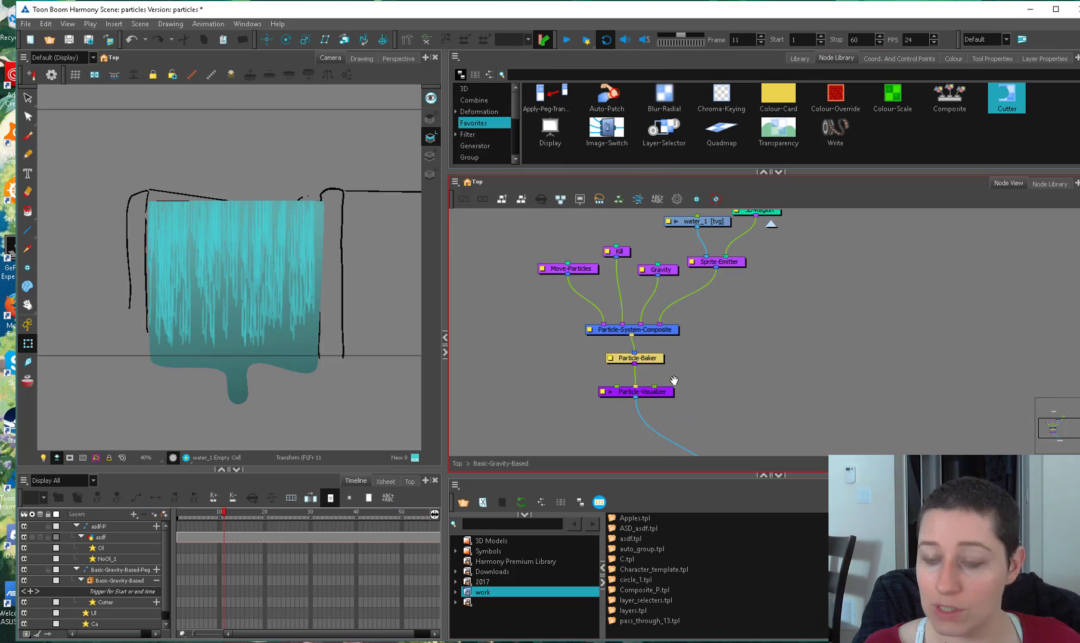
Set Particle-Baker's Number of Pre-roll Frames to 20, close its properties and return the playhead to frame 1.
double_click(603, 375)
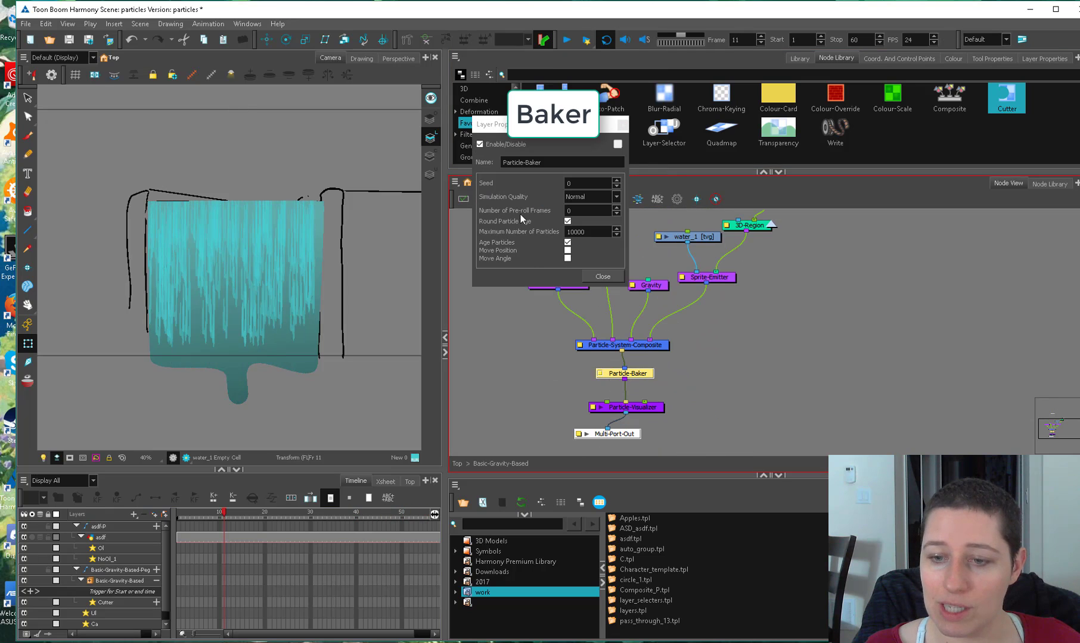
double_click(568, 211)
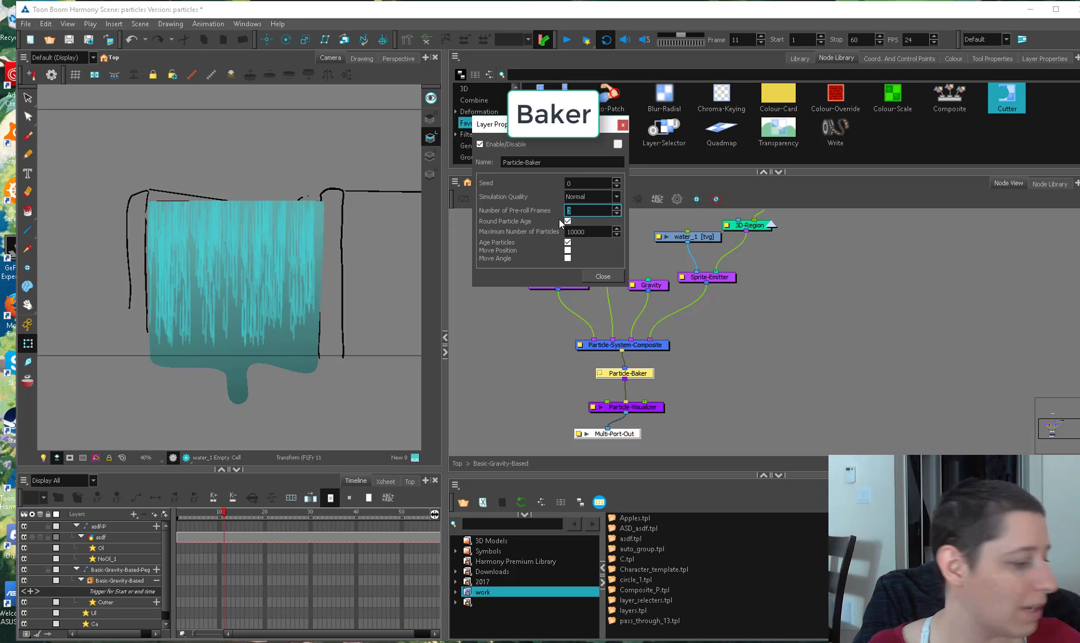
type("20")
key("Return")
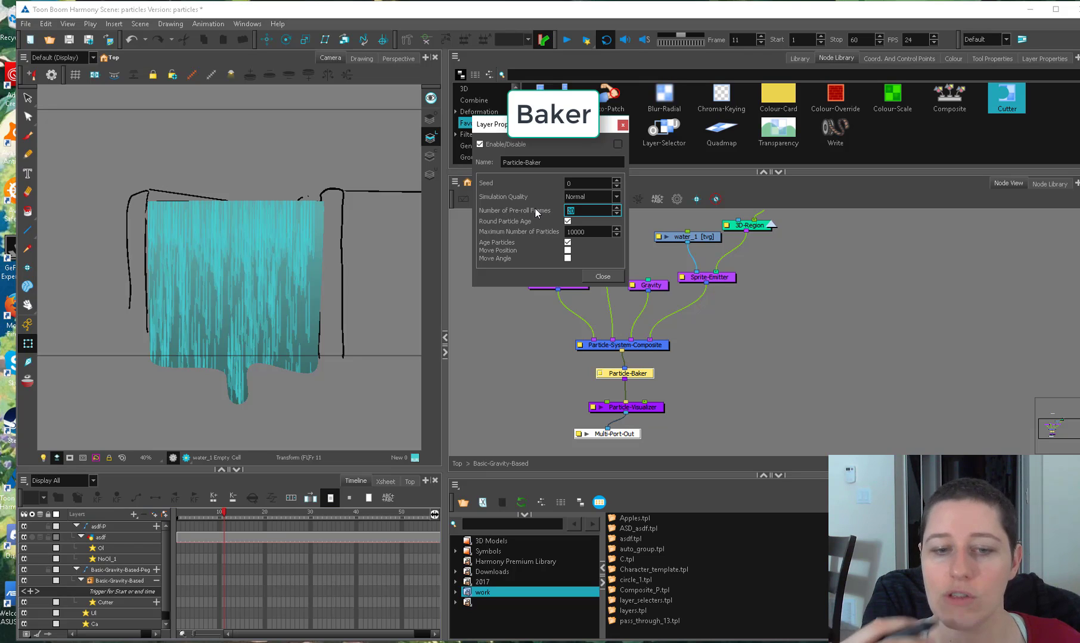
left_click(601, 277)
left_click_drag(224, 514, 108, 540)
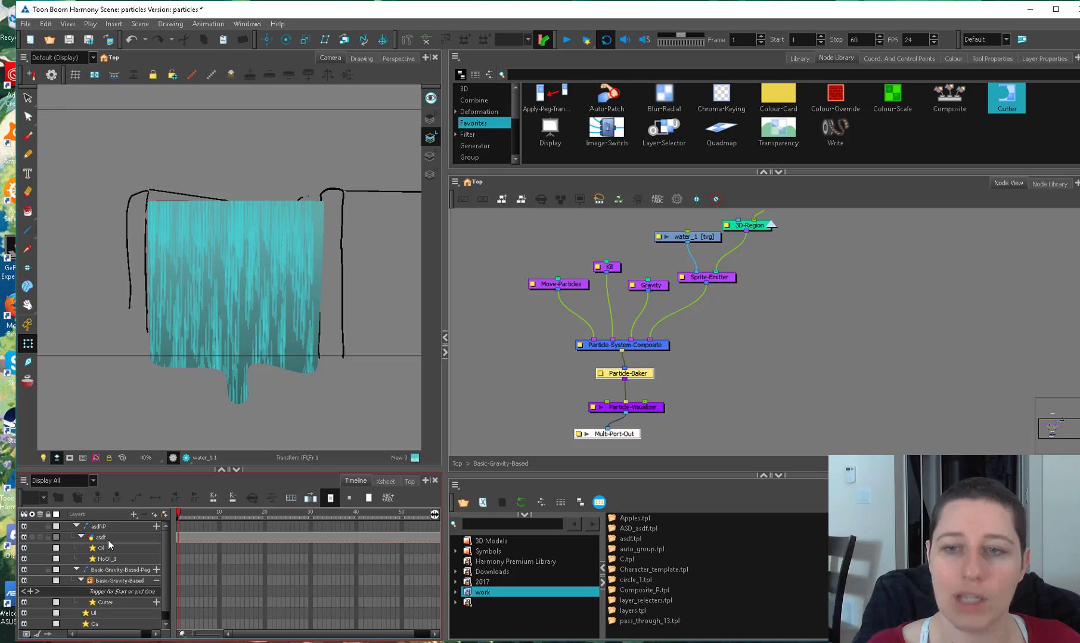
Play back the waterfall with its pre-roll frames and return to the top level of the node network.
left_click(566, 40)
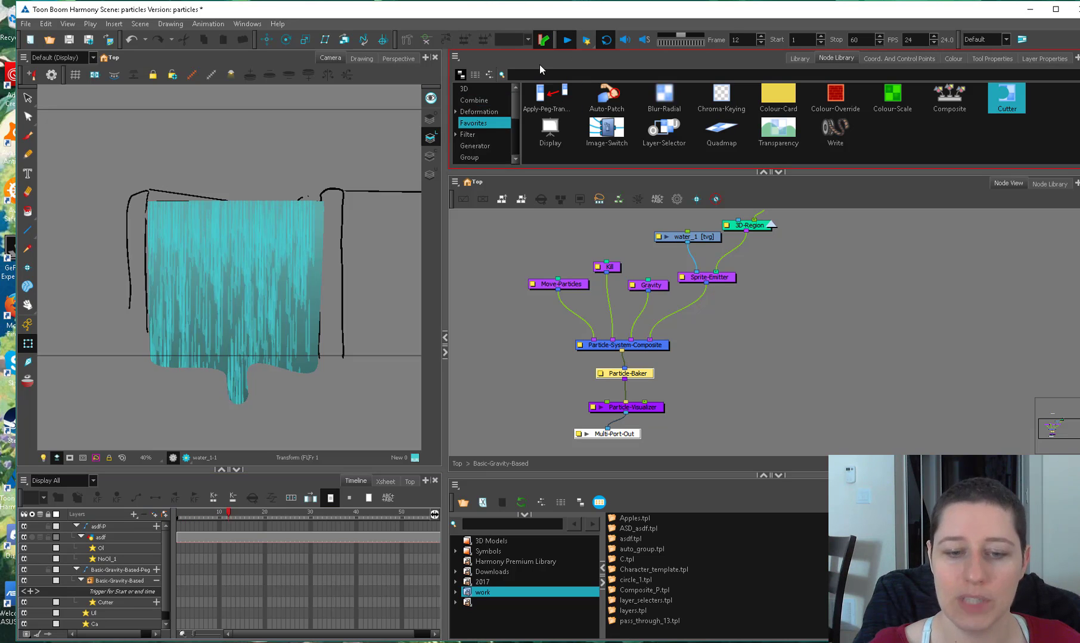
double_click(627, 374)
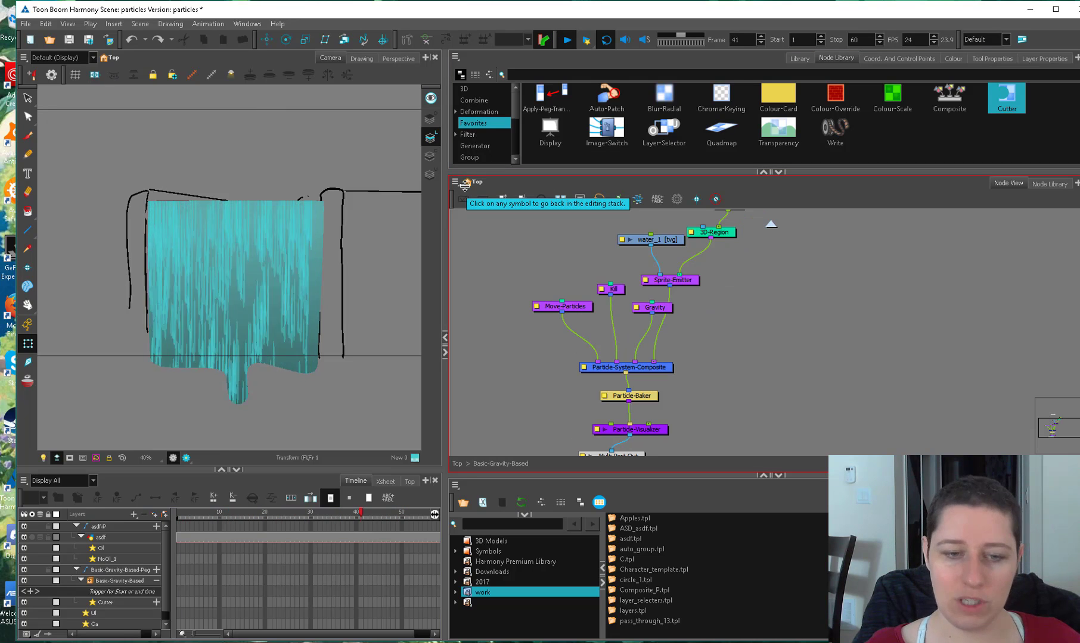
left_click(456, 465)
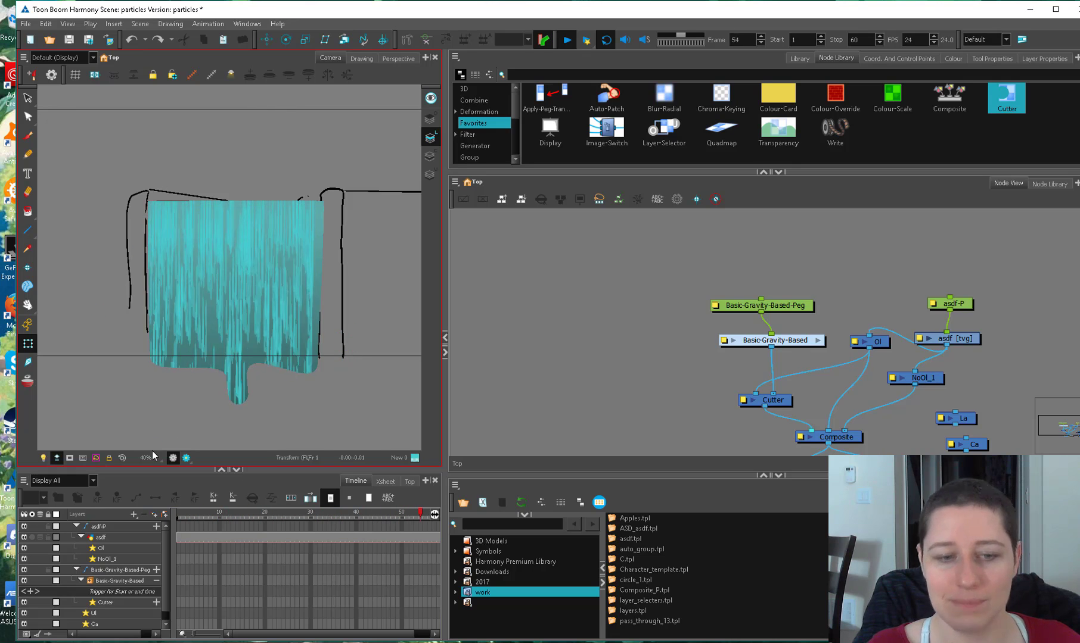
Disable the drawing nodes asdf-P, asdf, Ol and NoOl_1 so that only the particles remain.
left_click(780, 261)
left_click_drag(880, 296, 691, 261)
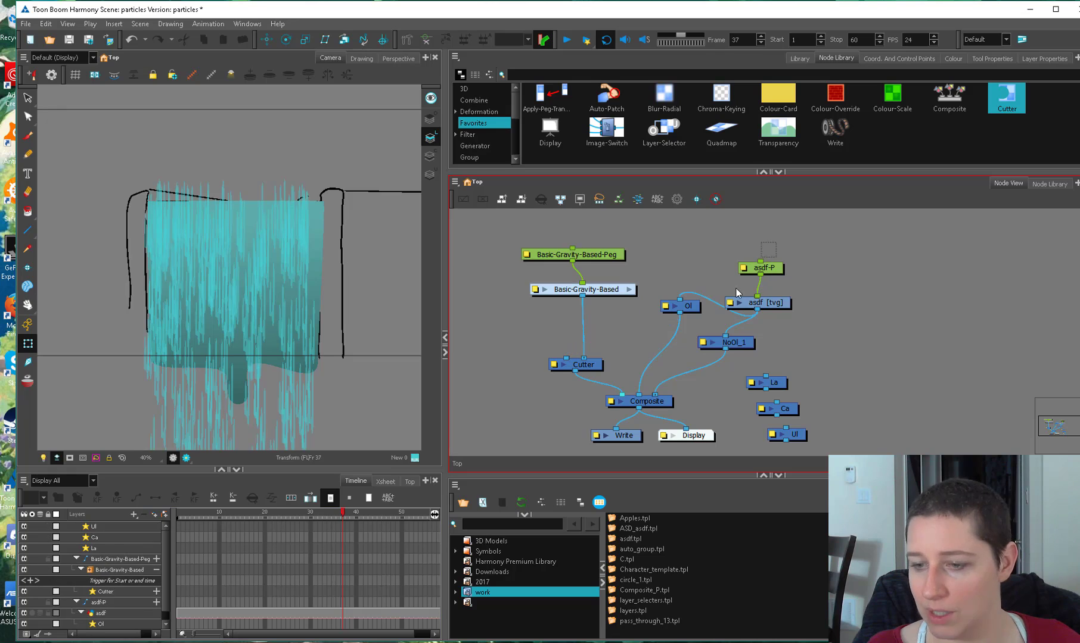
left_click_drag(667, 359, 804, 267)
key("d")
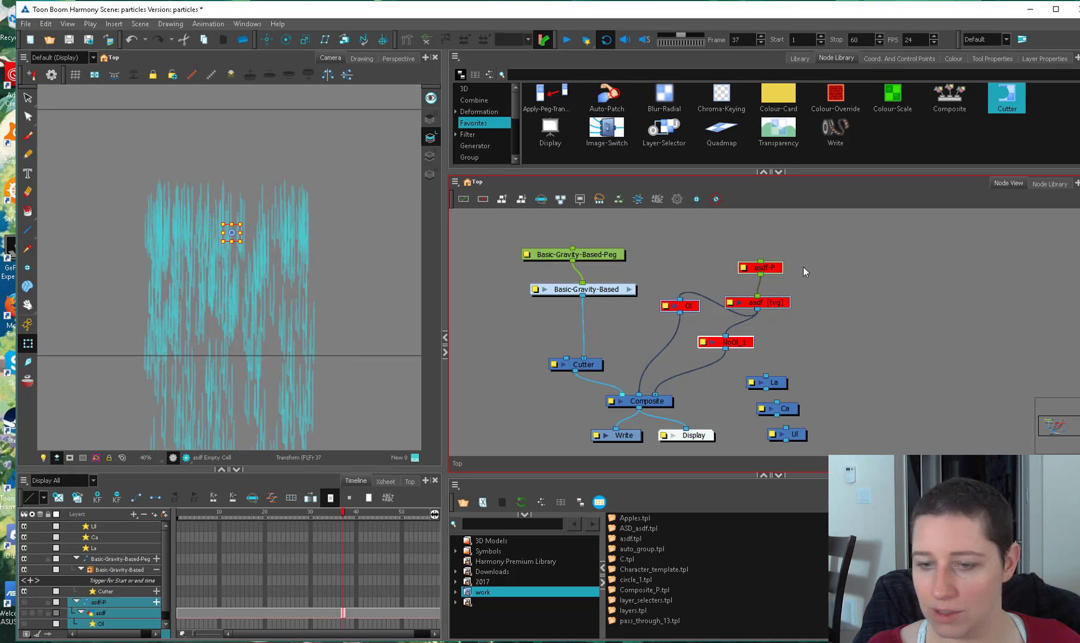
left_click(803, 266)
Inside the Basic-Gravity-Based group, set Gravity's Y Direction to 0 and play back the particles.
left_click(635, 287)
left_click(629, 287)
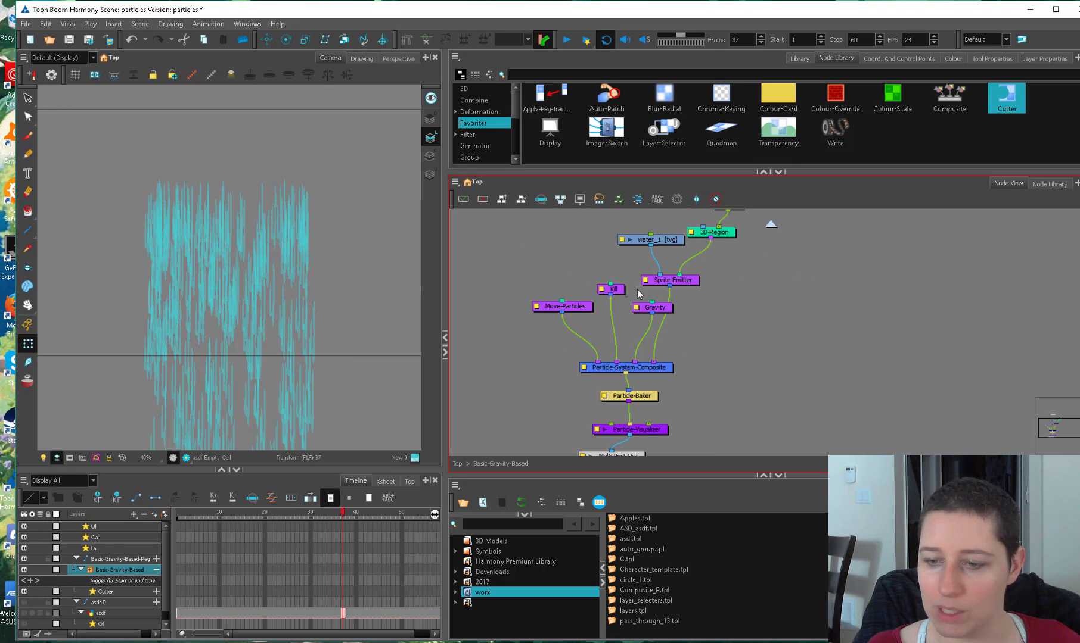
double_click(581, 316)
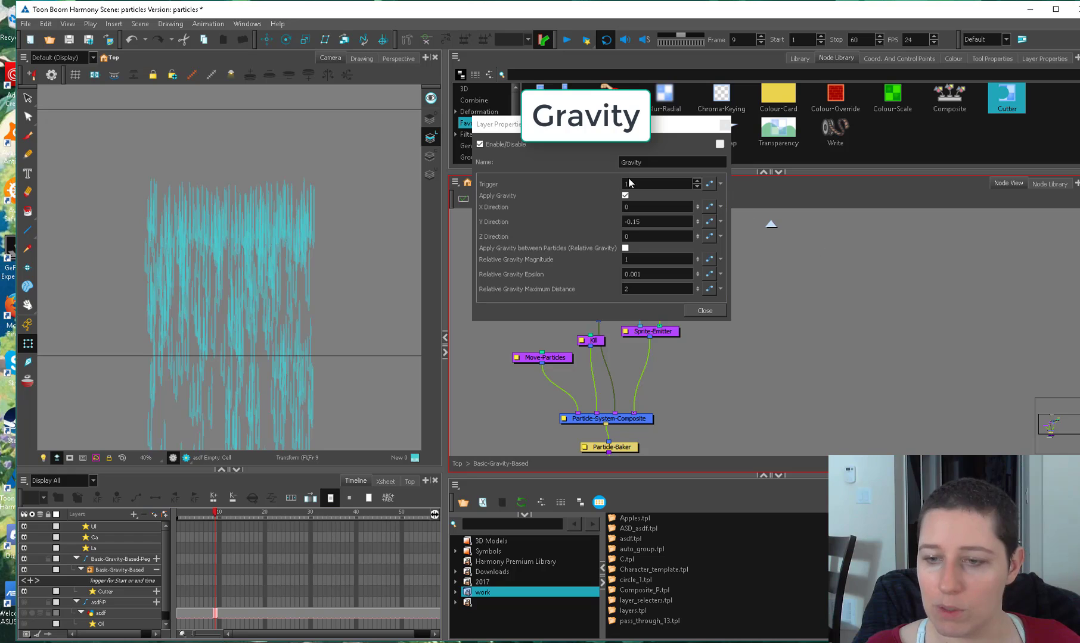
left_click(640, 217)
left_click_drag(647, 221, 617, 229)
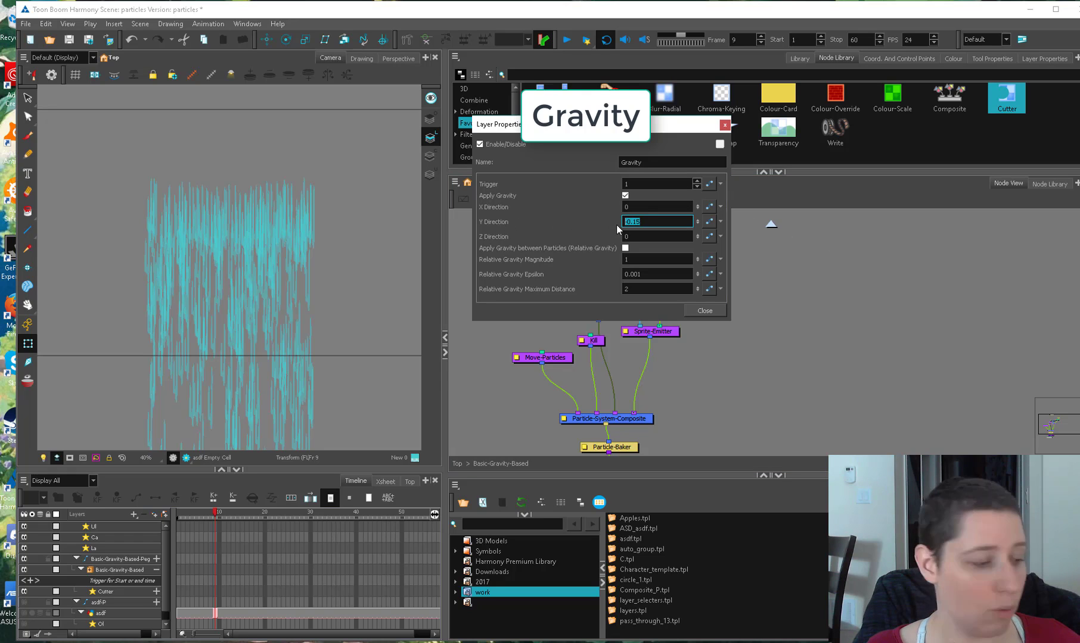
type("0")
key("Return")
key("Return")
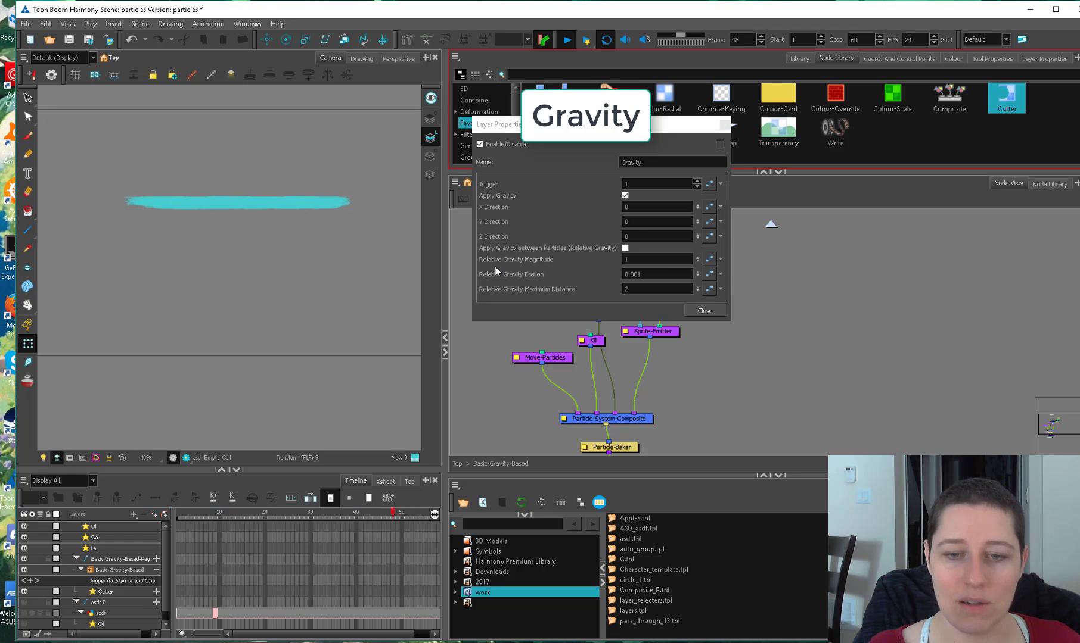
left_click(777, 269)
left_click(710, 257)
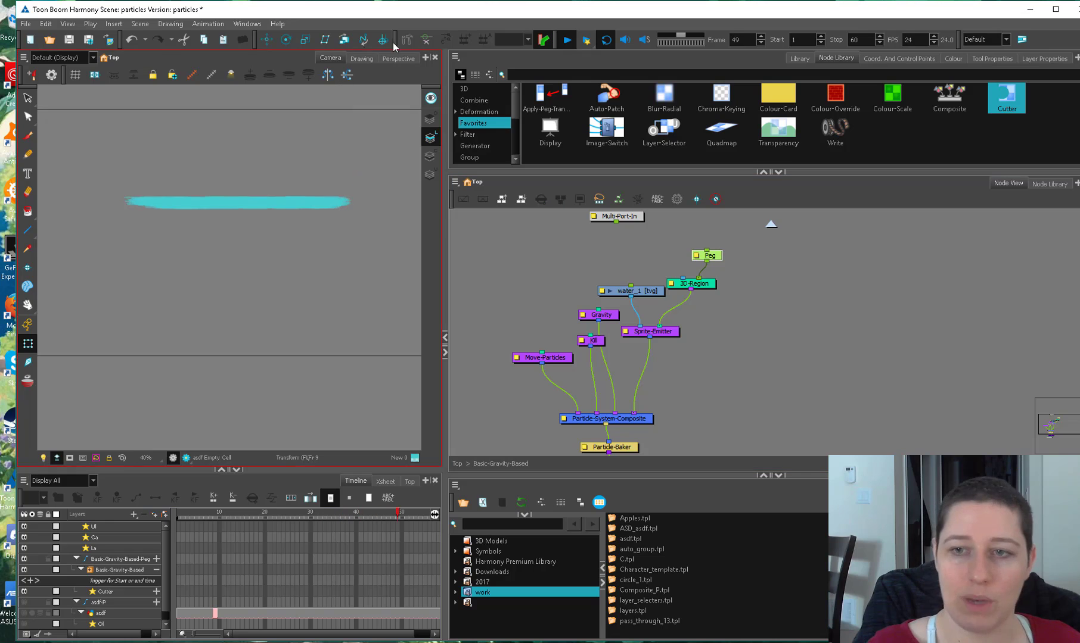
left_click(567, 40)
Show the 3D-Region's control in the camera view, stretch its box over the camera frame and play back the particles.
scroll(252, 270, "down", 1)
left_click_drag(253, 269, 251, 329)
left_click_drag(704, 287, 699, 293)
middle_click(251, 352)
key("shift+F11")
left_click(778, 309)
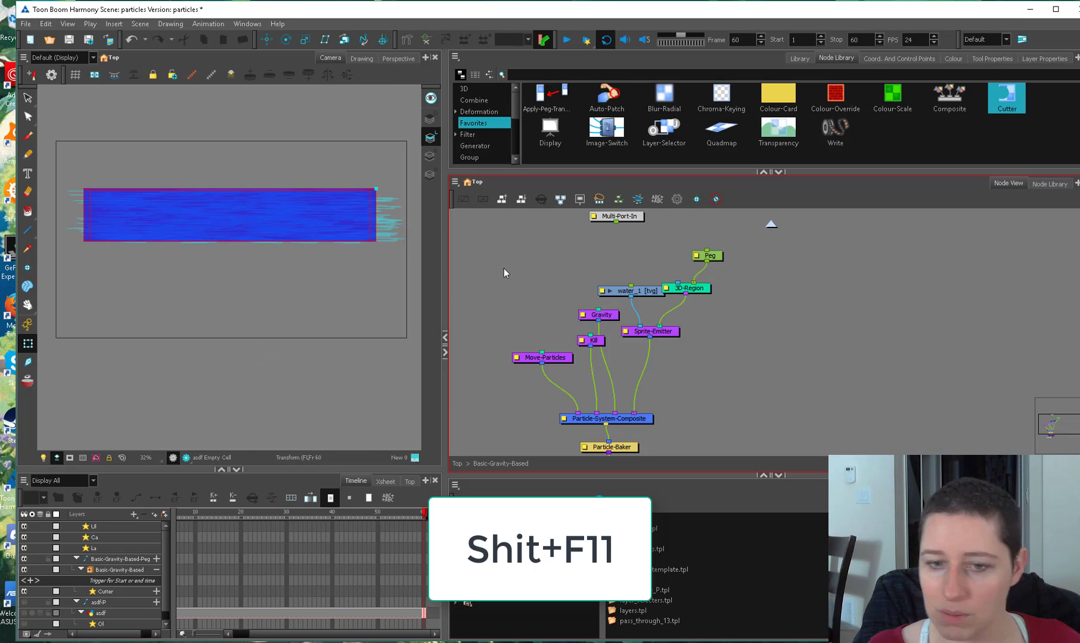
left_click(356, 240)
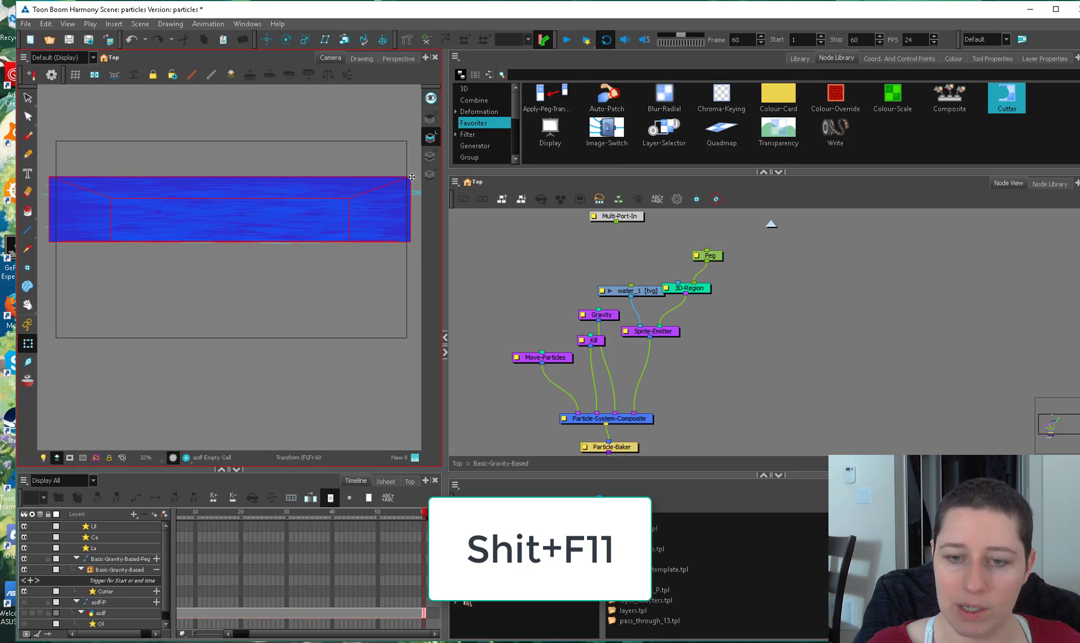
left_click_drag(411, 176, 409, 89)
left_click(518, 260)
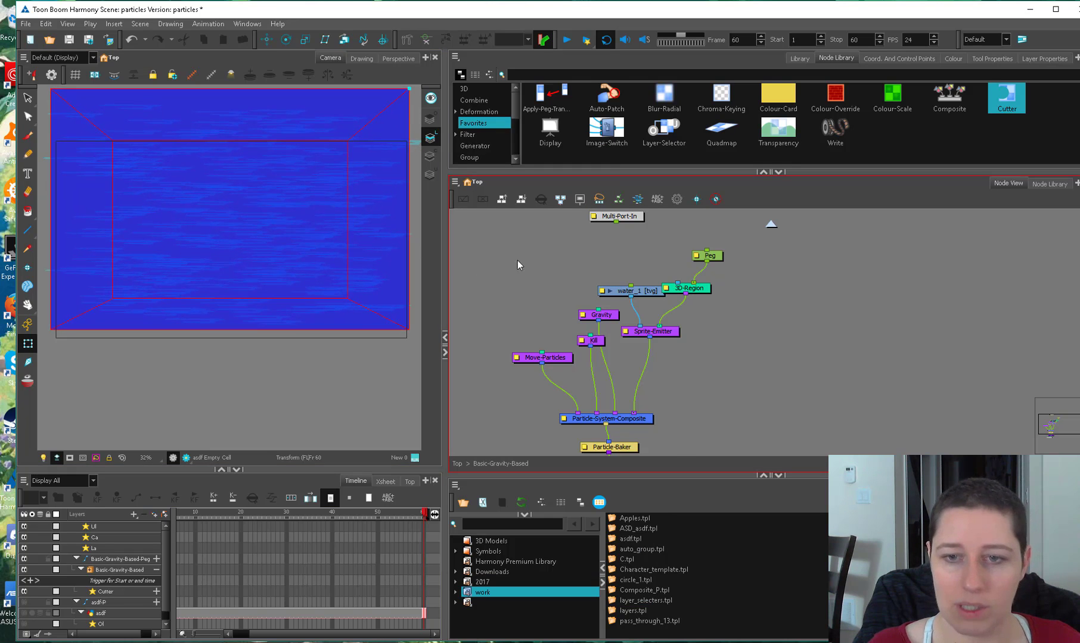
left_click(404, 196)
left_click(567, 40)
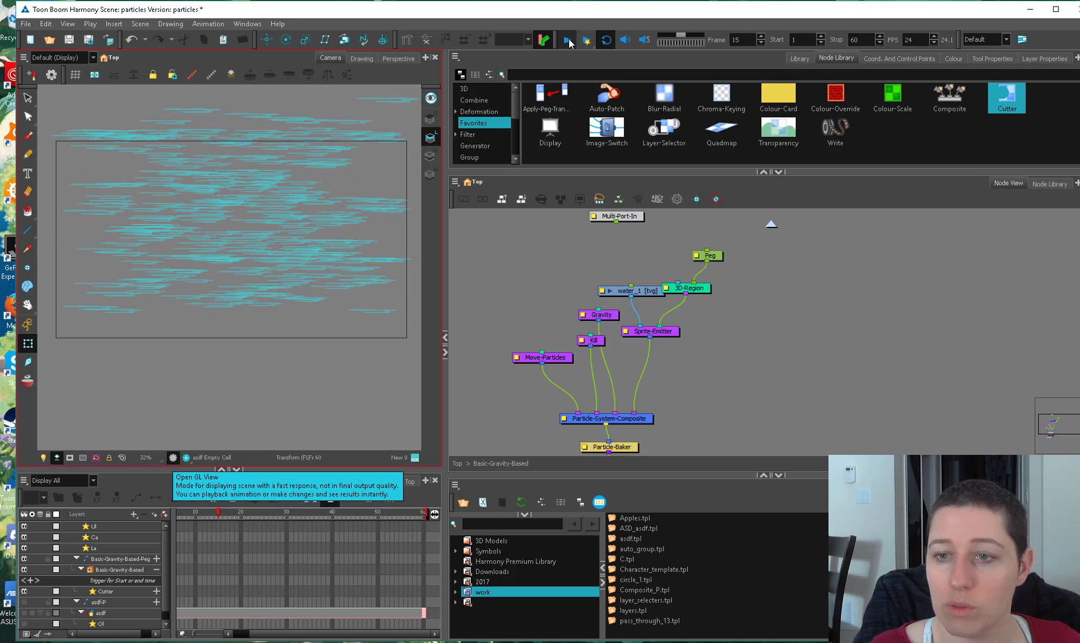
left_click(567, 39)
Set Gravity's Z Direction to 0.5, play back the particles flying toward the camera and close the properties.
left_click_drag(651, 331, 654, 325)
double_click(596, 314)
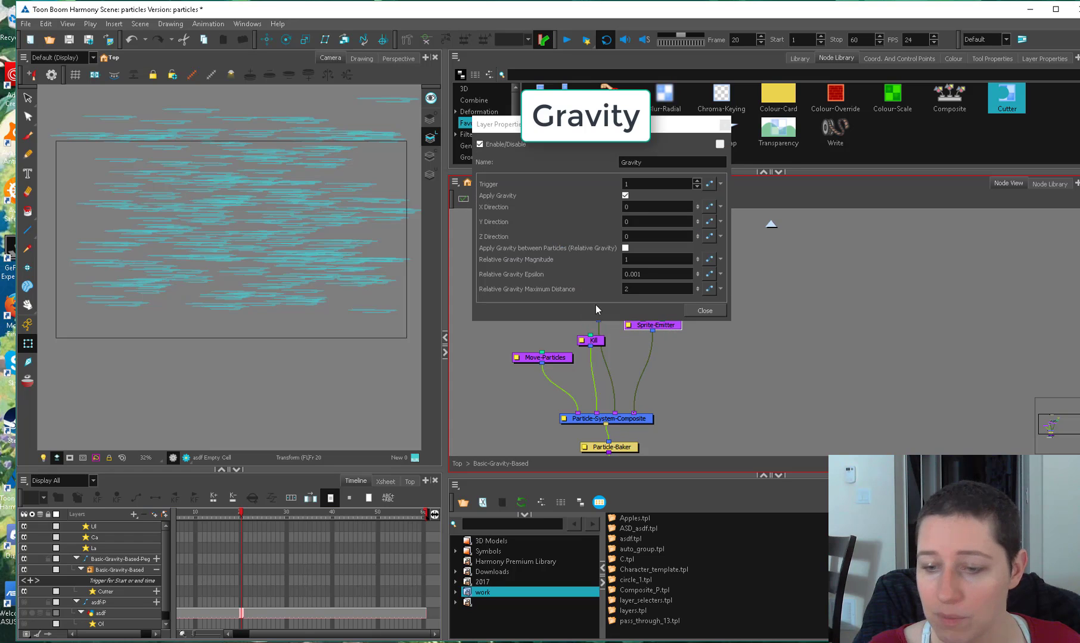
left_click(636, 236)
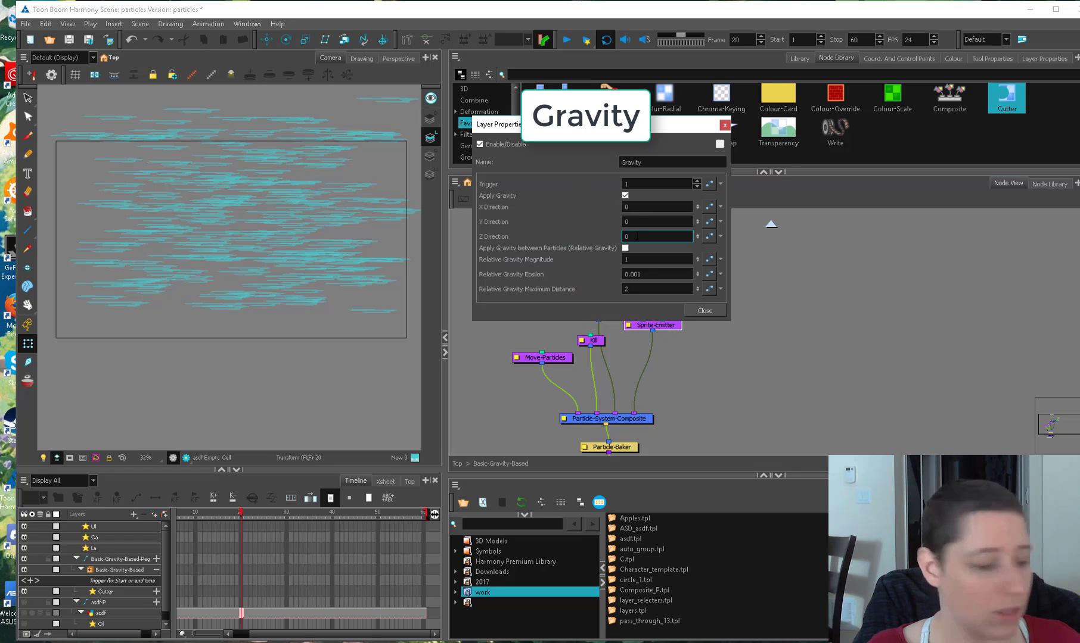
left_click_drag(634, 236, 616, 236)
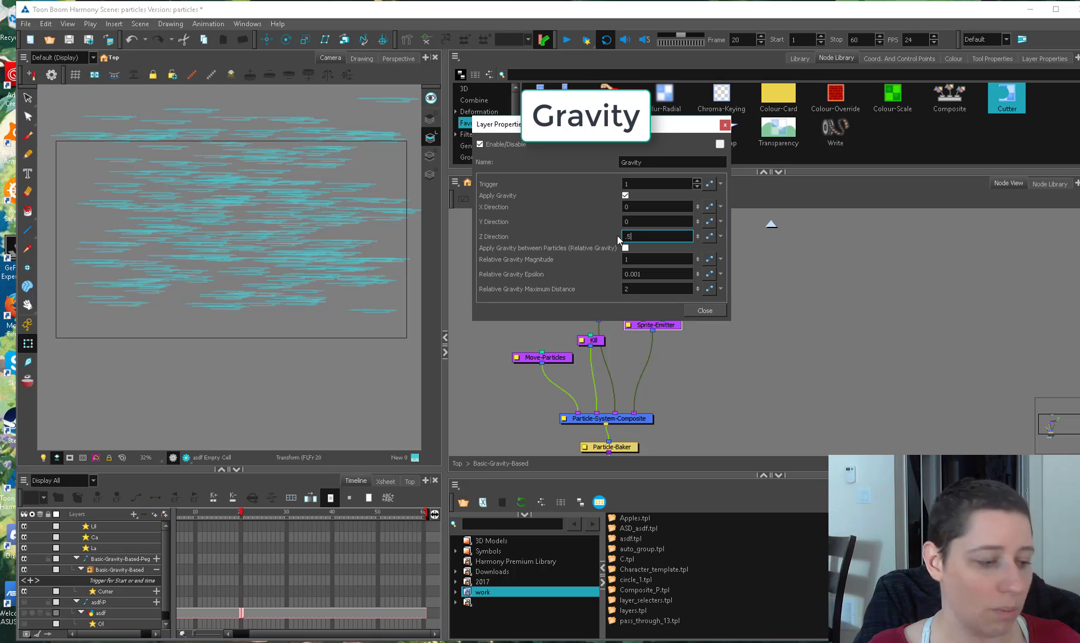
key("Return")
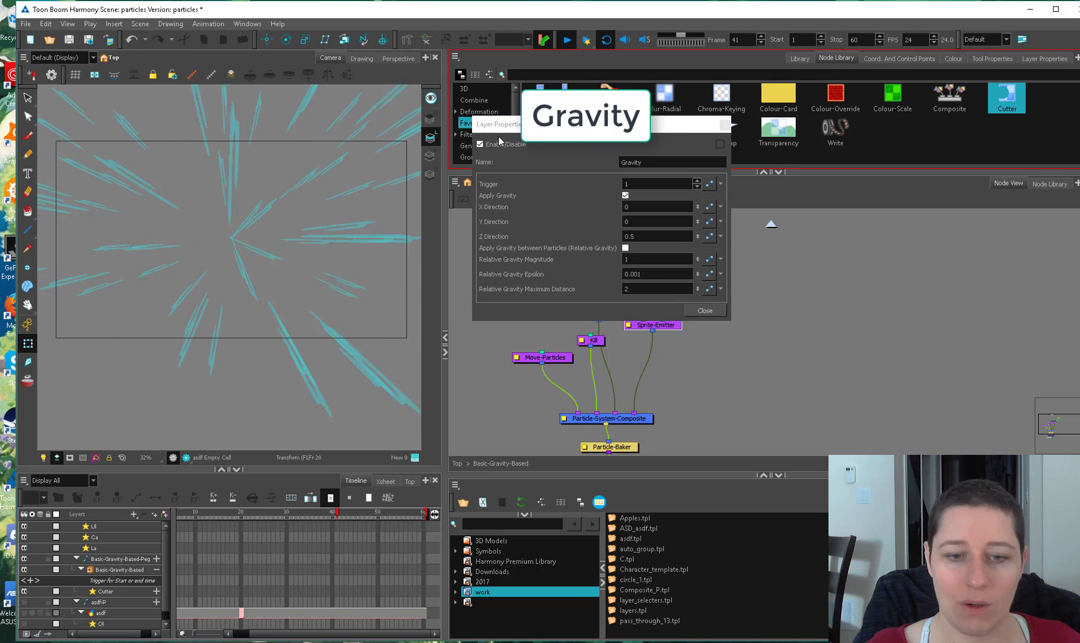
left_click(725, 124)
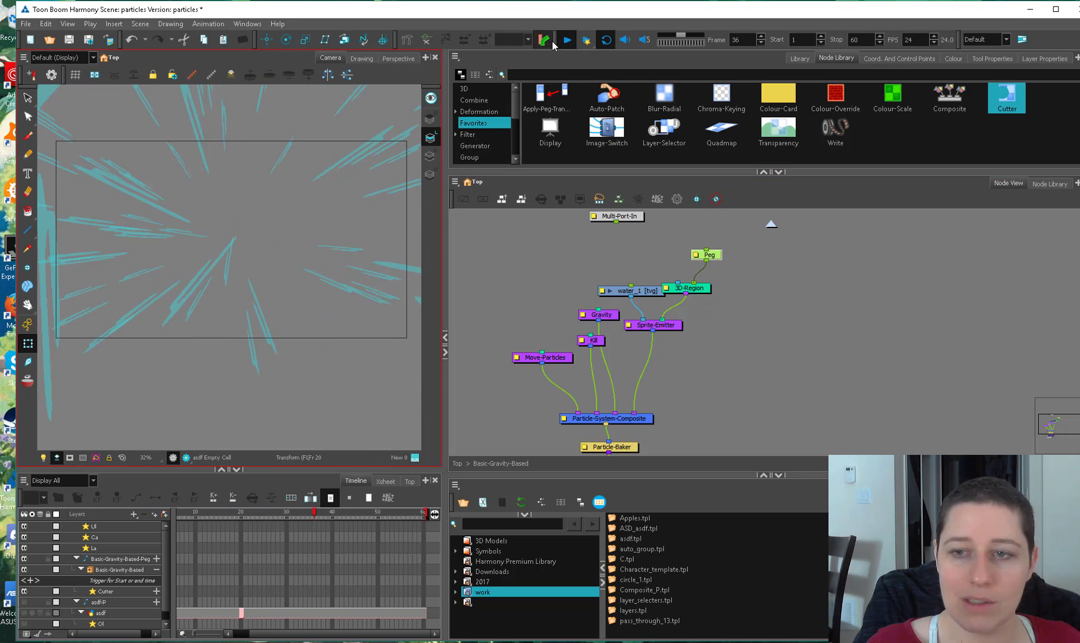
Move the particle region's peg toward the upper right of the camera frame and play back the particles.
left_click(229, 239)
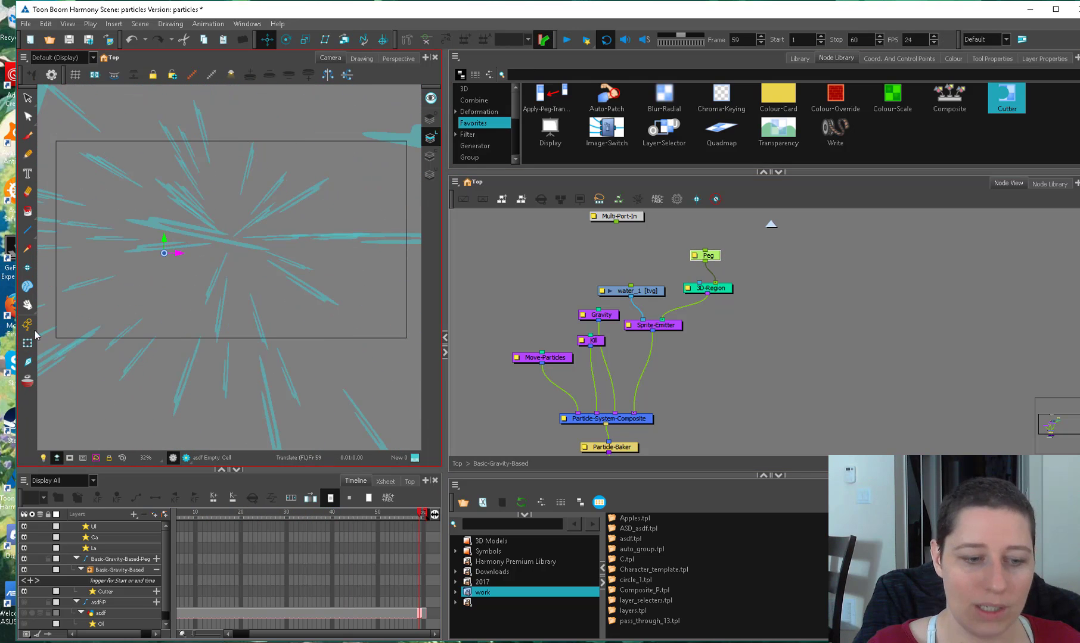
mouse_move(209, 231)
left_mouse_down()
mouse_move(134, 183)
mouse_move(229, 147)
mouse_move(369, 179)
mouse_move(392, 200)
mouse_move(396, 190)
left_mouse_up()
left_click(567, 40)
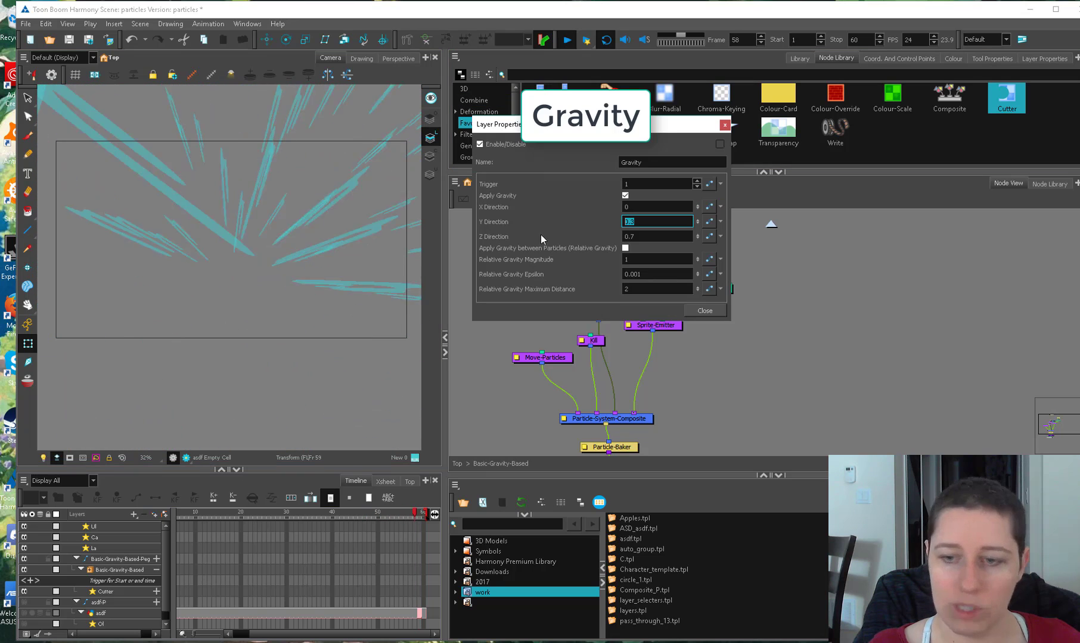
Set Gravity's Y Direction to 1 and its Z Direction to 0.007 during playback.
type("0.5")
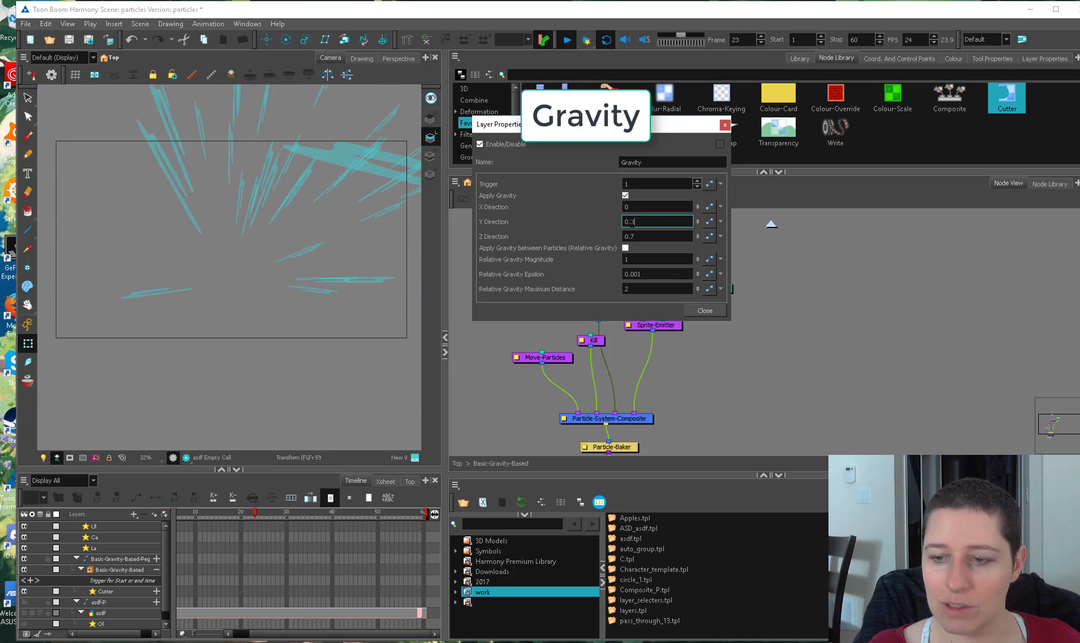
key("BackSpace")
key("BackSpace")
key("BackSpace")
type("1")
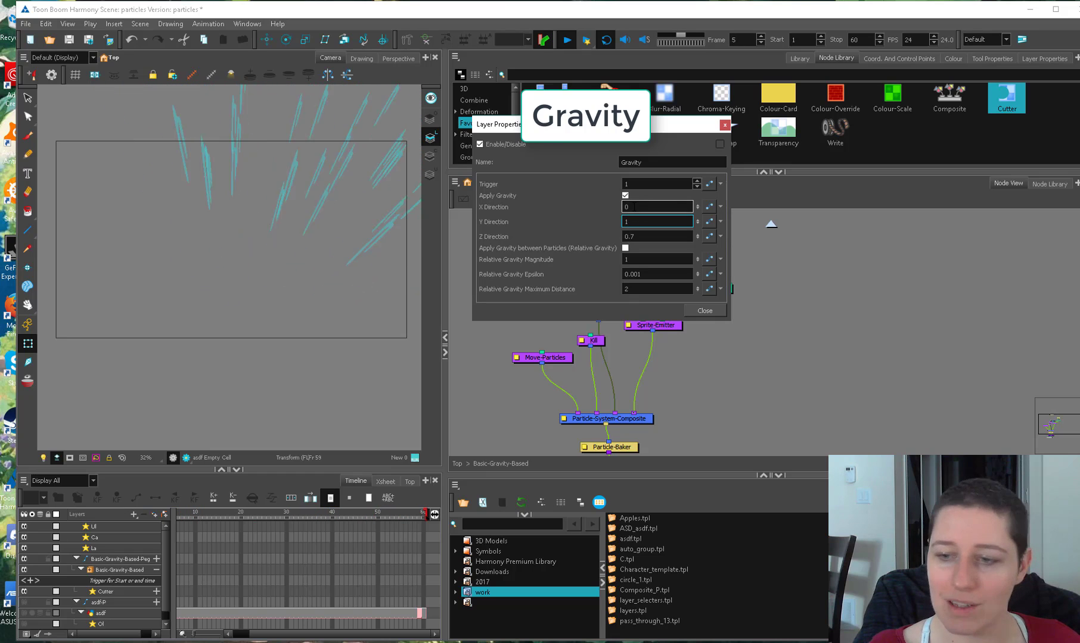
left_click(628, 237)
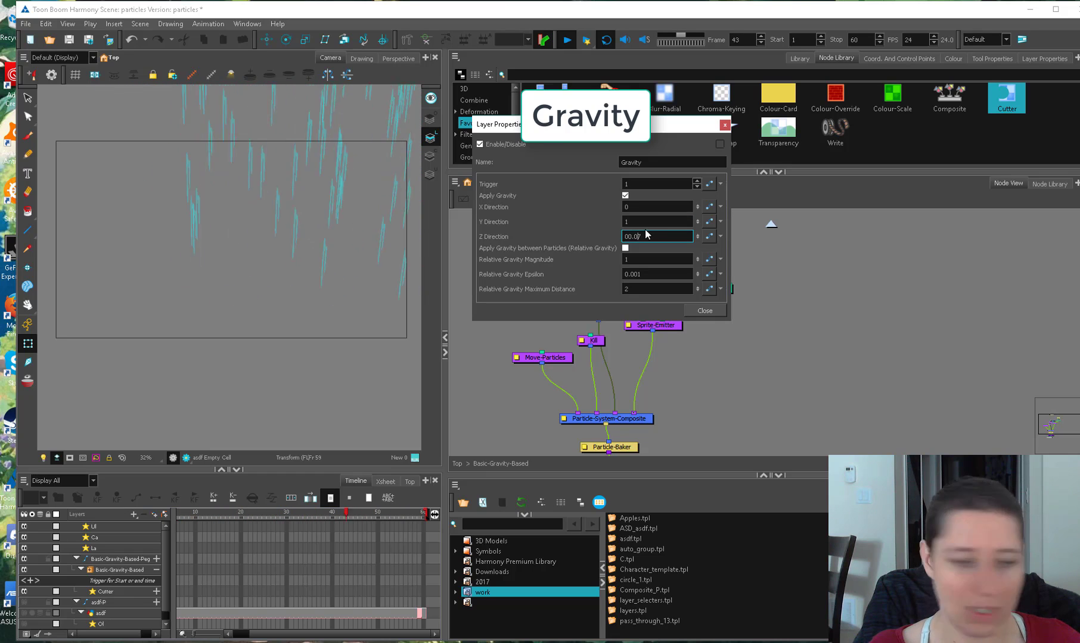
type("0")
Set Gravity's Y Direction to -0.1 and Z Direction to -0.007 for falling rain, and close the properties.
left_click(645, 223)
type(".")
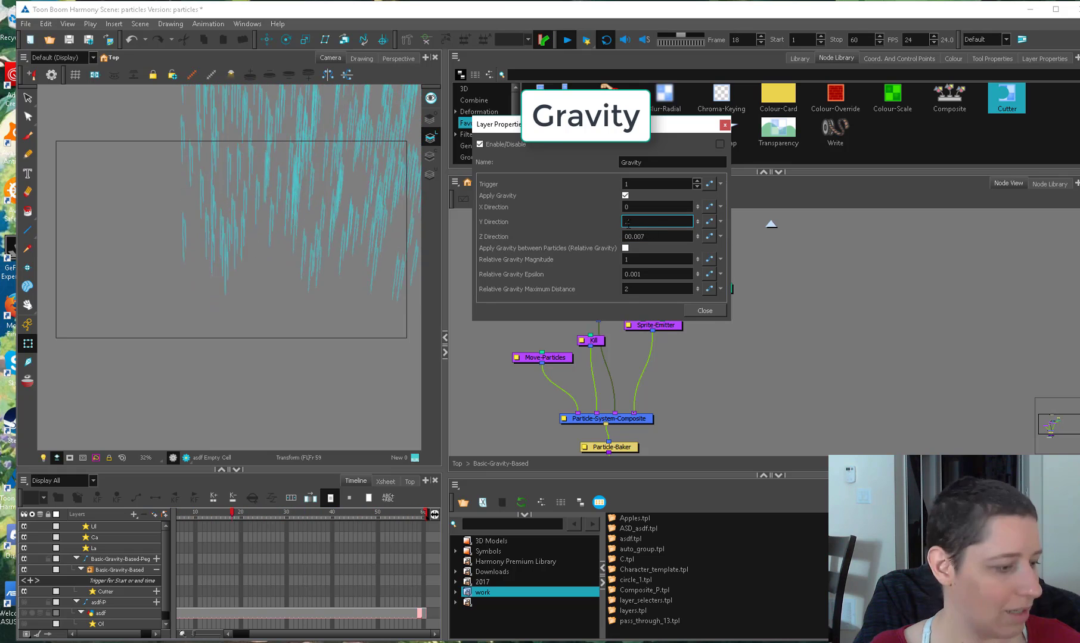
left_click(625, 223)
type("-")
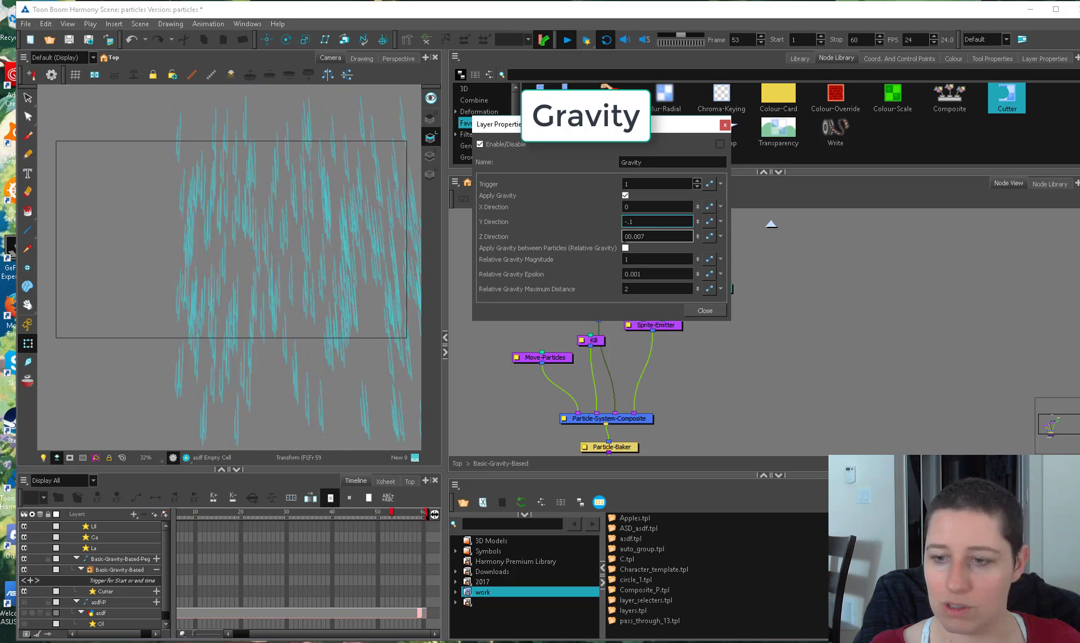
left_click(625, 237)
type("-")
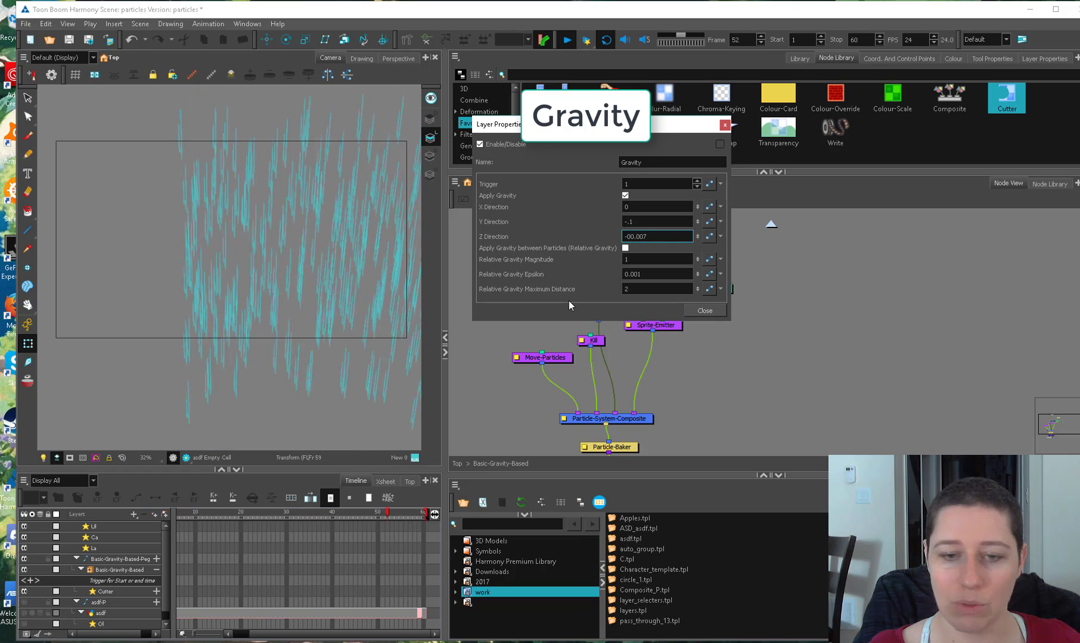
double_click(628, 207)
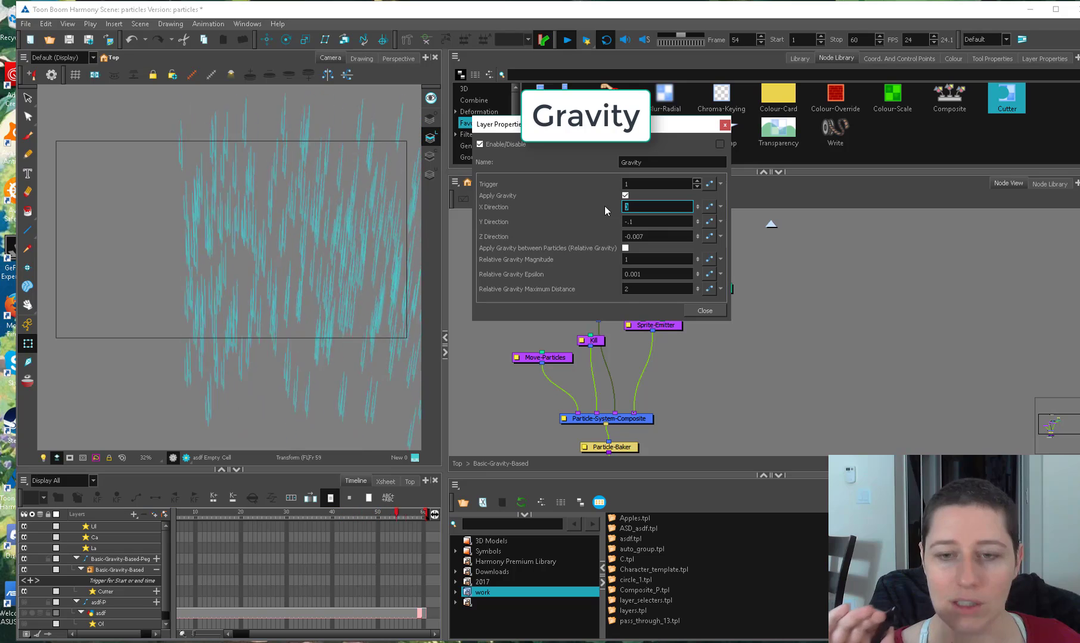
left_click(725, 125)
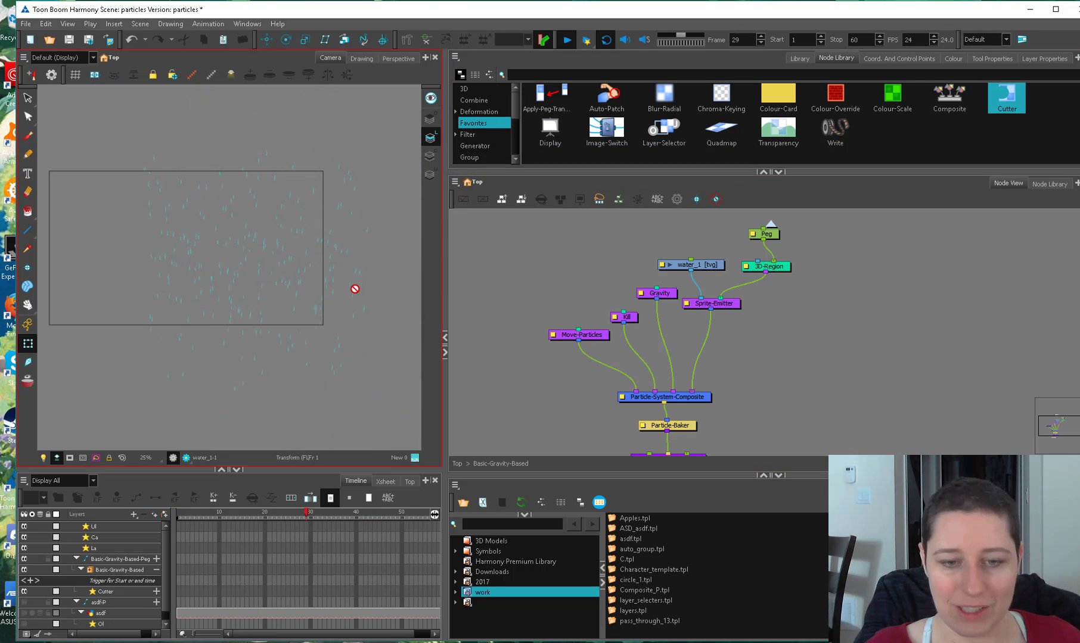
Enlarge the node view, show the 3D-Region's control and slightly adjust the upper-right corner of its box.
left_click_drag(578, 172, 578, 51)
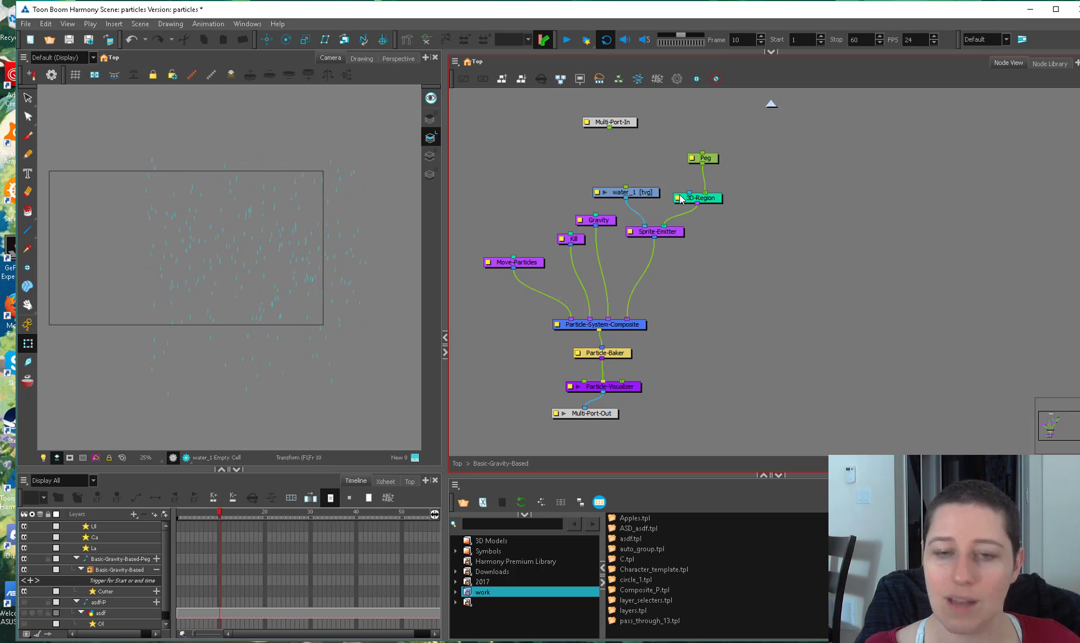
left_click(716, 200)
middle_click(297, 278)
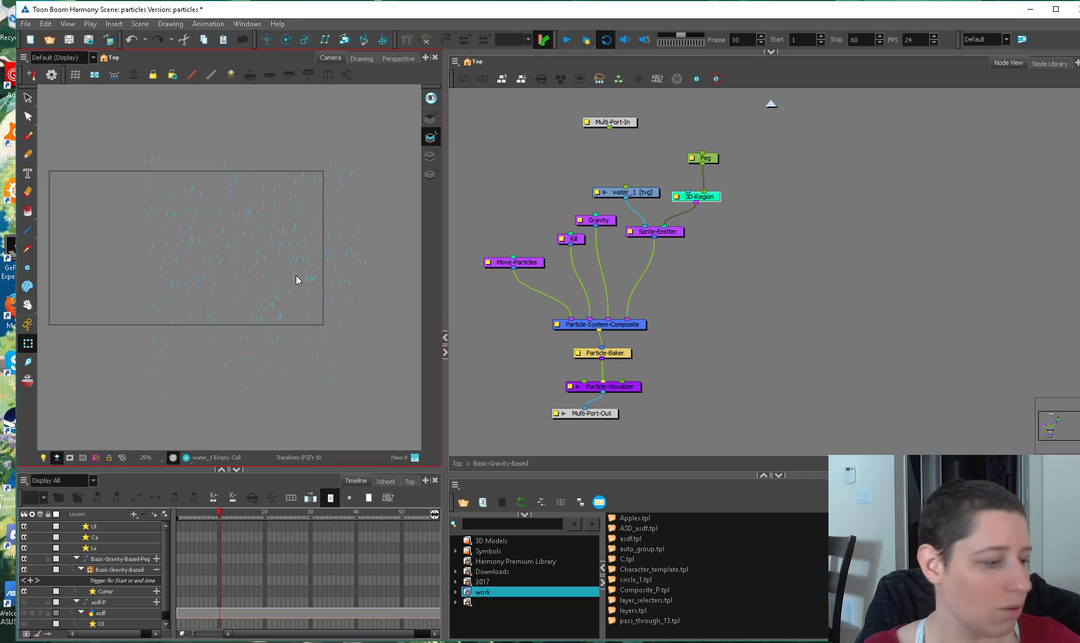
key("shift+F11")
mouse_move(375, 139)
left_mouse_down()
mouse_move(421, 113)
mouse_move(379, 149)
left_mouse_up()
left_click(639, 177)
Increase the 3D-Region's Depth in its properties and play back the rain spread through the scene.
double_click(684, 198)
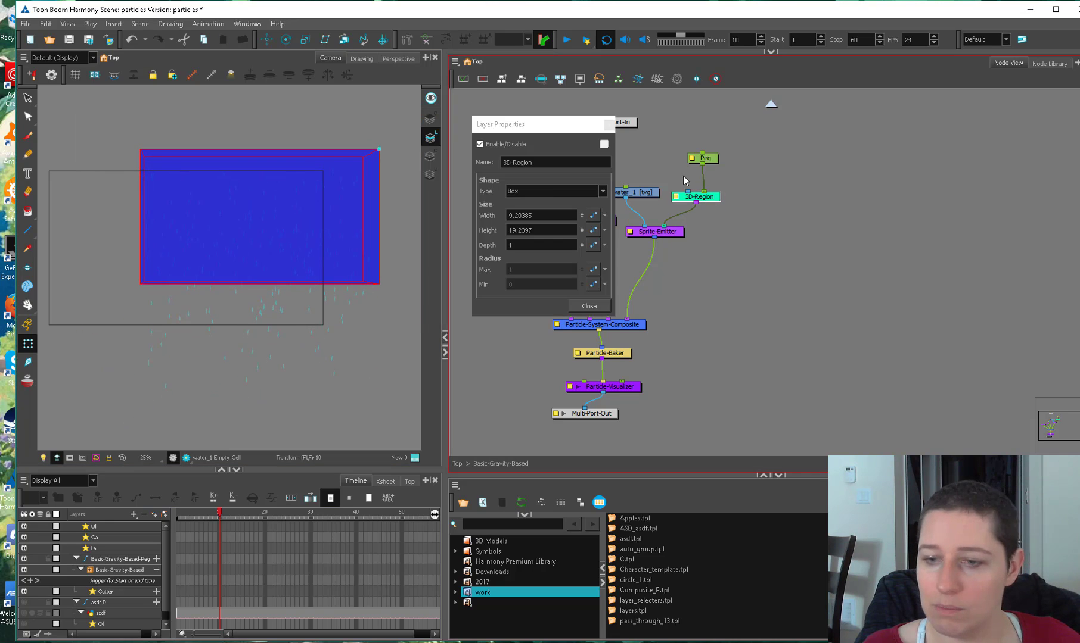
double_click(519, 245)
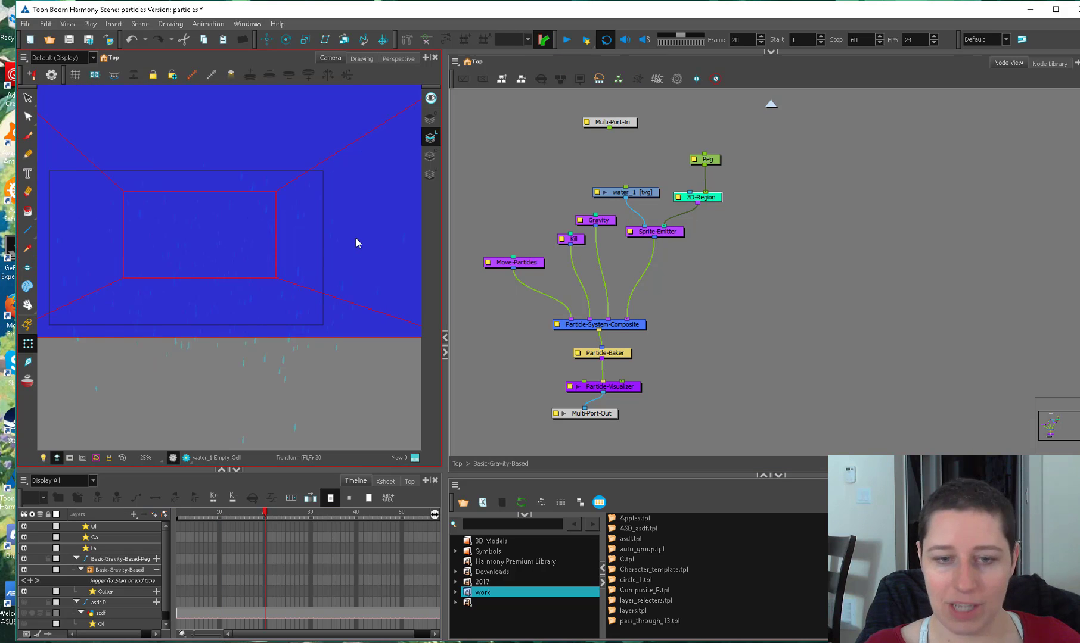
scroll(364, 173, "down", 3)
scroll(368, 181, "up", 4)
left_click_drag(369, 181, 190, 340)
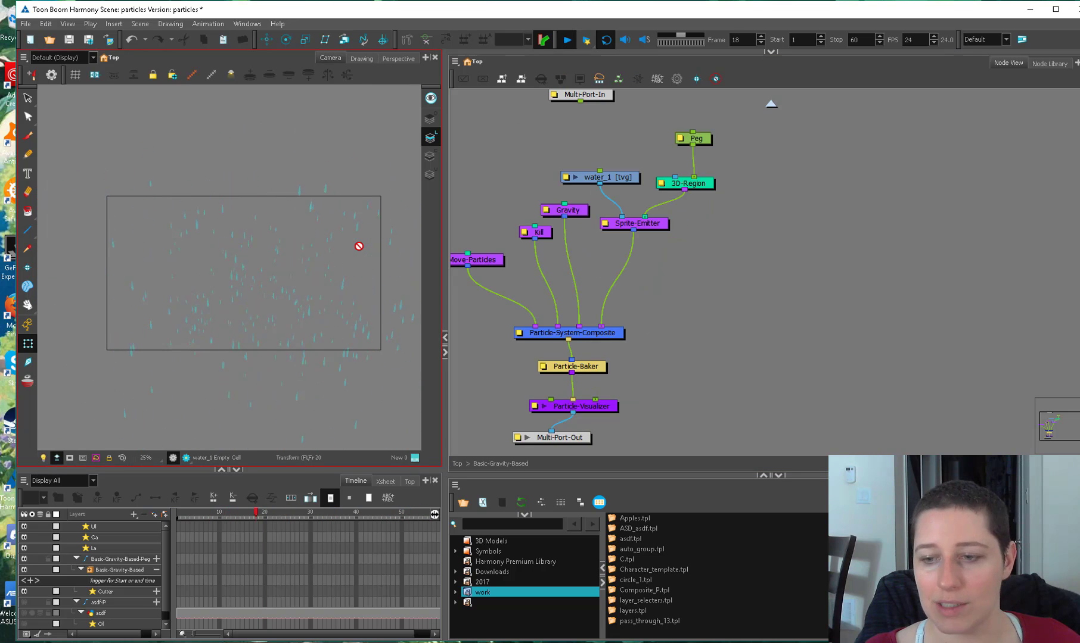
left_click_drag(675, 292, 710, 275)
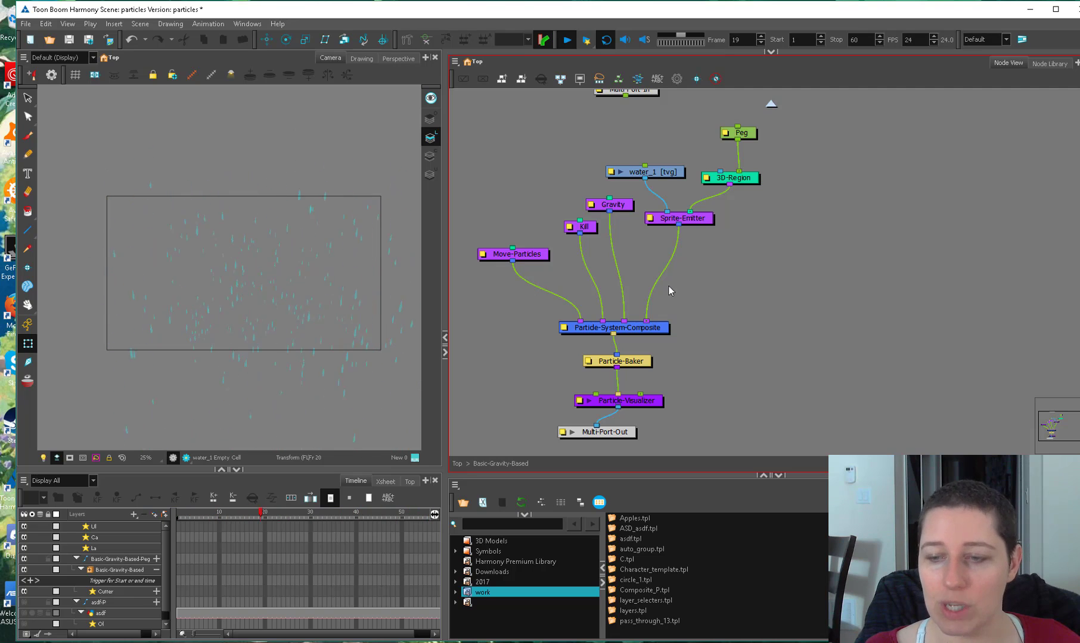
Arrange the Sprite-Emitter, Gravity, Kill and Move-Particles nodes in a row above the Particle-System-Composite.
left_click_drag(697, 221, 718, 222)
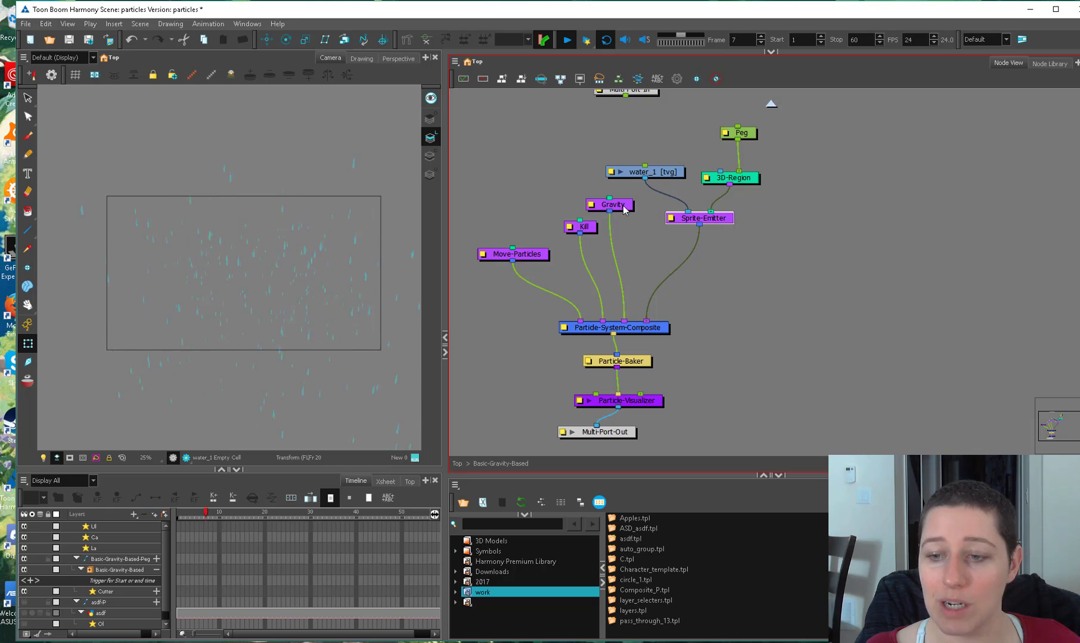
left_click_drag(621, 205, 595, 221)
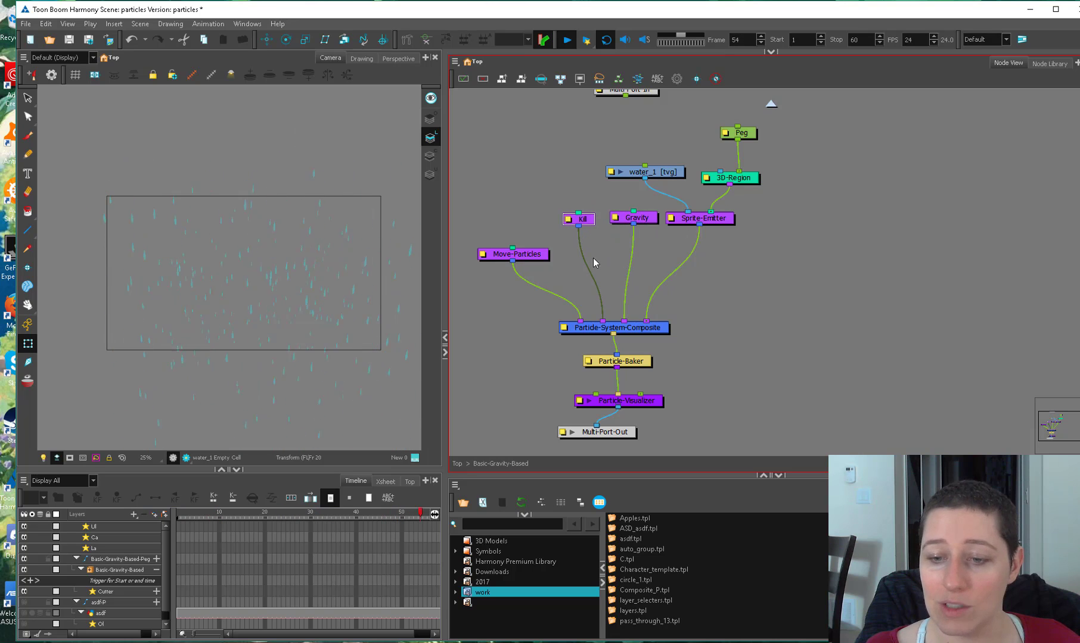
left_click_drag(539, 262, 522, 233)
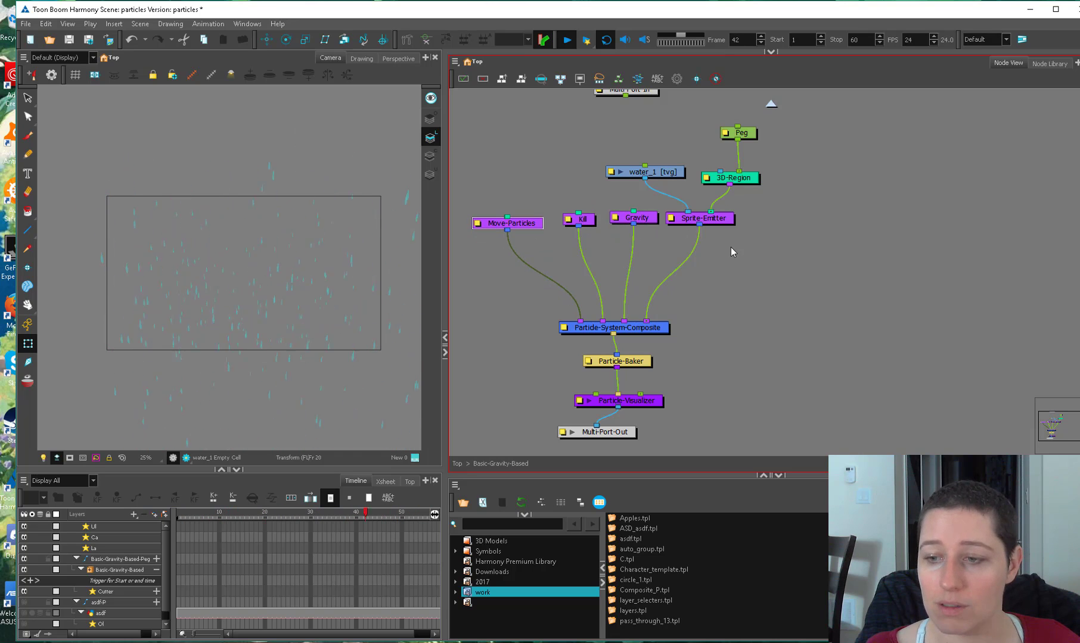
Review the Move-Particles properties, close them and move the node out of the row, away from Kill and Gravity.
double_click(521, 234)
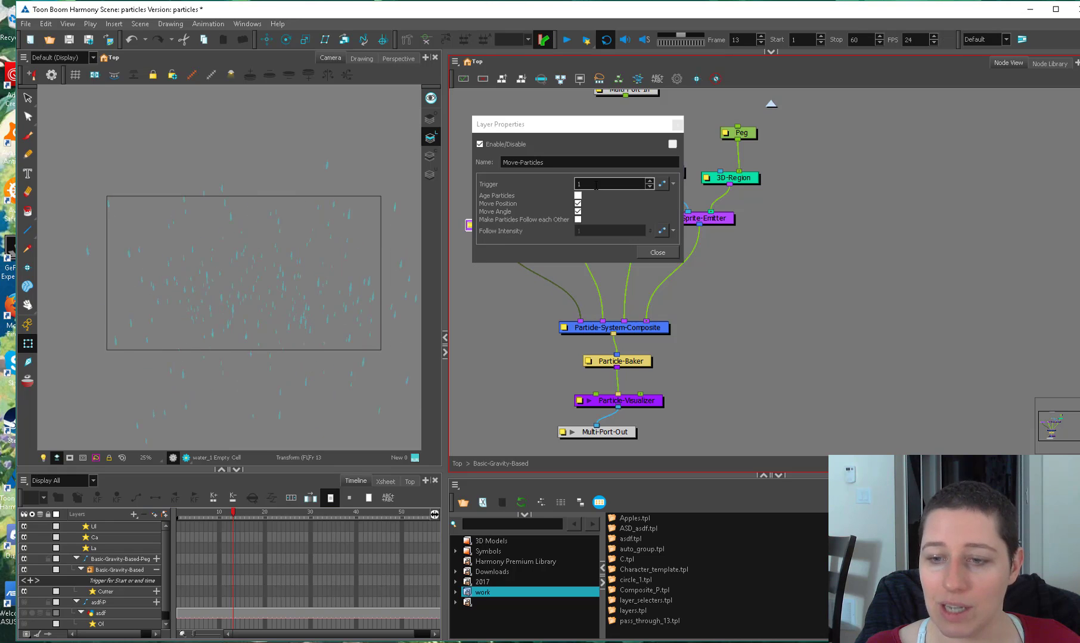
left_click(655, 251)
left_click_drag(517, 234, 486, 282)
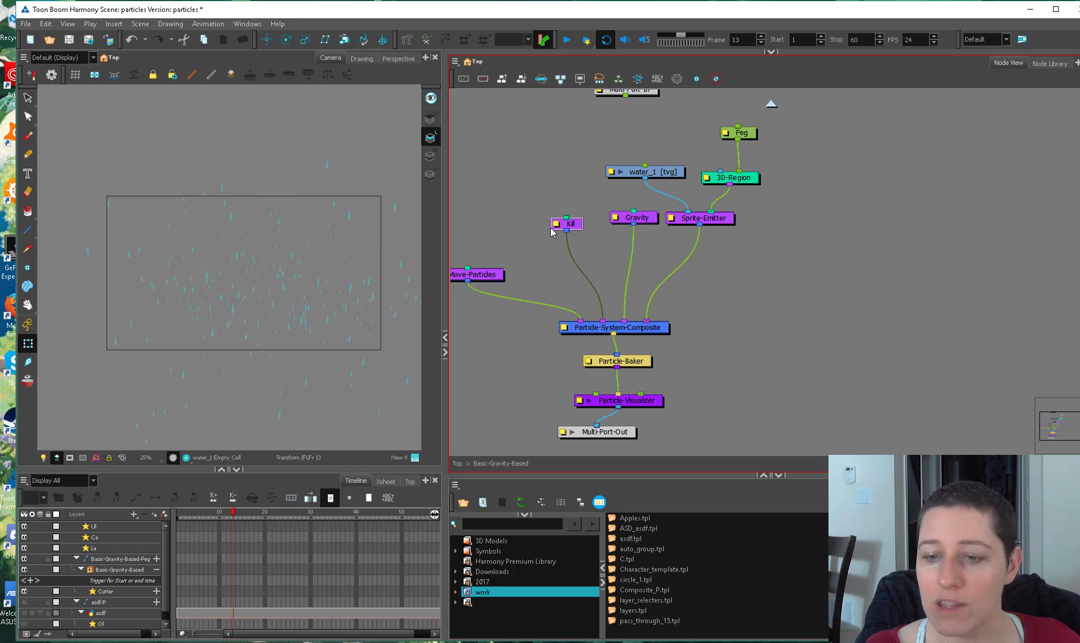
Review the Kill node's lifespan properties, close them and move the node just above Move-Particles.
double_click(572, 220)
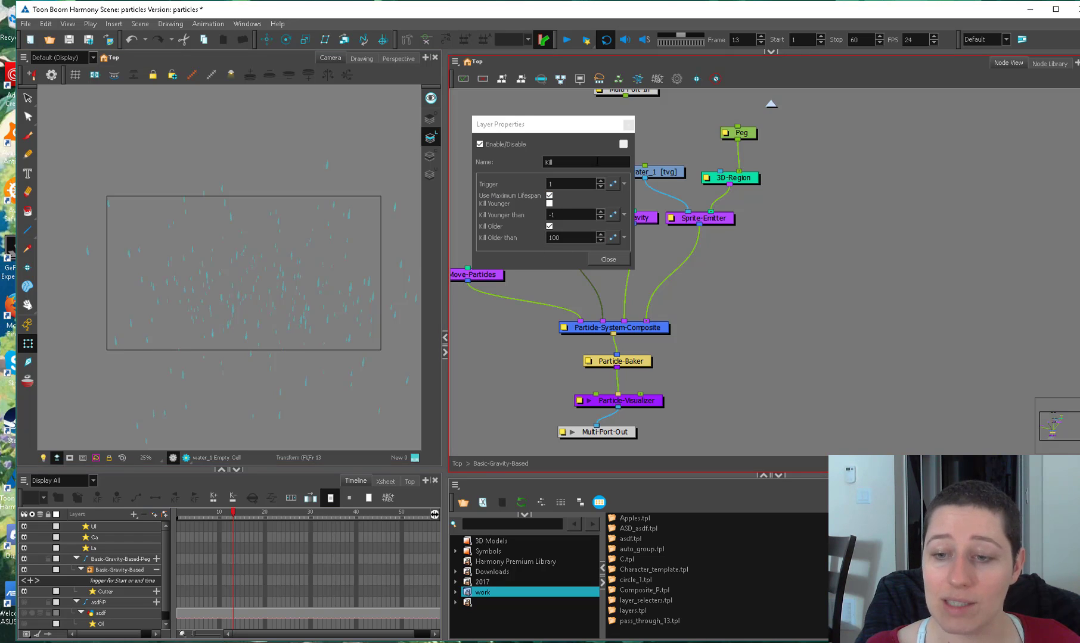
left_click(607, 259)
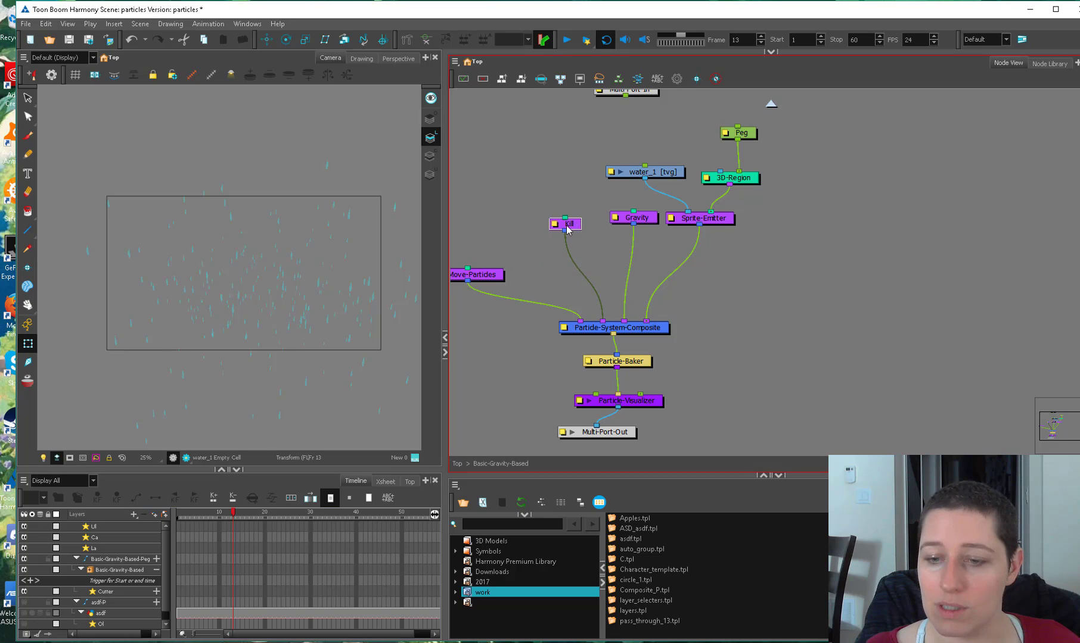
left_click_drag(571, 220, 476, 259)
left_click_drag(731, 279, 715, 283)
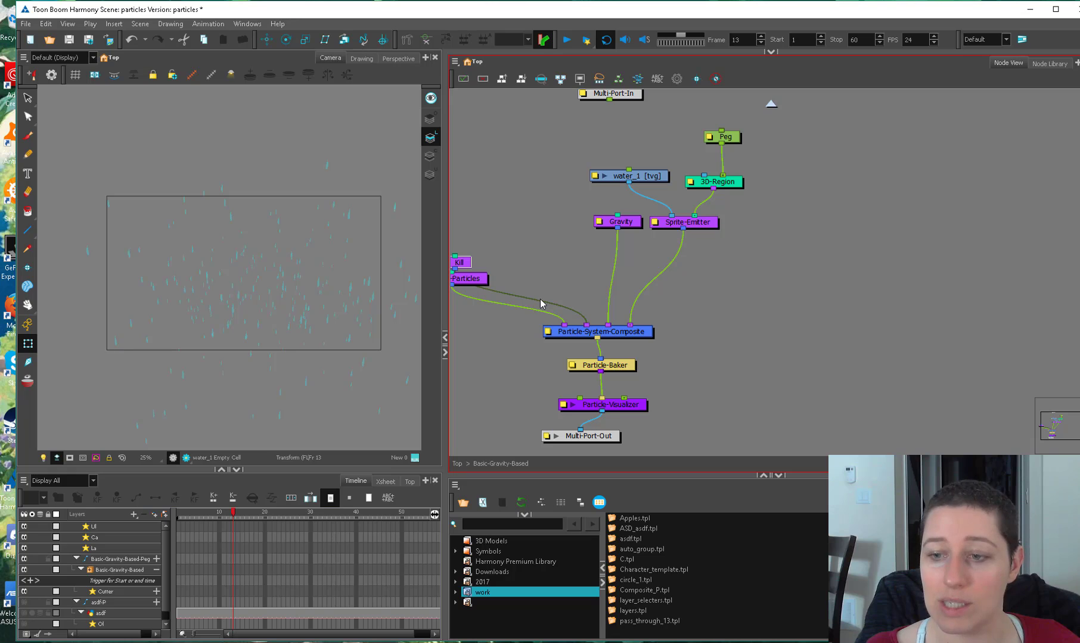
Examine the Sprite-Emitter's Generation properties, toggling Apply Probability for Each Particle off and back on.
left_click_drag(701, 230, 706, 238)
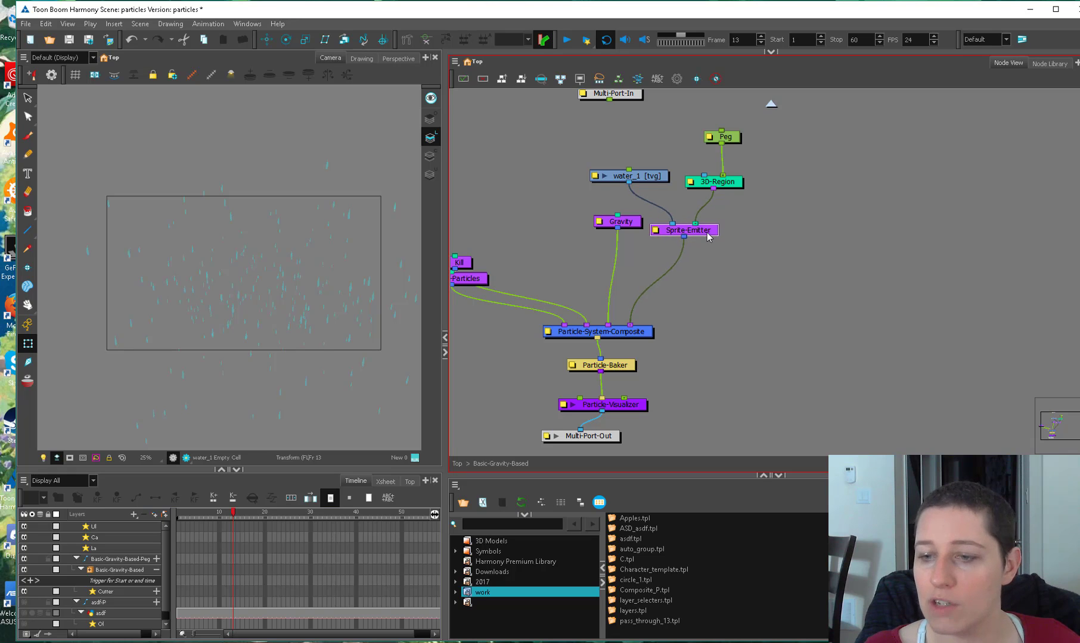
double_click(658, 233)
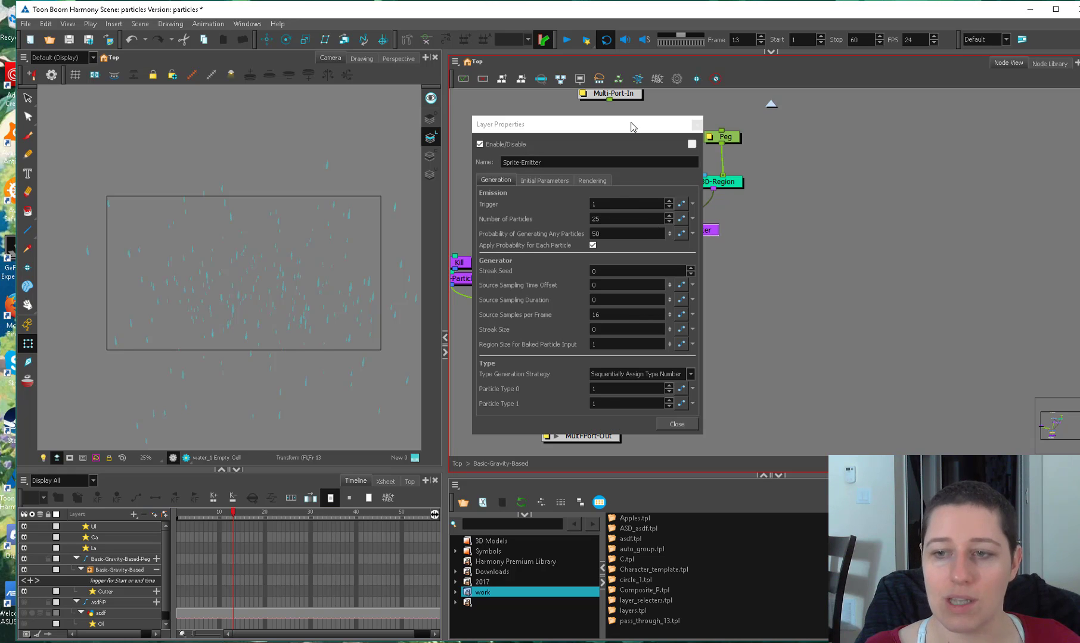
left_click_drag(632, 126, 446, 128)
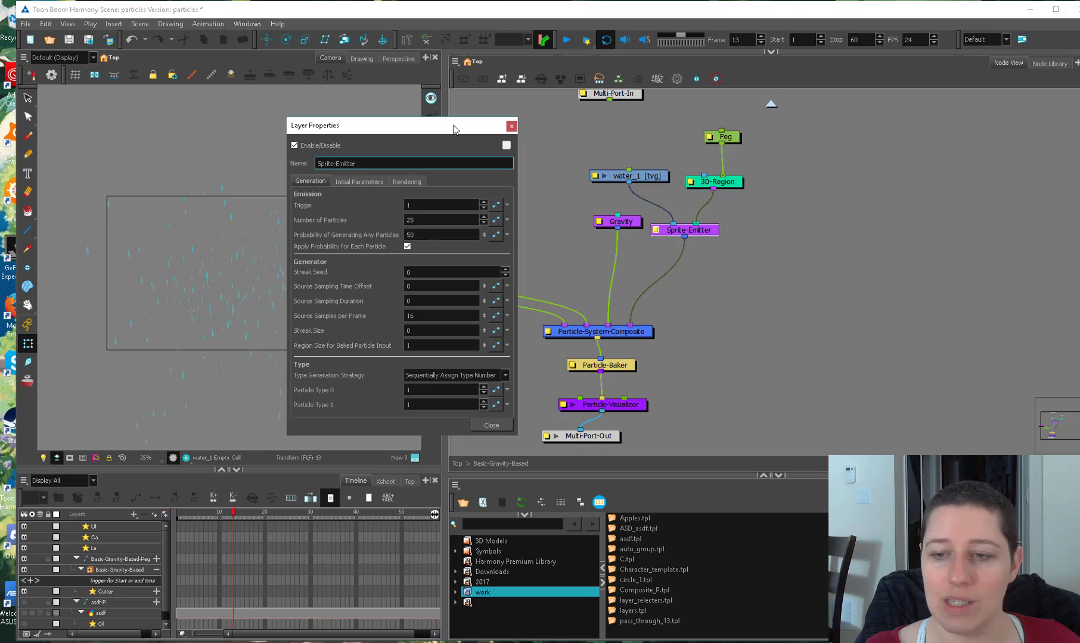
left_click(647, 179)
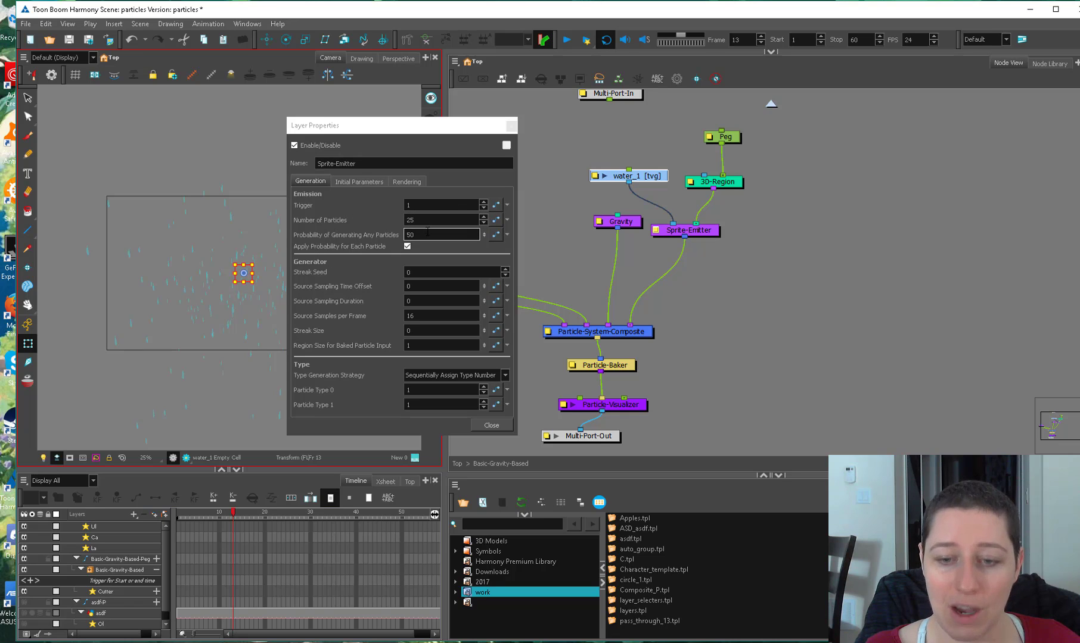
left_click(351, 251)
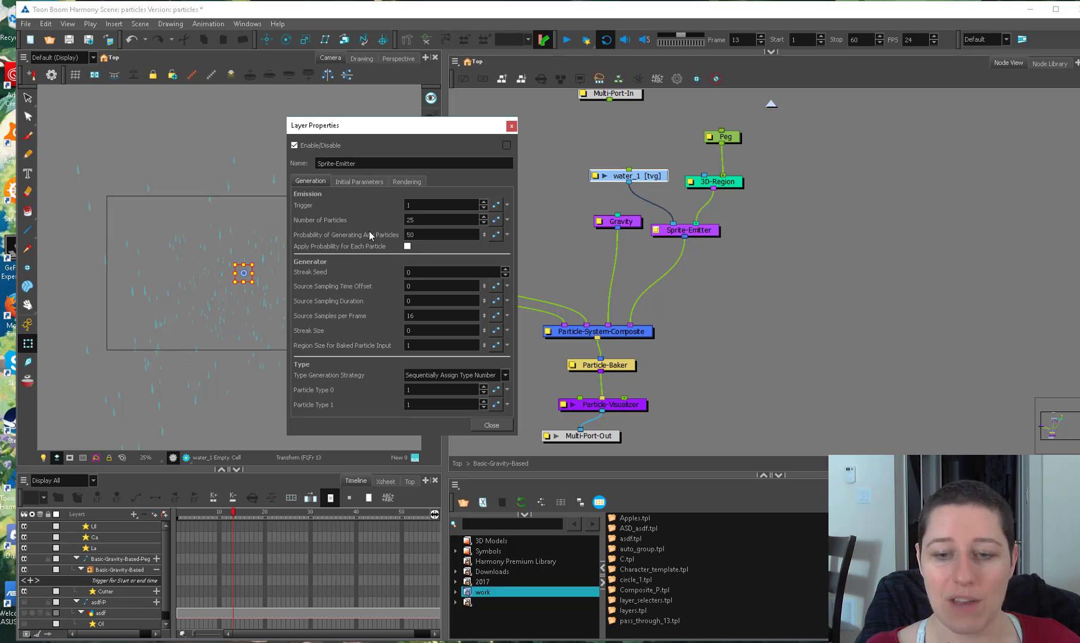
left_click(407, 246)
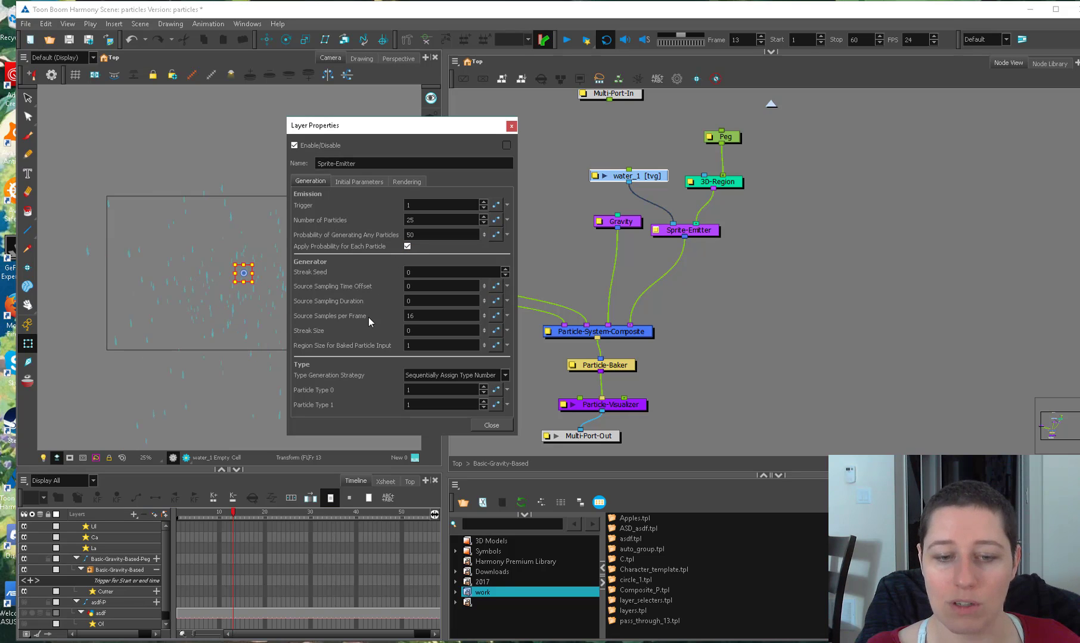
Examine the Sprite-Emitter's Initial Parameters and Rendering settings, including the Rendering Strategy options, and close the properties.
left_click(369, 184)
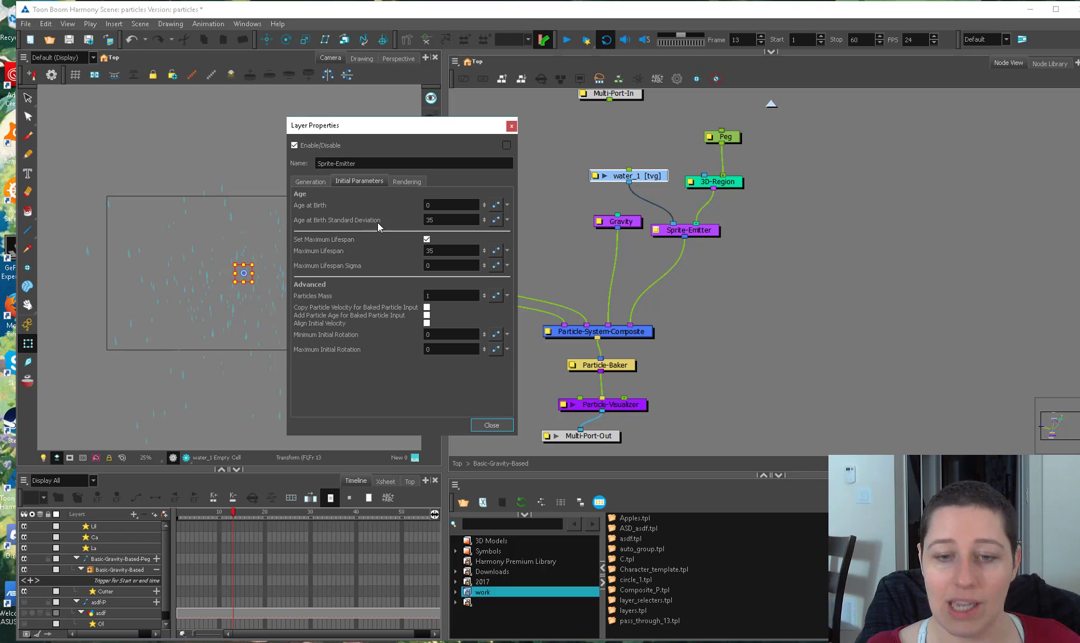
left_click(406, 182)
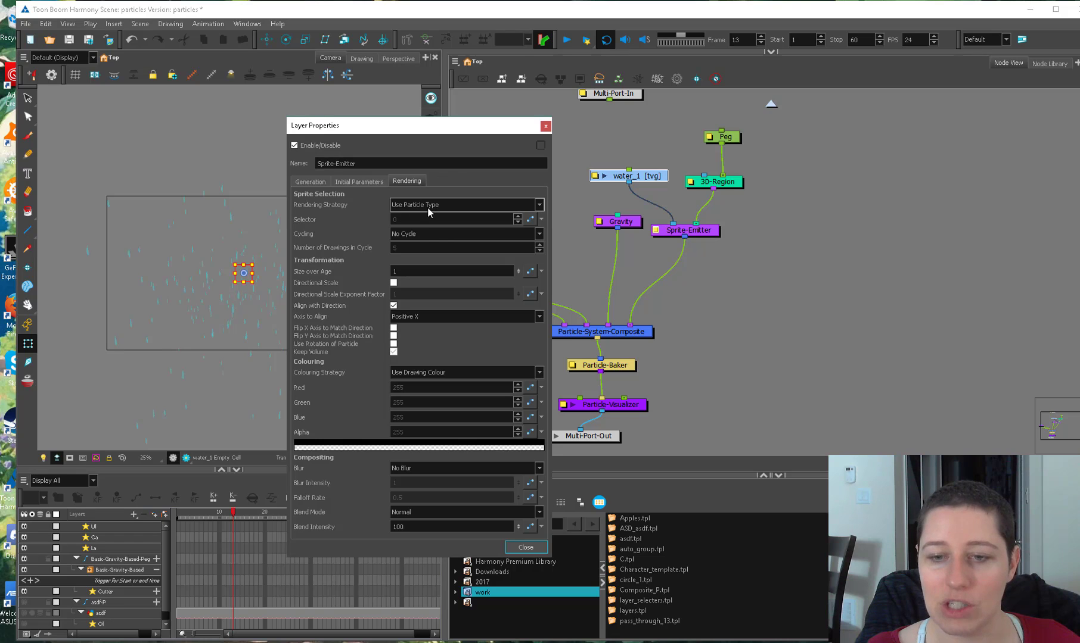
left_click(448, 205)
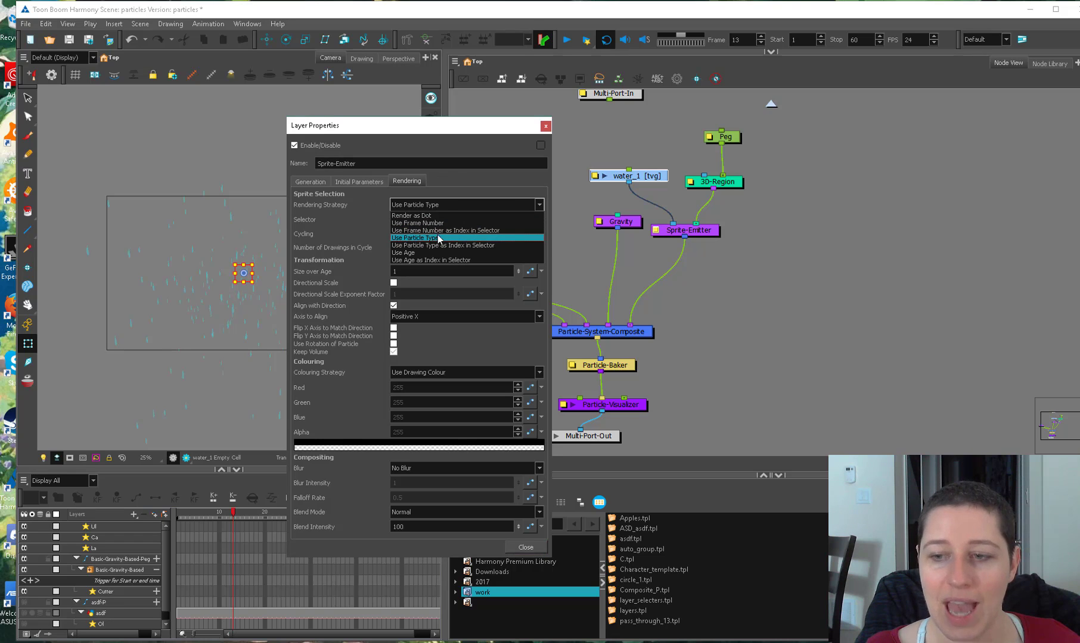
left_click(547, 127)
left_click(546, 125)
left_click_drag(653, 176, 647, 173)
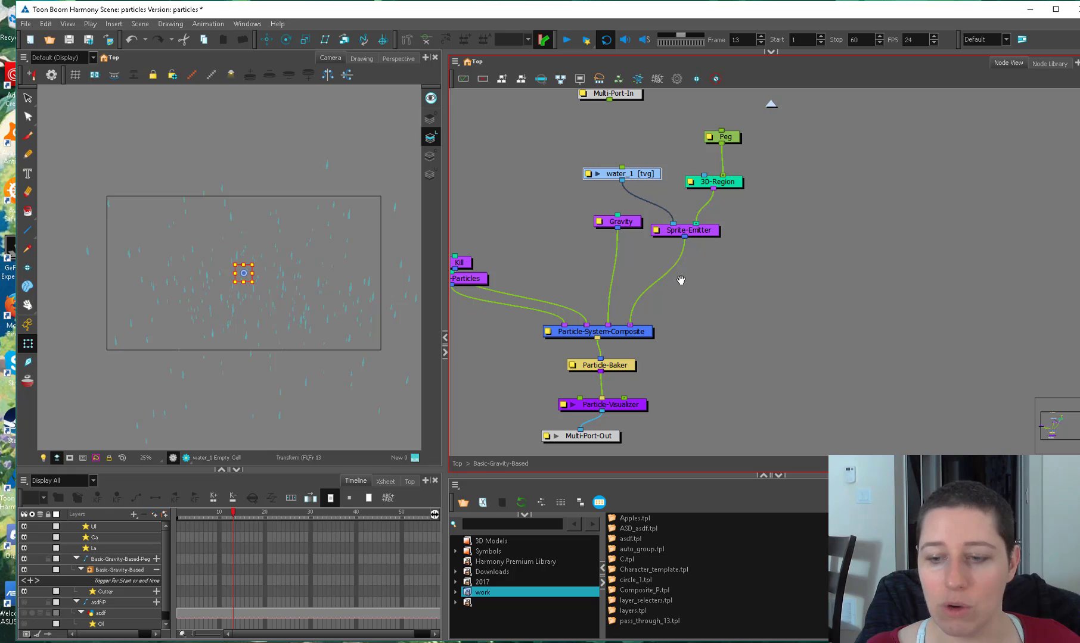
Review the Particle-Baker's properties, close them and play back the rain animation.
left_click_drag(680, 279, 742, 253)
left_click(634, 339)
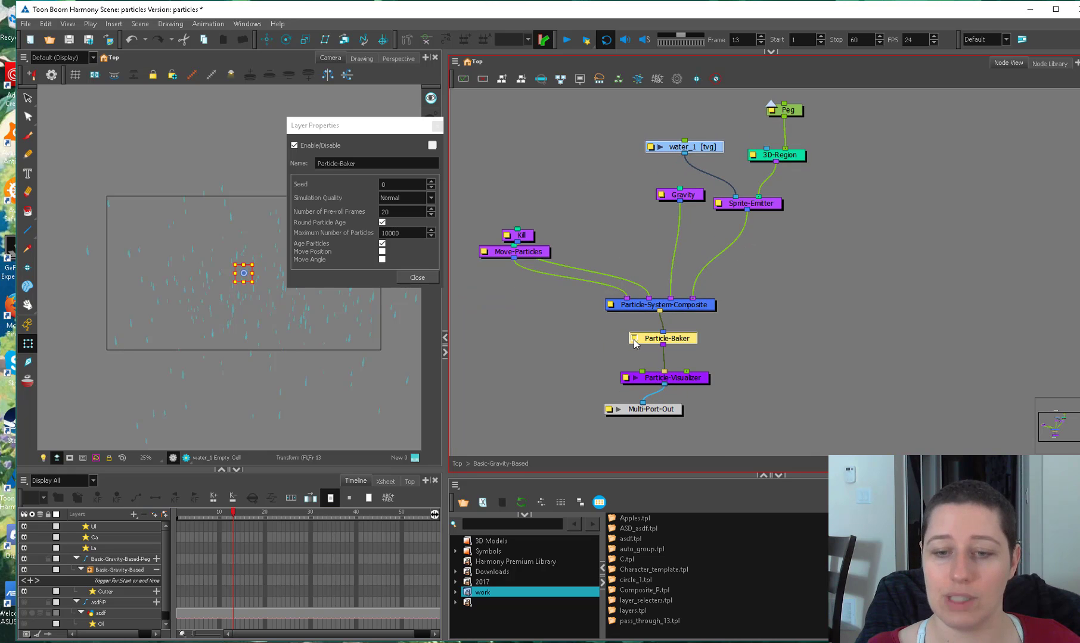
left_click(634, 339)
left_click(634, 339)
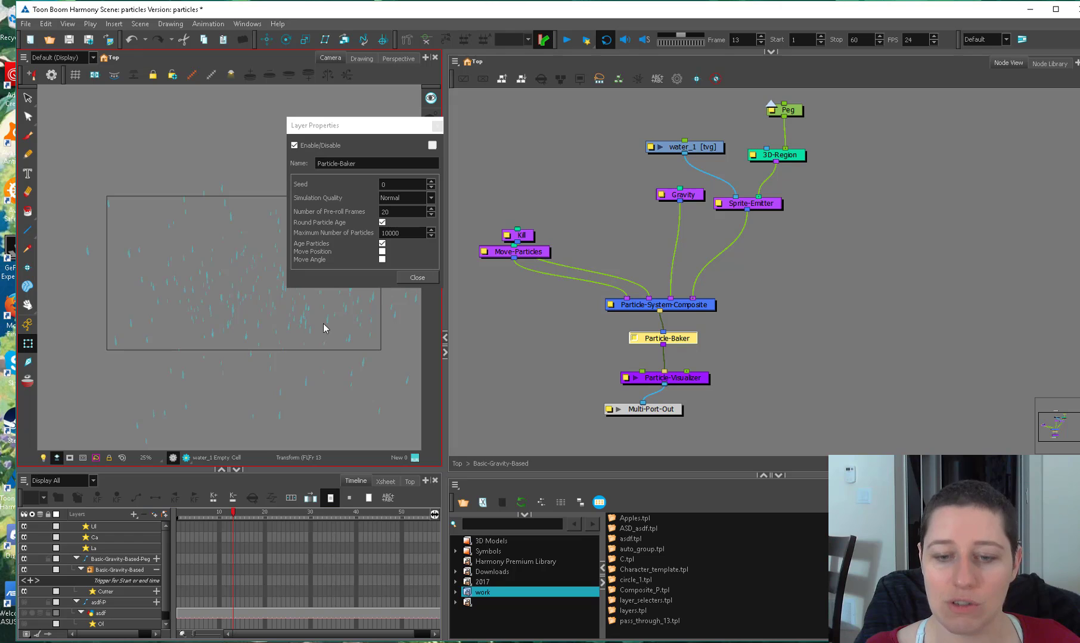
left_click(417, 278)
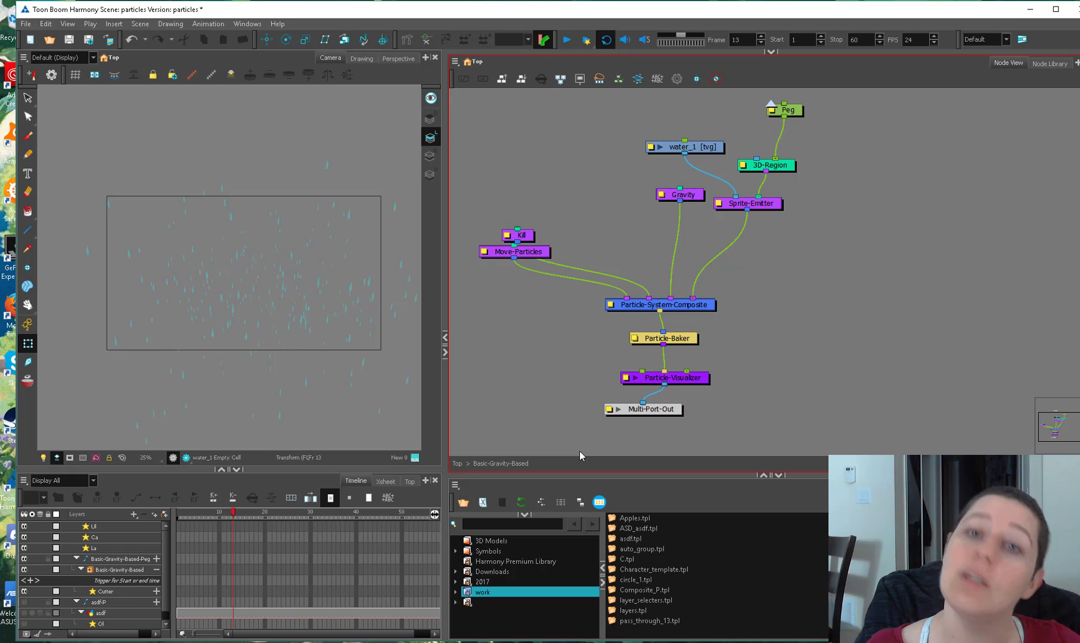
left_click(566, 40)
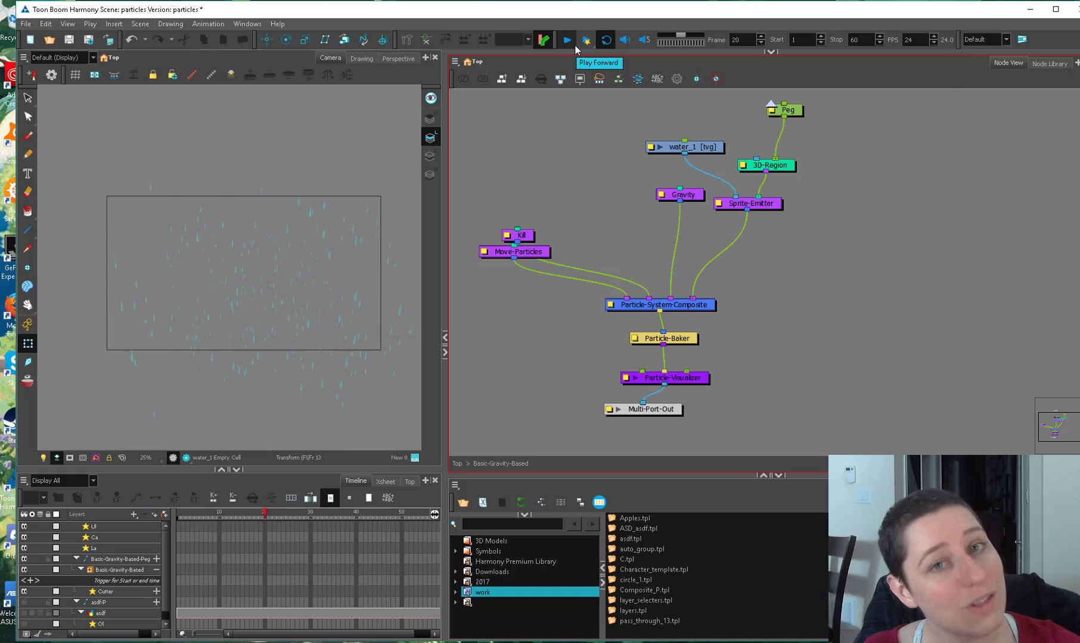